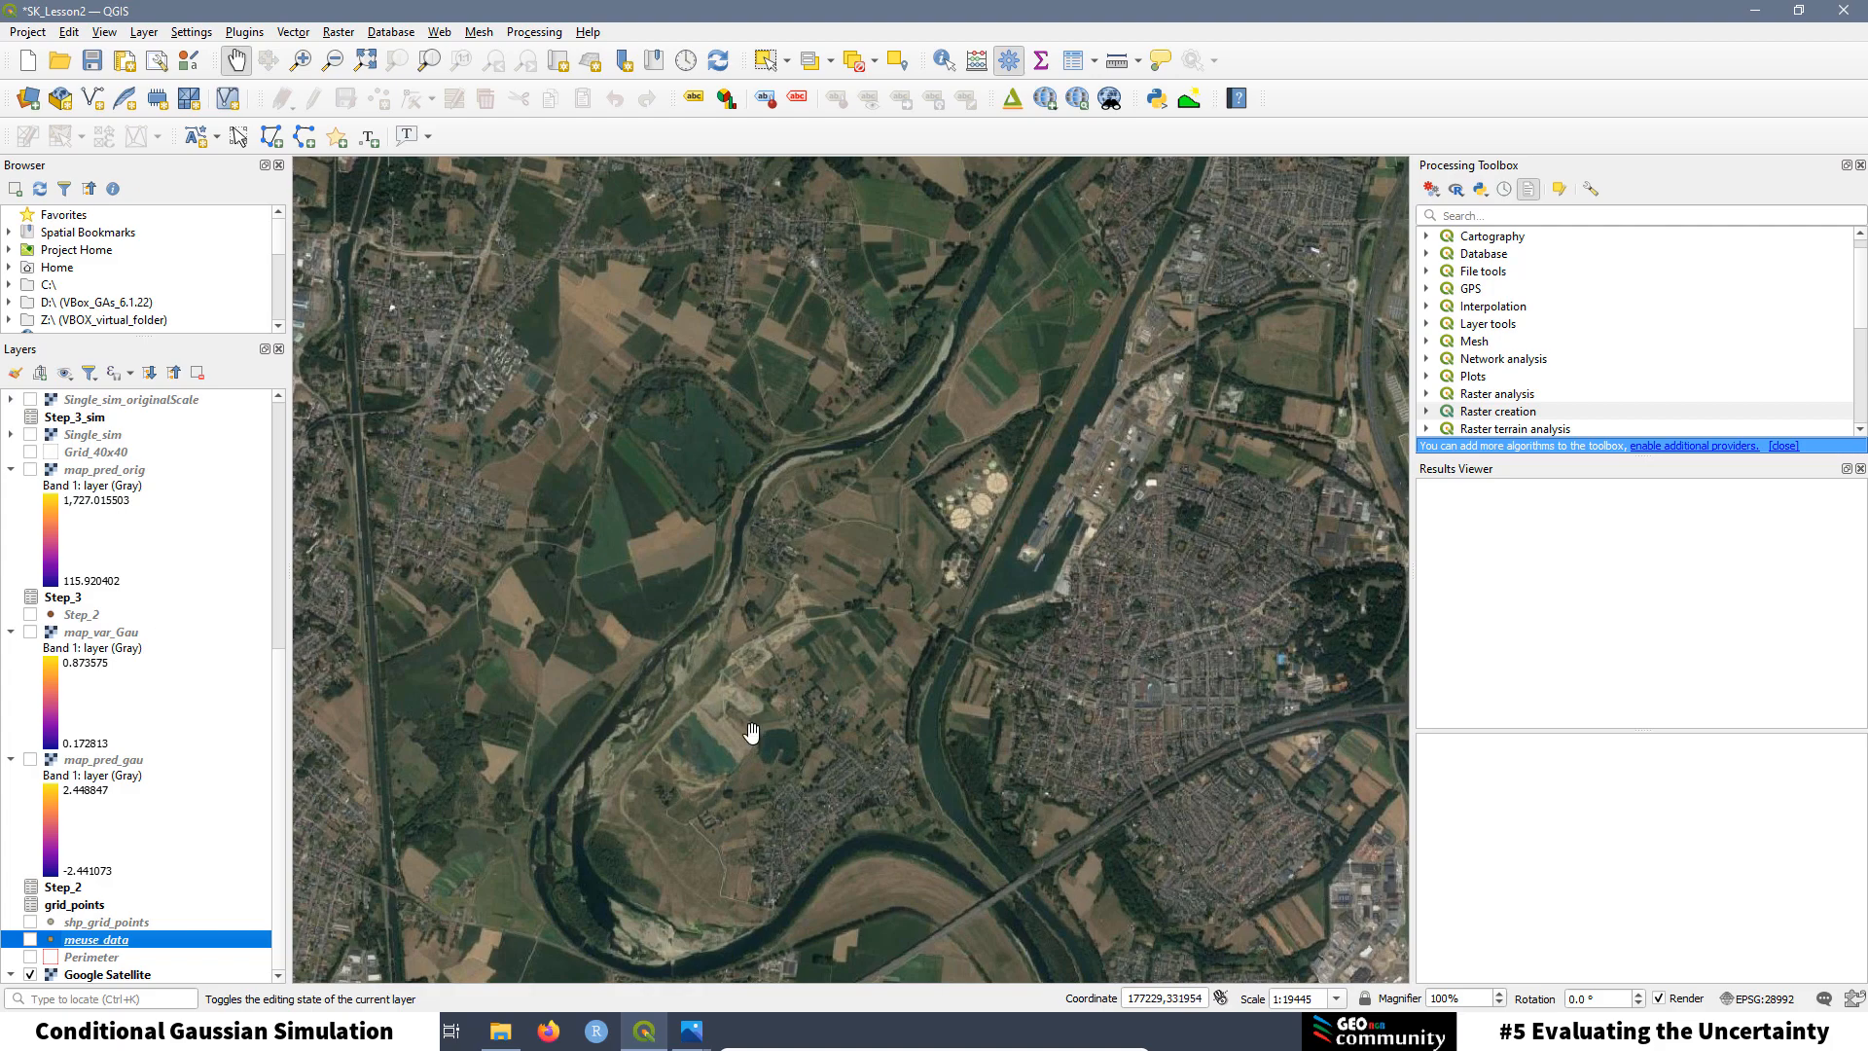
Step: Turn on the Perimeter and meuse_data layers and open the meuse_data attribute table
click(30, 956)
click(30, 940)
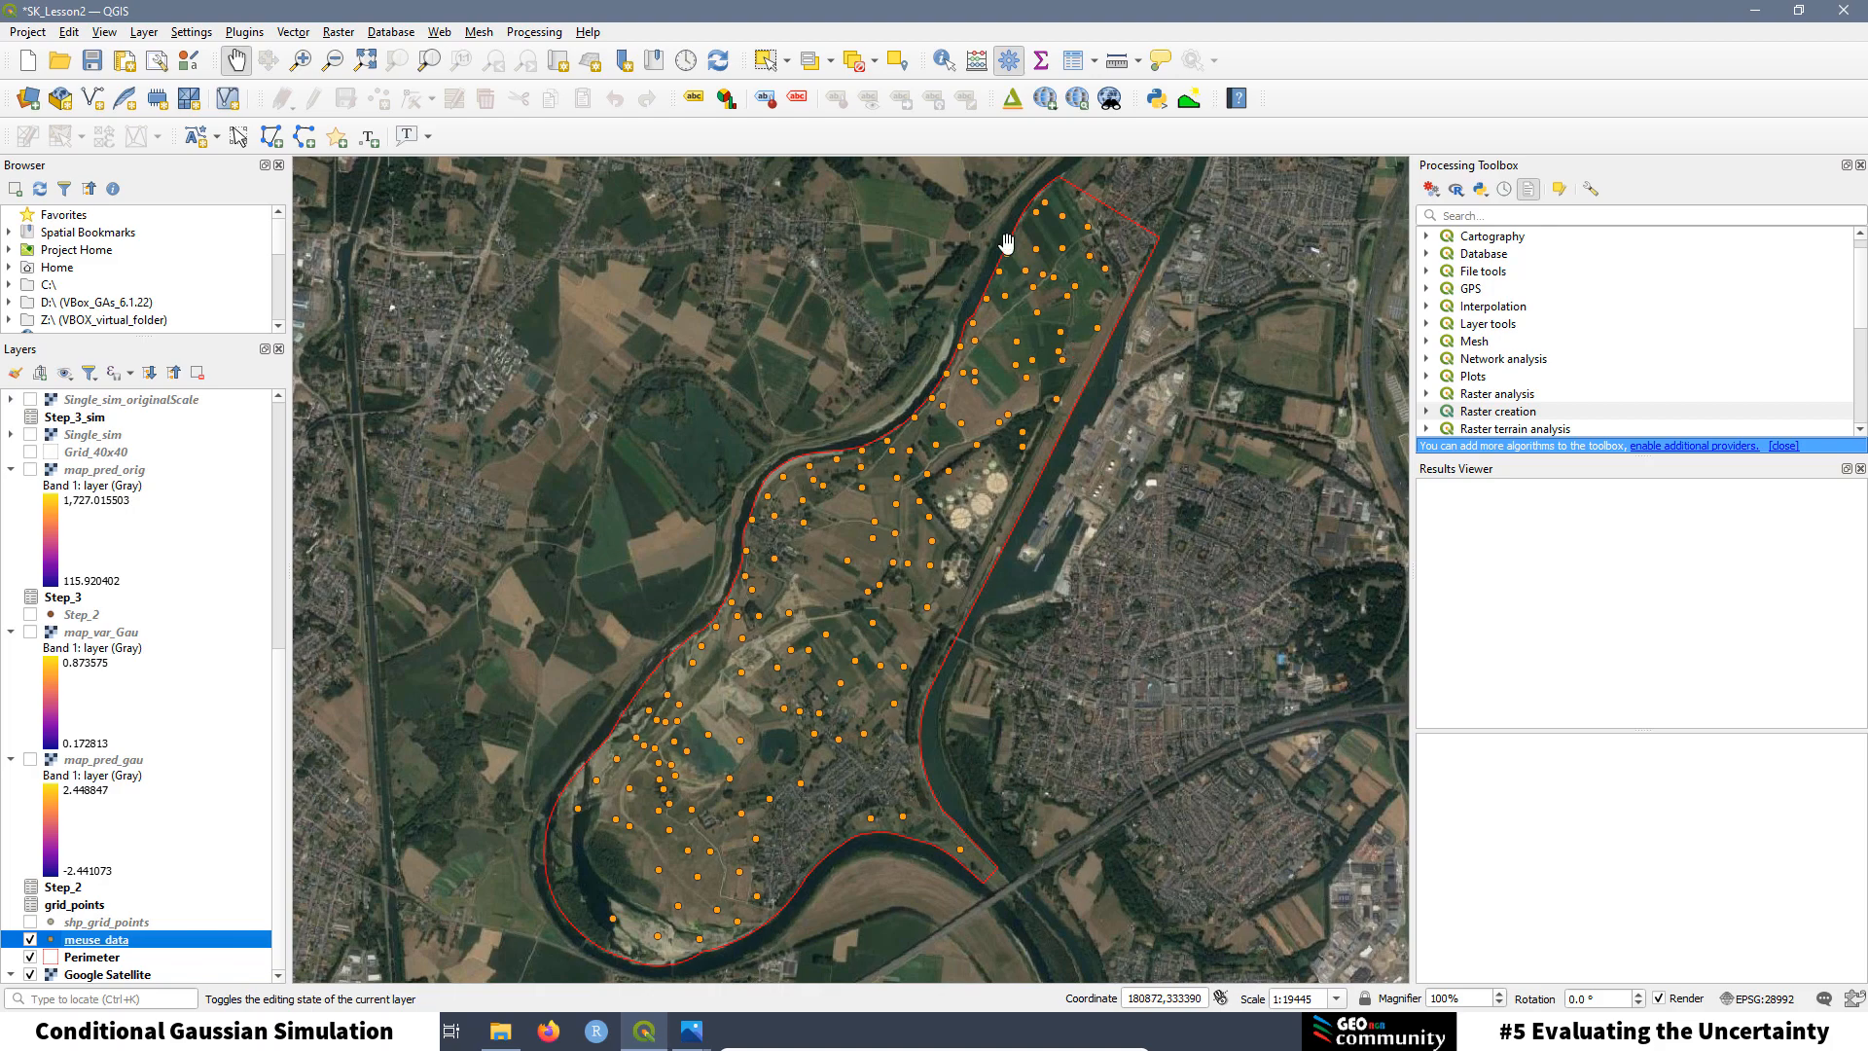
right_click(88, 942)
click(146, 748)
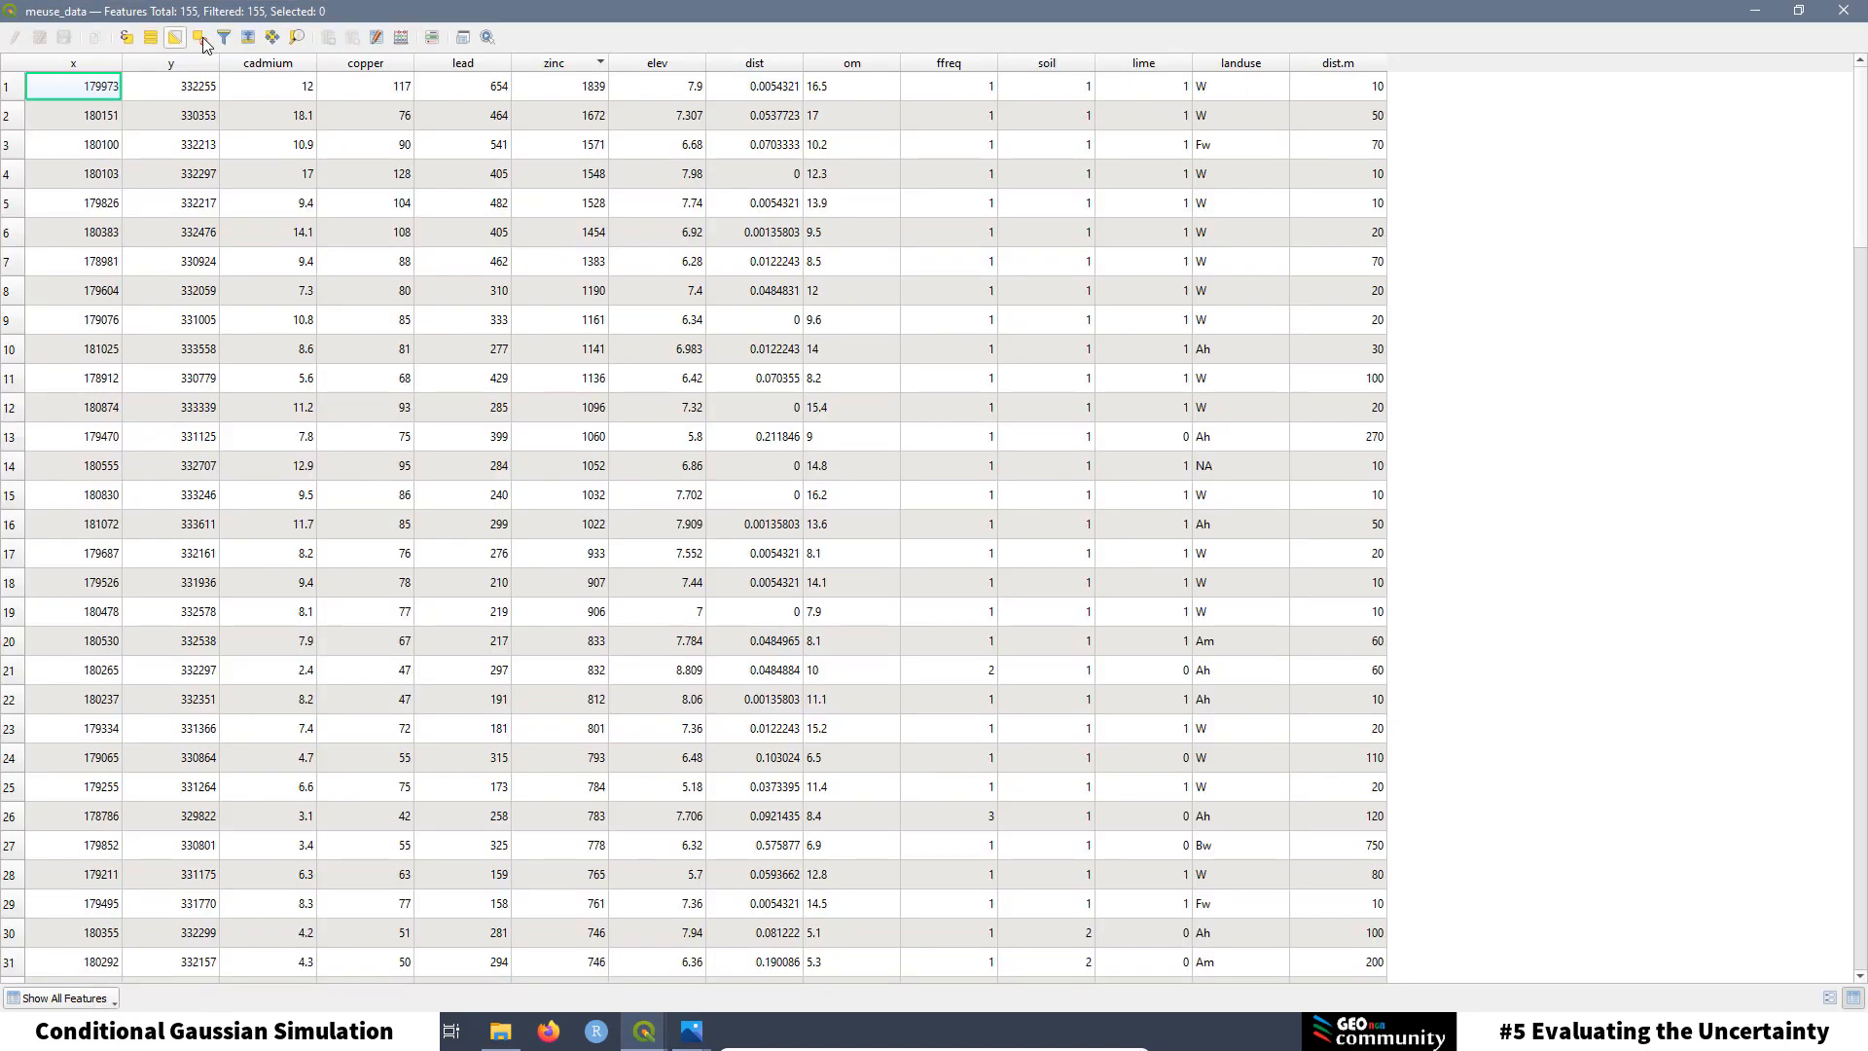
Step: Sort meuse_data by cadmium, copper, lead, then zinc descending, and close the table
click(275, 68)
click(365, 66)
click(465, 66)
click(547, 68)
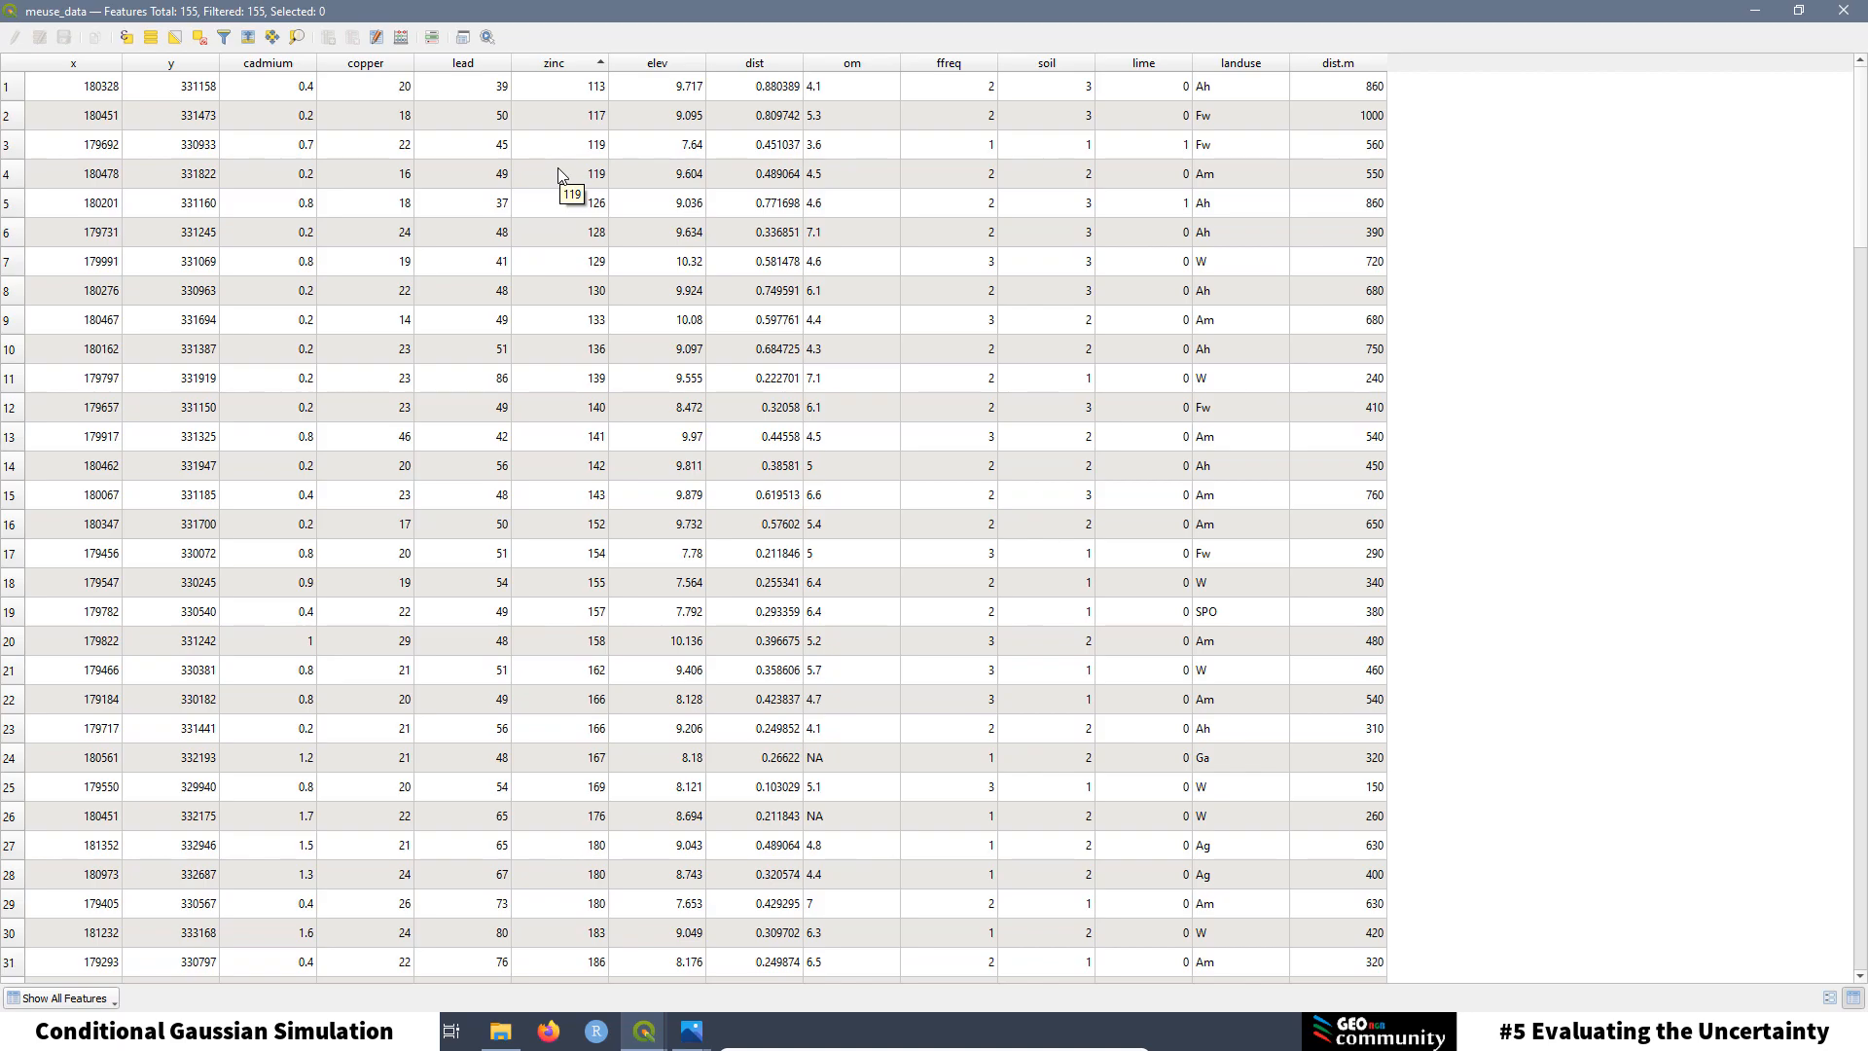
click(558, 67)
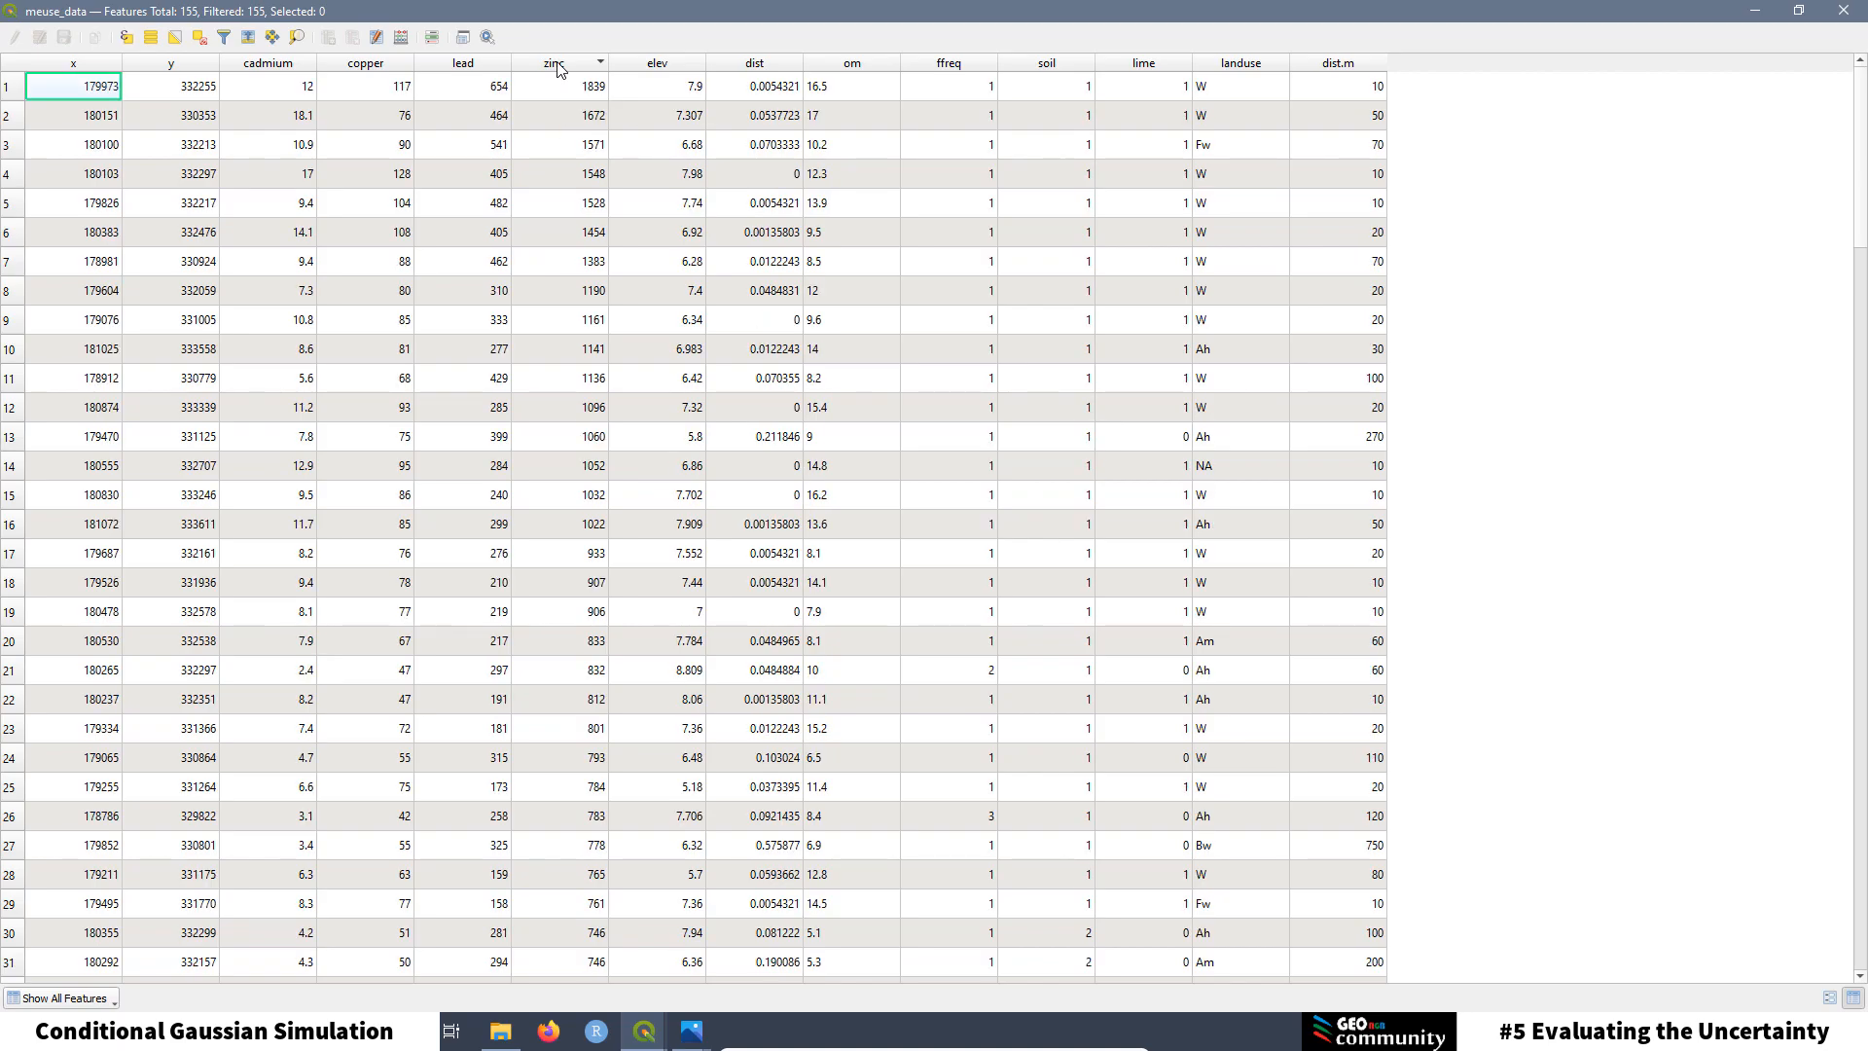
click(1844, 10)
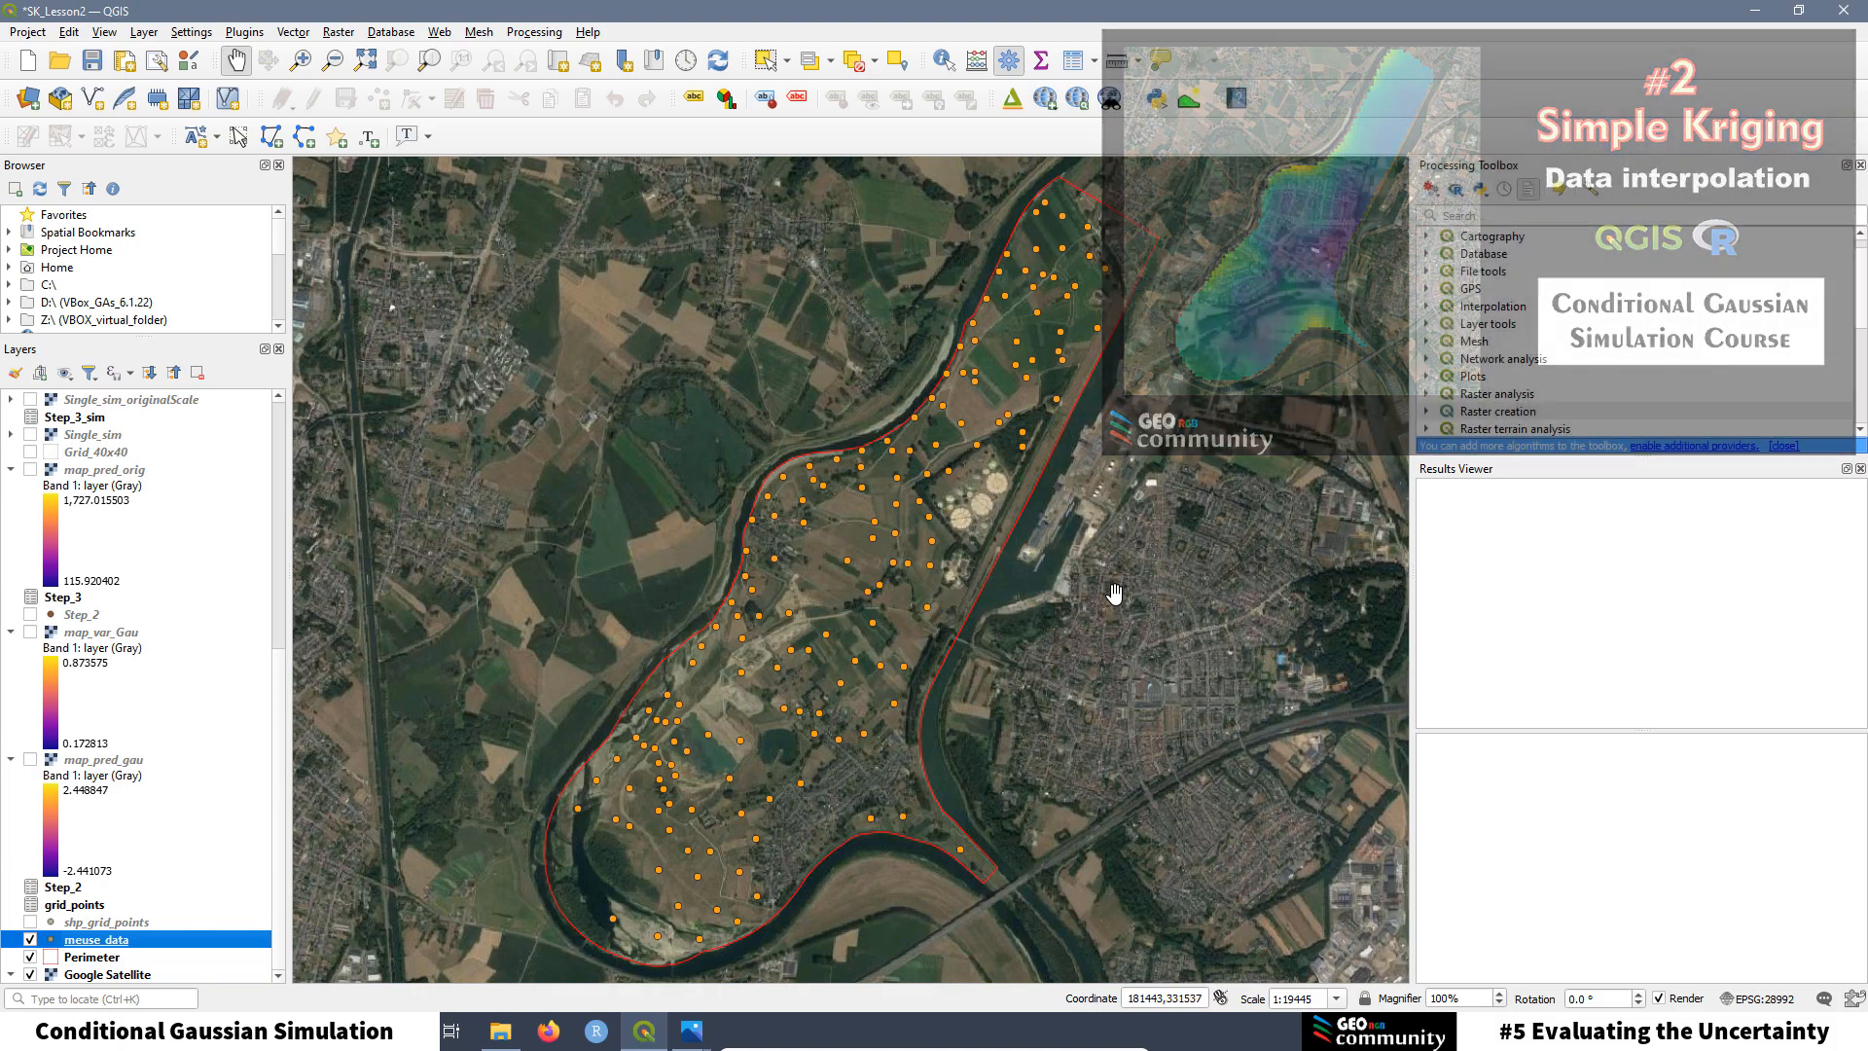
Step: Switch on the map_pred_gau prediction raster in the Layers panel
click(31, 760)
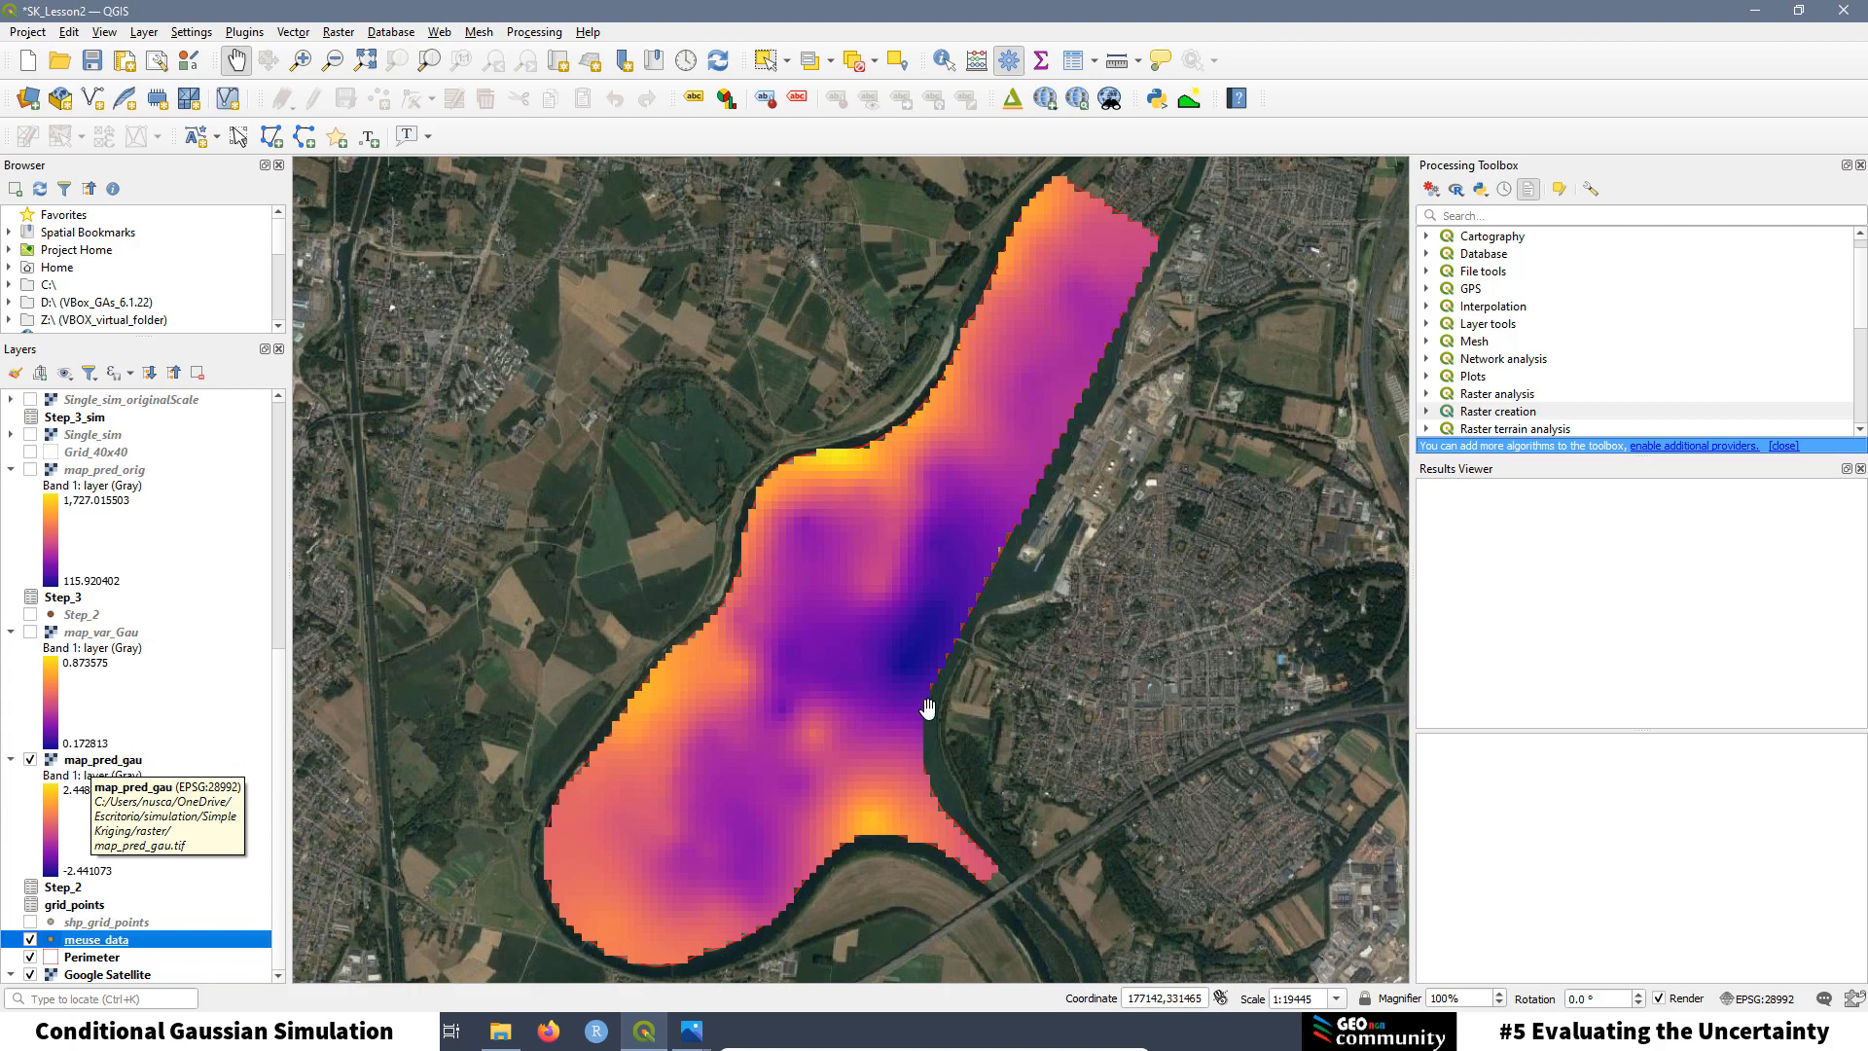
Step: Switch on the map_var_Gau and map_pred_orig rasters in the Layers panel
click(30, 632)
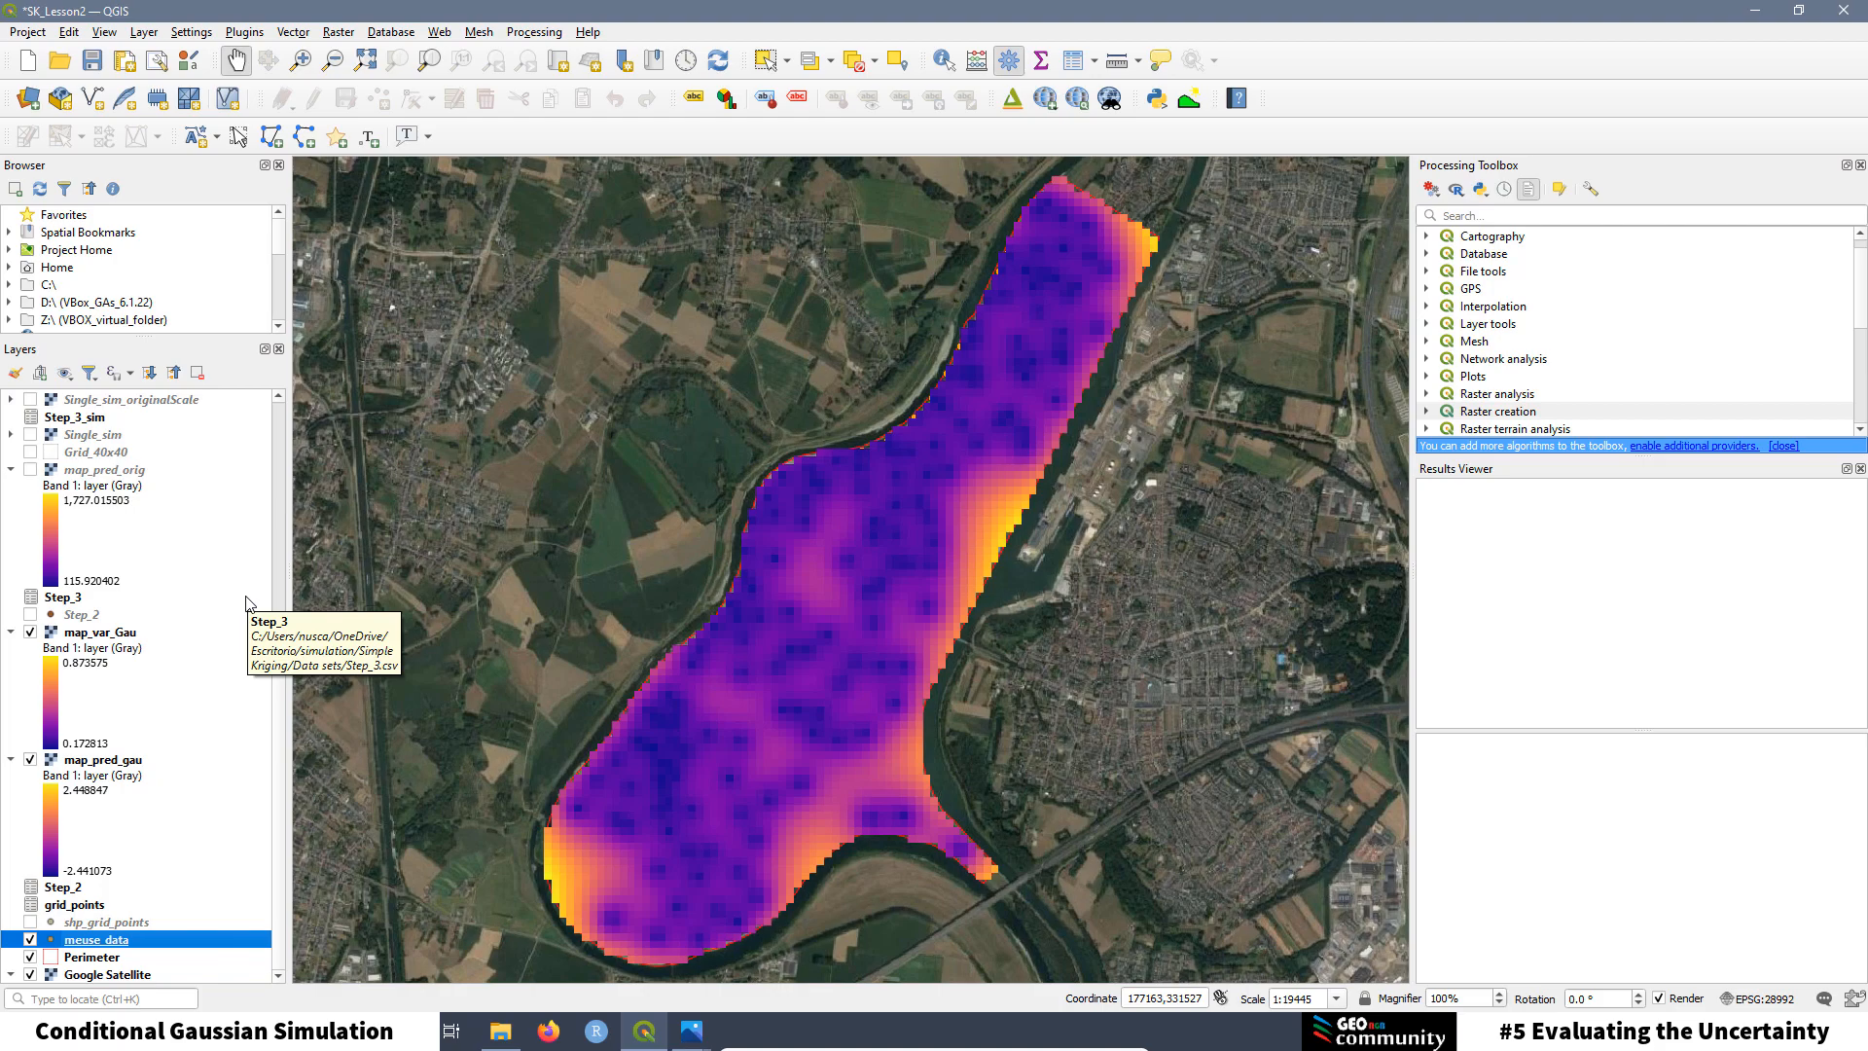
click(30, 470)
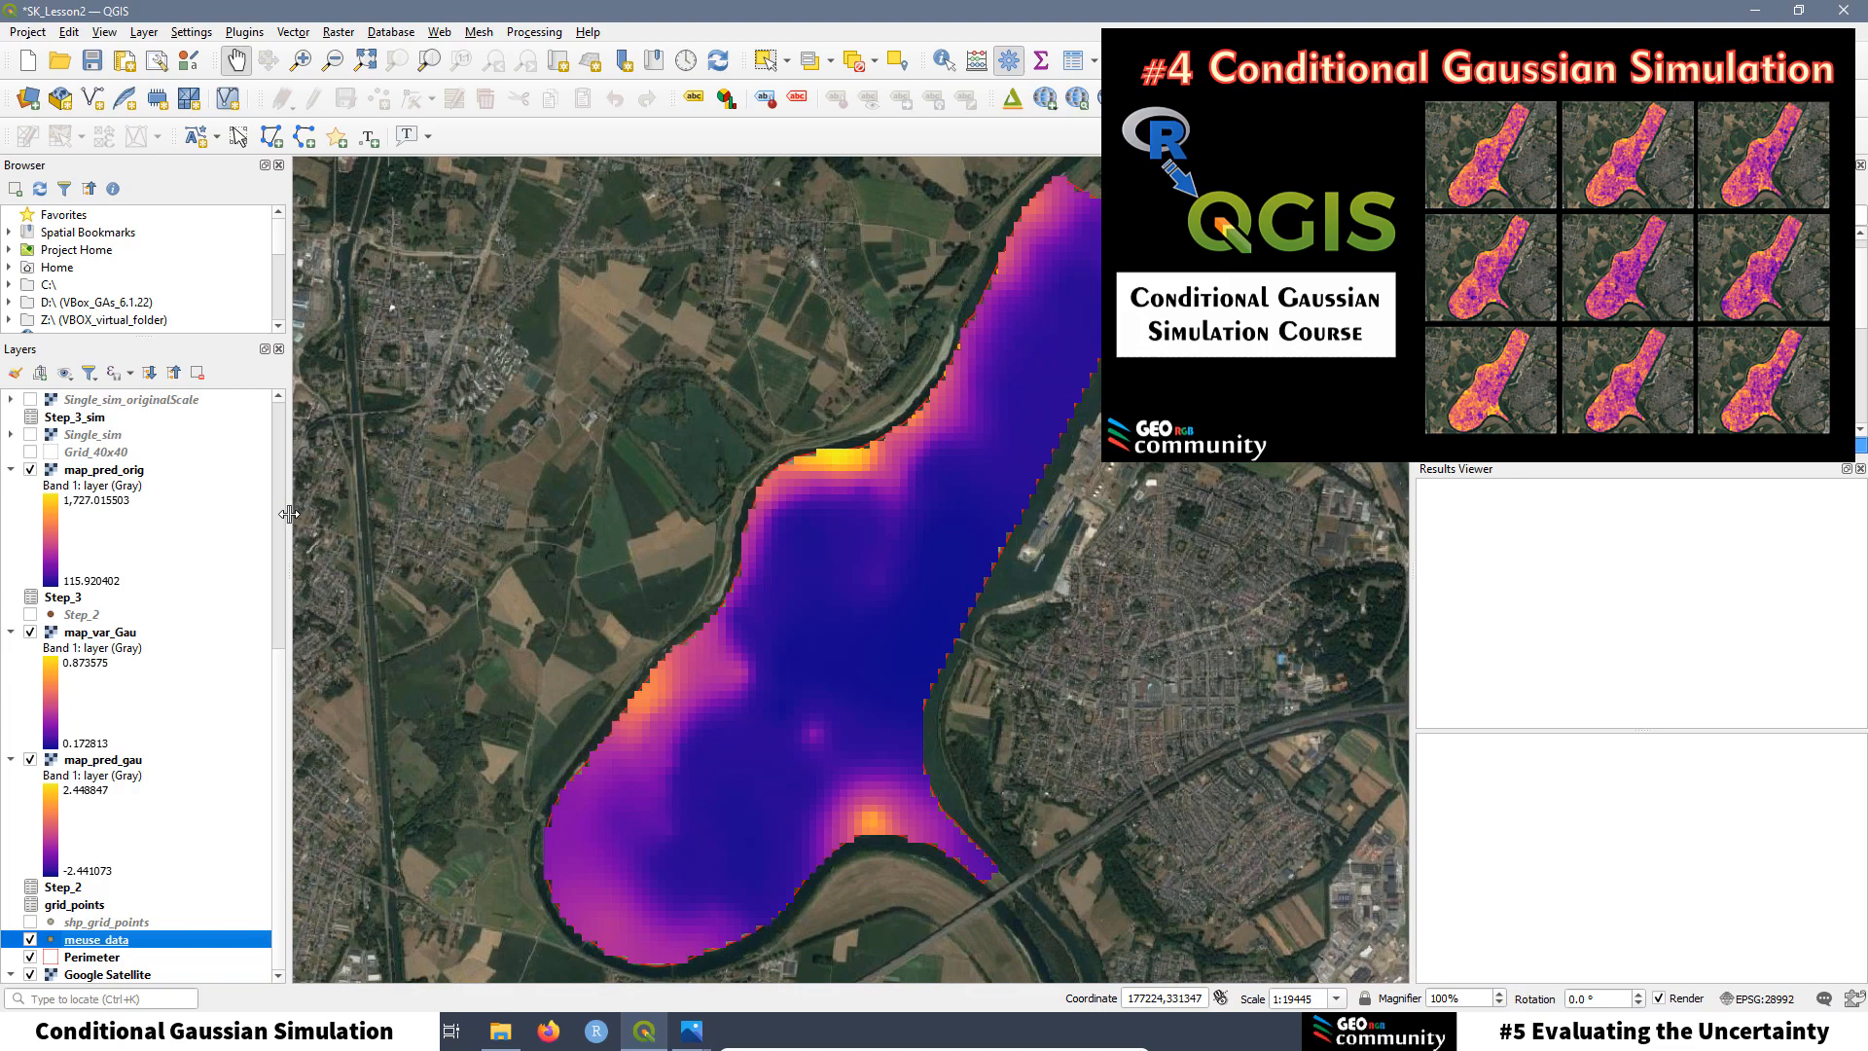
Step: Make the Sim1 through Sim10 simulation rasters visible
scroll(284, 458, up, 5)
scroll(283, 457, up, 3)
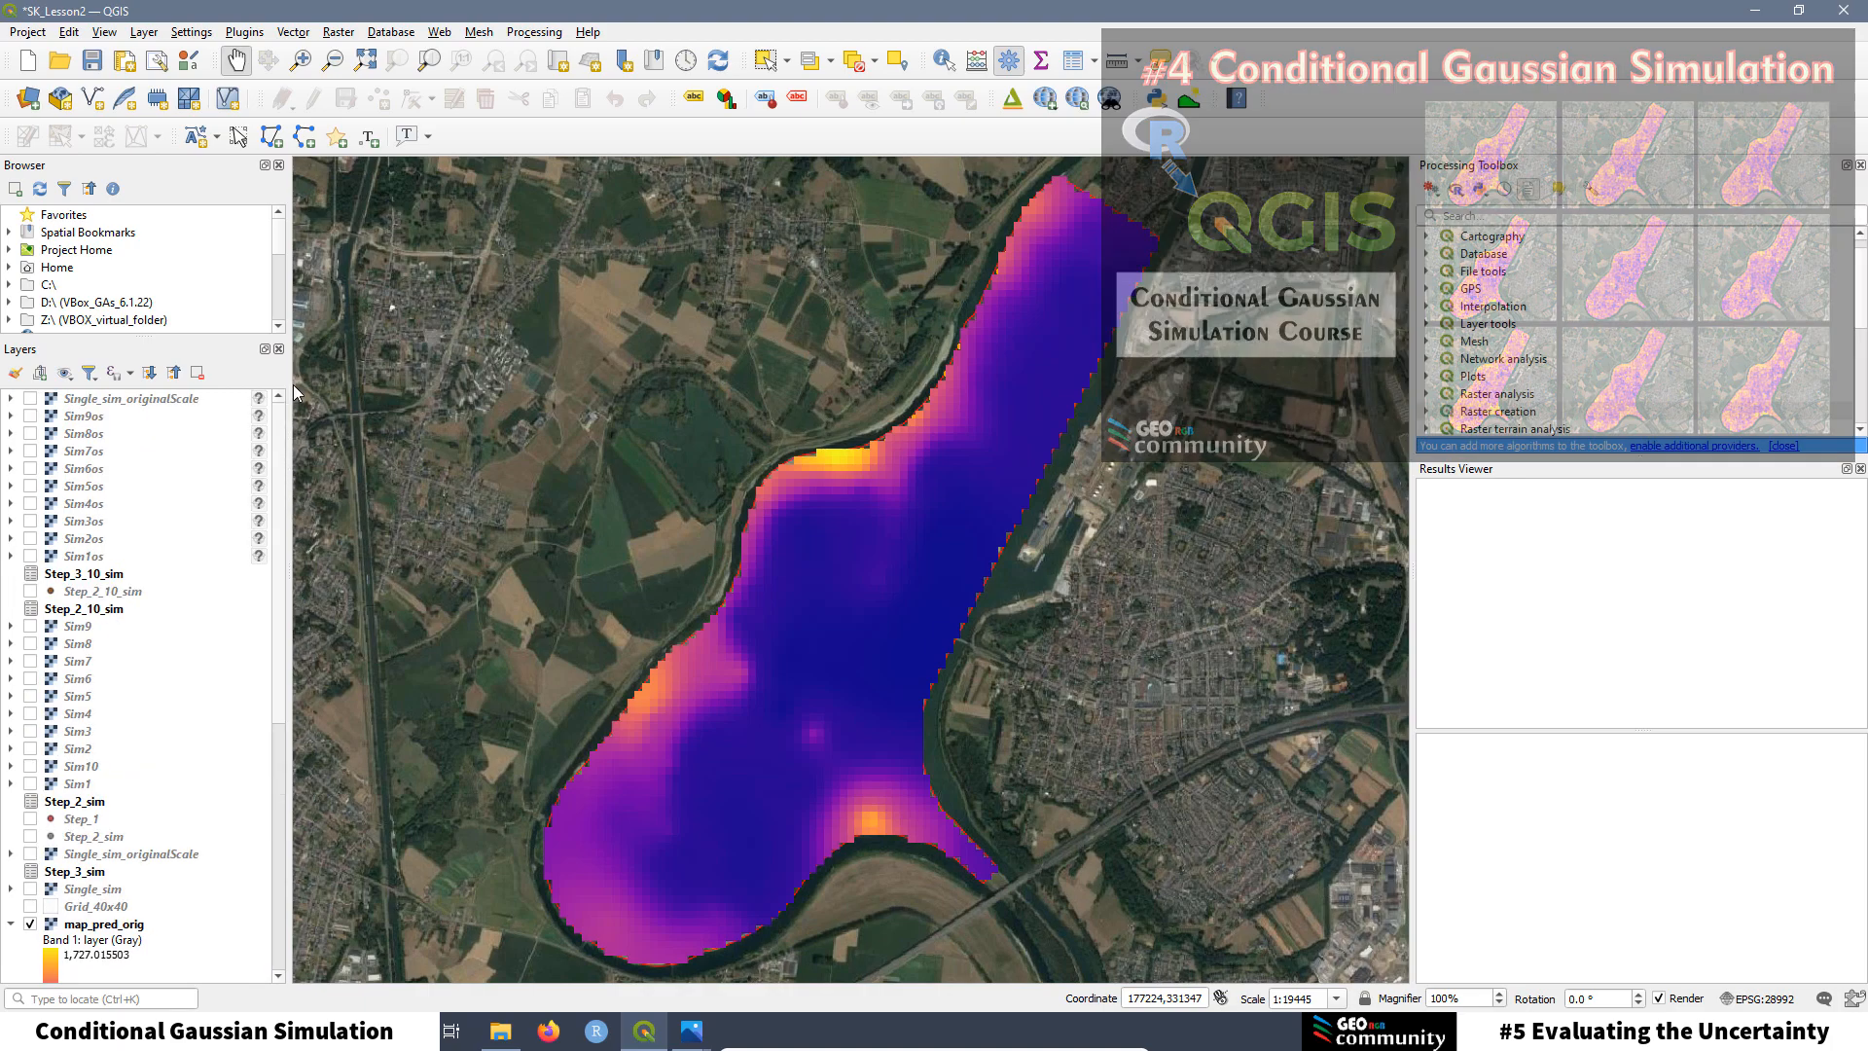
click(30, 783)
click(30, 766)
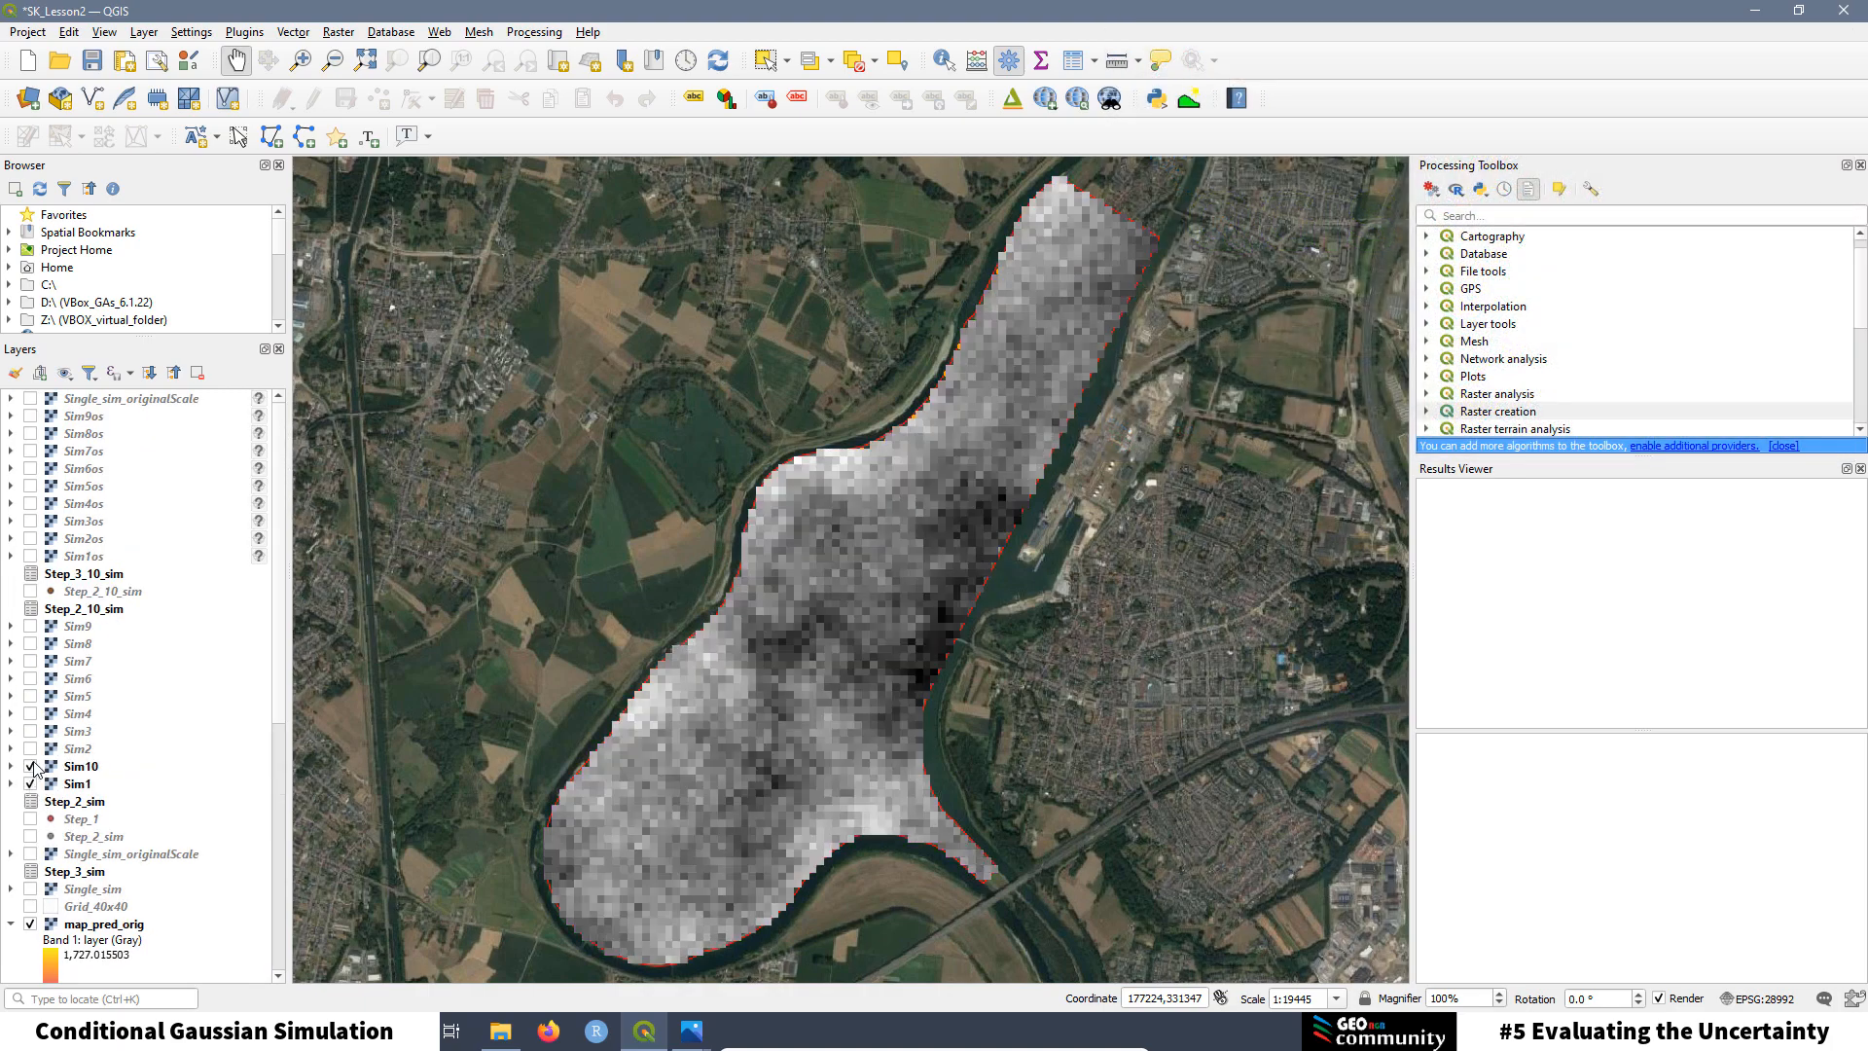
click(30, 749)
click(30, 731)
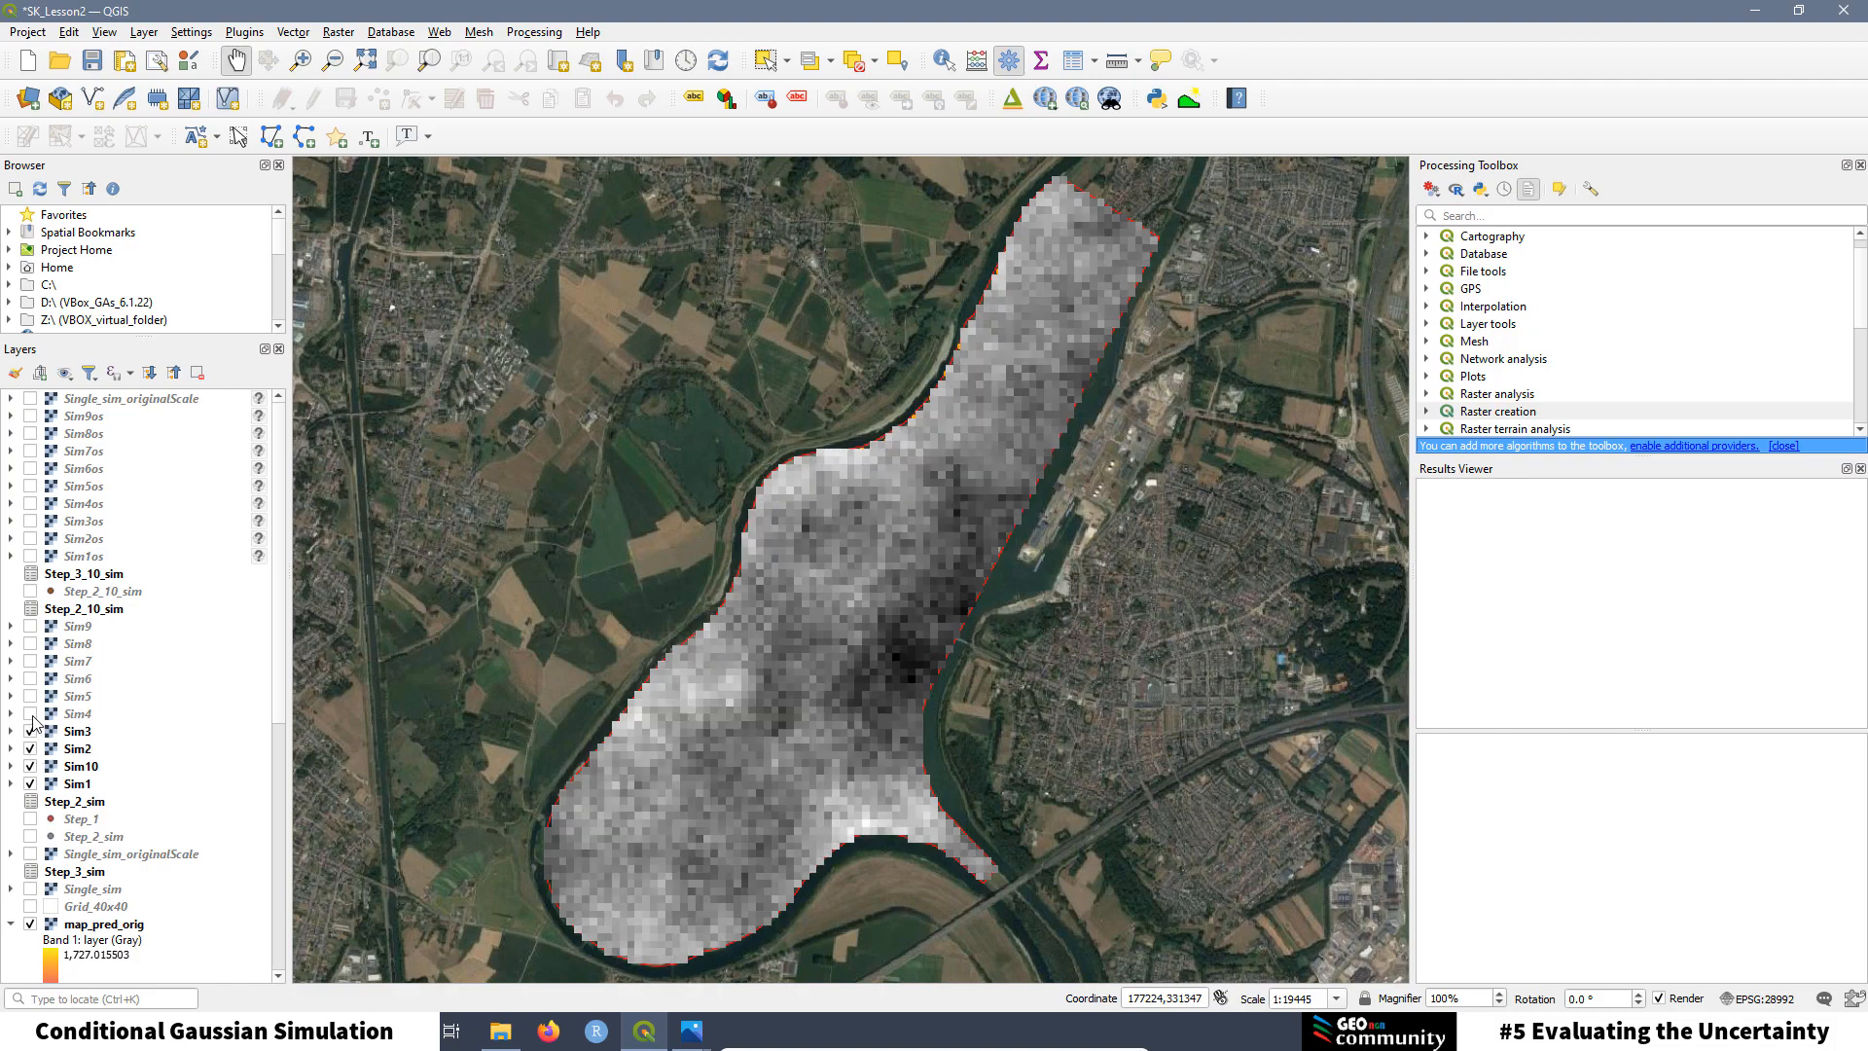
click(30, 714)
click(30, 696)
click(30, 678)
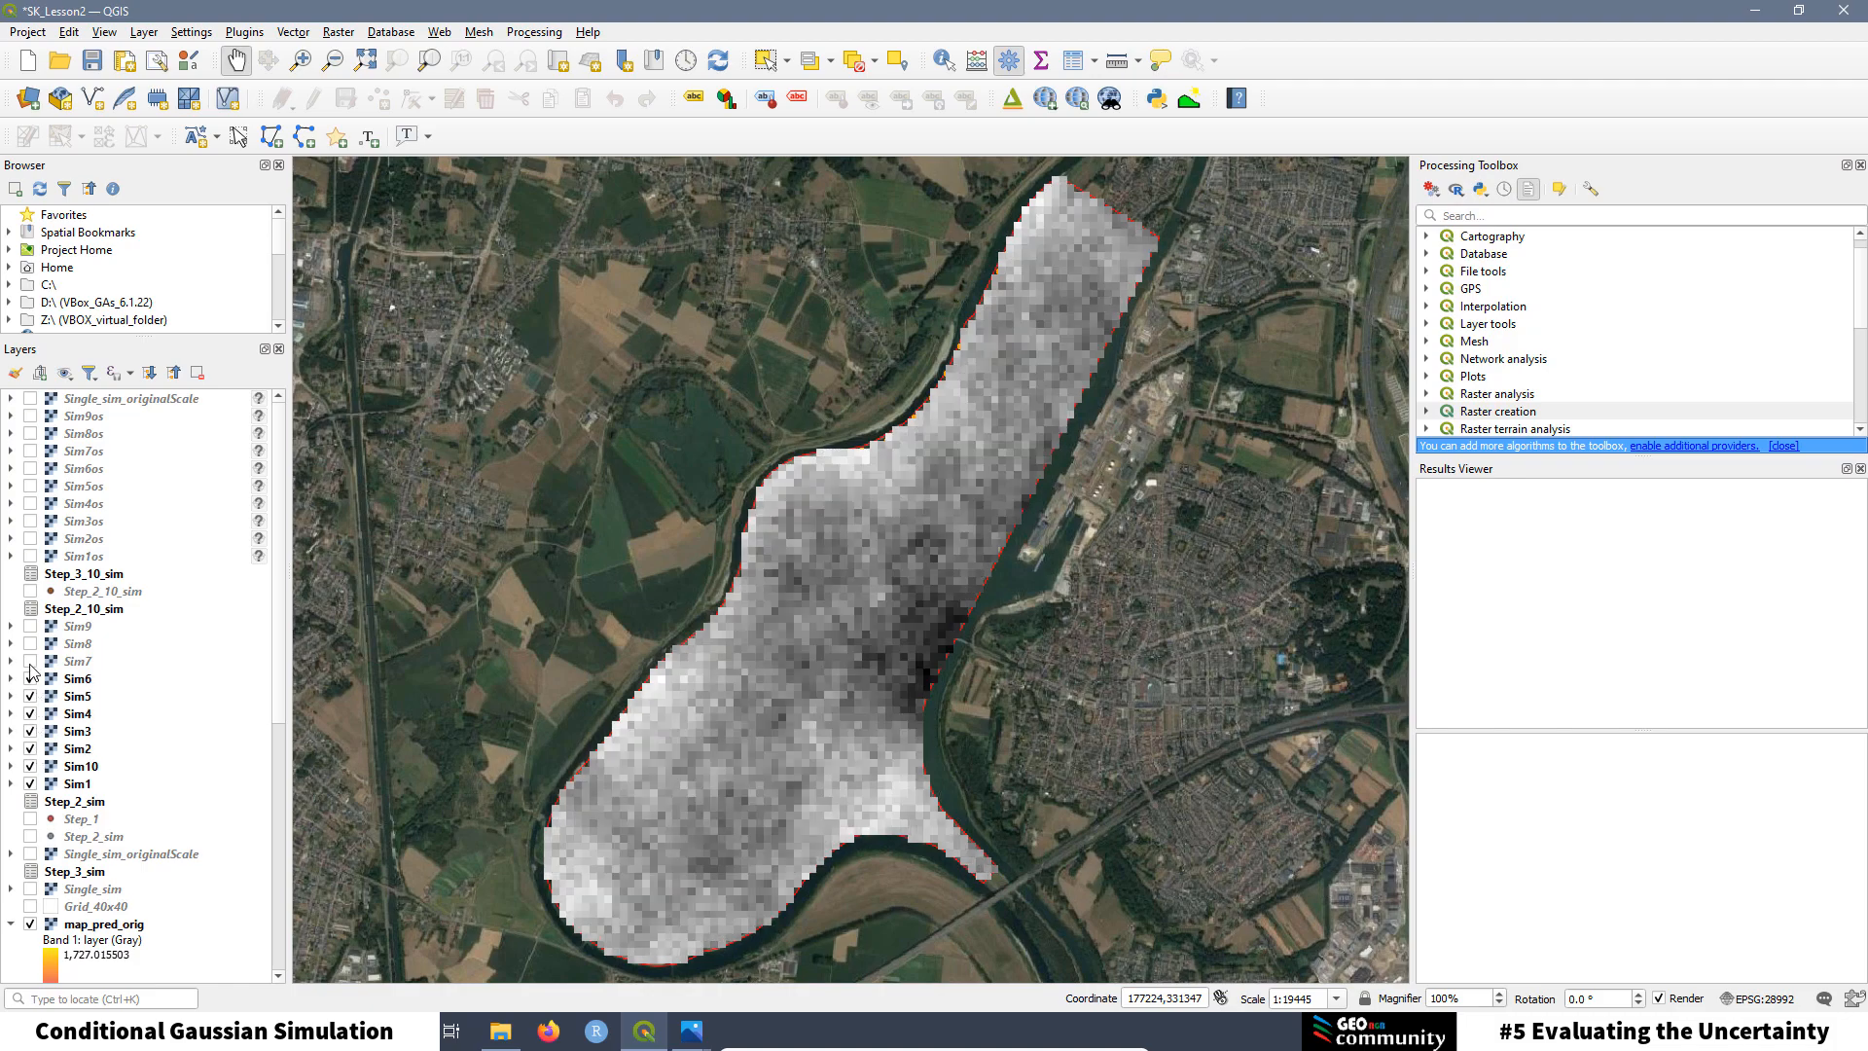
click(30, 660)
click(30, 643)
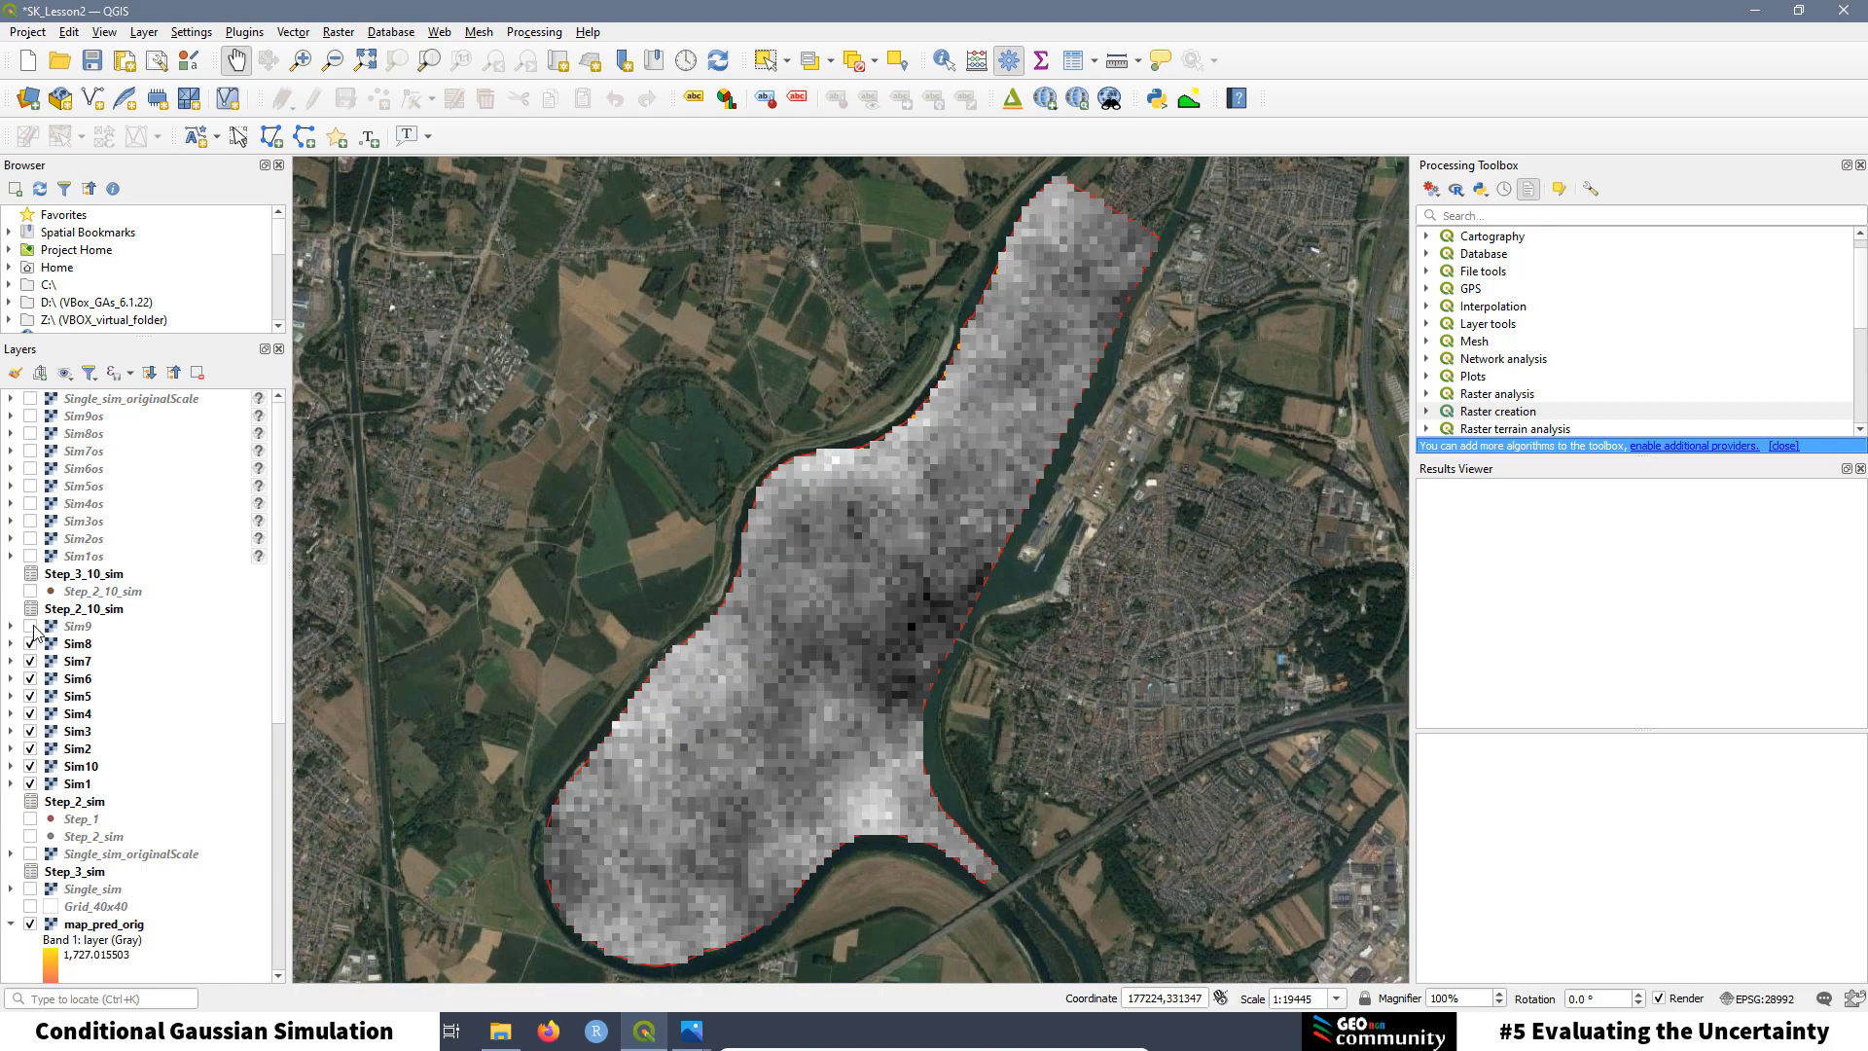
click(31, 625)
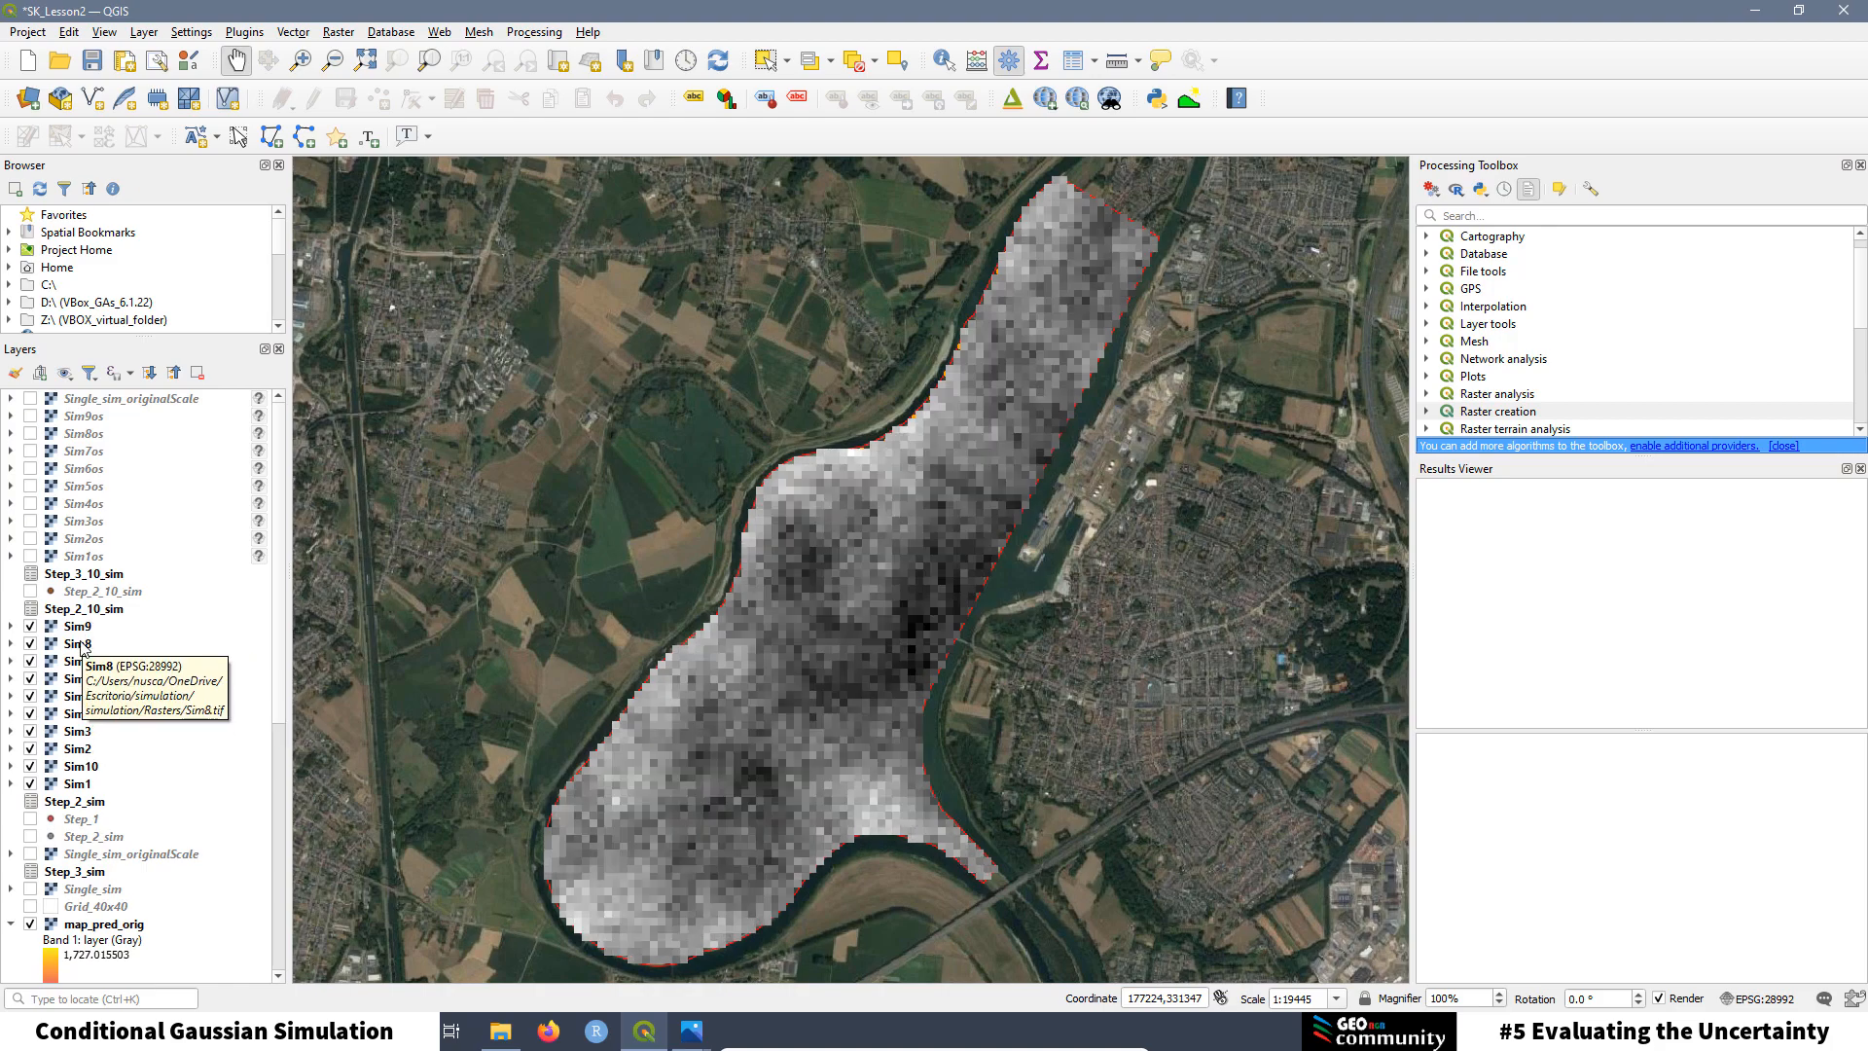
Step: Make the Sim1os through Sim9os rasters visible and select Sim1os
click(30, 556)
click(30, 538)
click(30, 522)
click(30, 504)
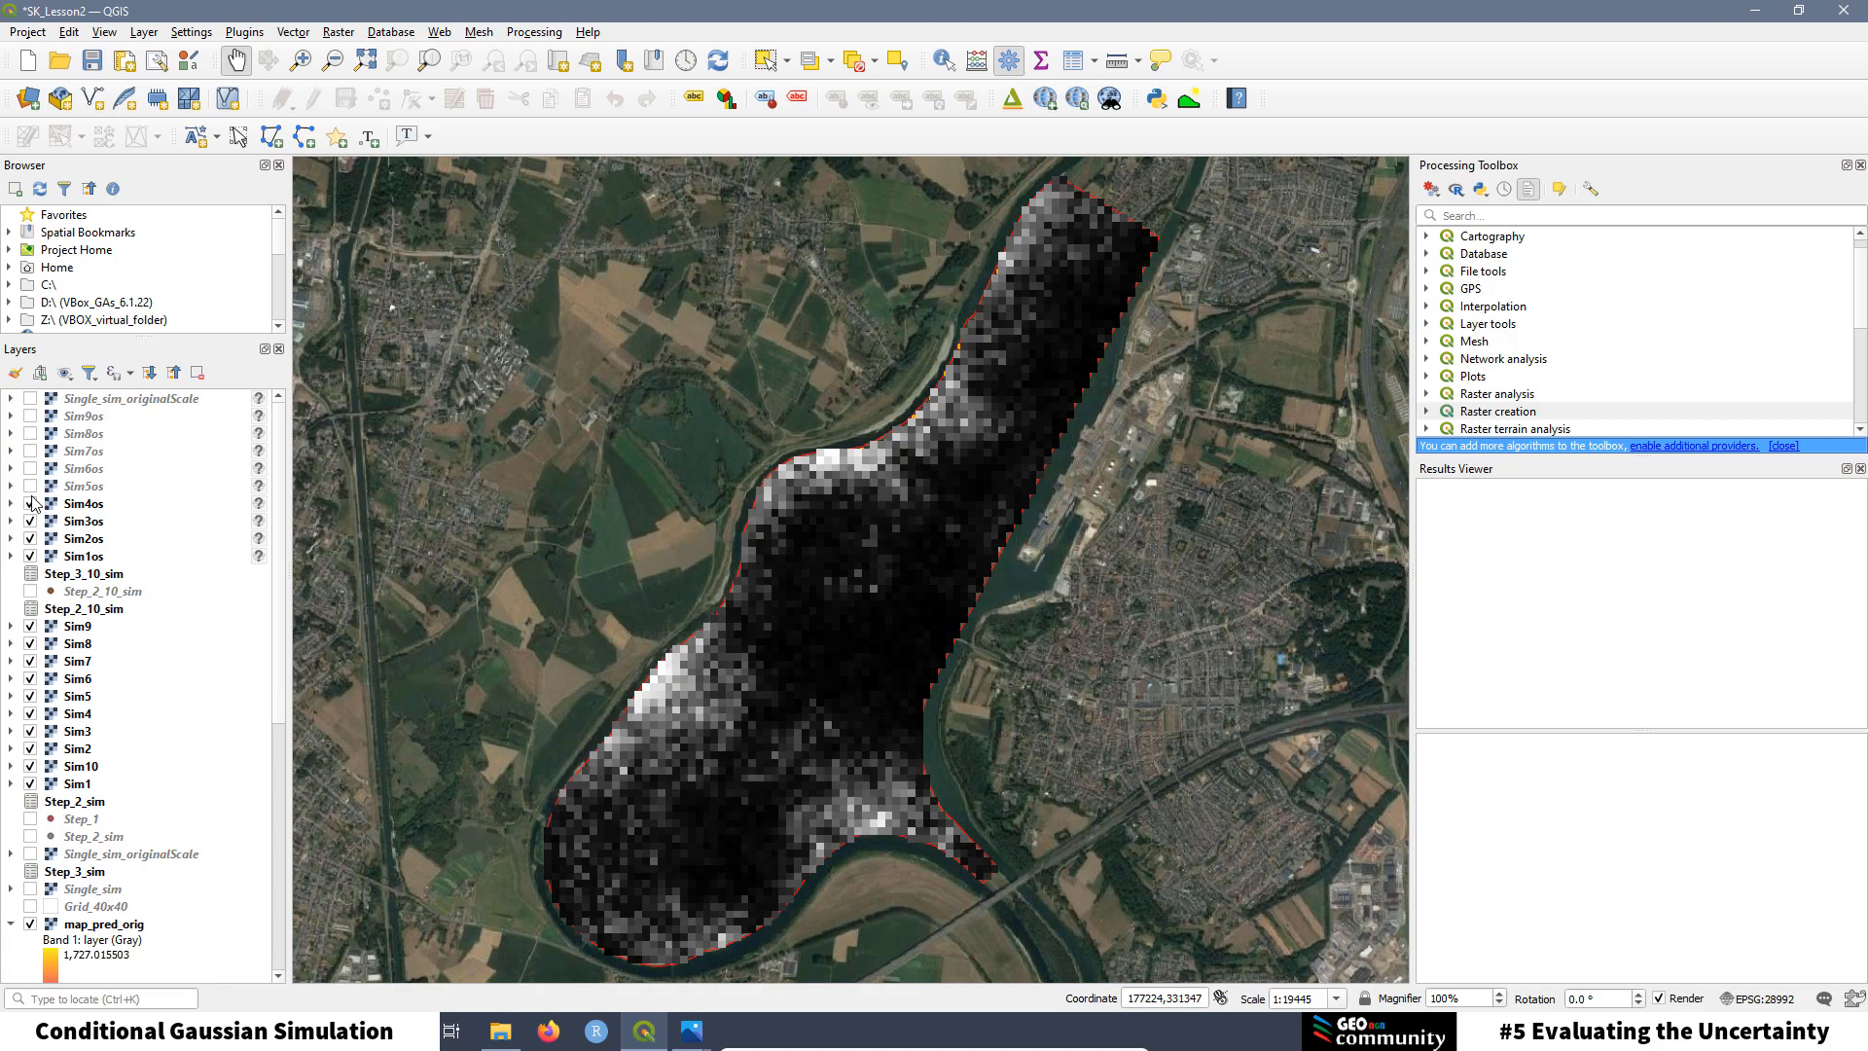
click(30, 486)
click(30, 470)
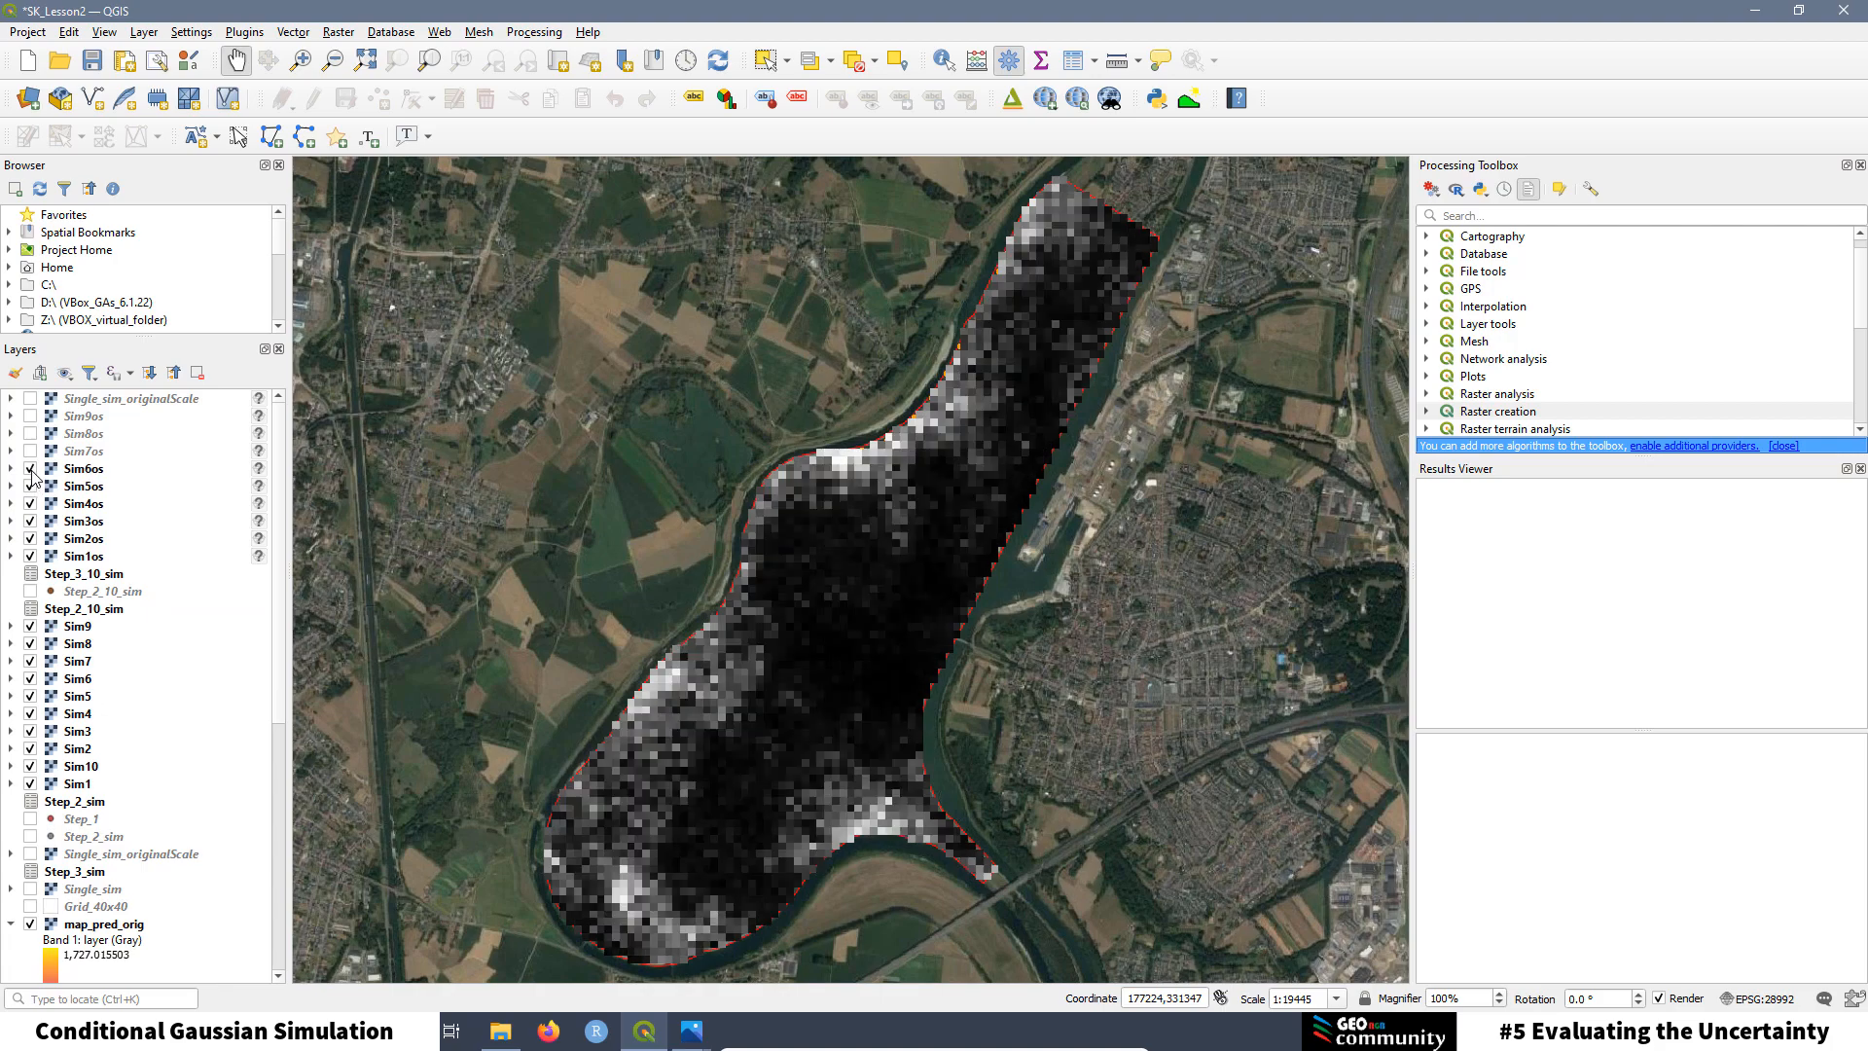
click(31, 451)
click(31, 434)
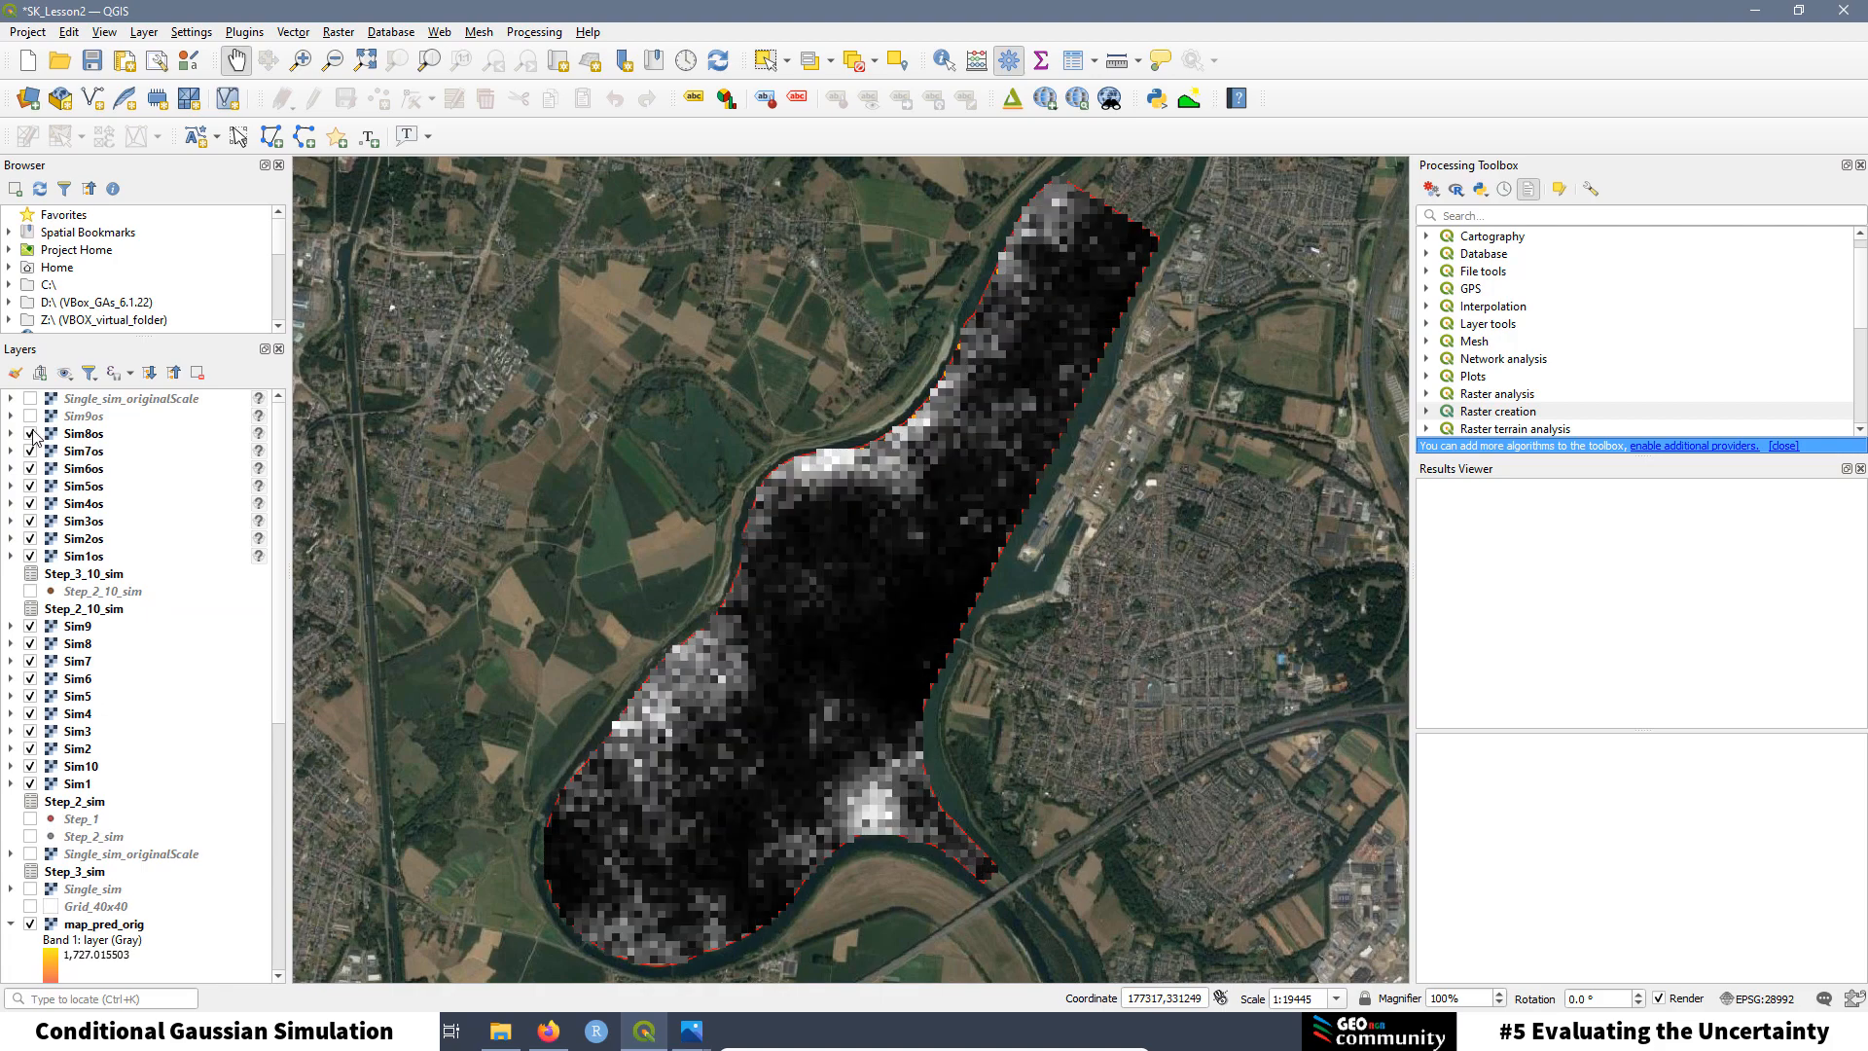
click(30, 416)
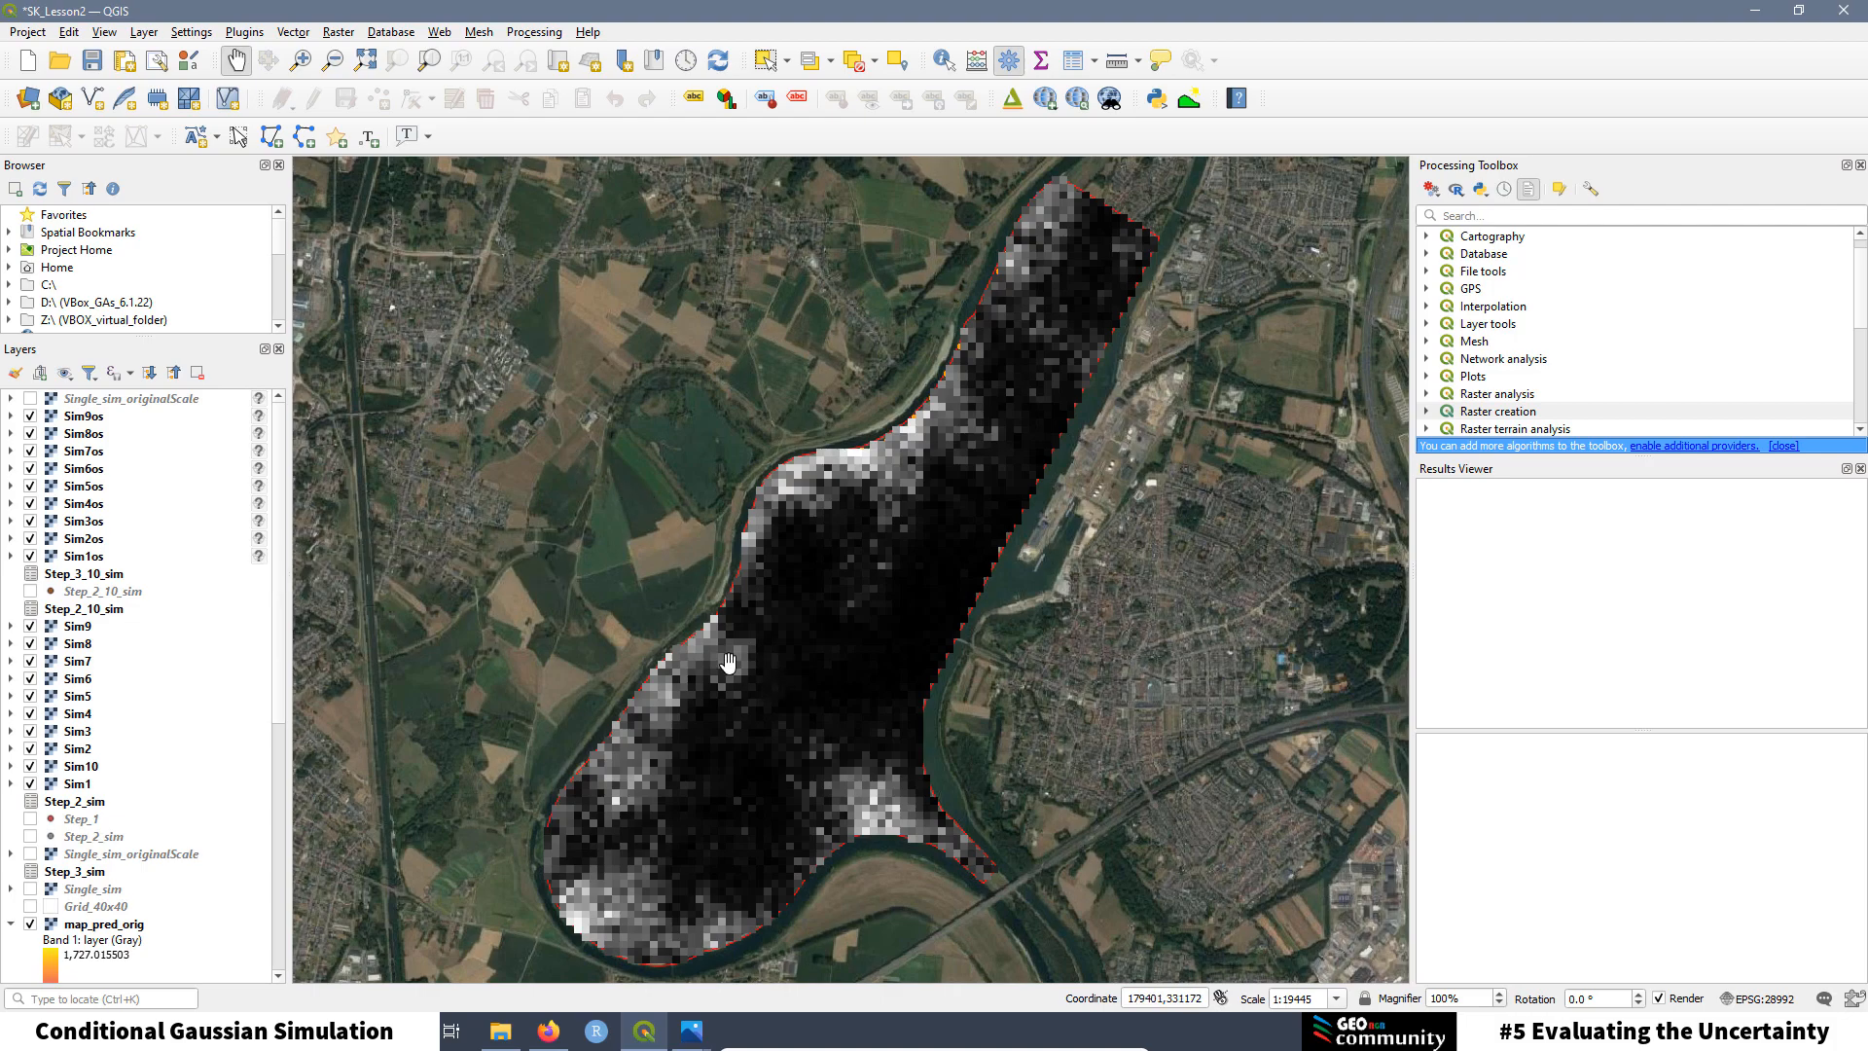
click(93, 560)
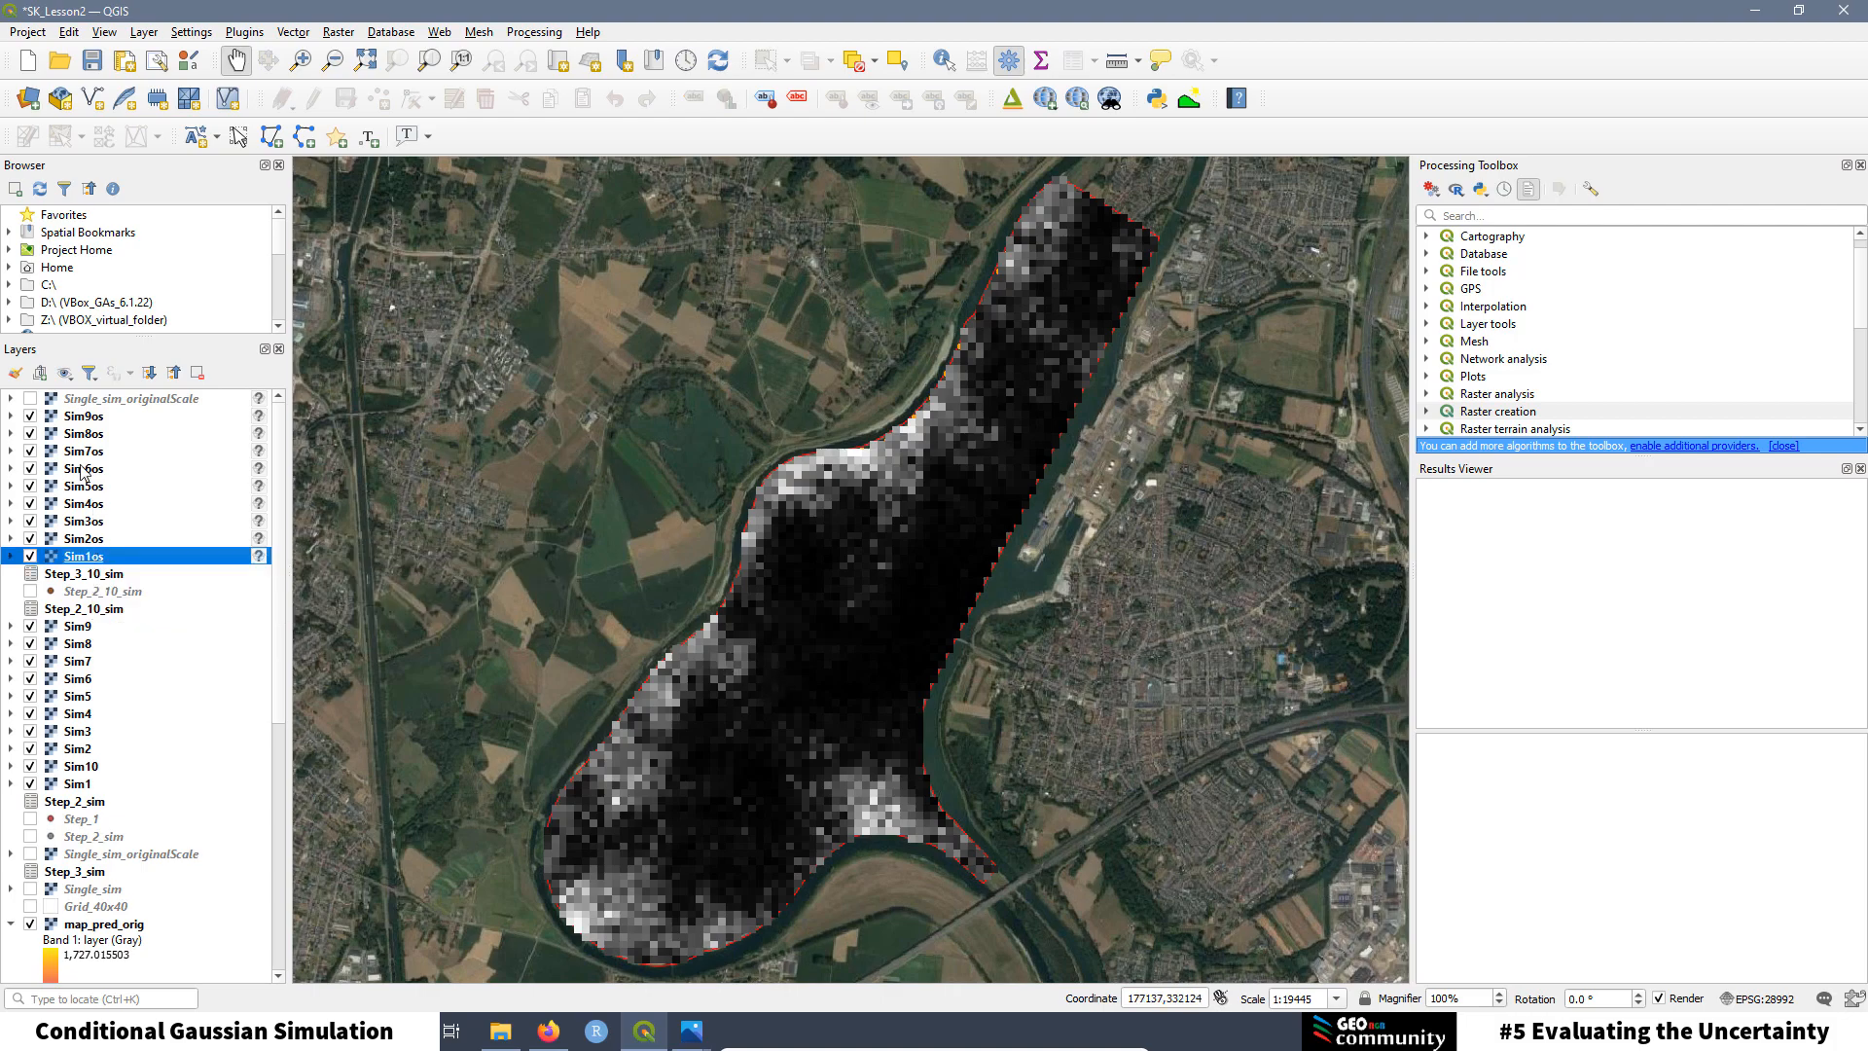
Step: Step through the Sim9os–Sim4os layers, settle on Sim9os, and show the R script creation options
shift+click(83, 417)
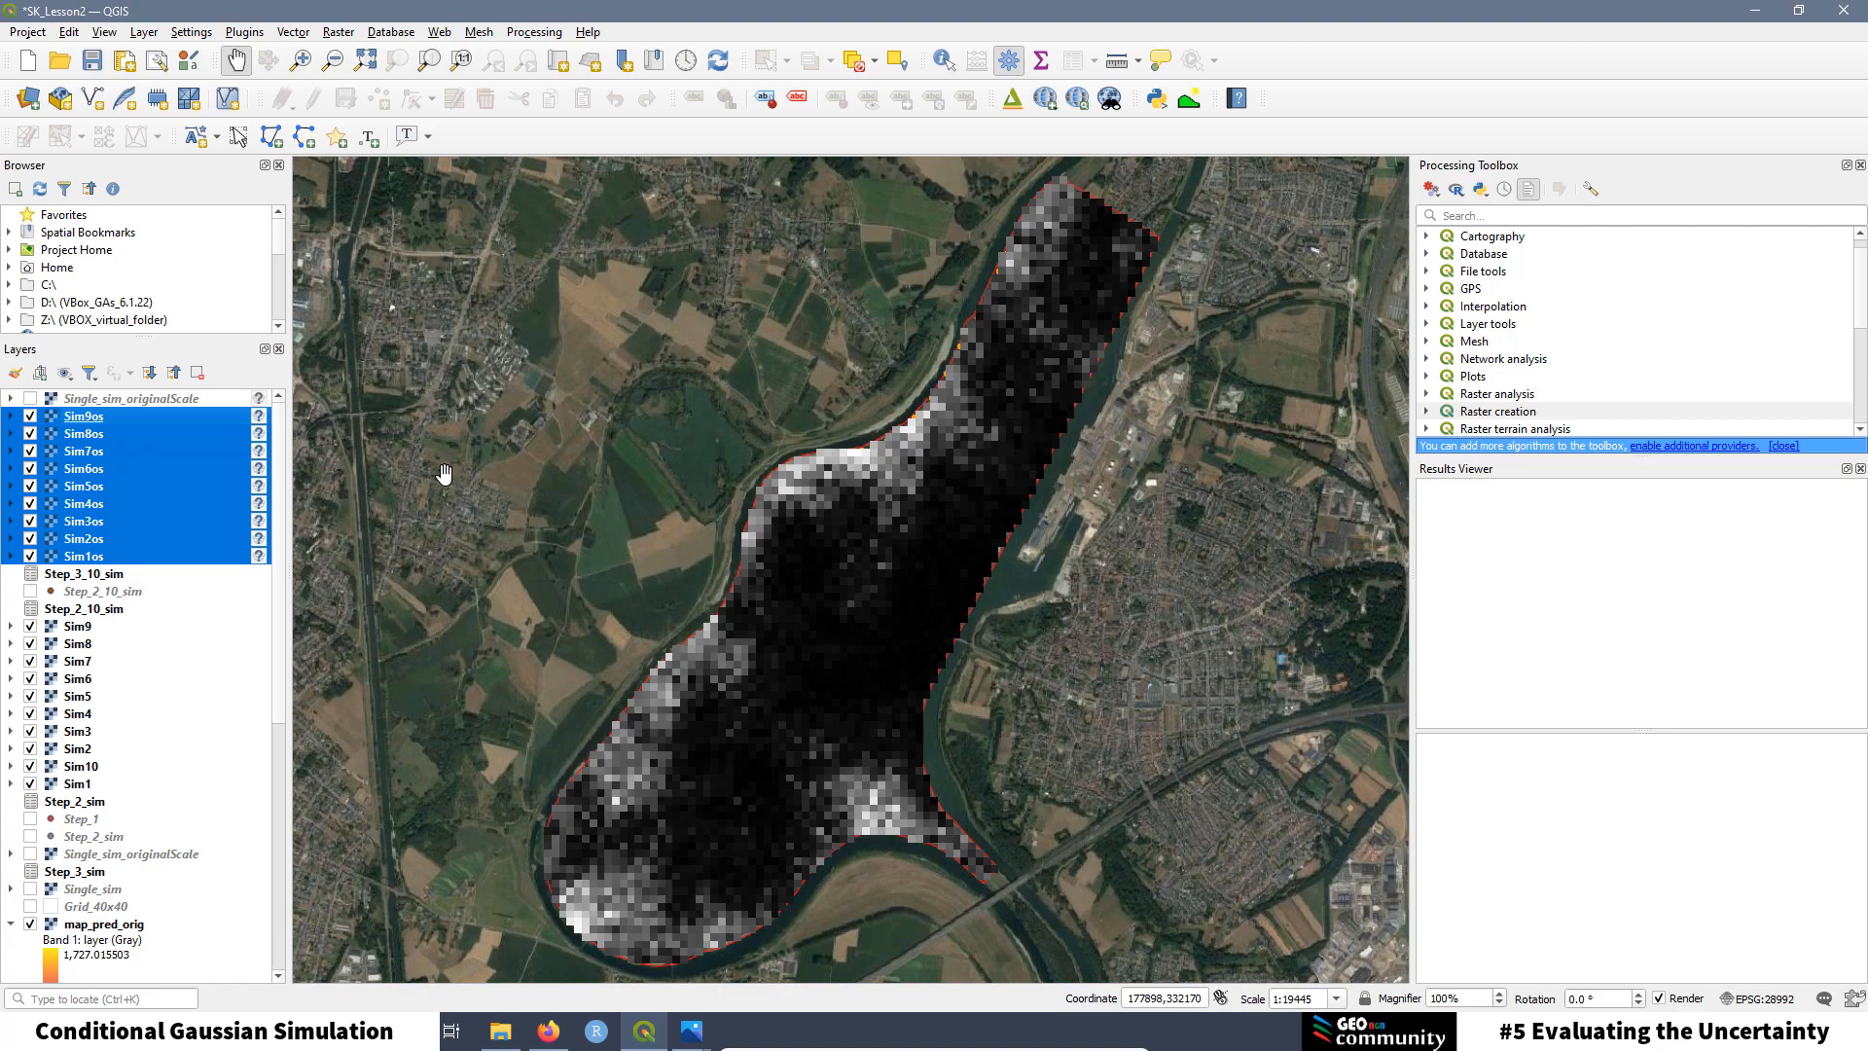
click(234, 580)
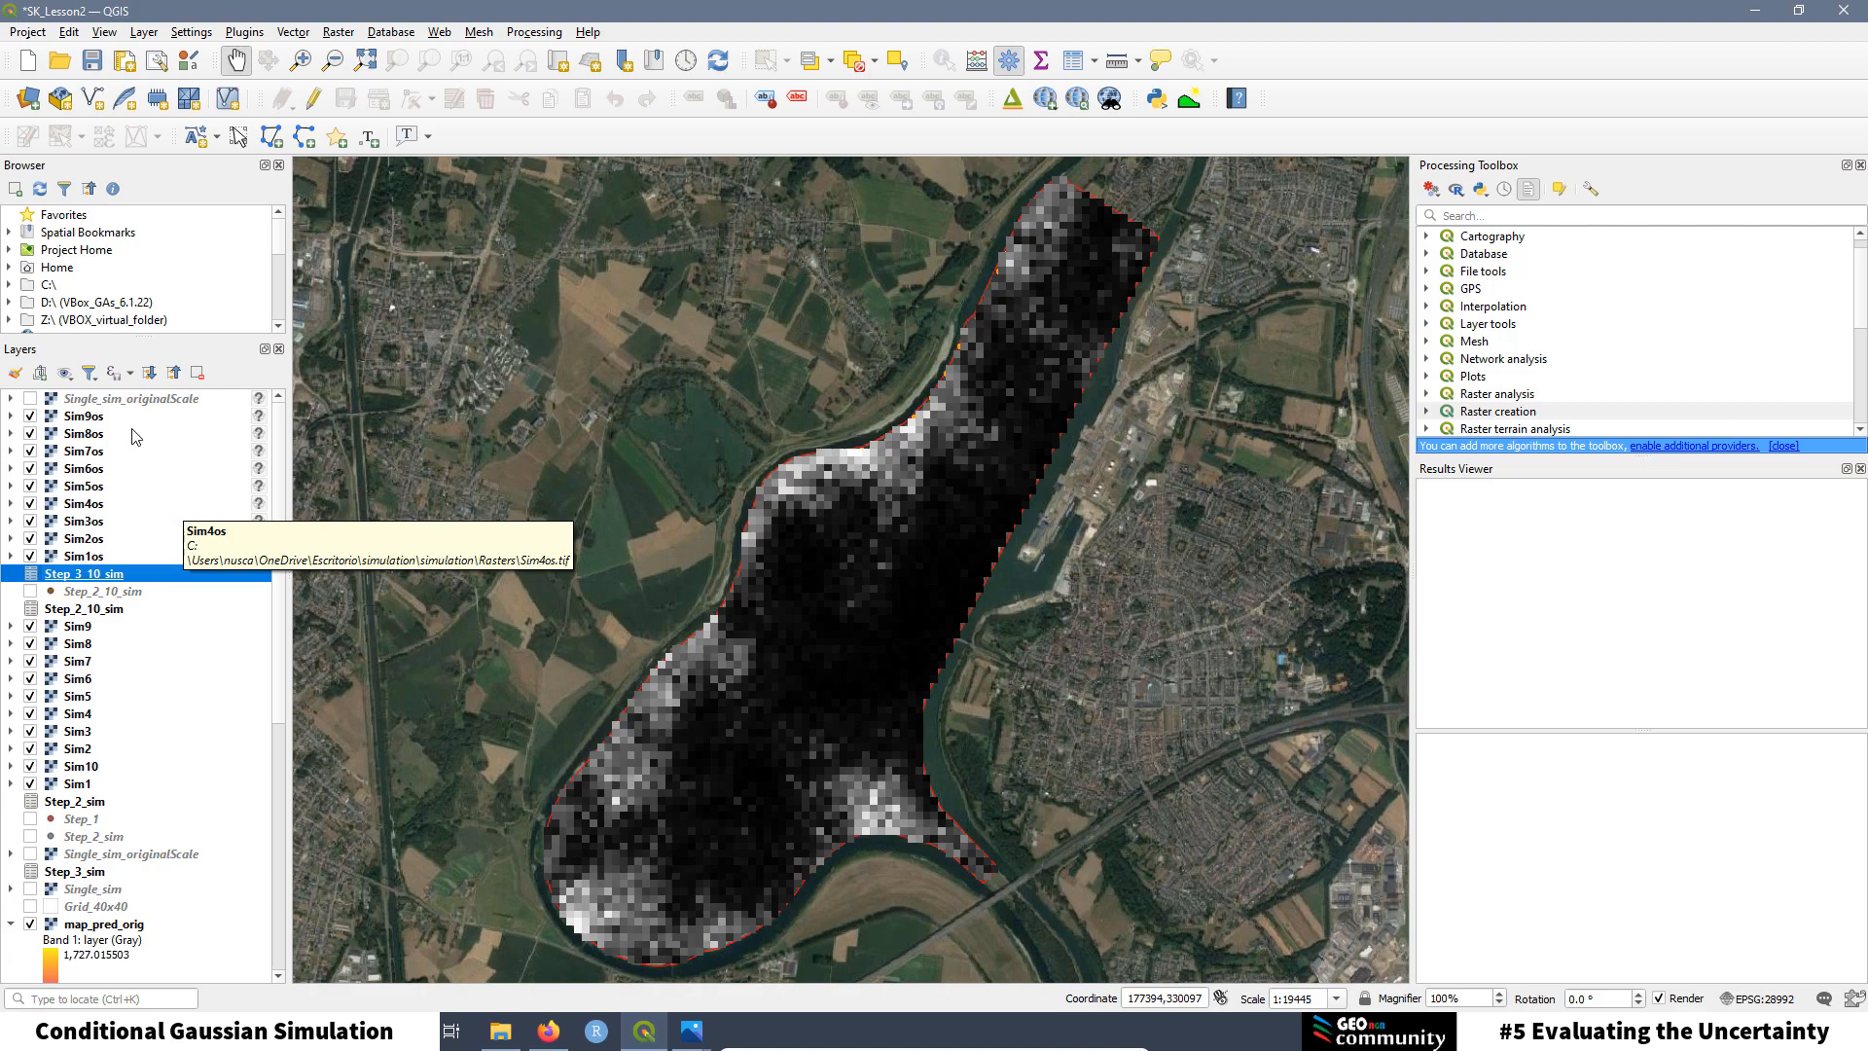
click(86, 416)
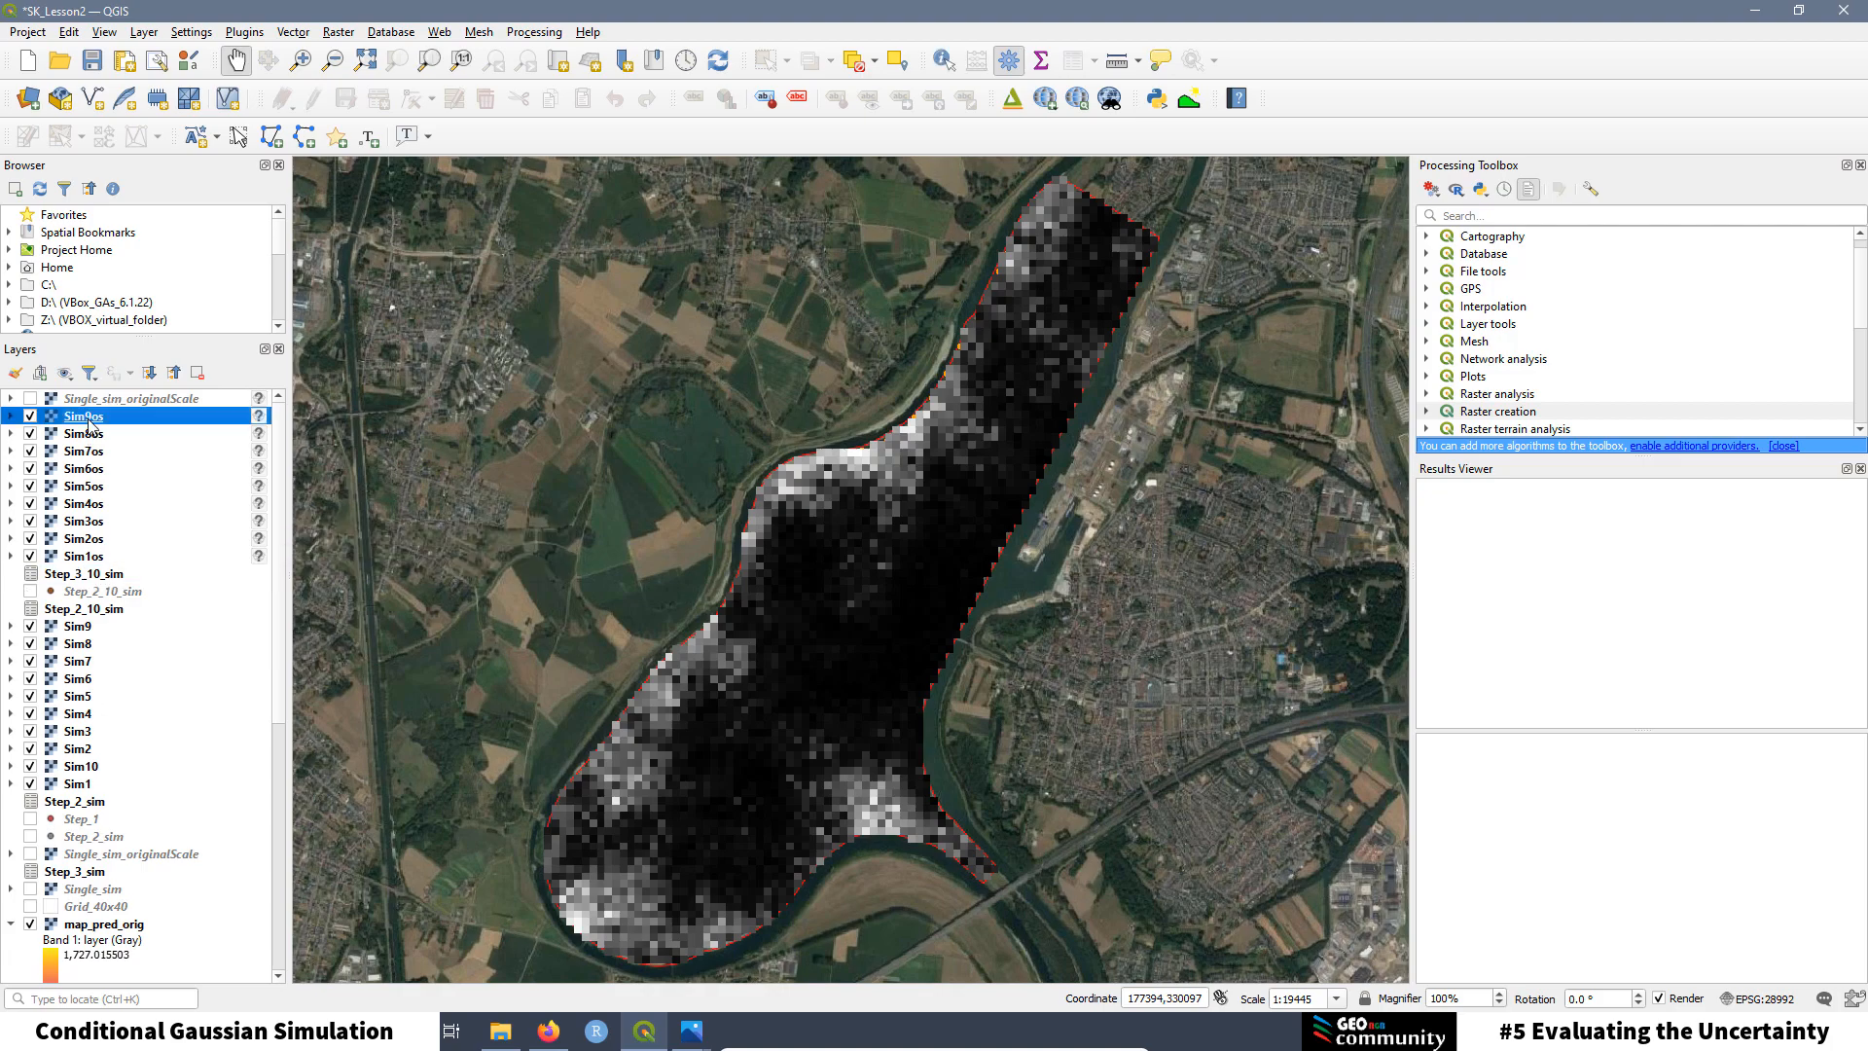
click(89, 434)
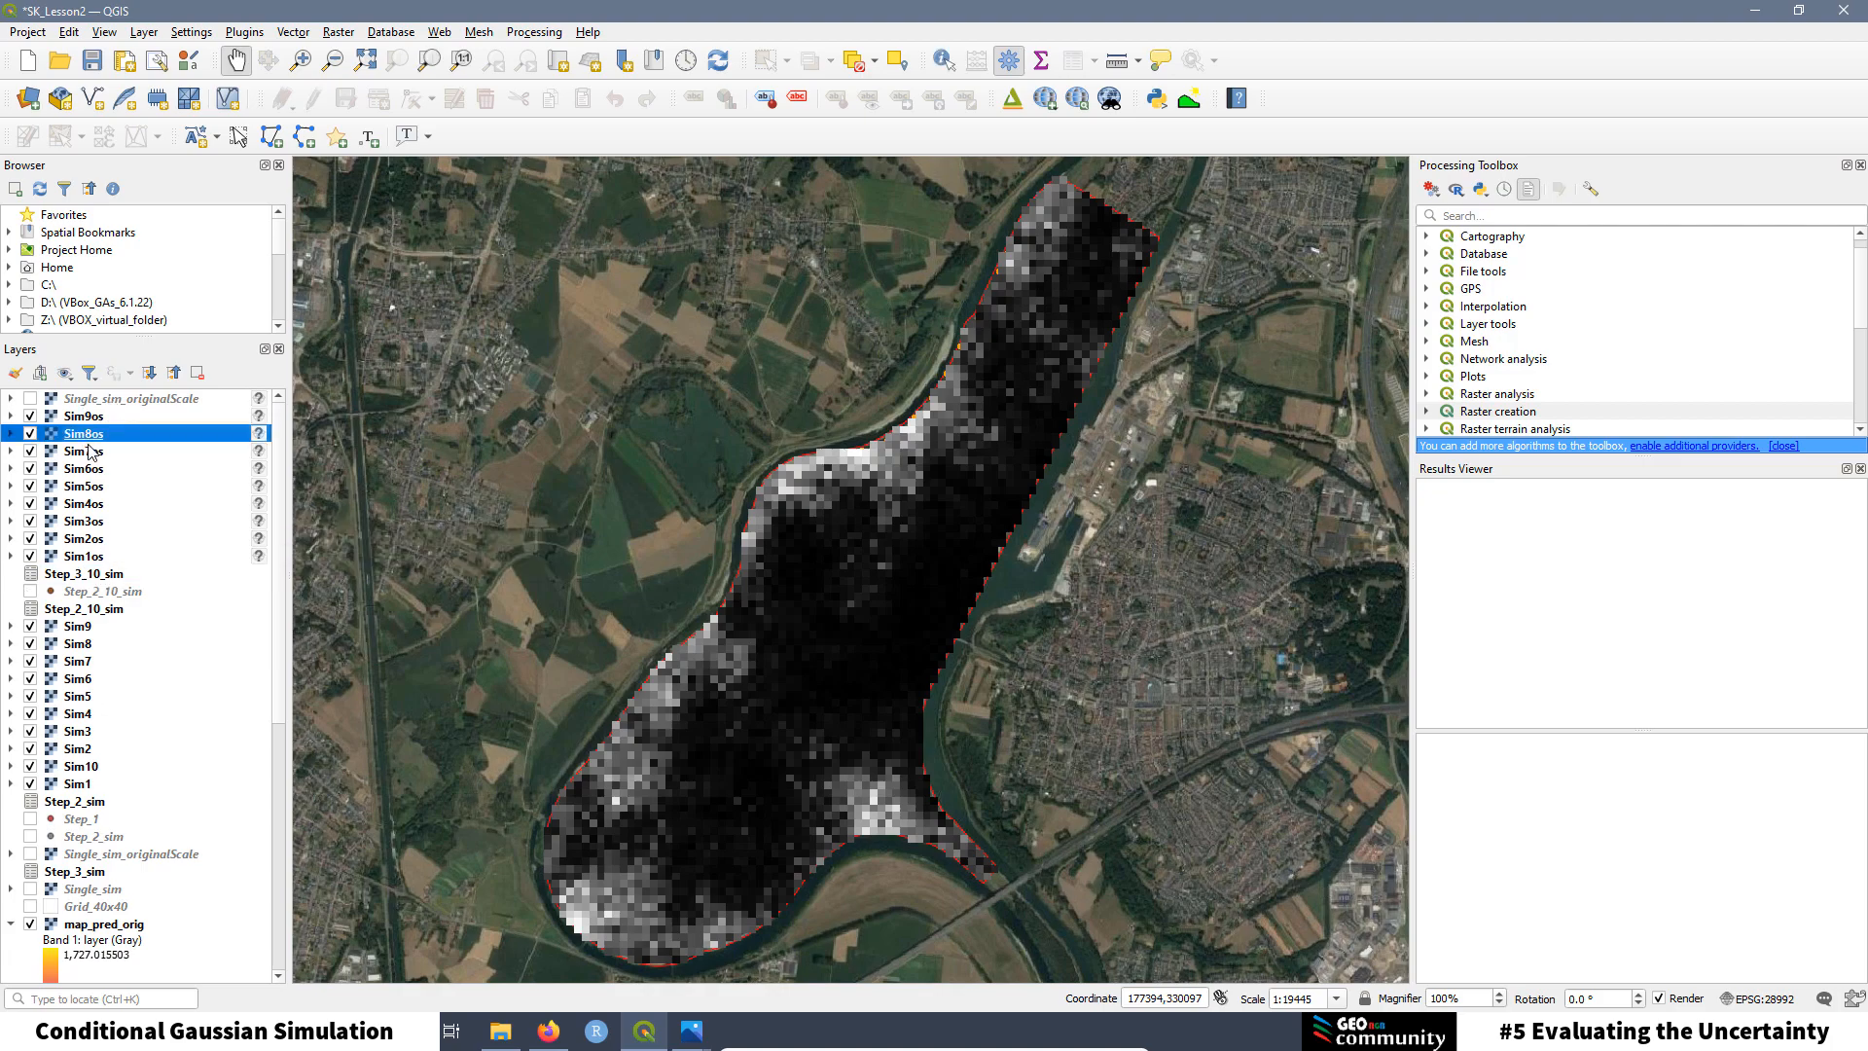
click(90, 451)
click(89, 469)
click(91, 487)
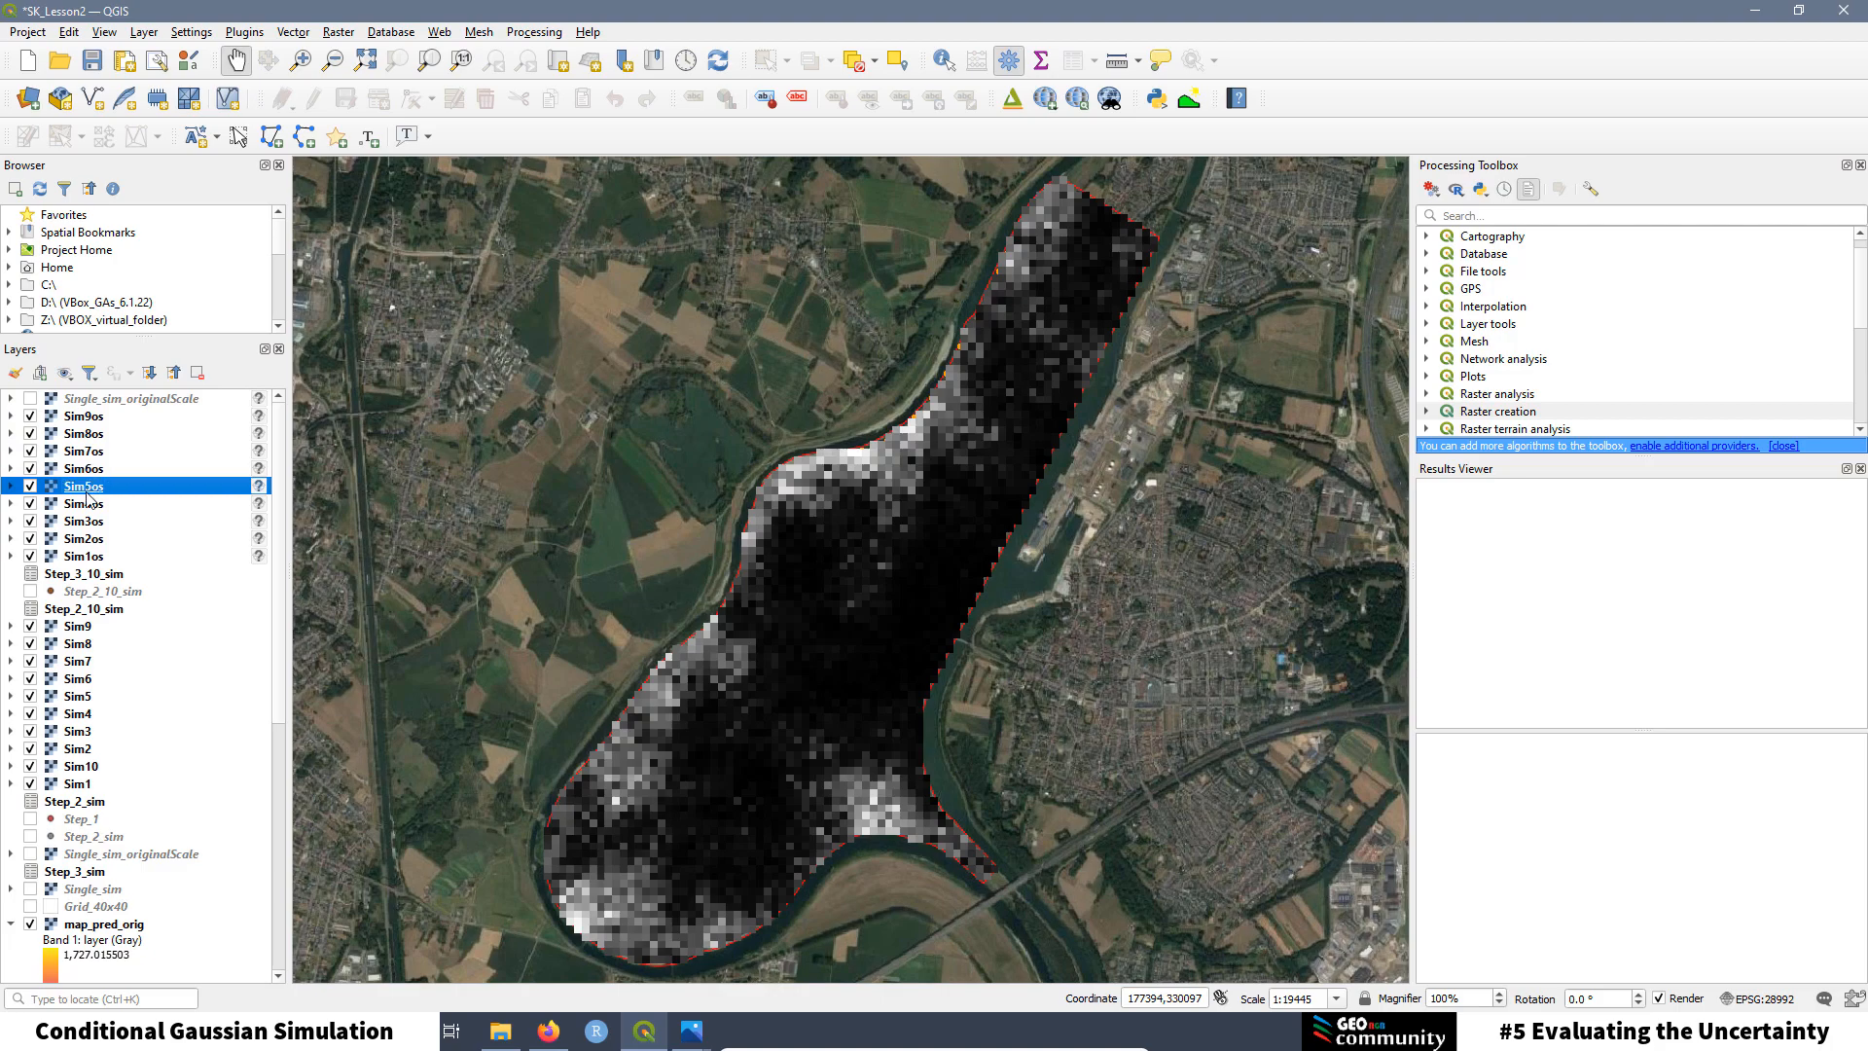
click(87, 505)
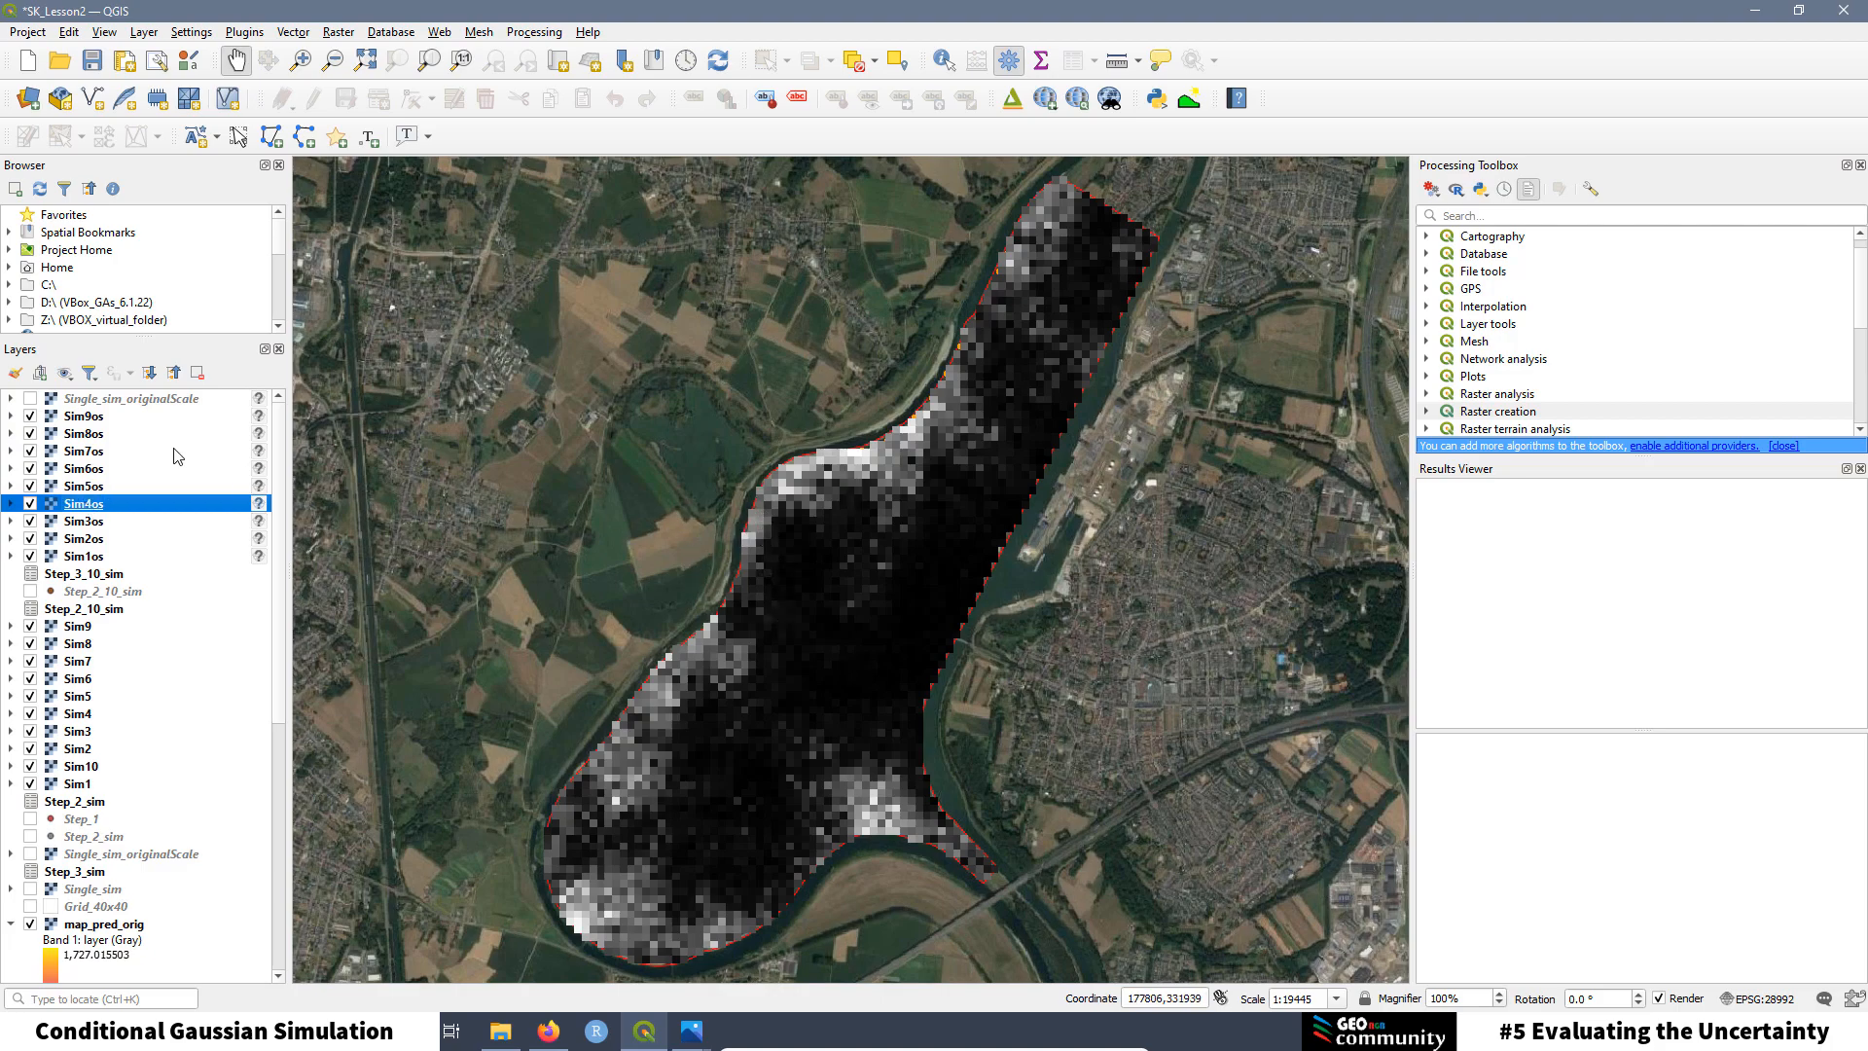
click(98, 417)
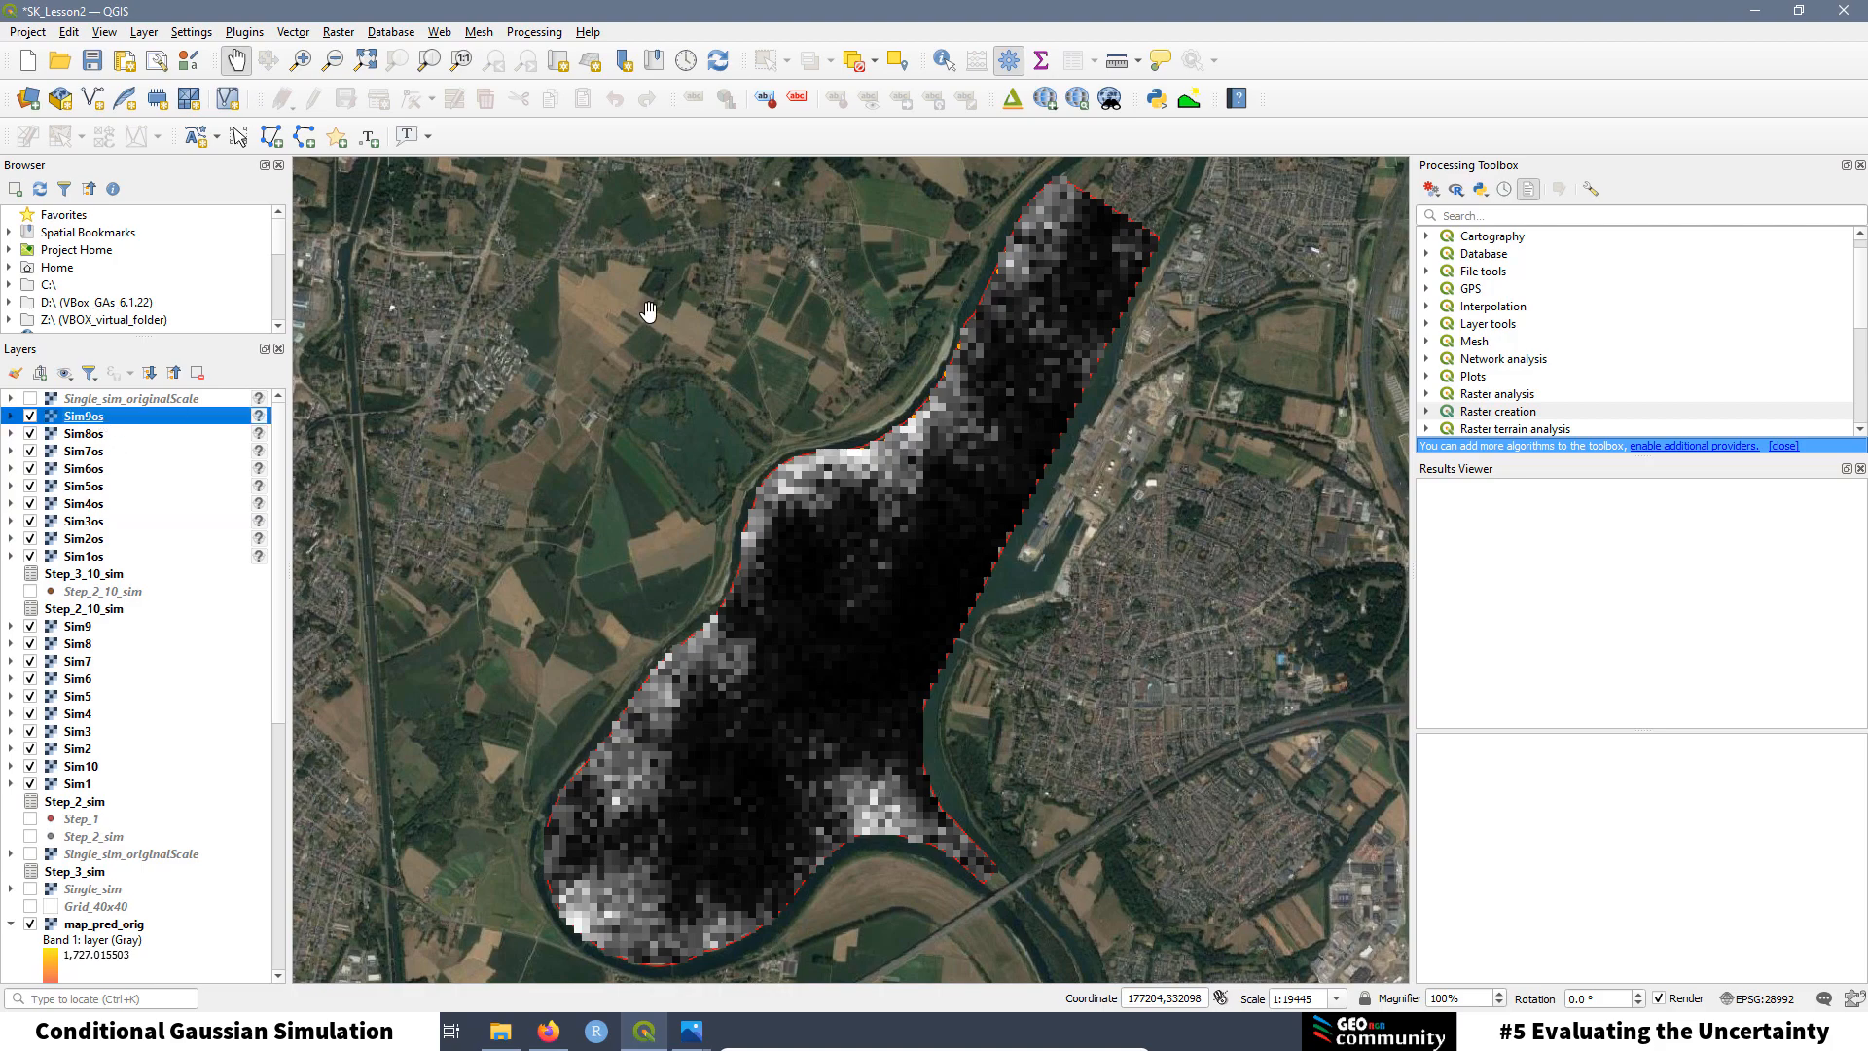
click(1460, 194)
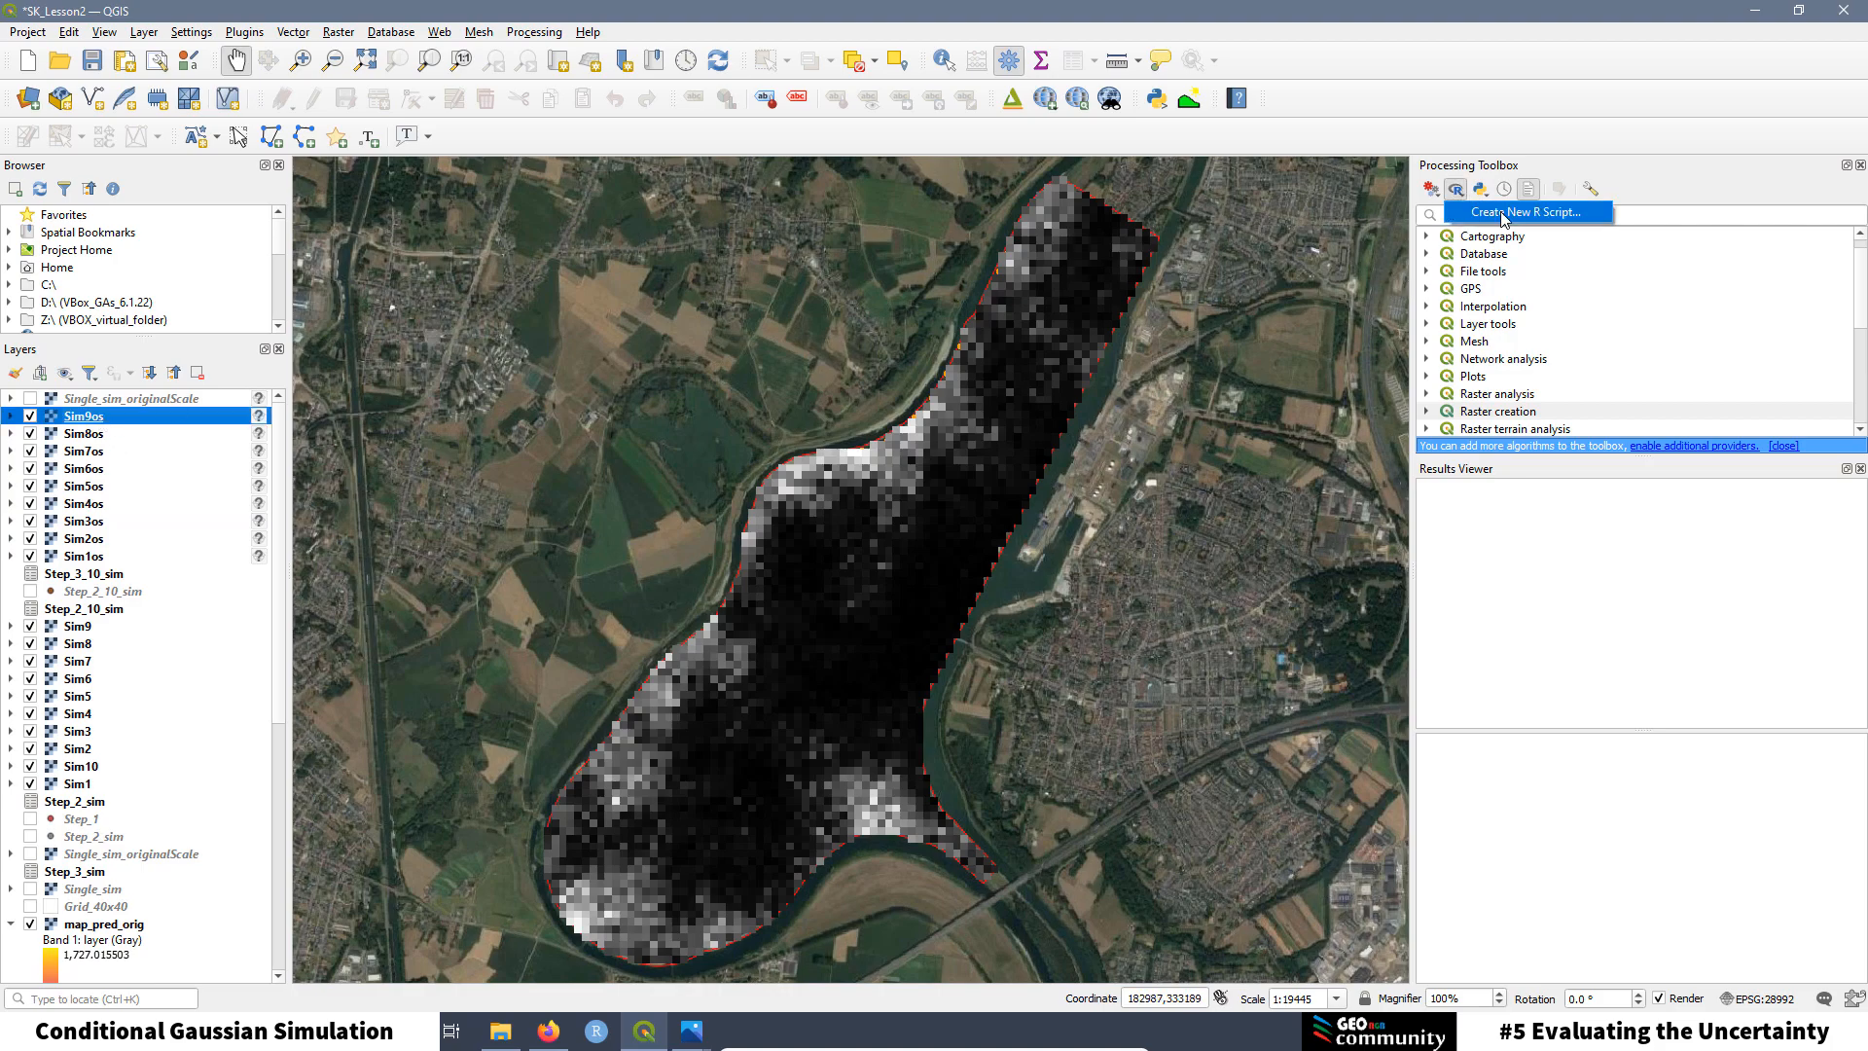
Step: Create a new R script and paste in the prepared Load_Raster code
click(1520, 212)
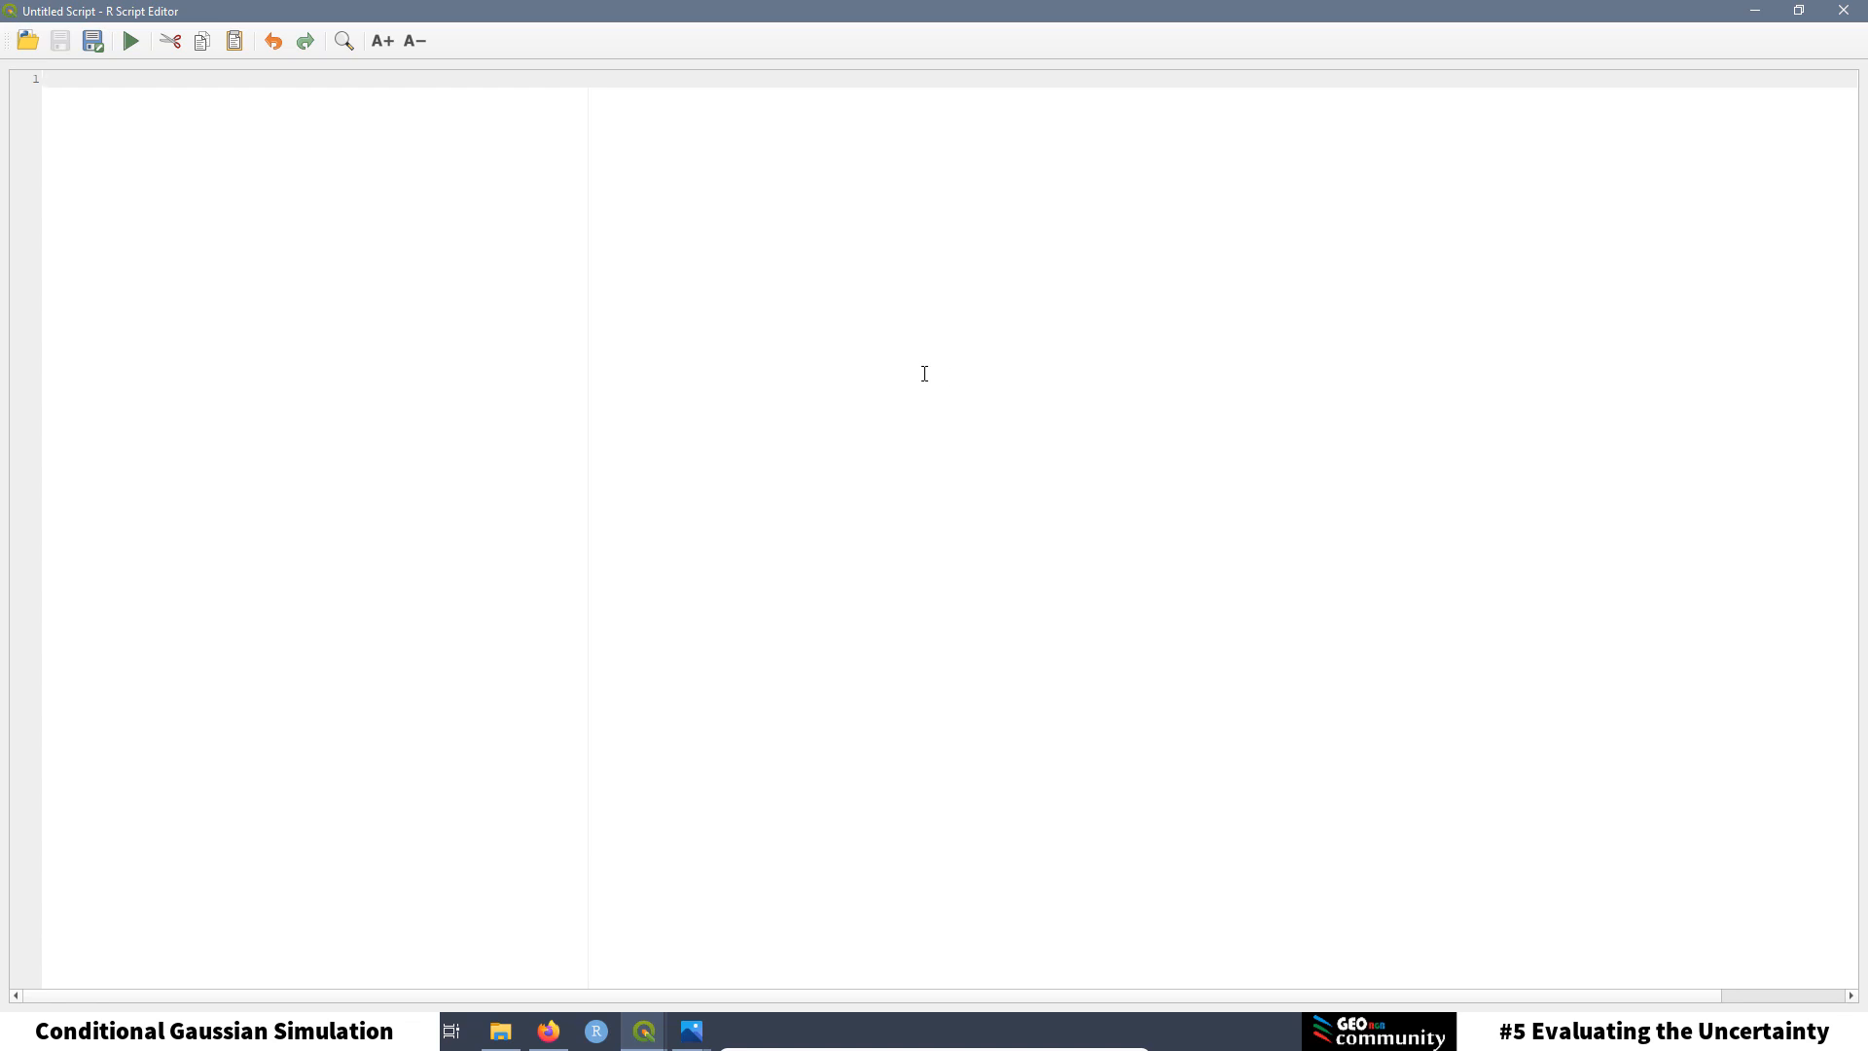
right_click(59, 78)
click(124, 179)
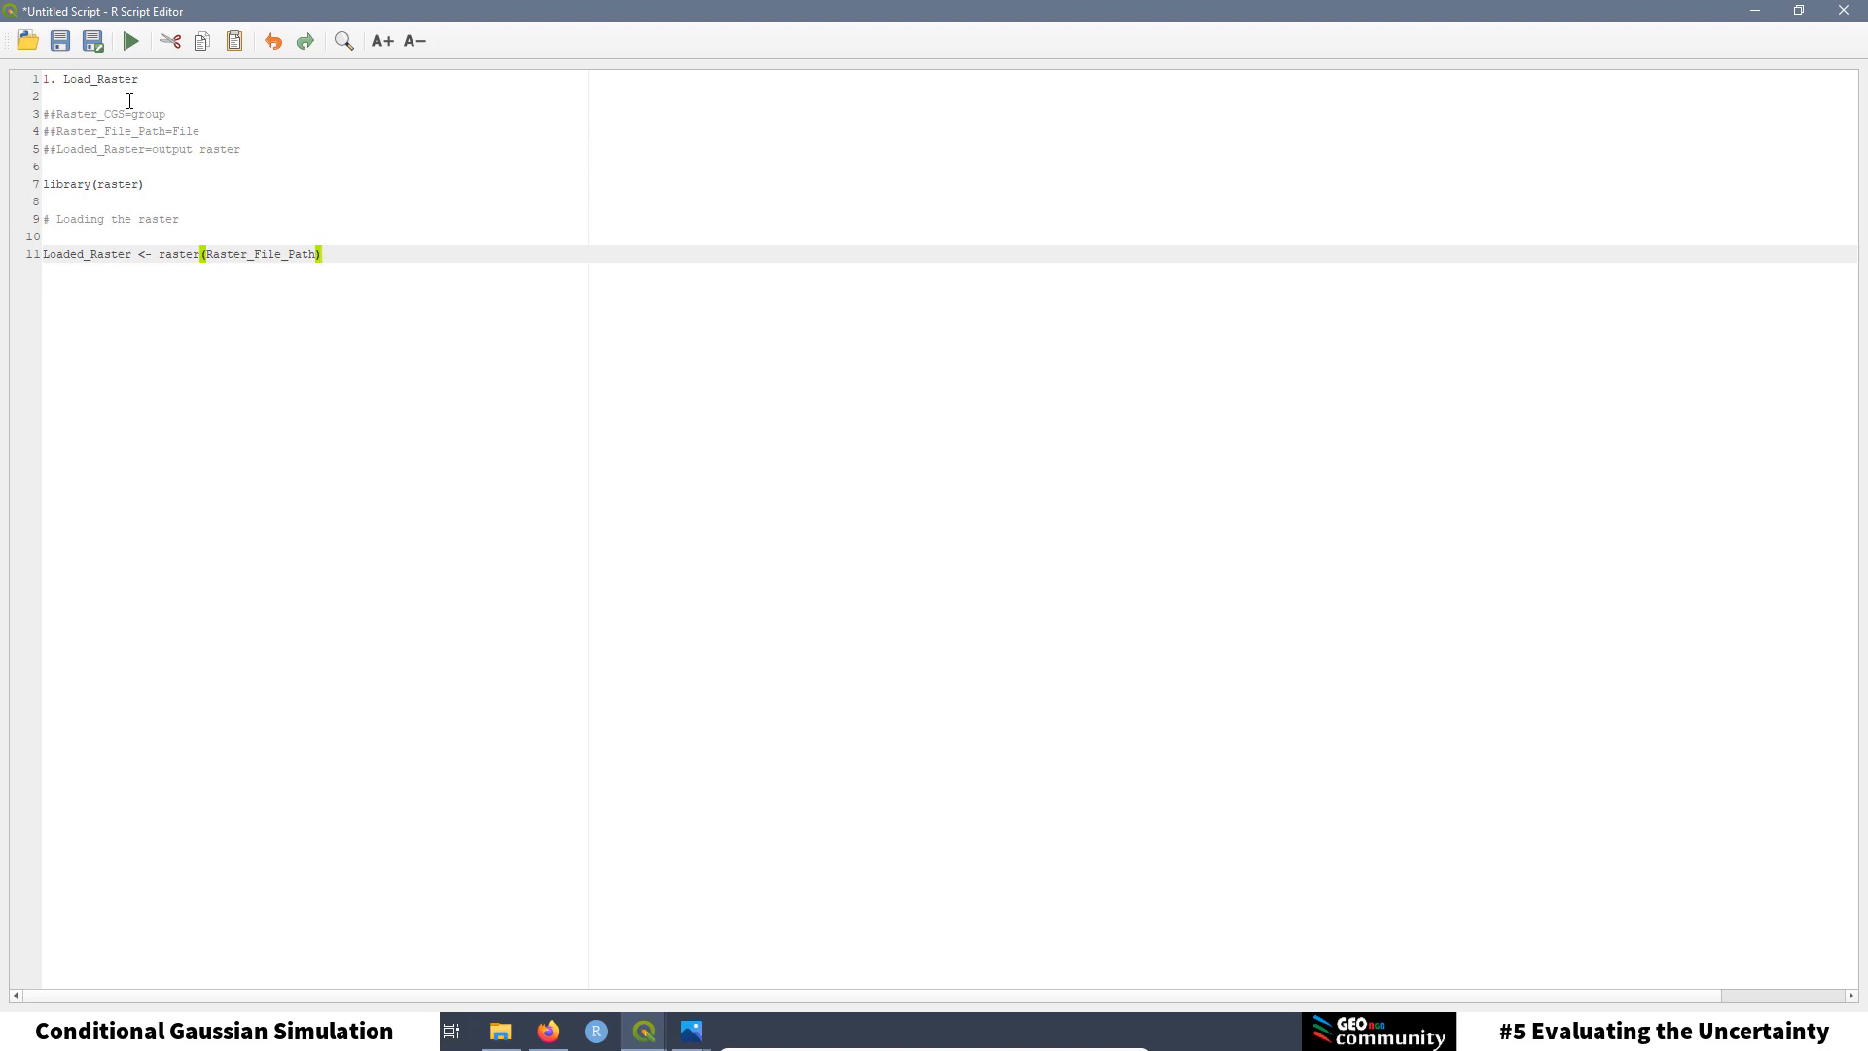
Step: Cut the '1. Load_Raster' title from line 1 and delete the blank top lines
drag(146, 79, 44, 78)
key(ctrl+c)
right_click(89, 80)
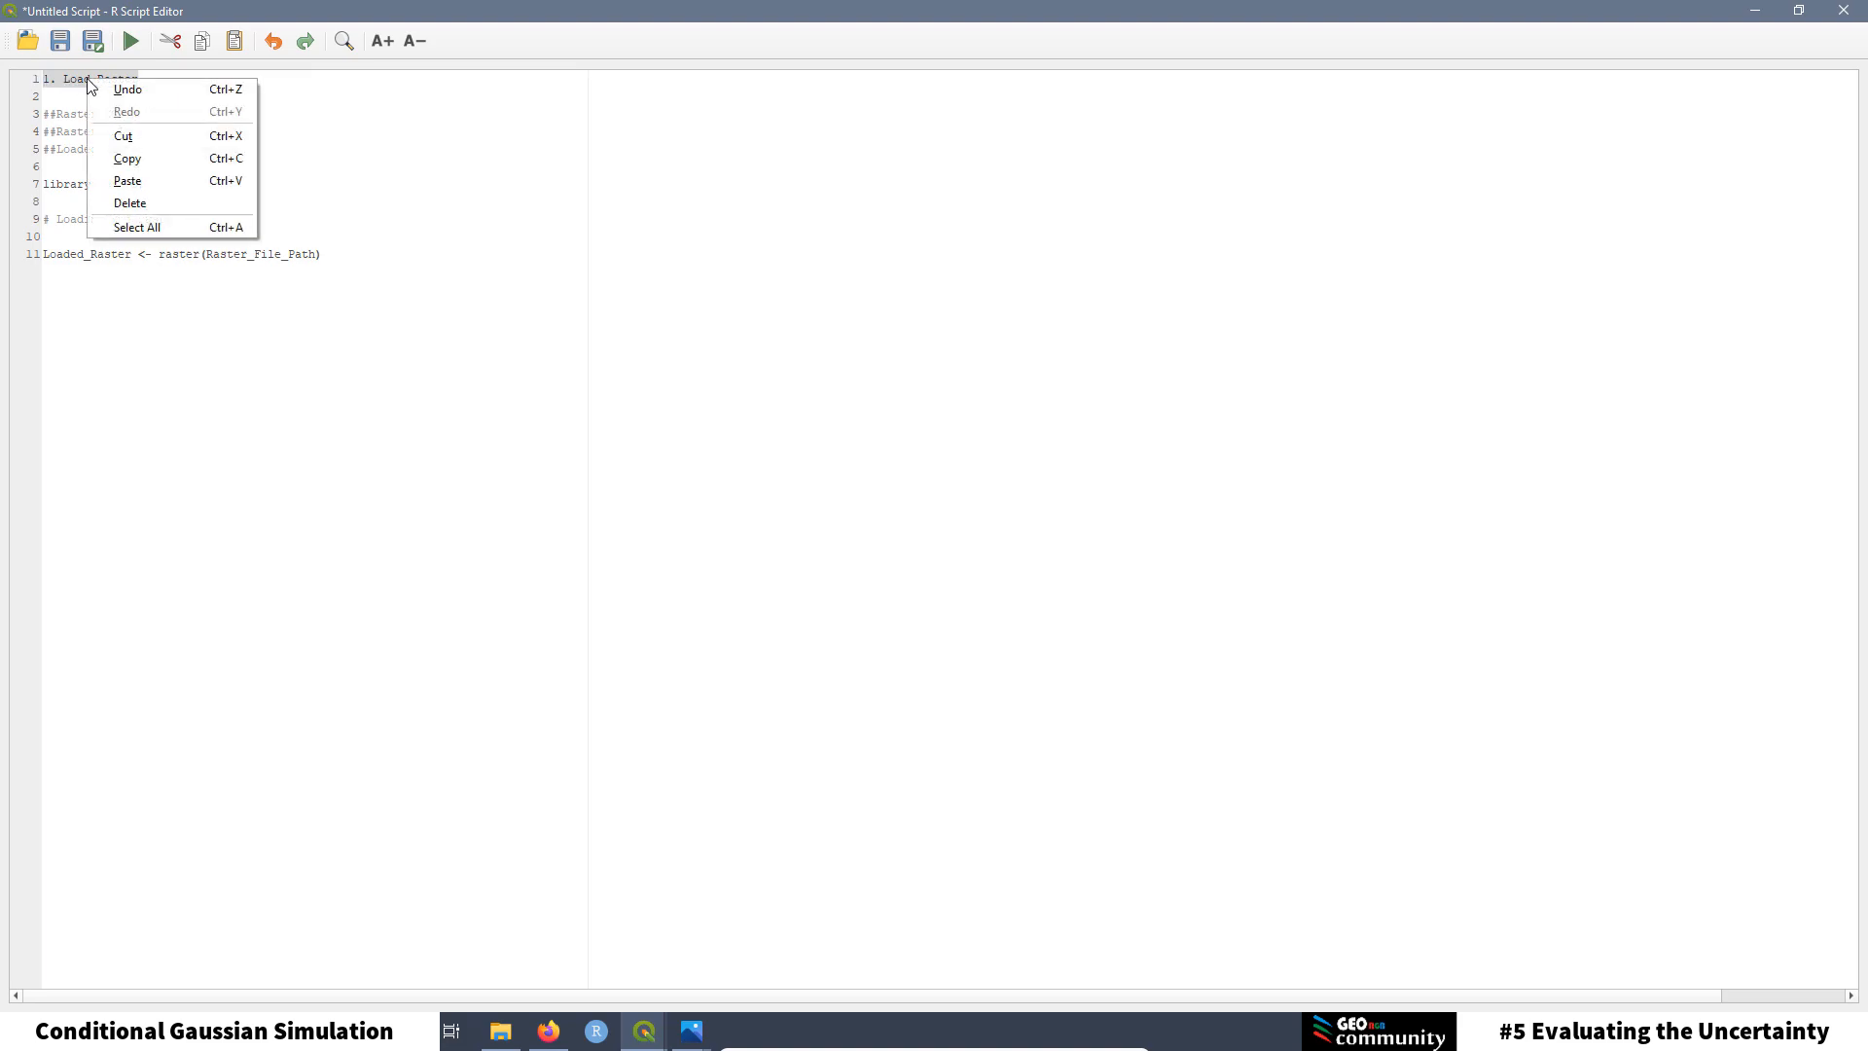
click(132, 135)
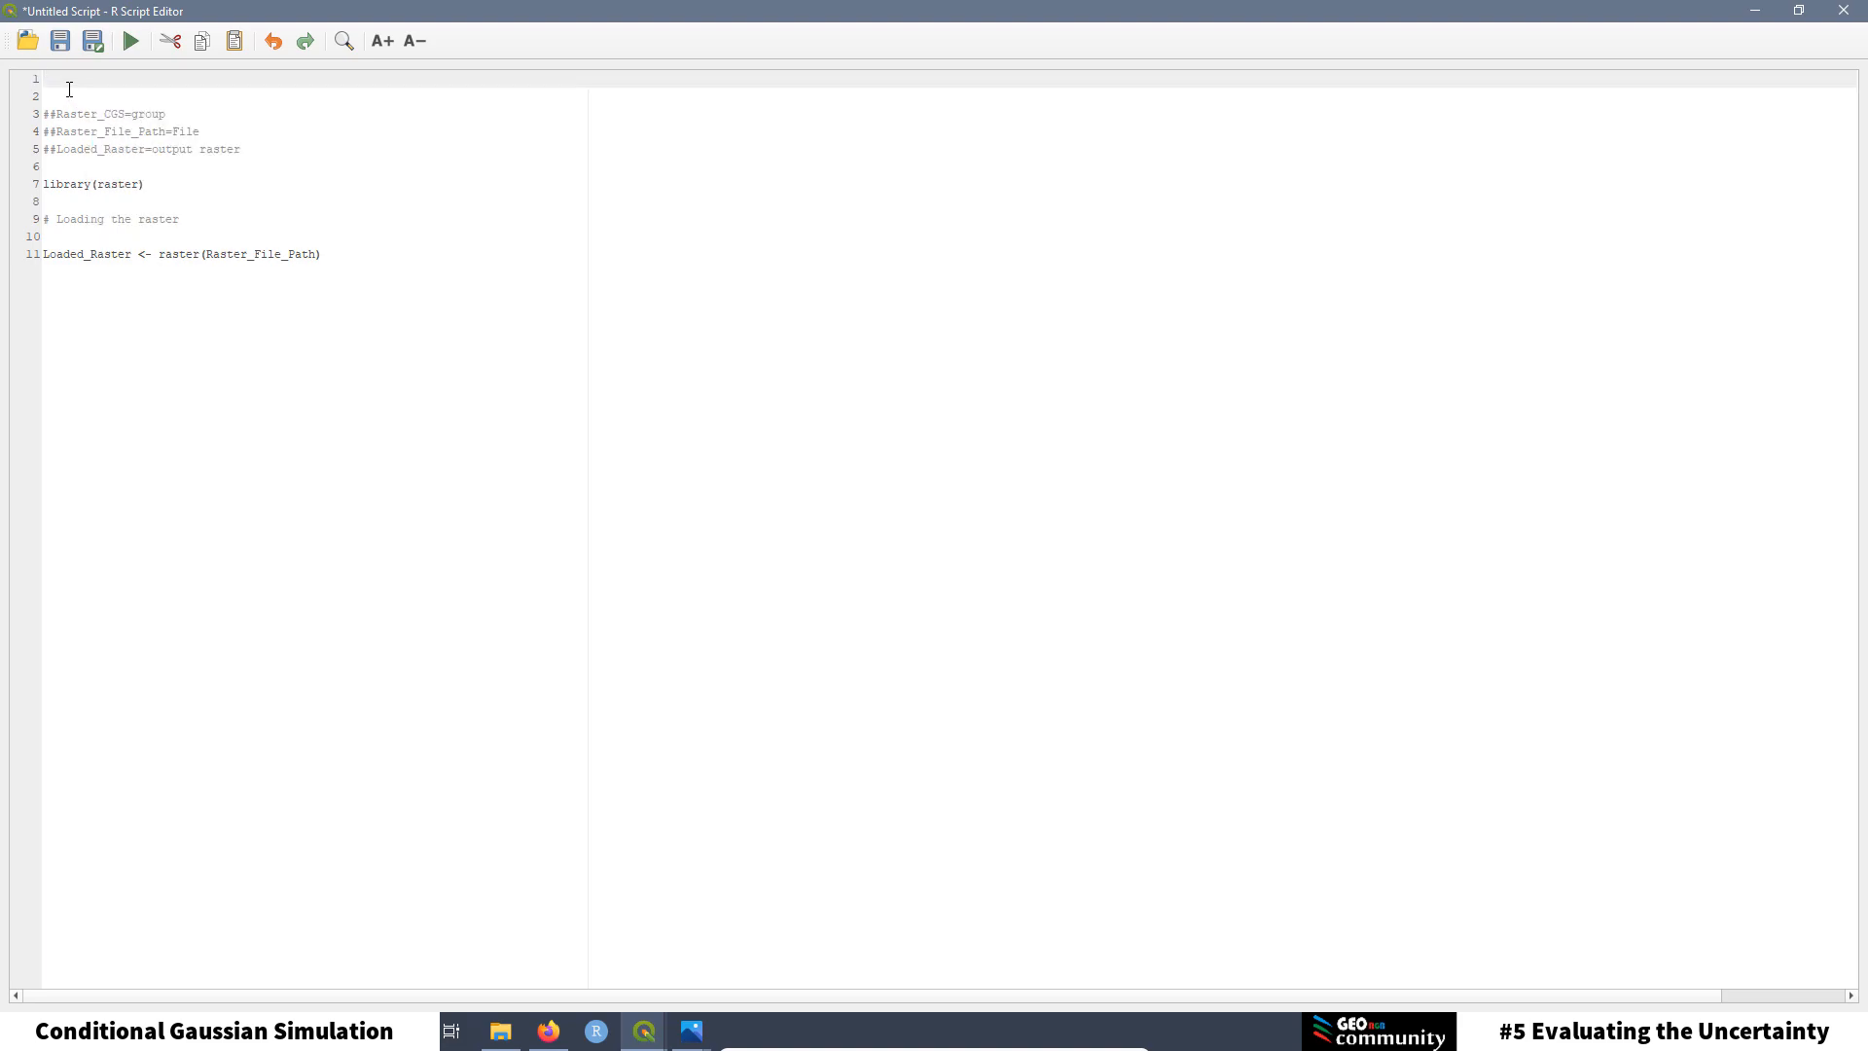
key(Delete)
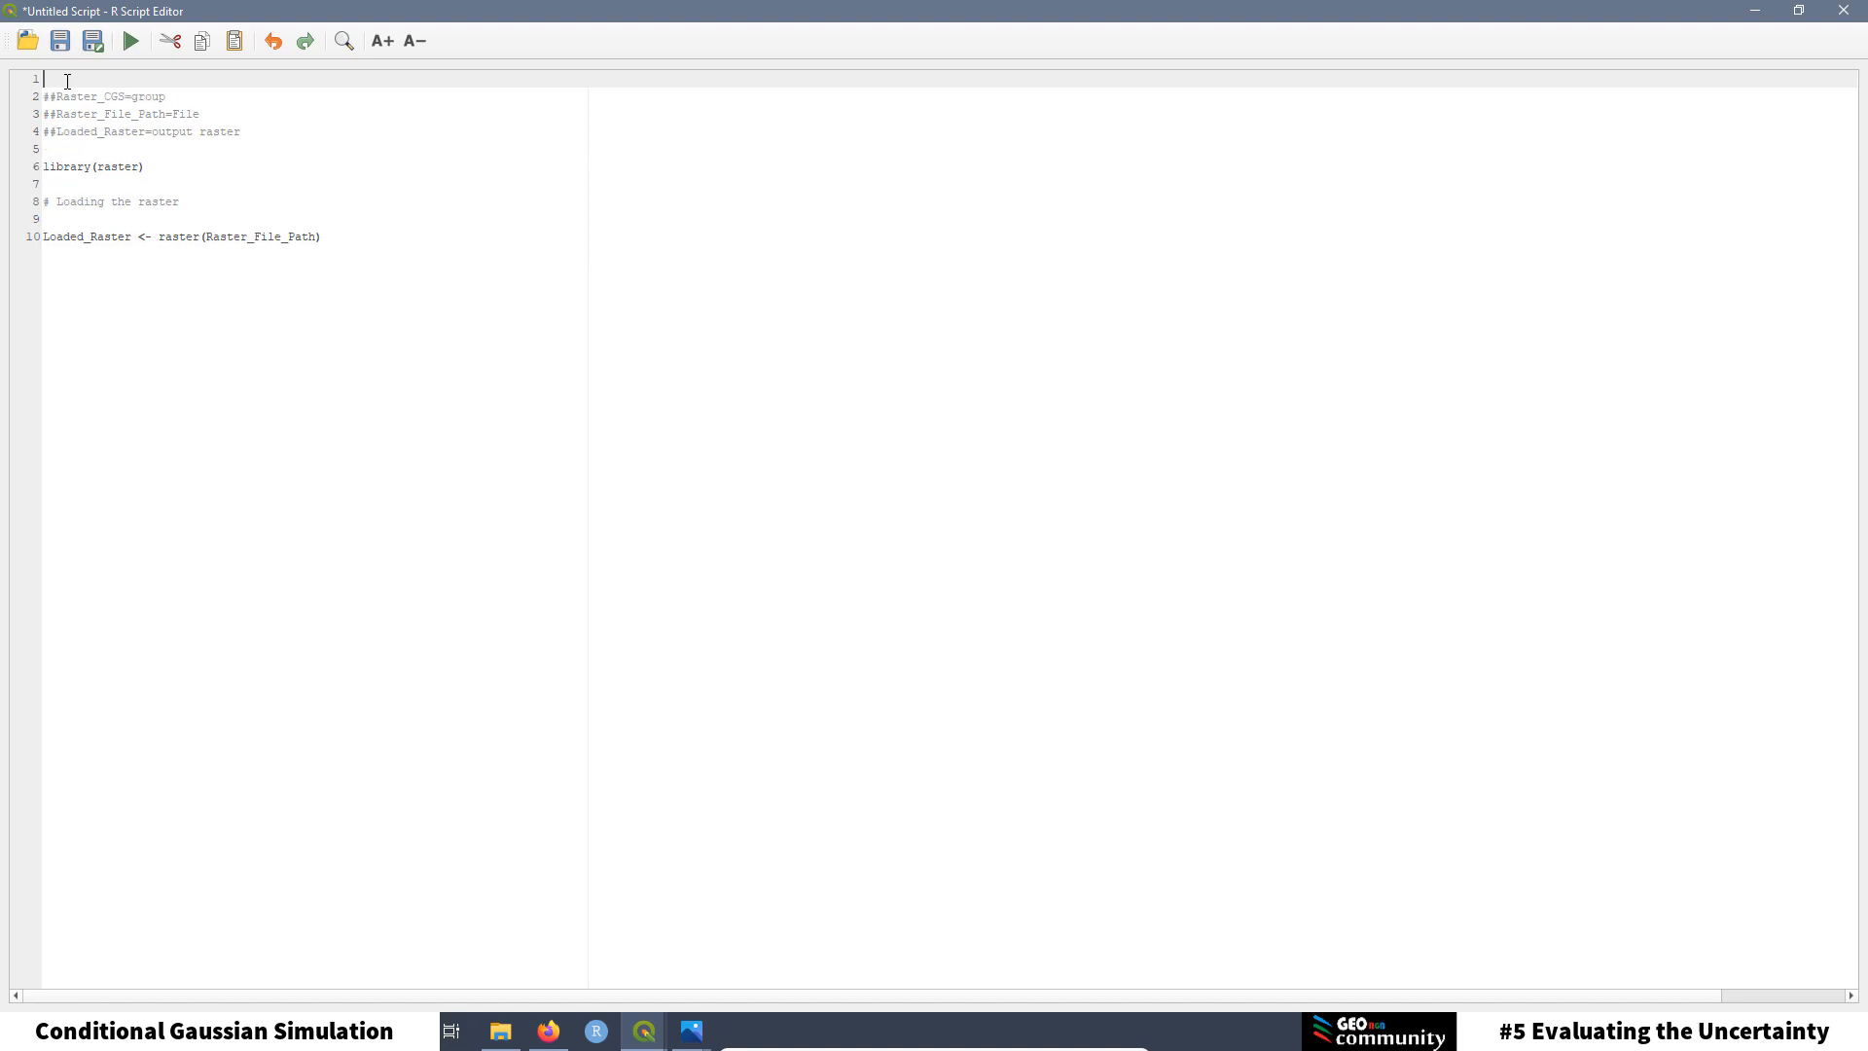
key(Delete)
Step: Save the script as '1. Load_Raster' using the cut name
click(95, 47)
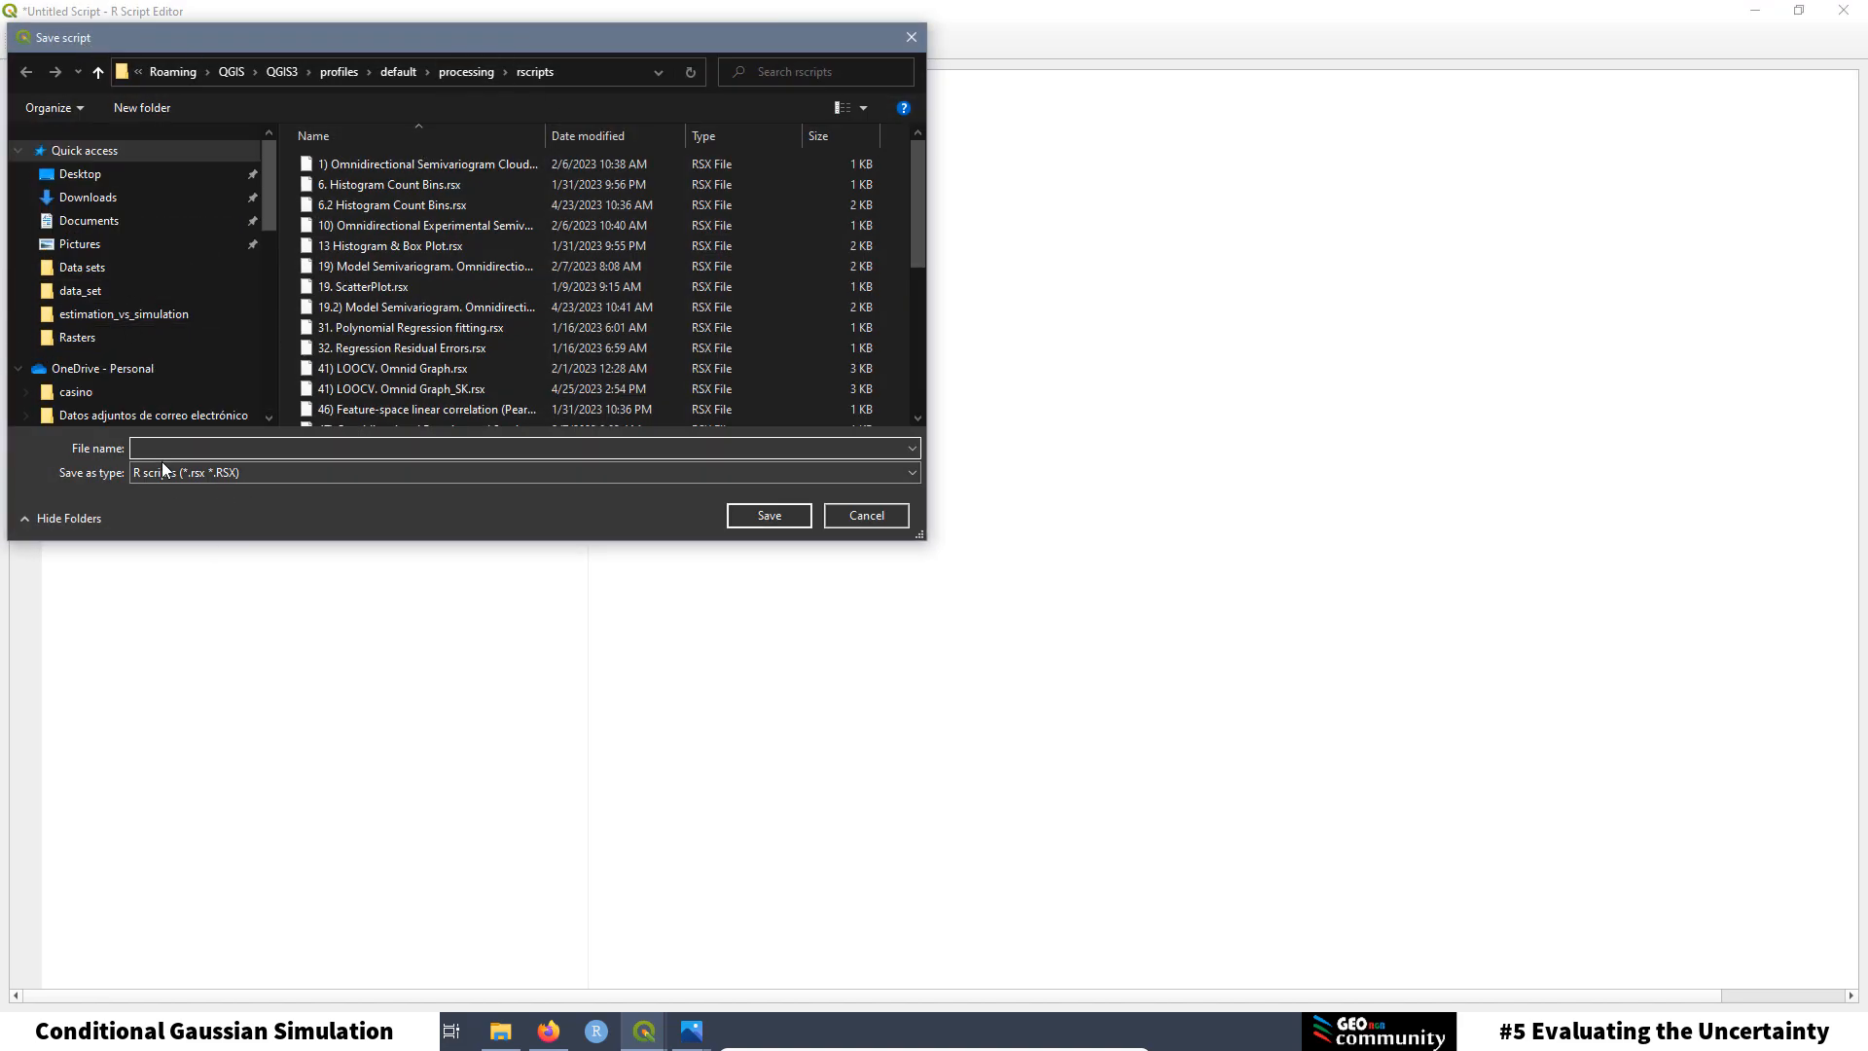
right_click(162, 451)
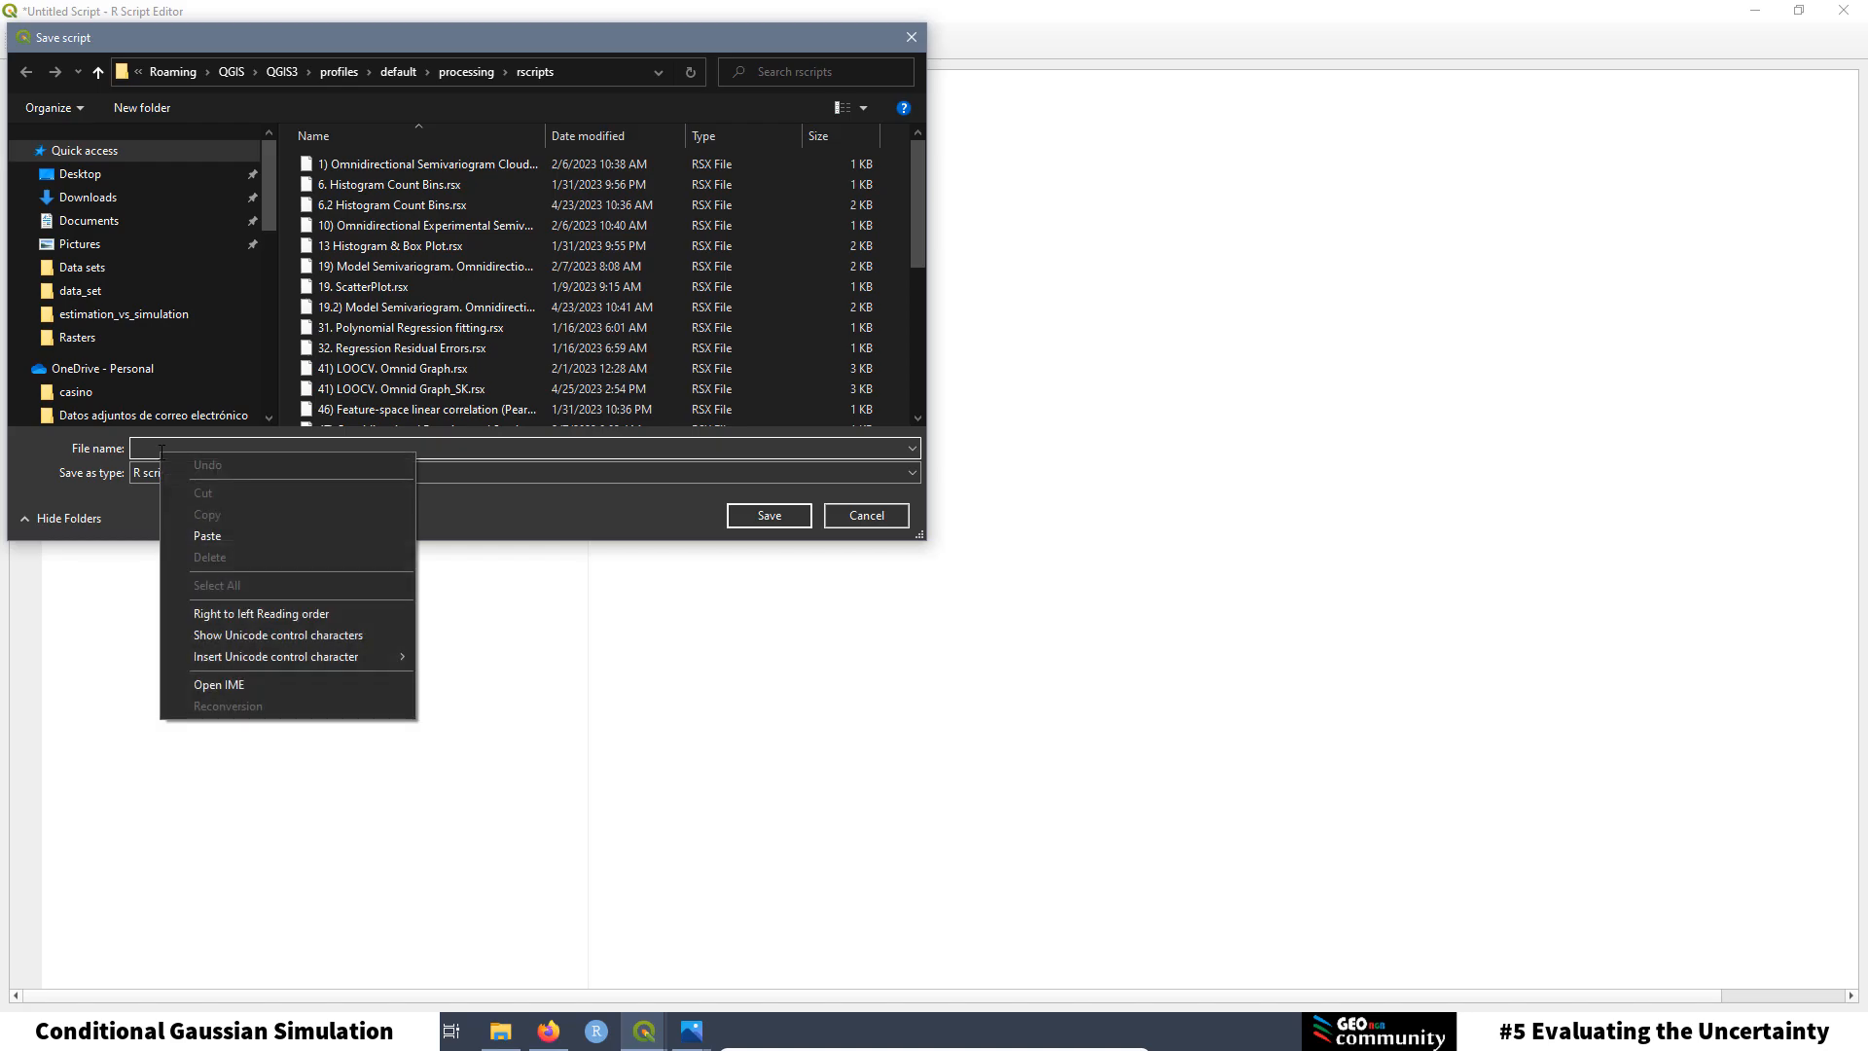
click(208, 535)
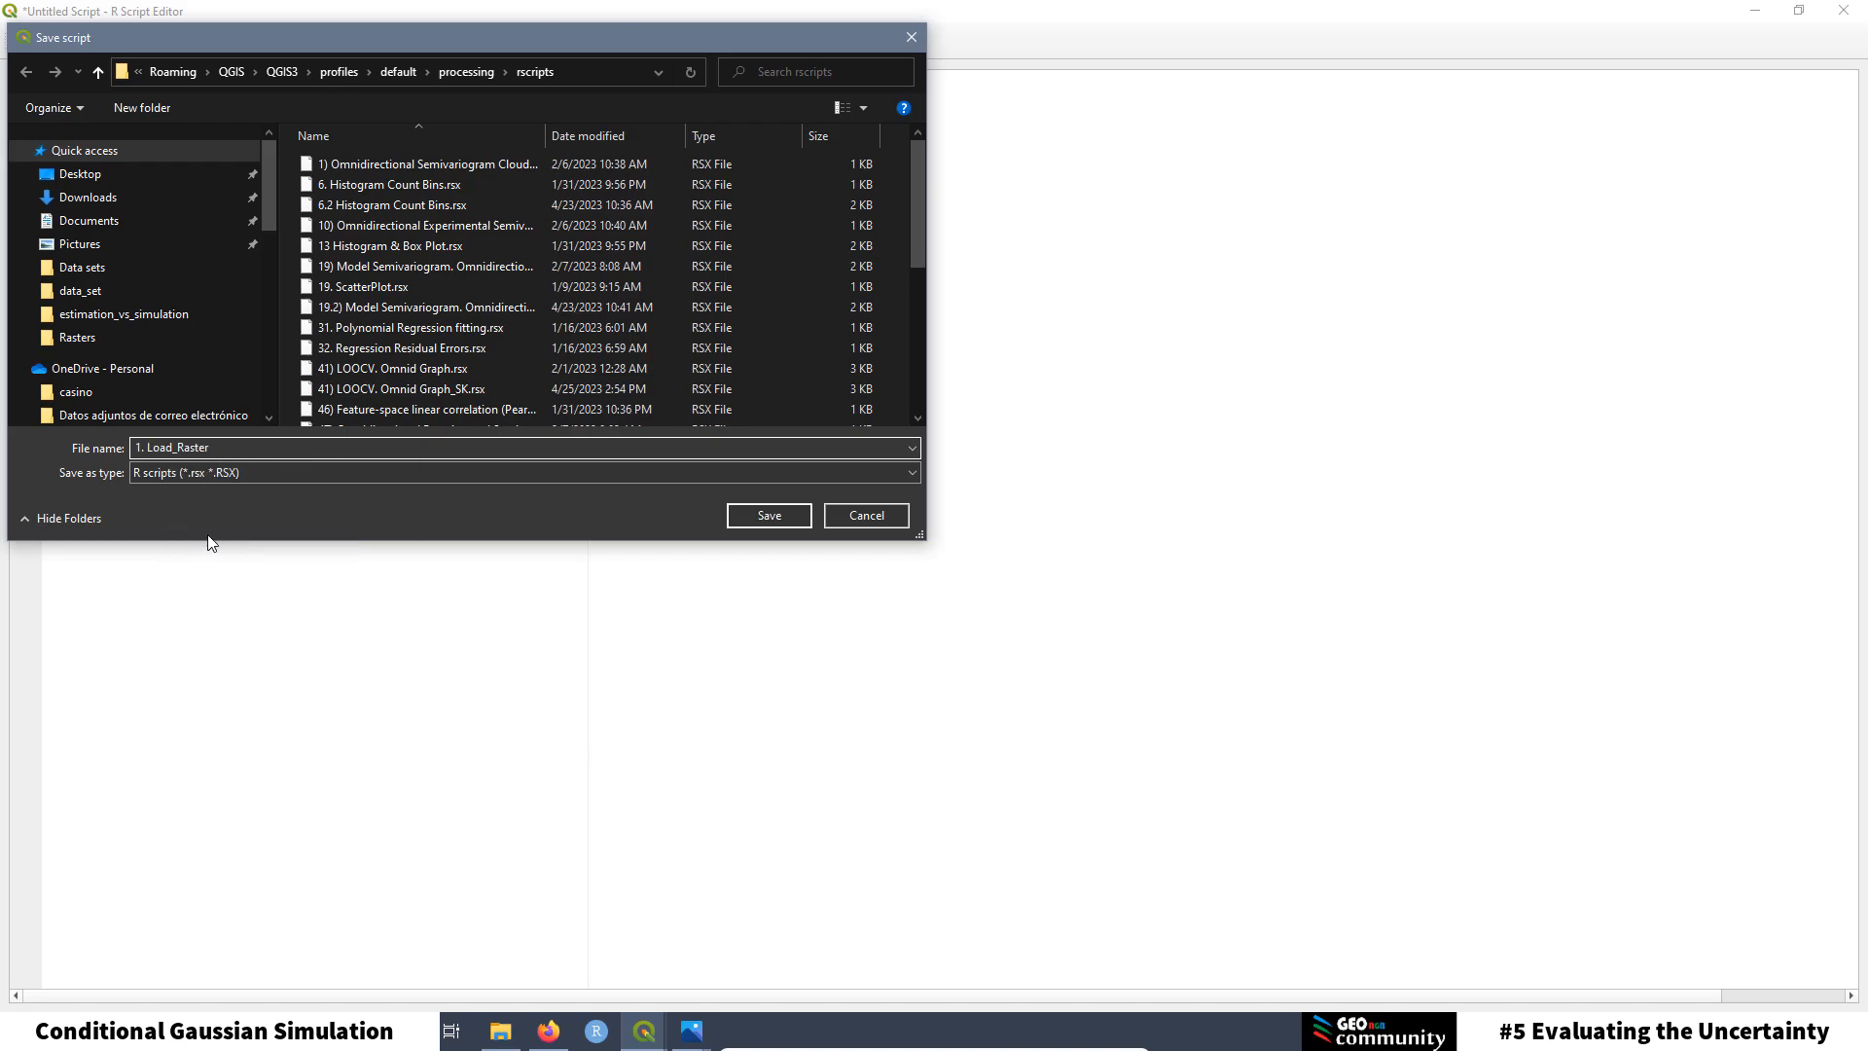
click(768, 517)
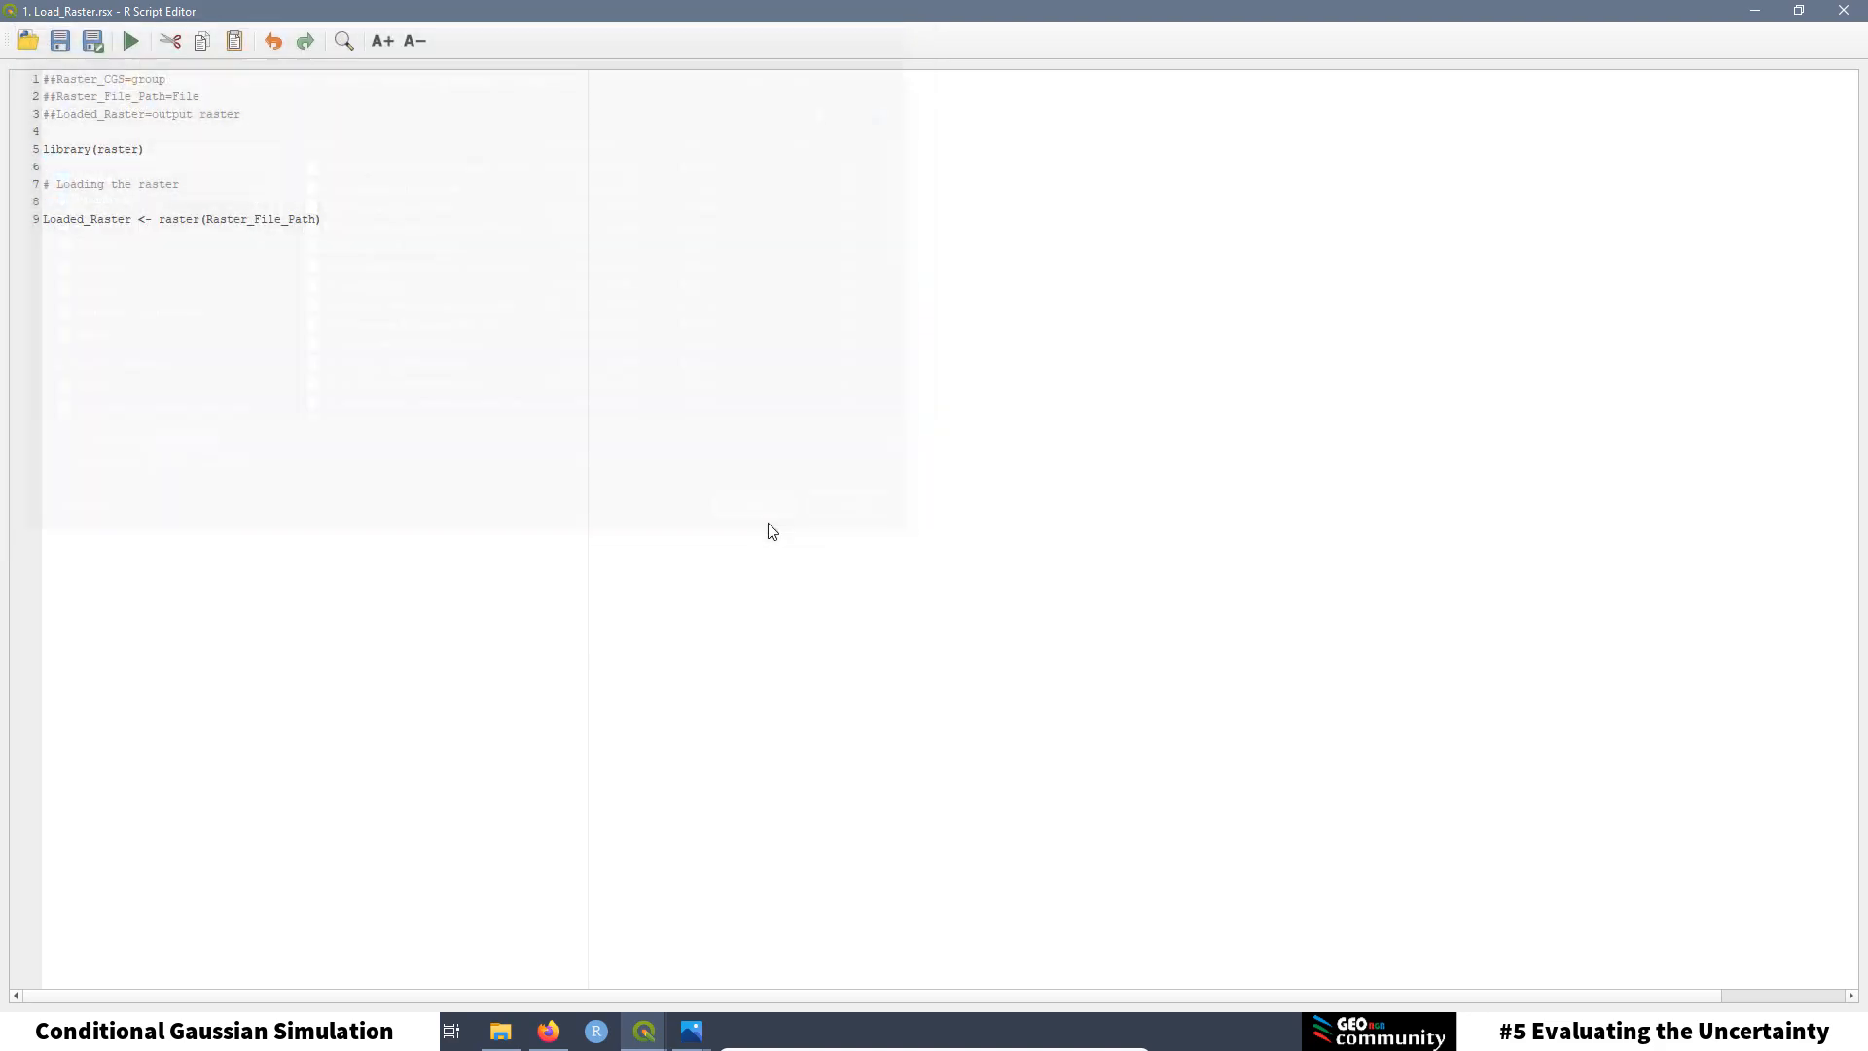
Step: Enlarge the script editor font by five steps
key(ctrl+End)
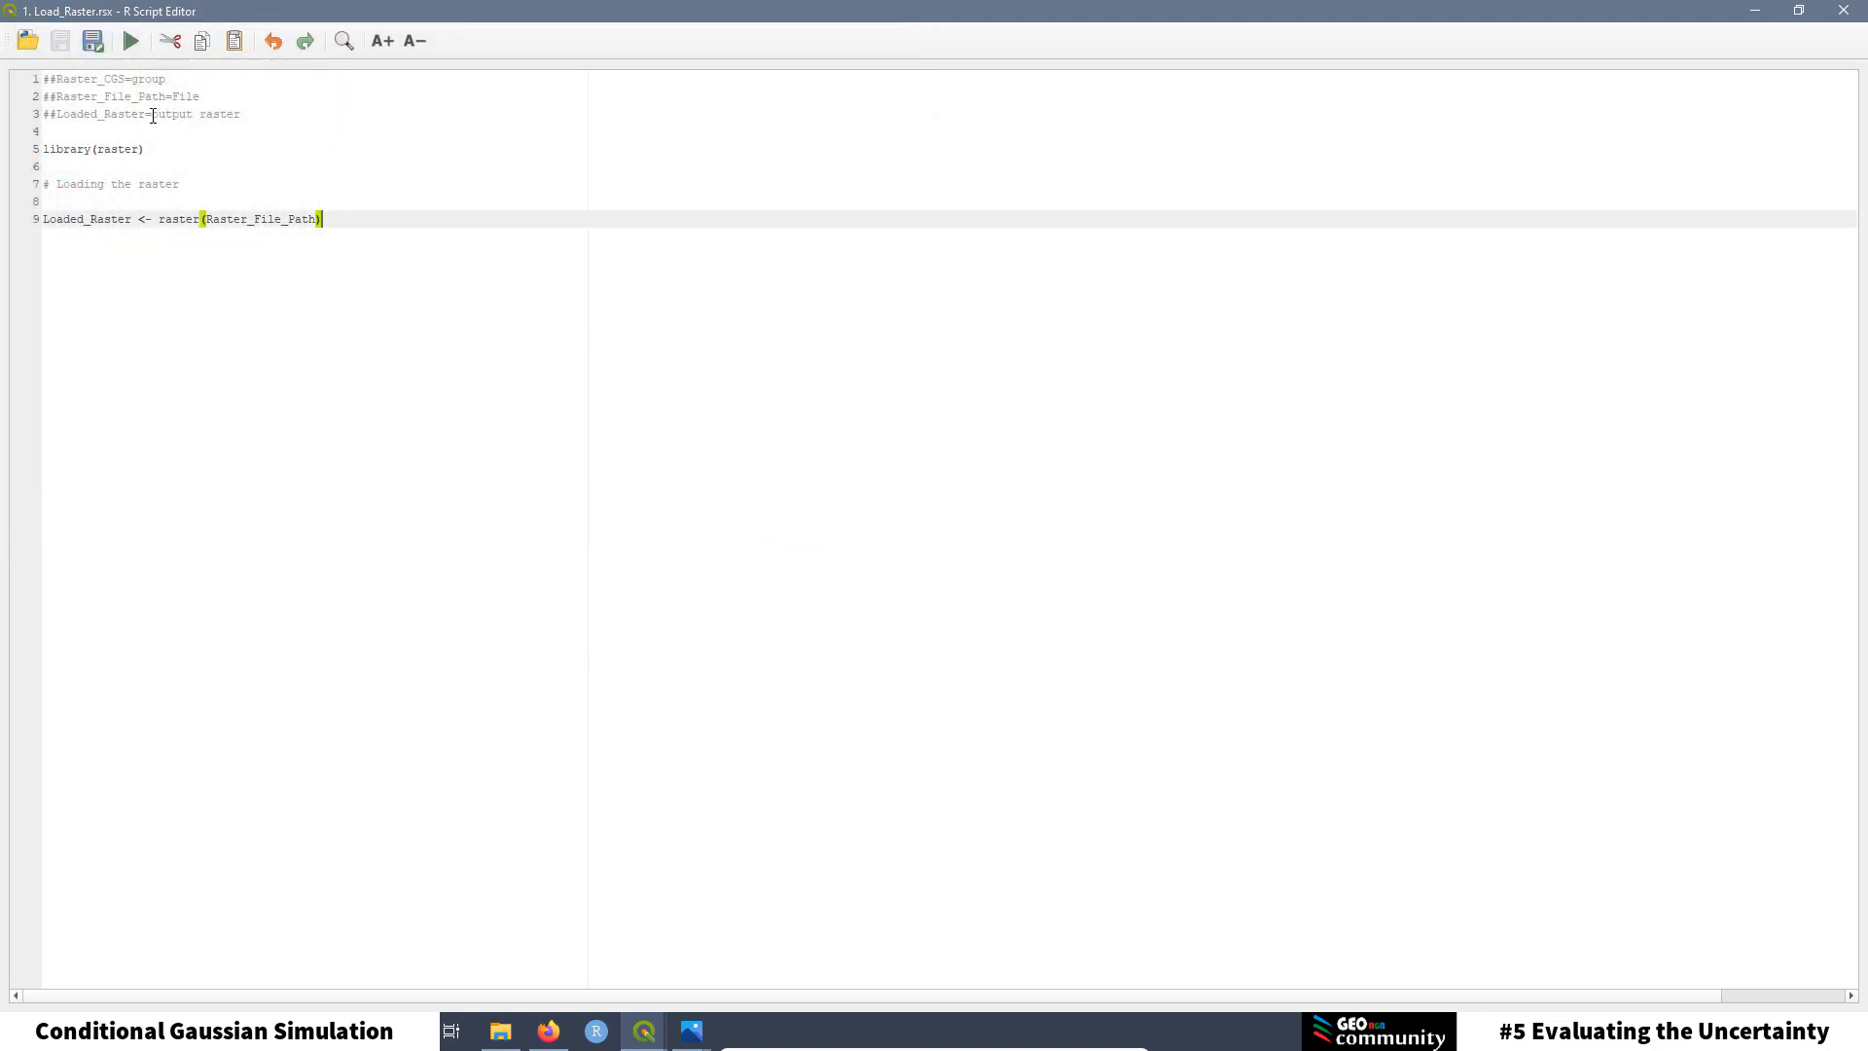
drag(172, 78, 104, 80)
click(91, 80)
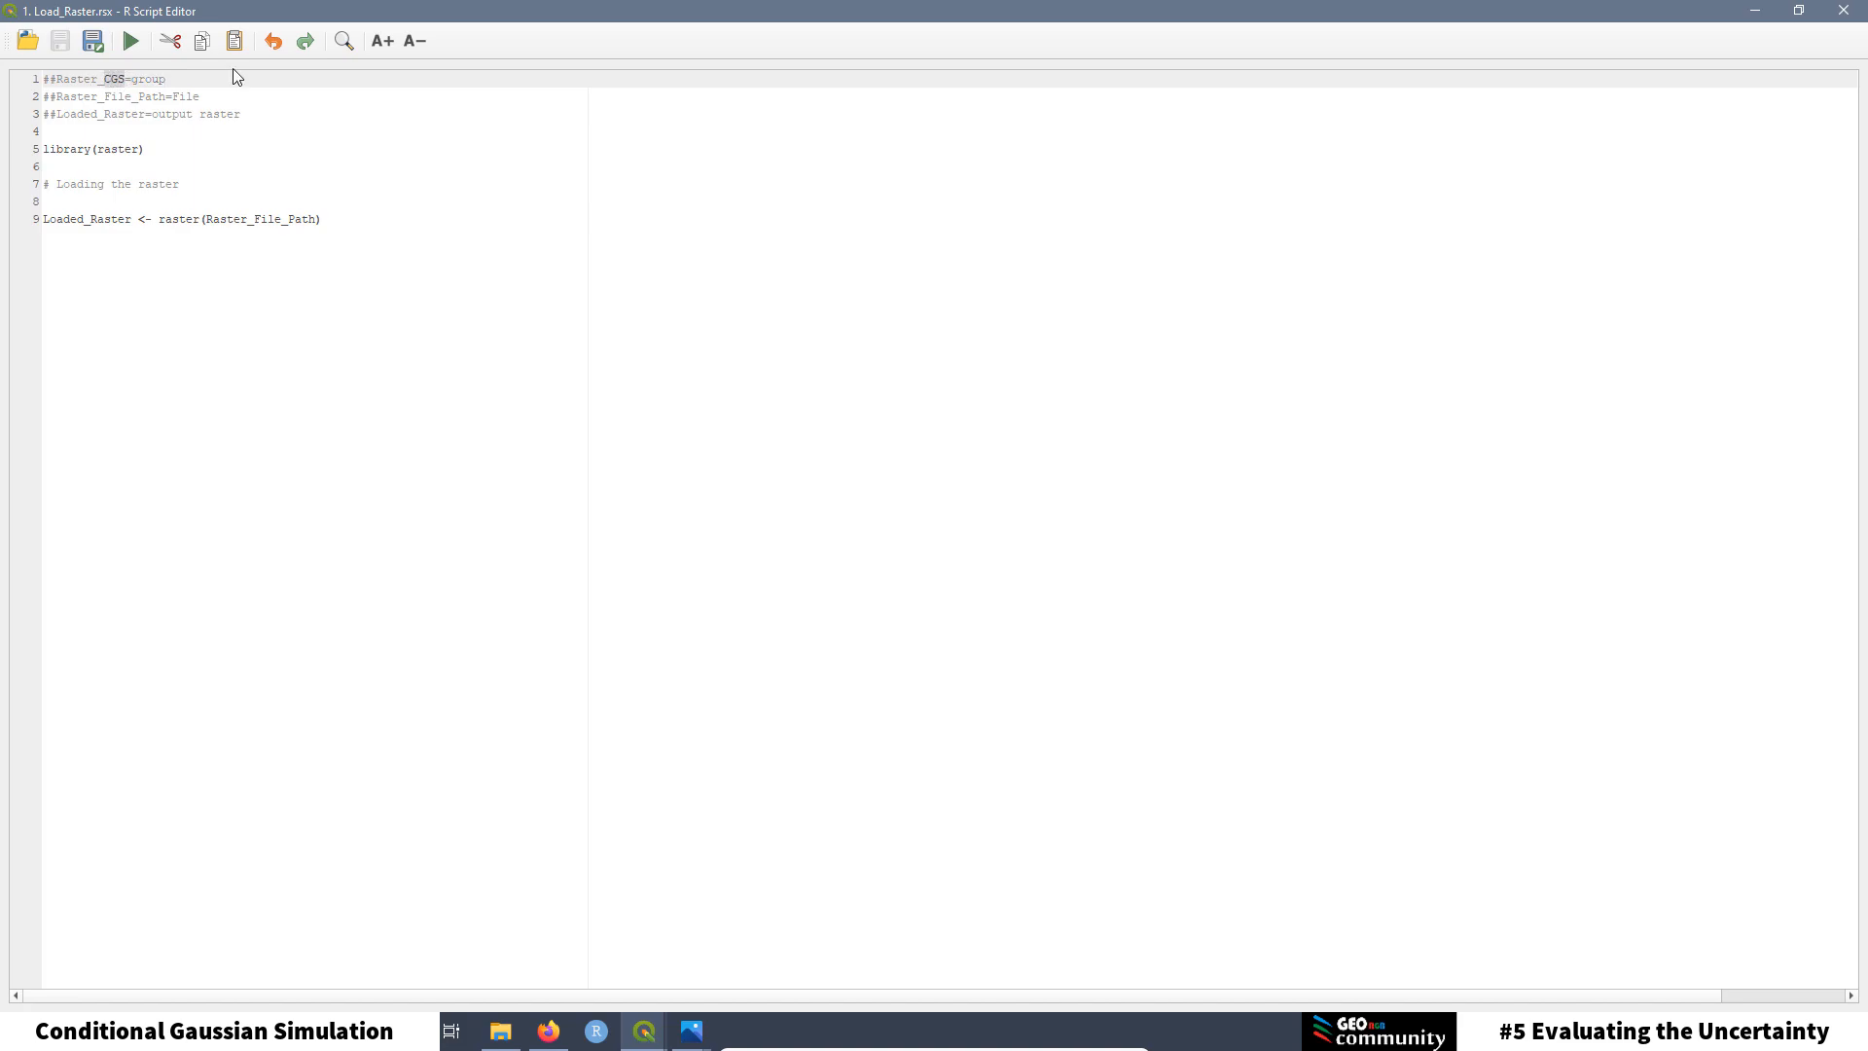
click(382, 40)
click(382, 40)
click(383, 40)
click(382, 40)
click(383, 40)
click(382, 39)
click(382, 40)
Step: Highlight the Raster_File_Path and Loaded_Raster header lines and the library(raster) line
click(325, 237)
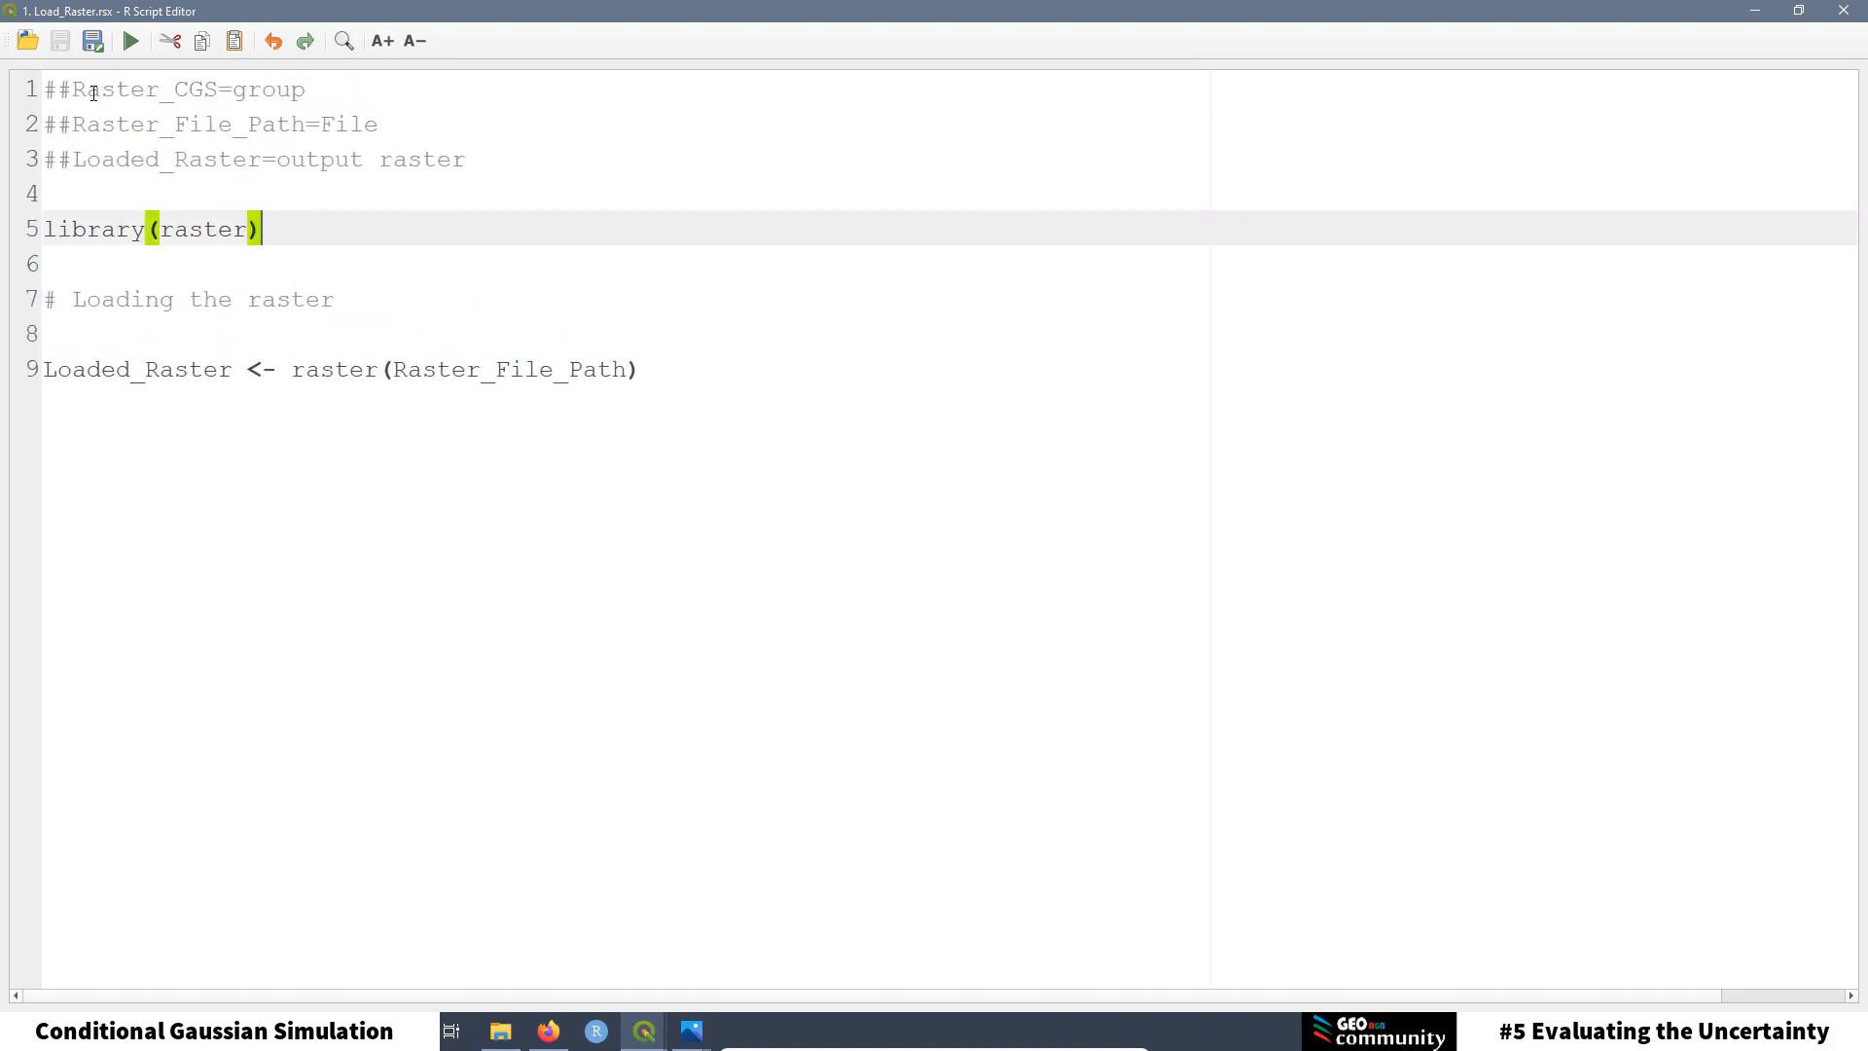
click(70, 93)
click(46, 90)
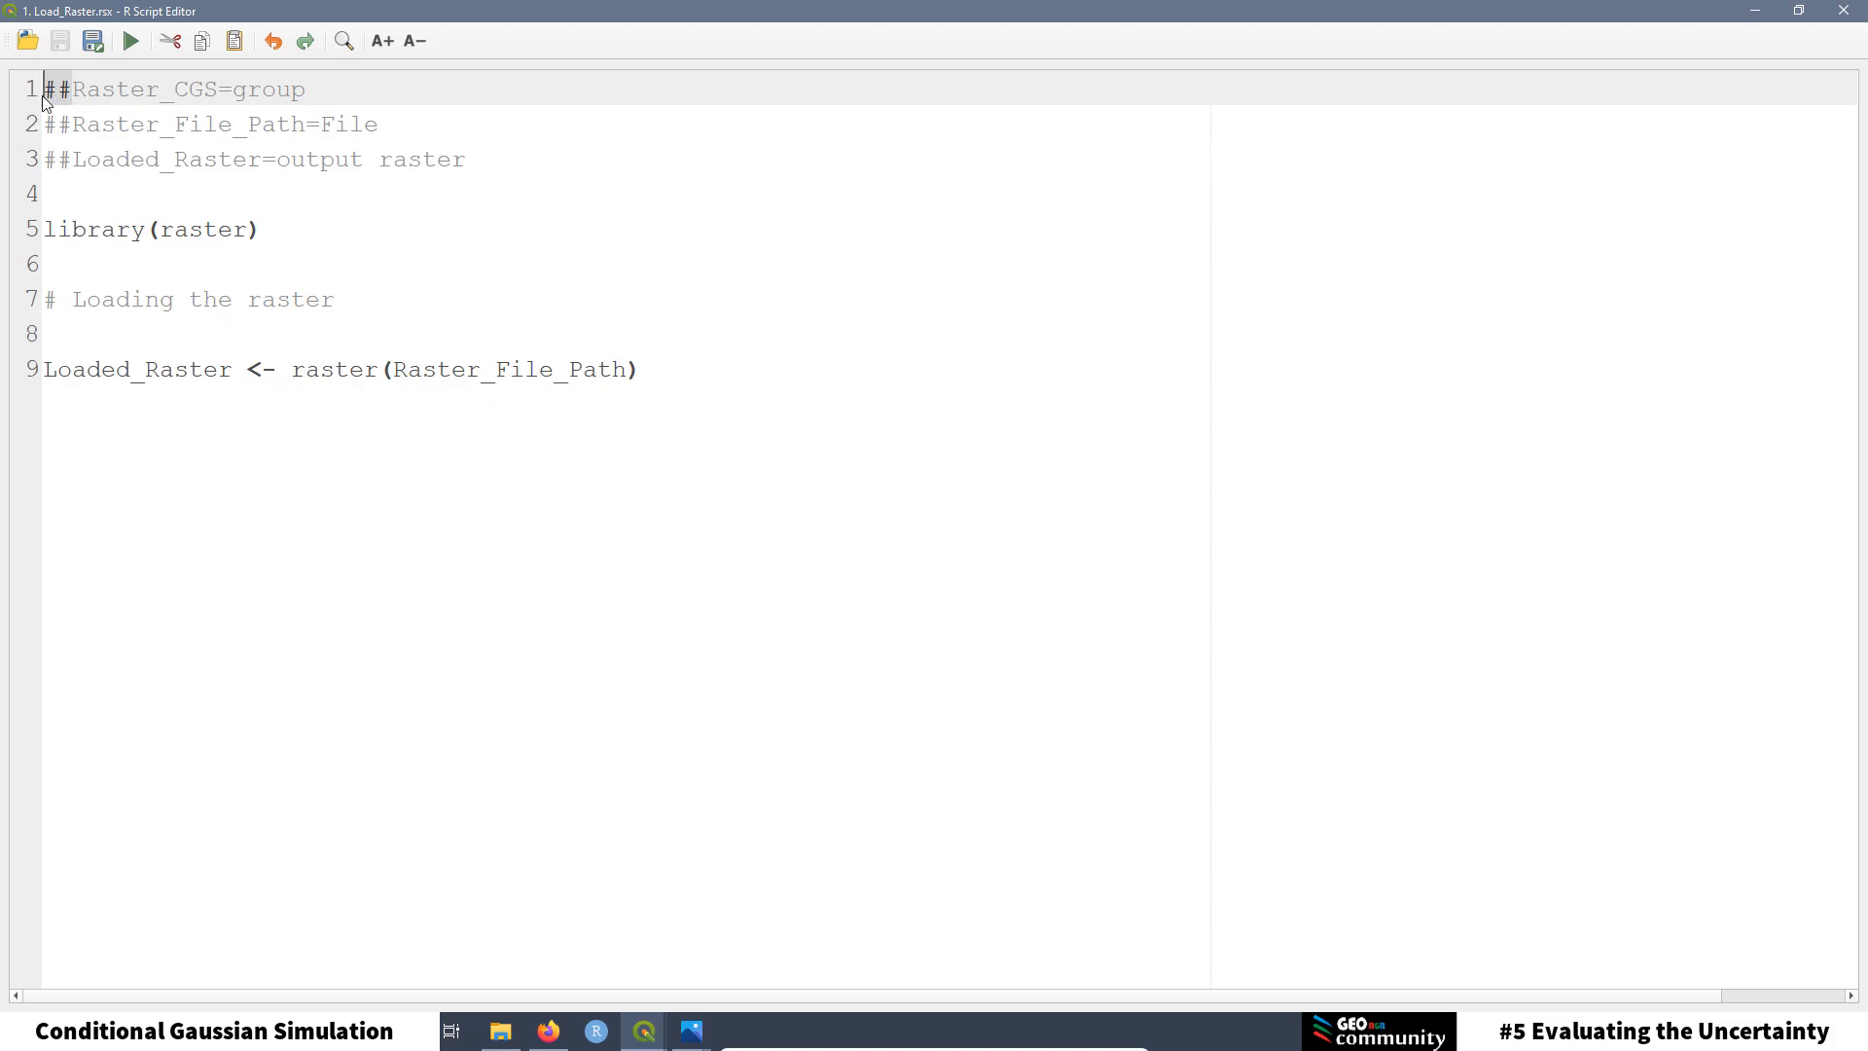
click(458, 119)
drag(490, 158, 42, 125)
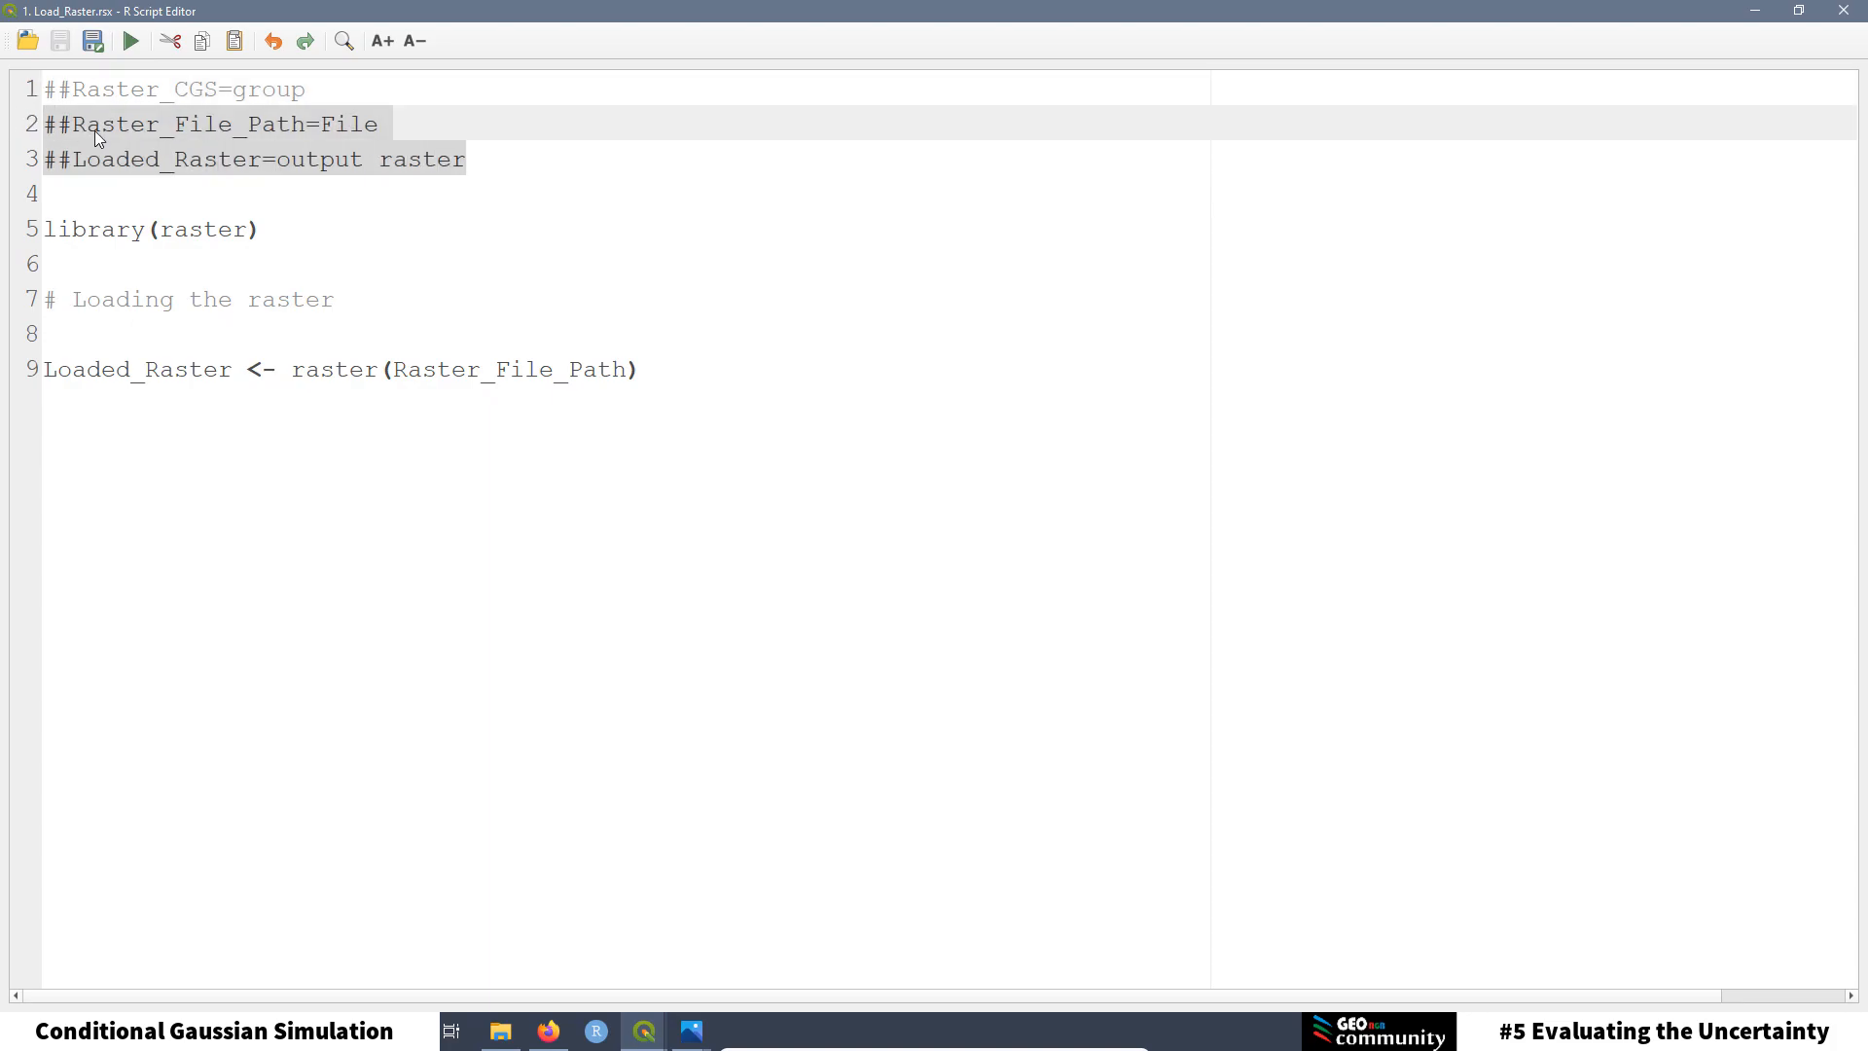
click(362, 212)
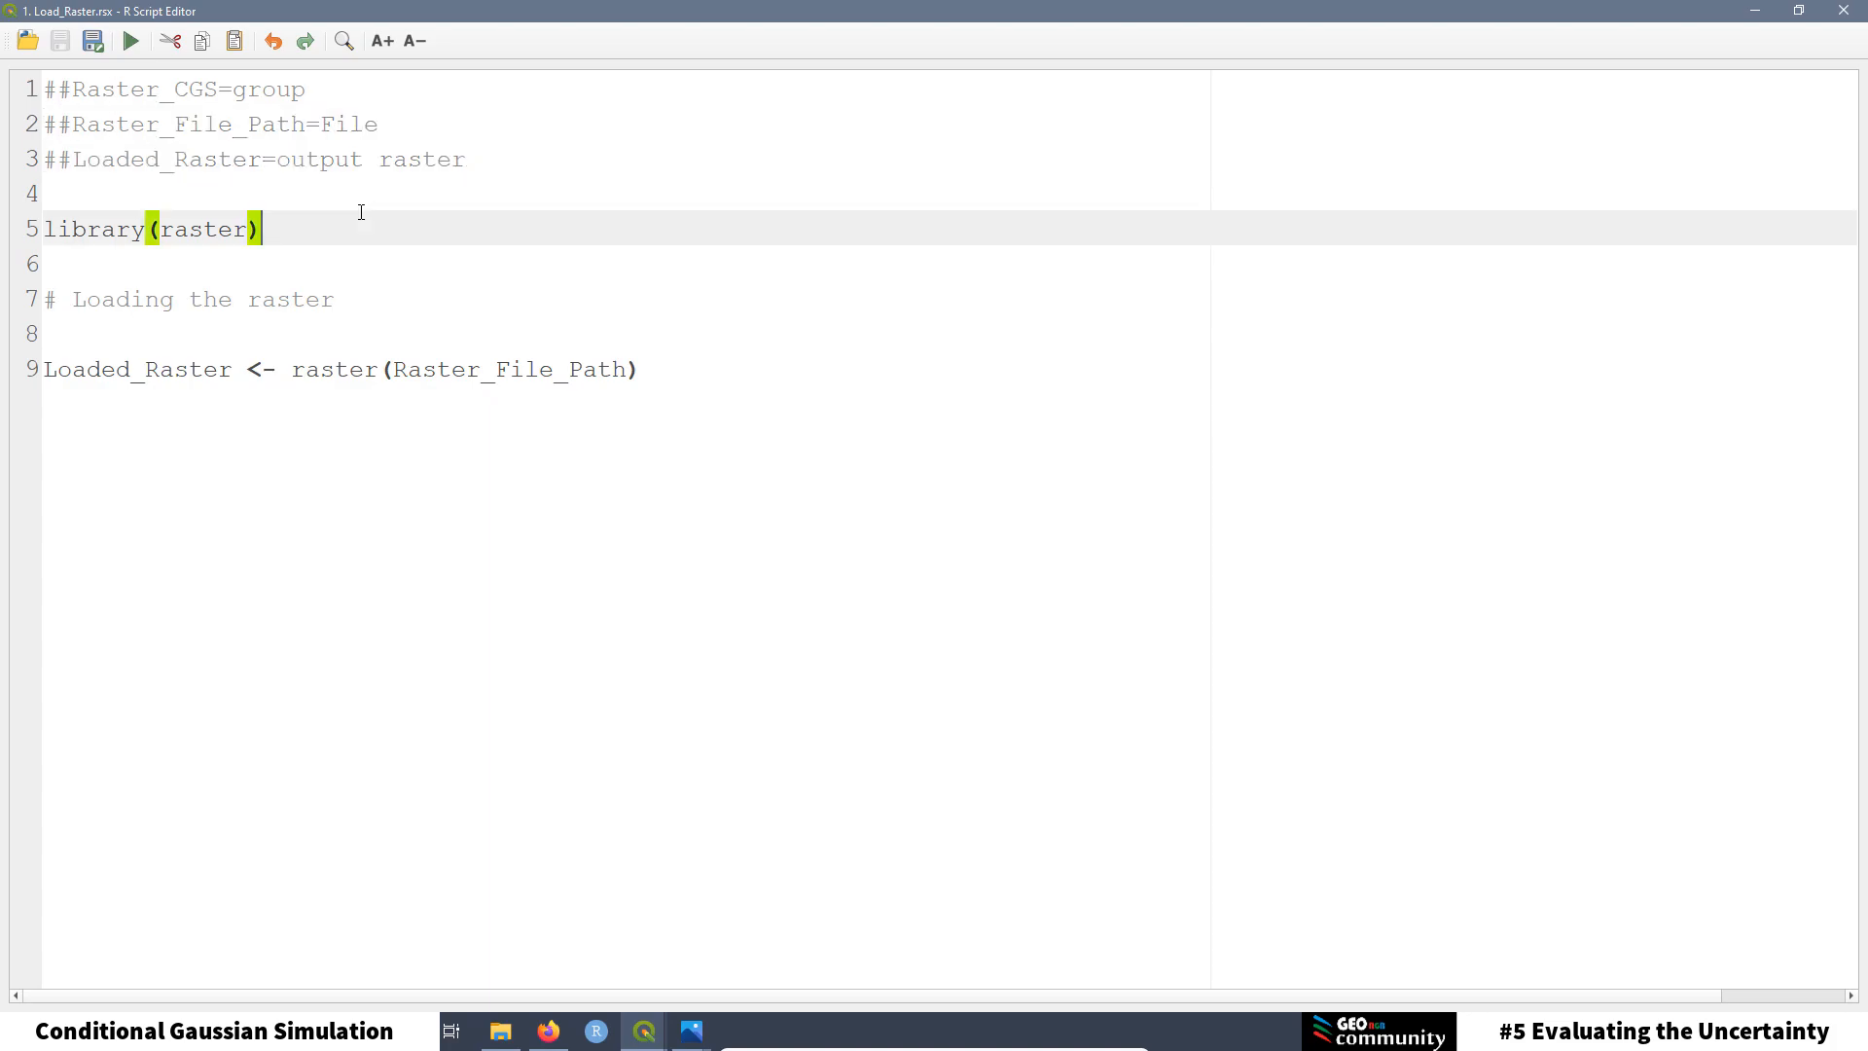
drag(390, 129, 44, 124)
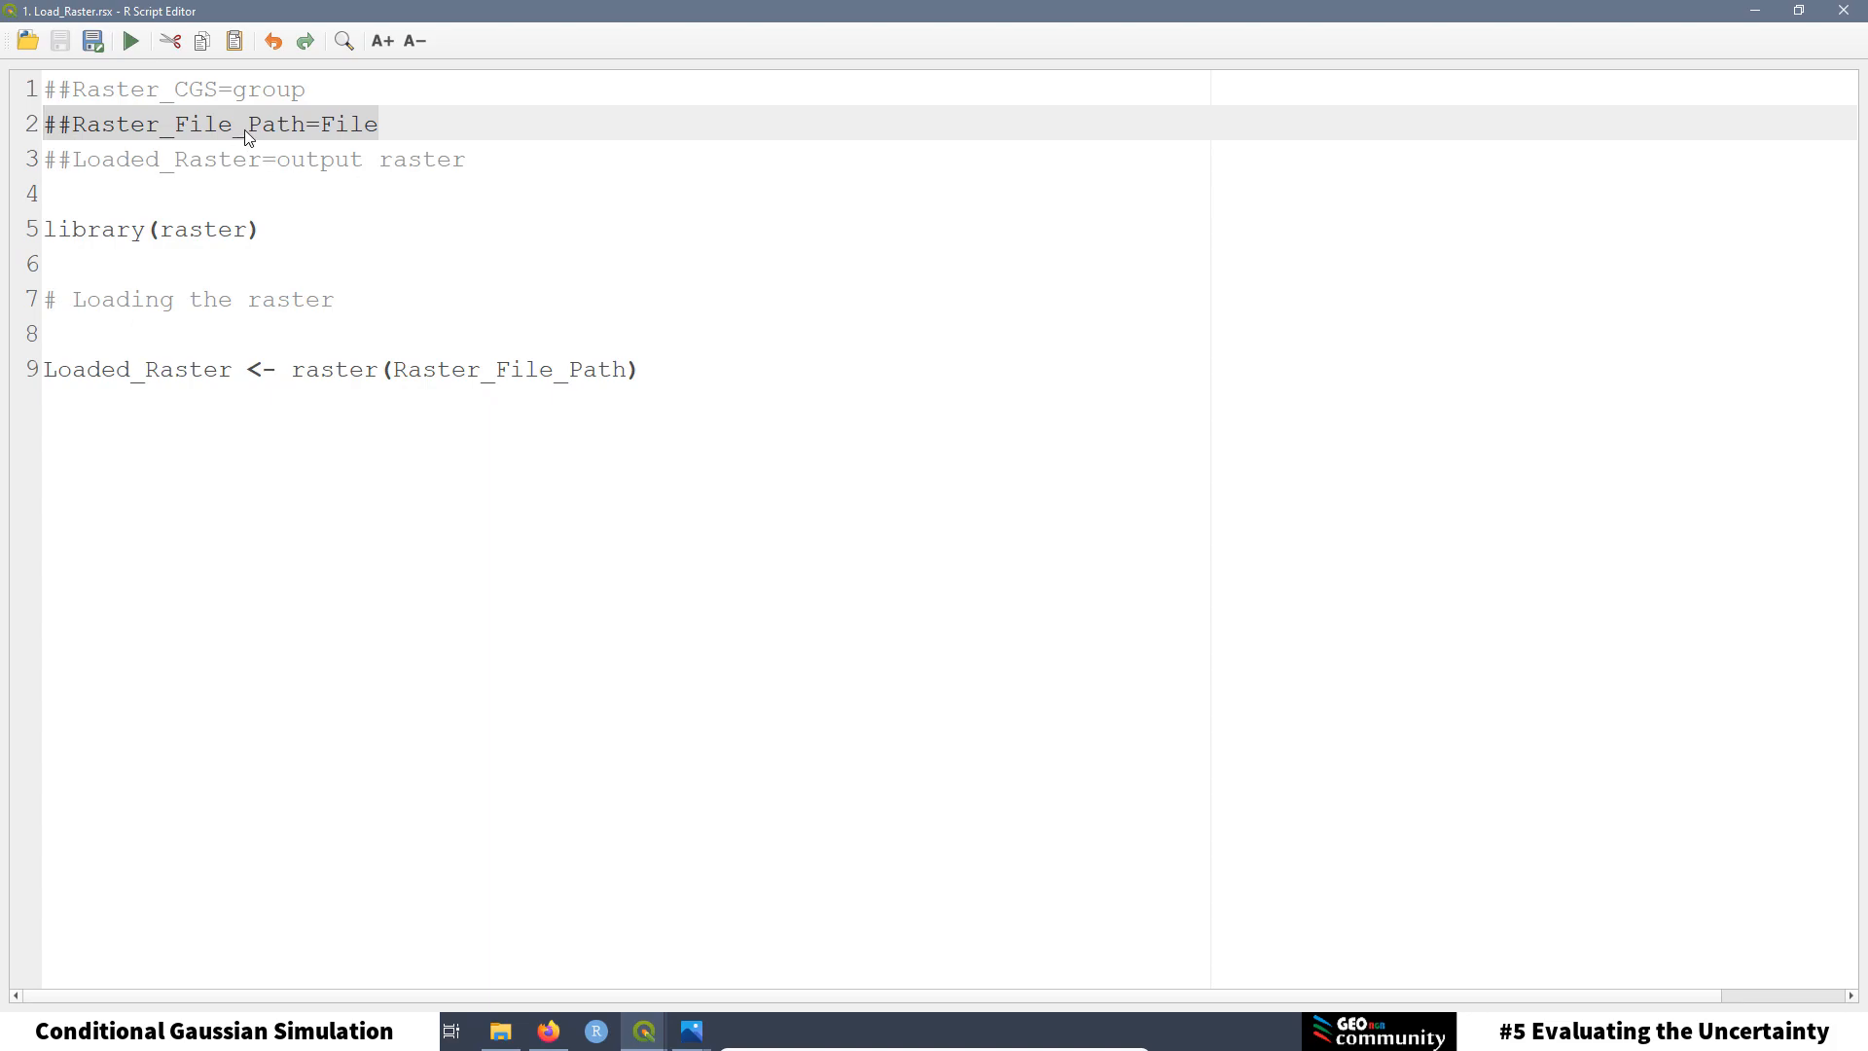
click(396, 191)
drag(469, 162, 44, 160)
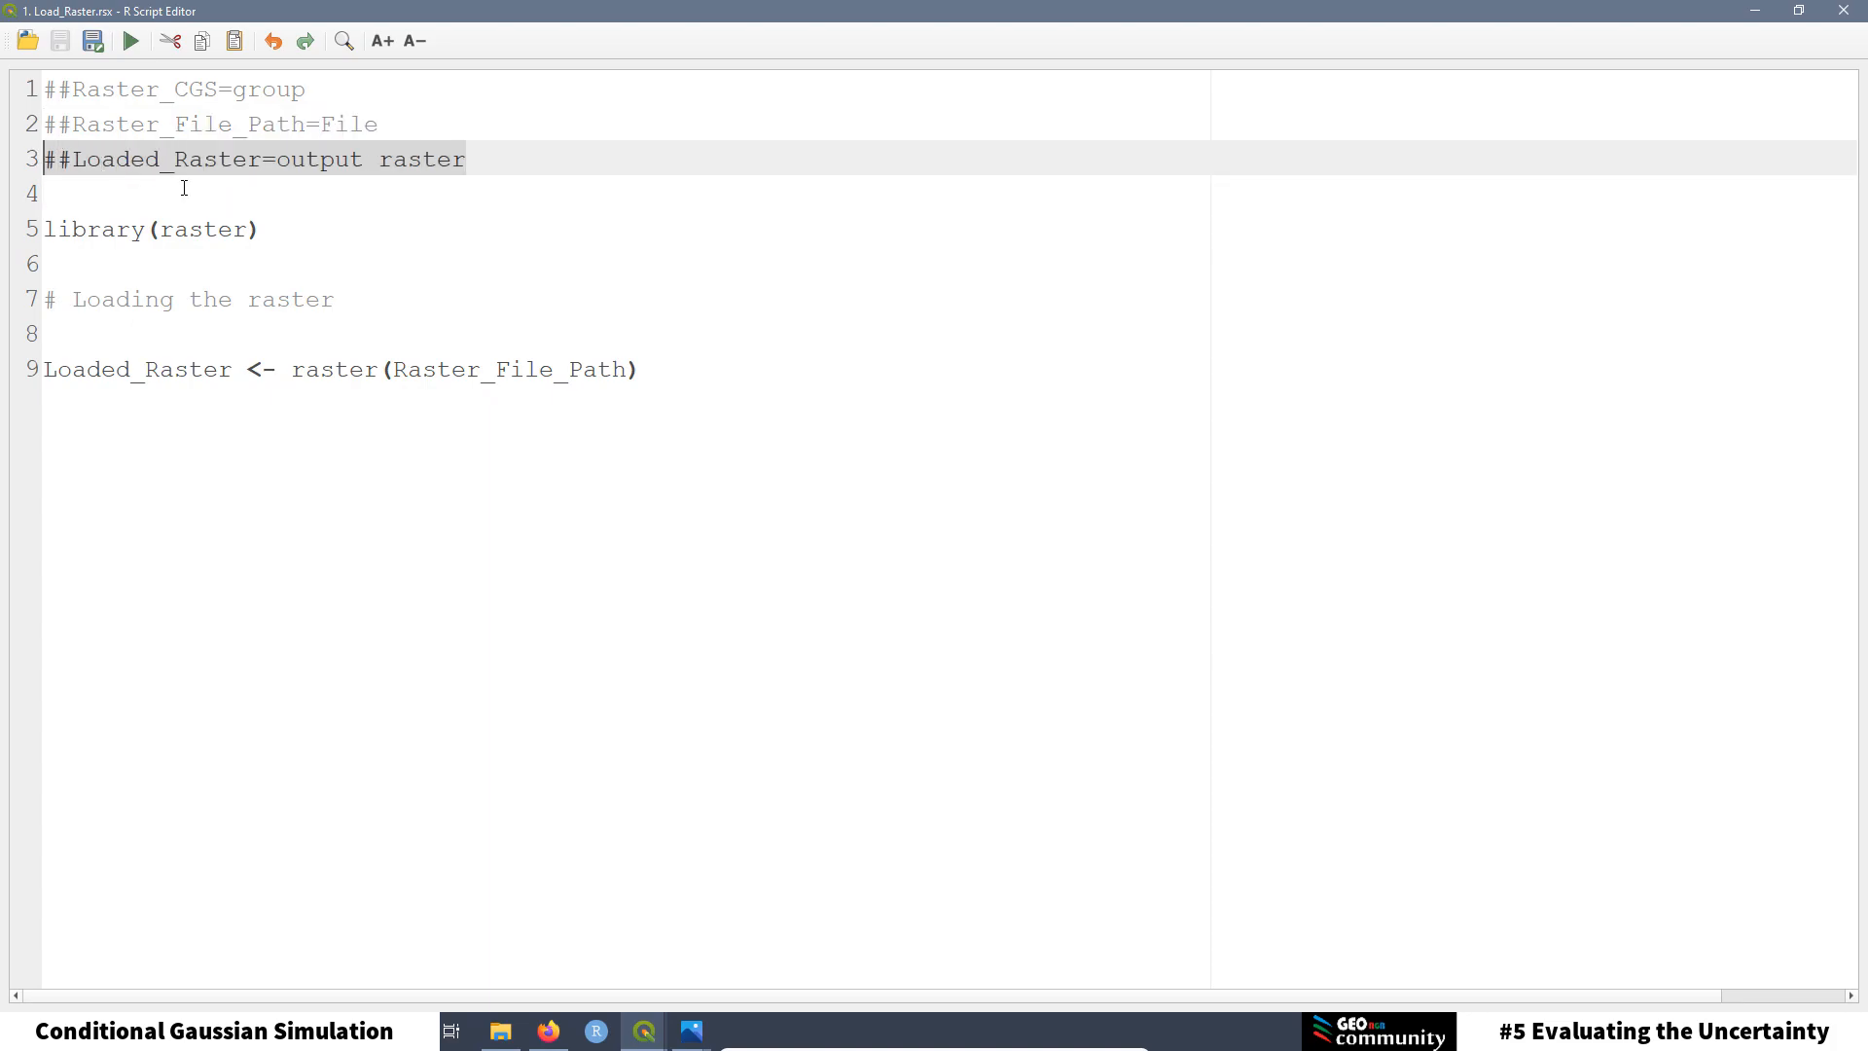
click(377, 124)
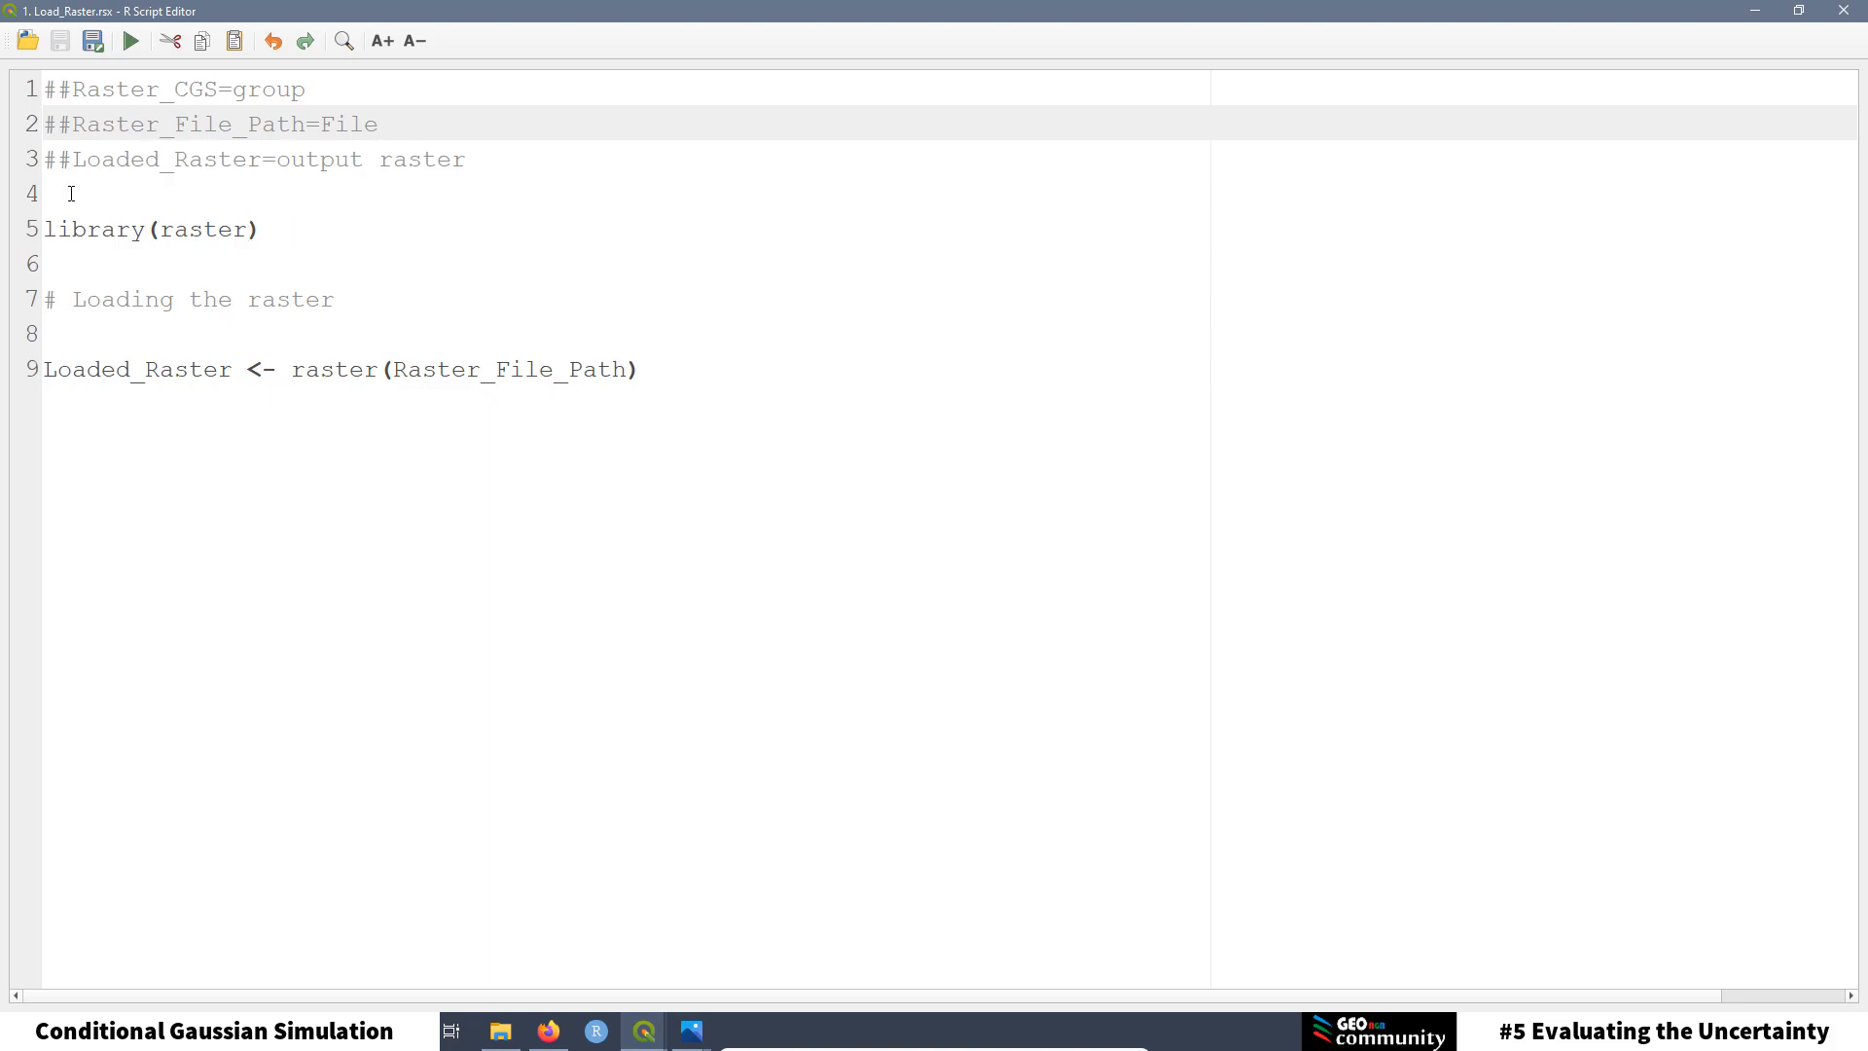
drag(261, 232, 44, 230)
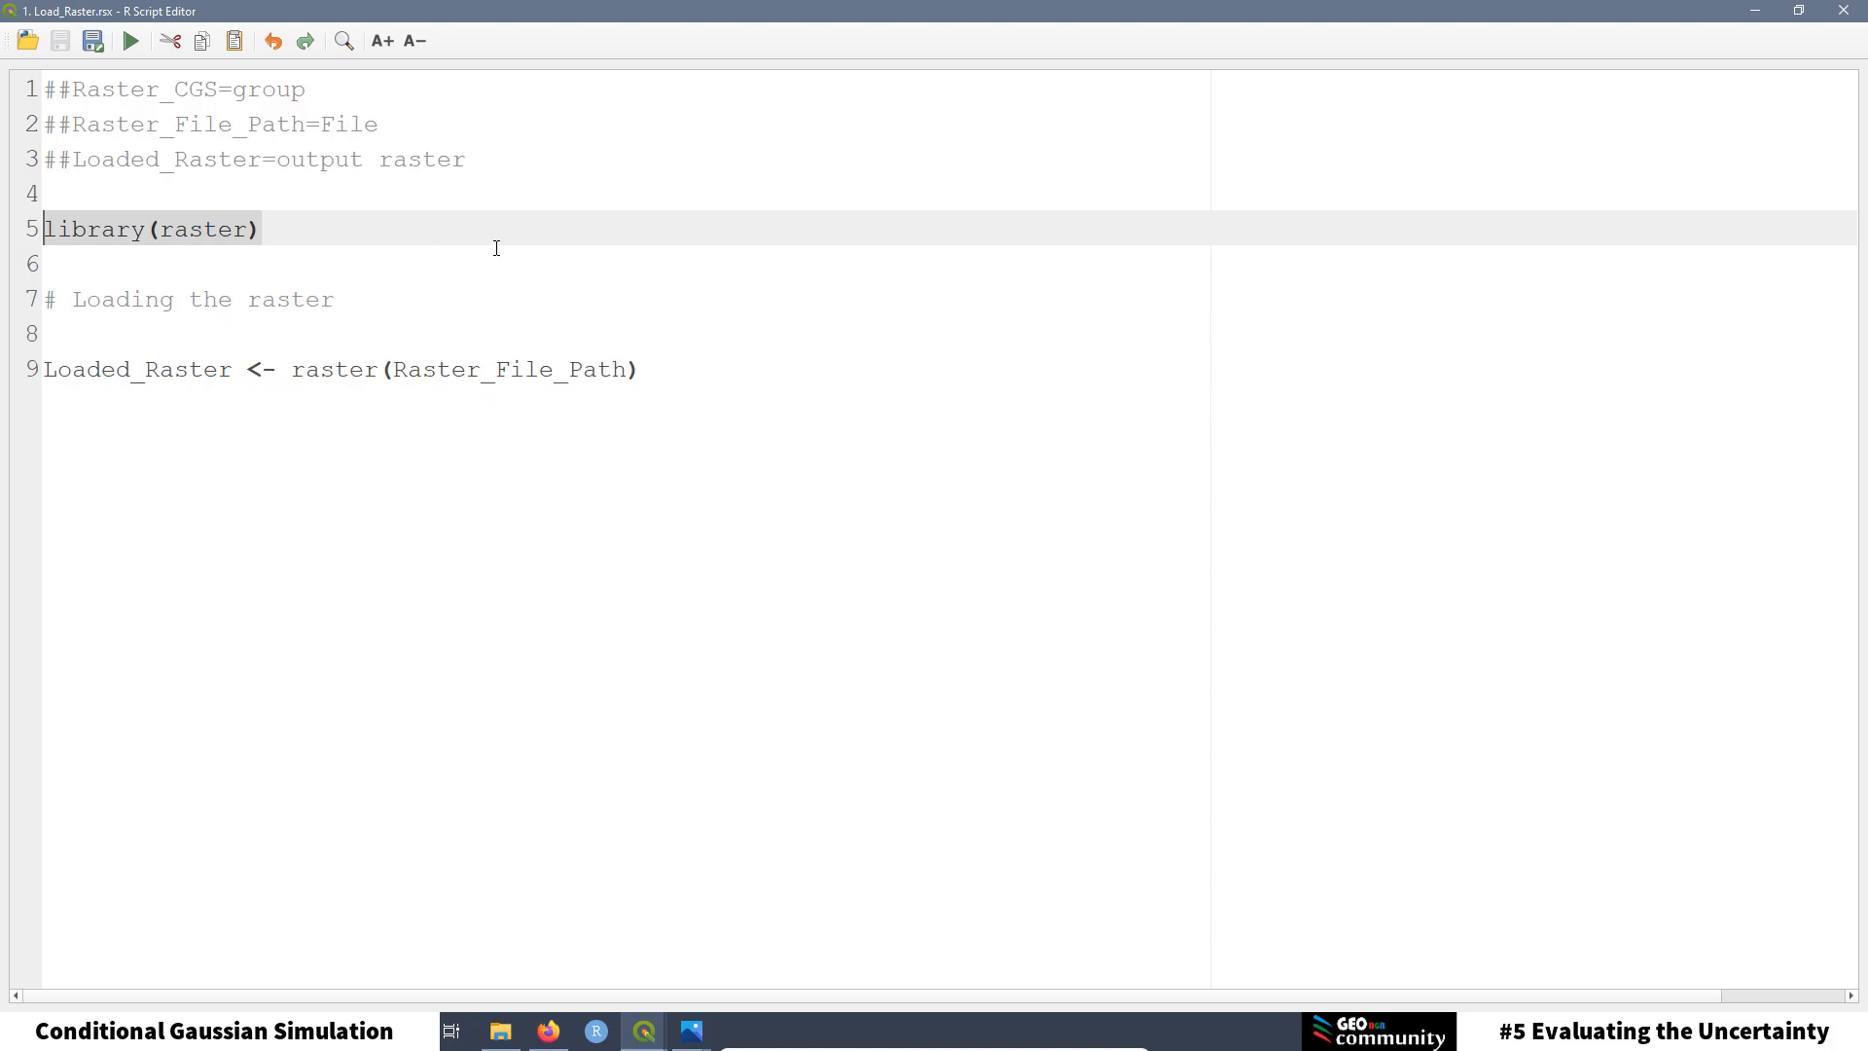
click(422, 279)
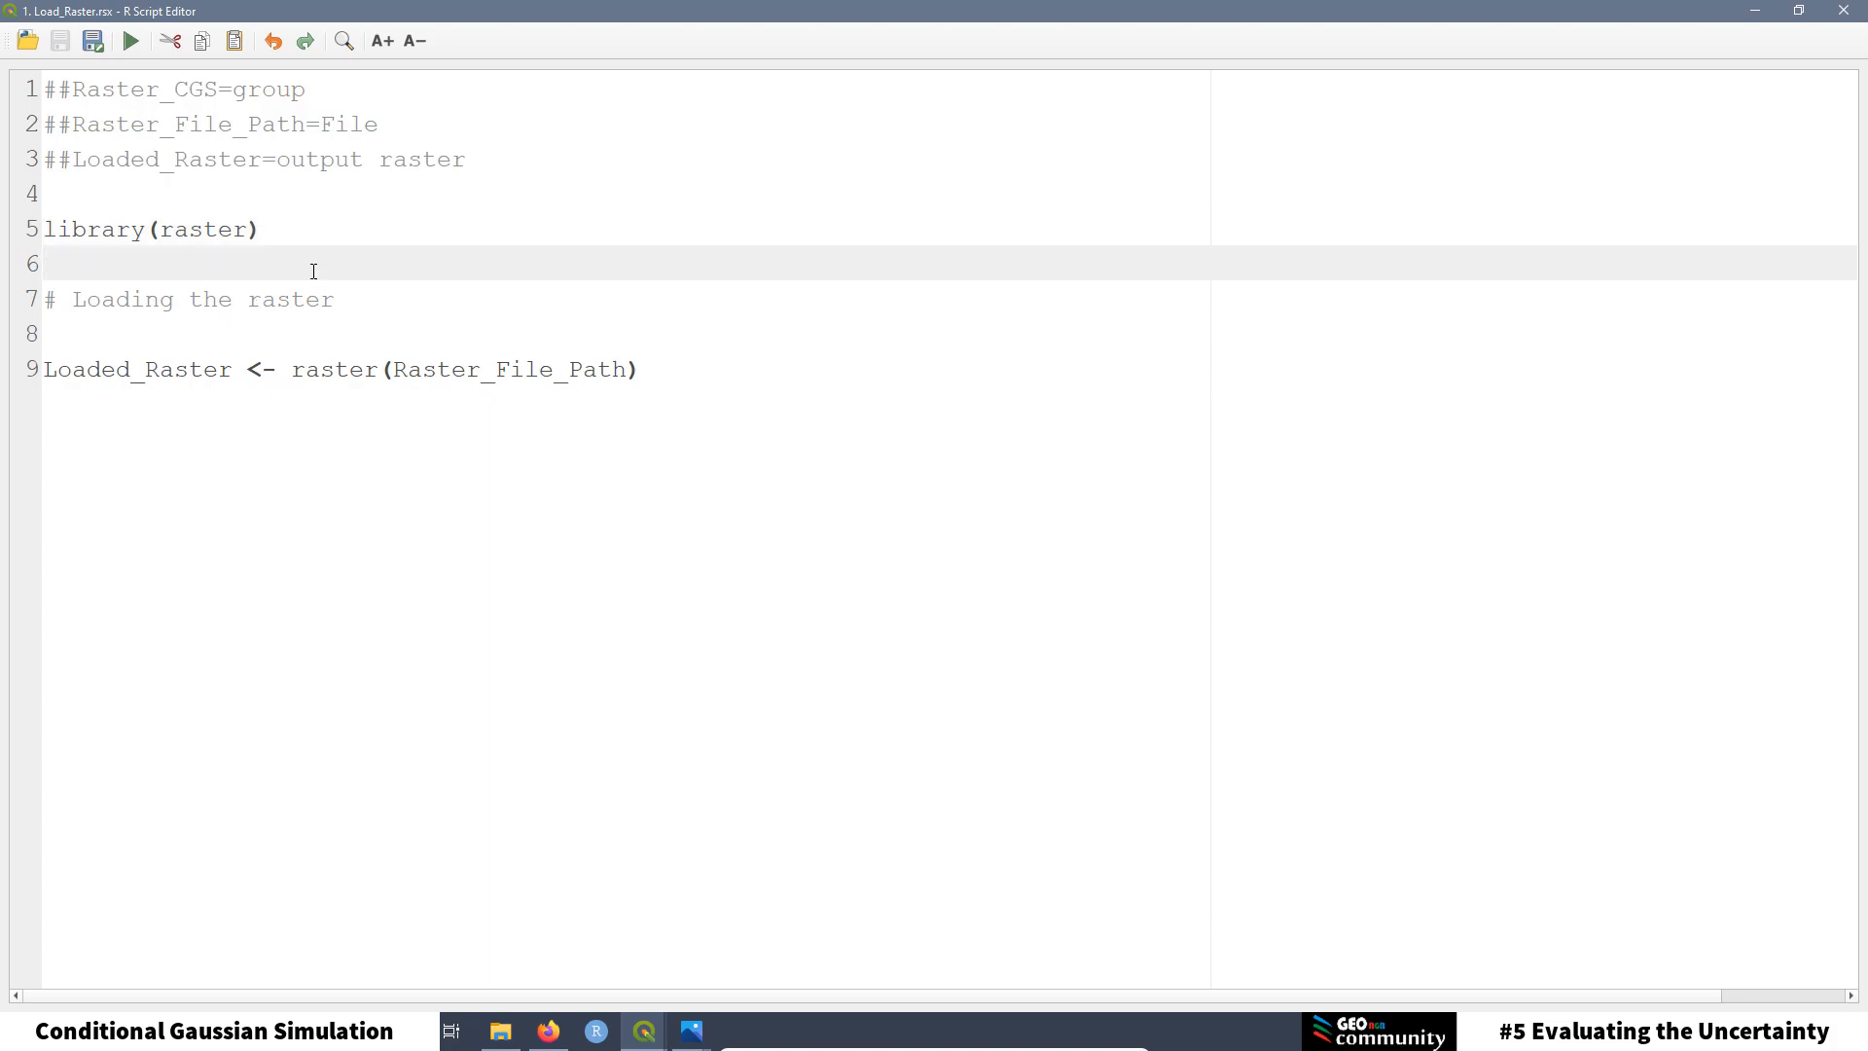
Step: Highlight the raster(Raster_File_Path) loading line, then close the R Script Editor
drag(334, 298, 37, 301)
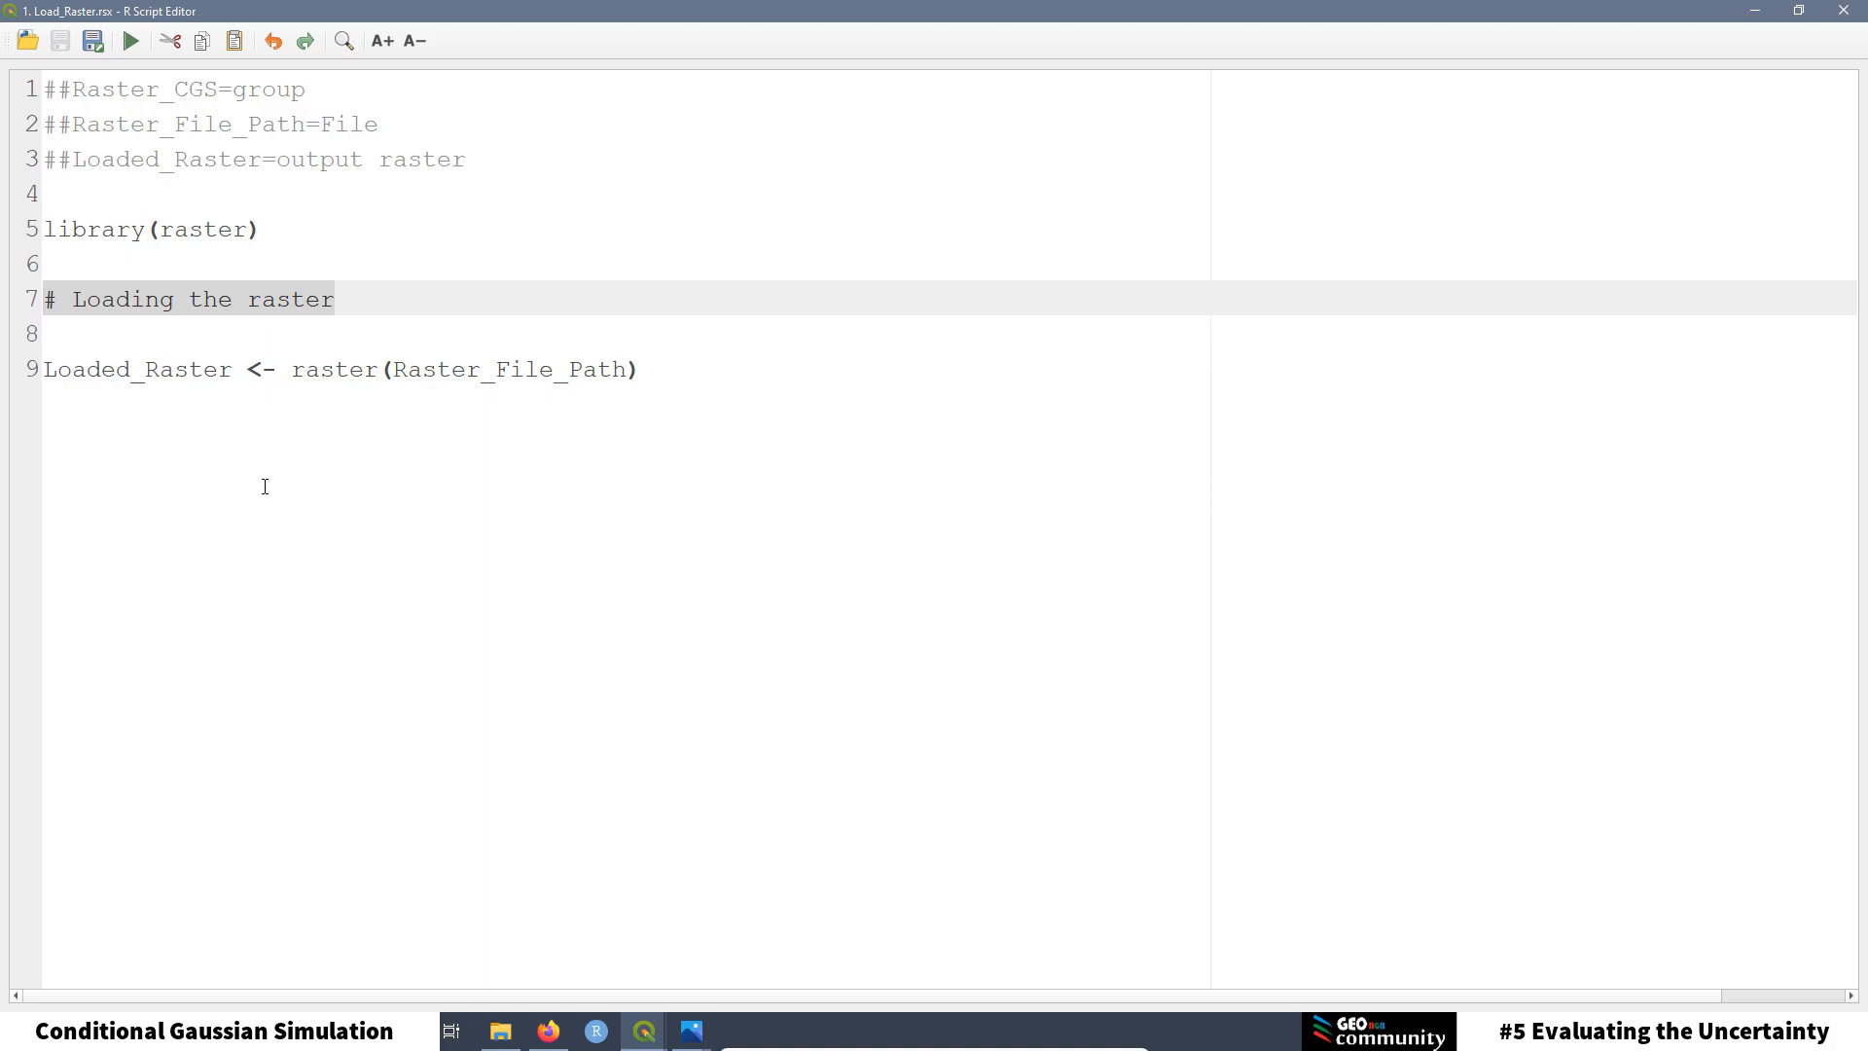
key(ctrl+End)
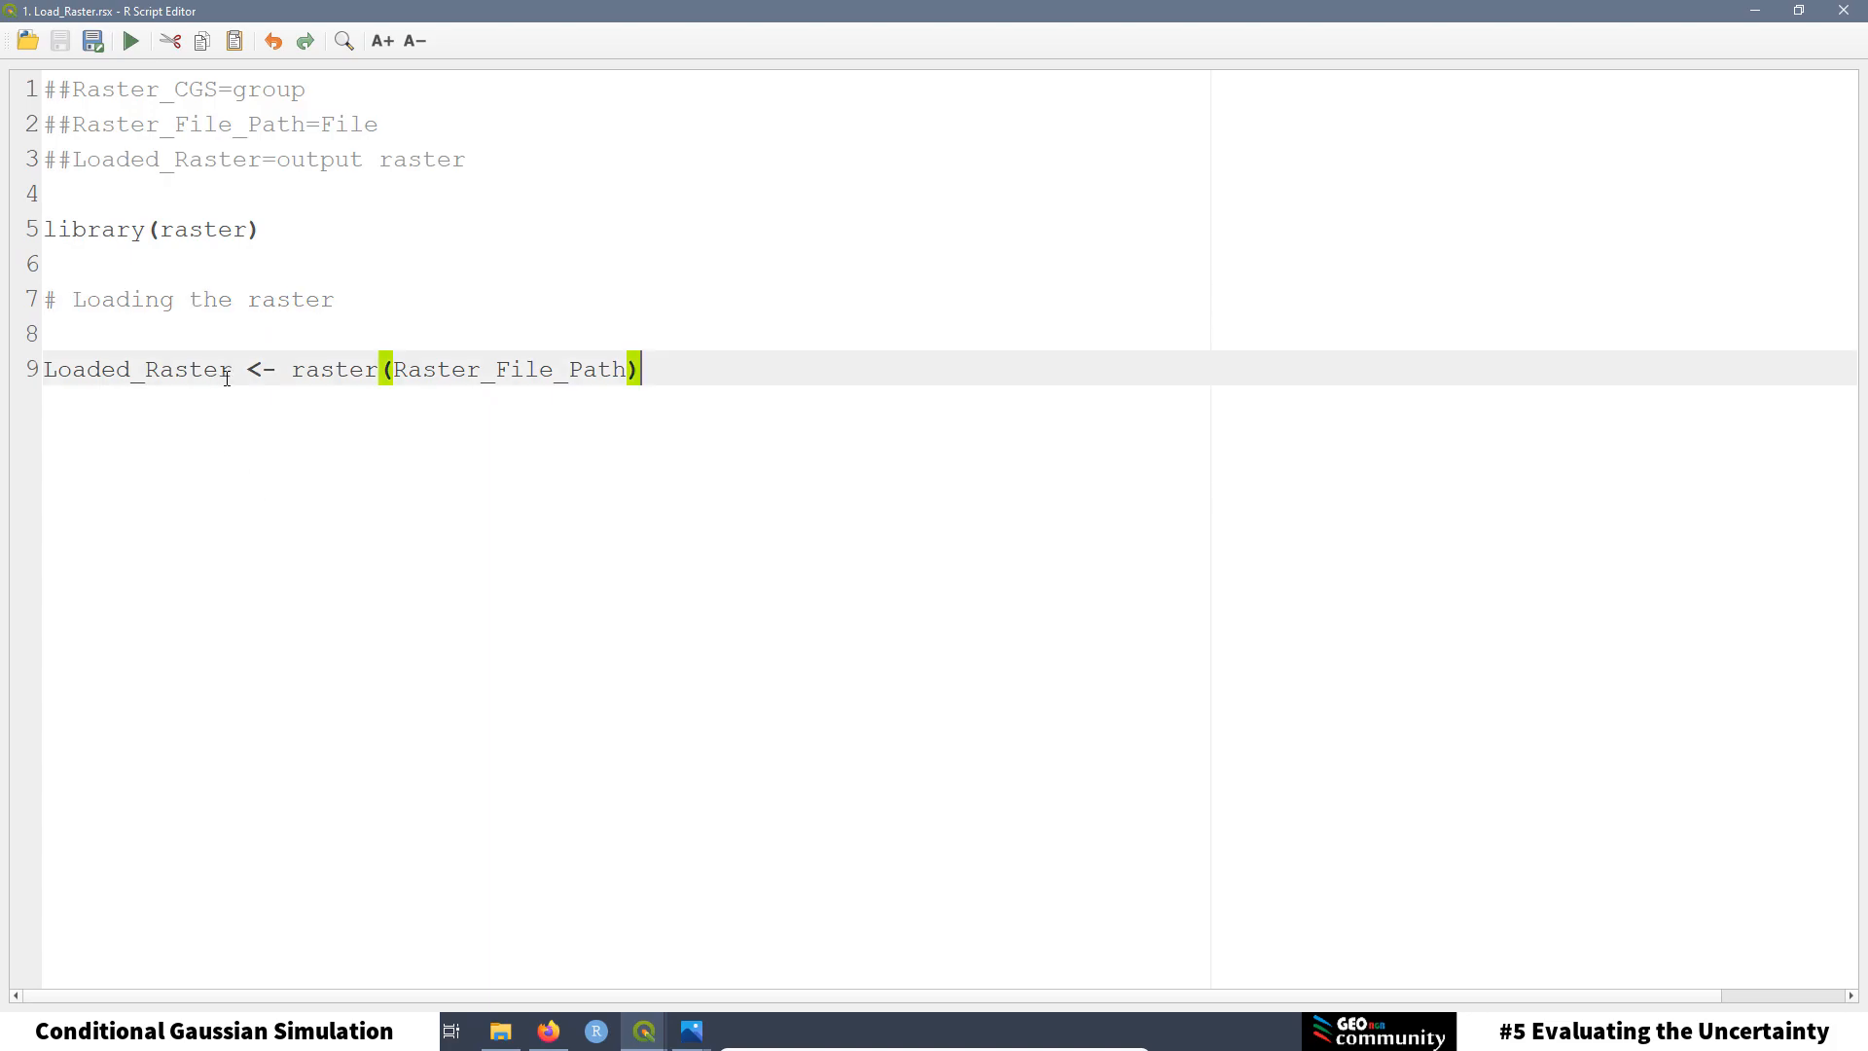
drag(233, 369, 45, 366)
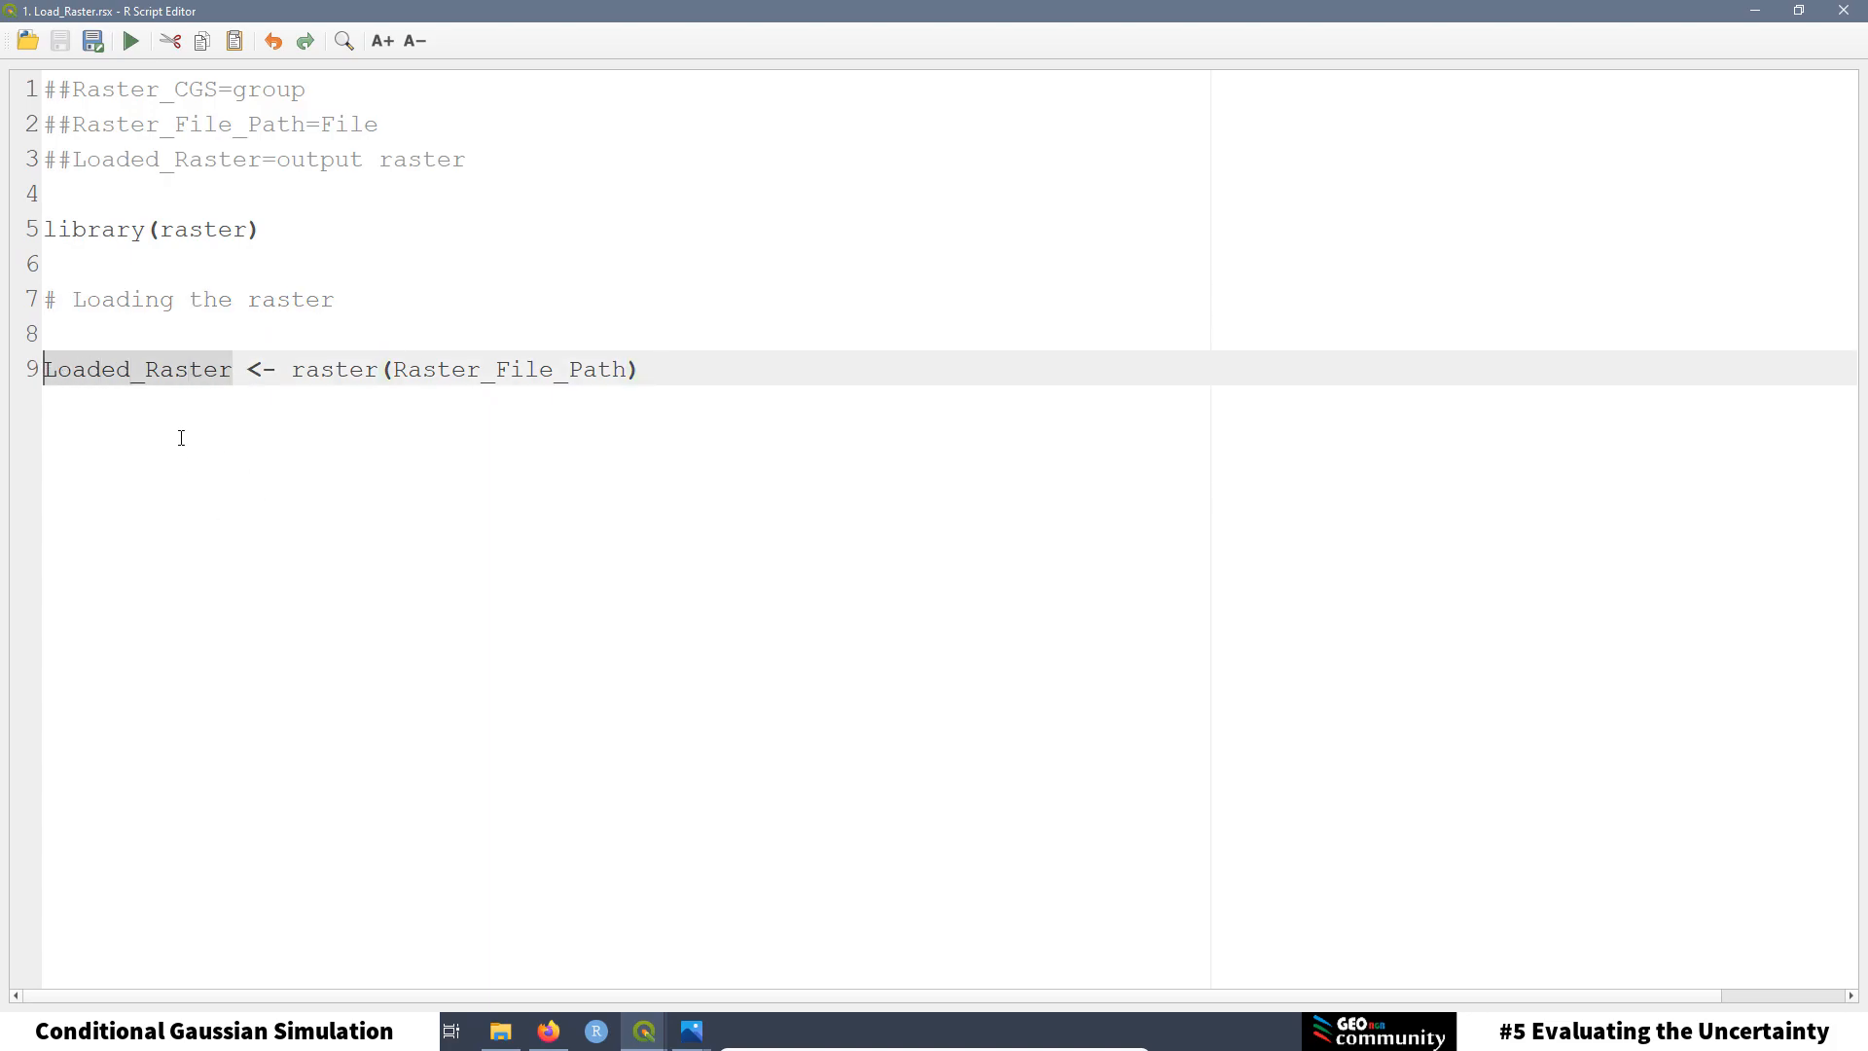
key(End)
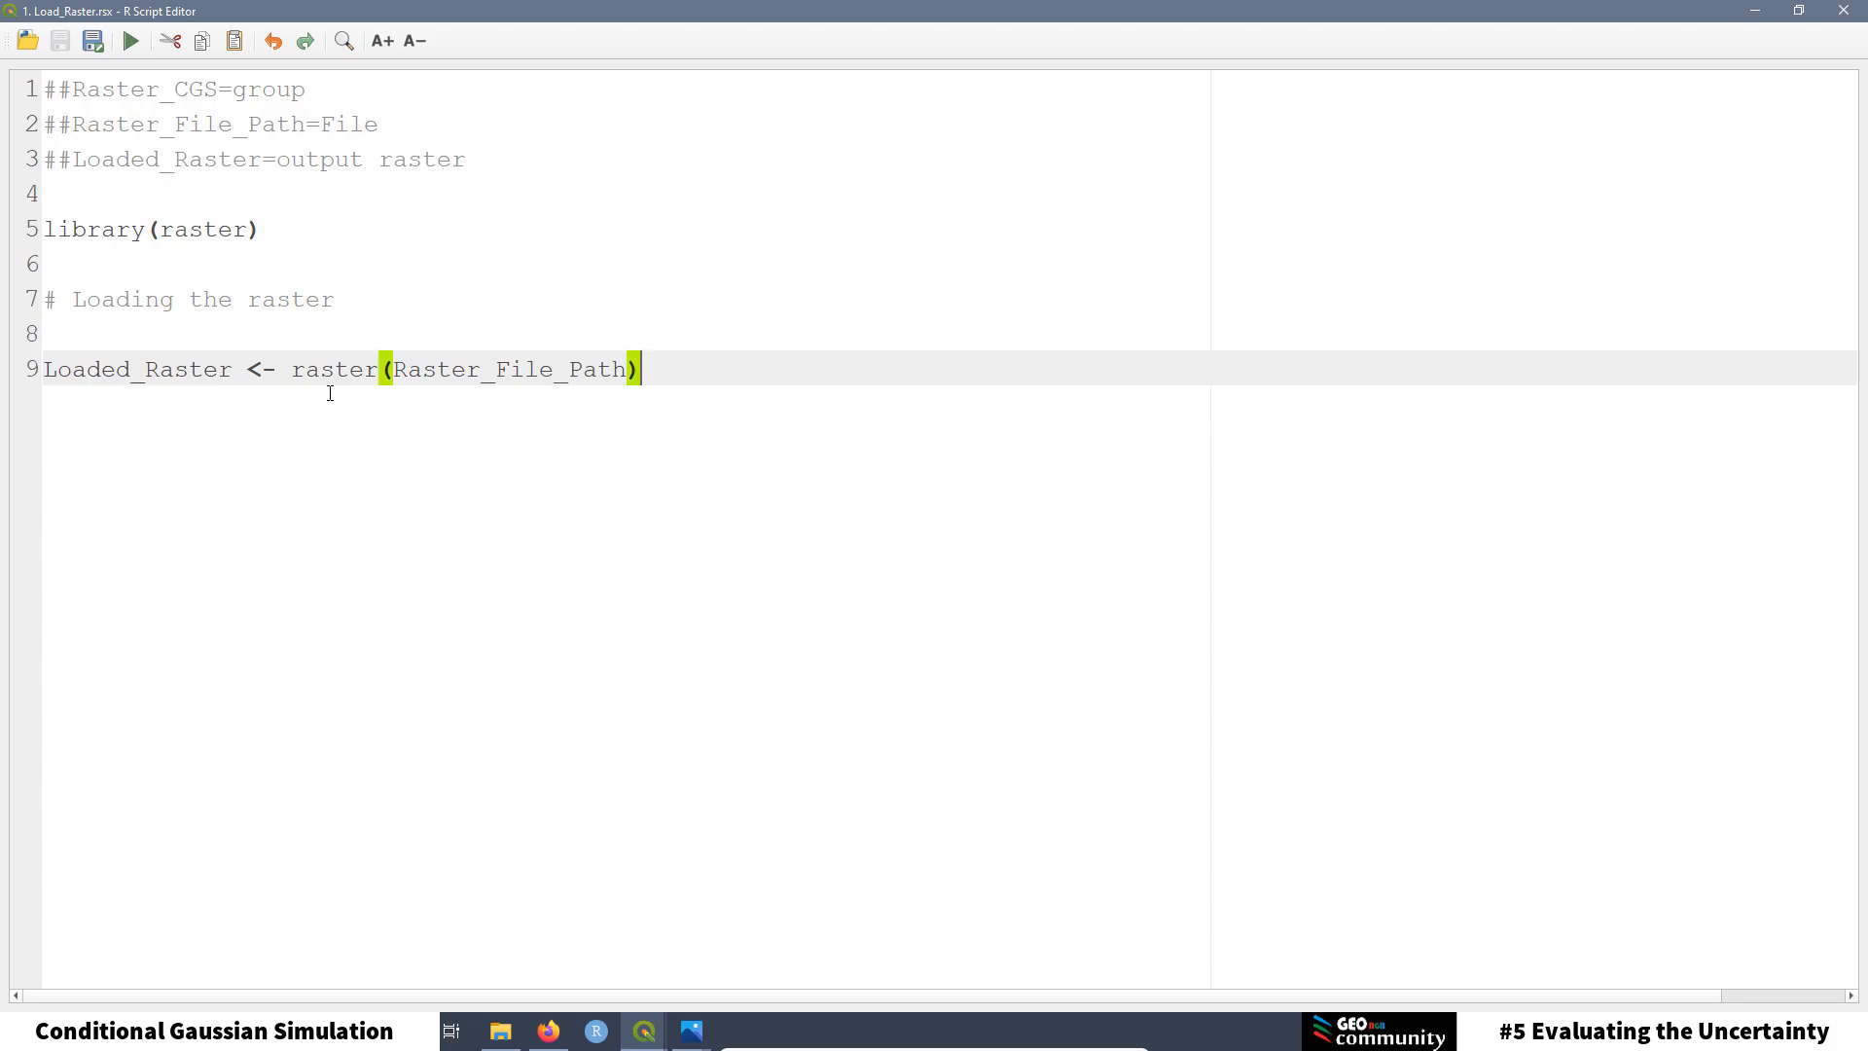
drag(377, 369, 299, 371)
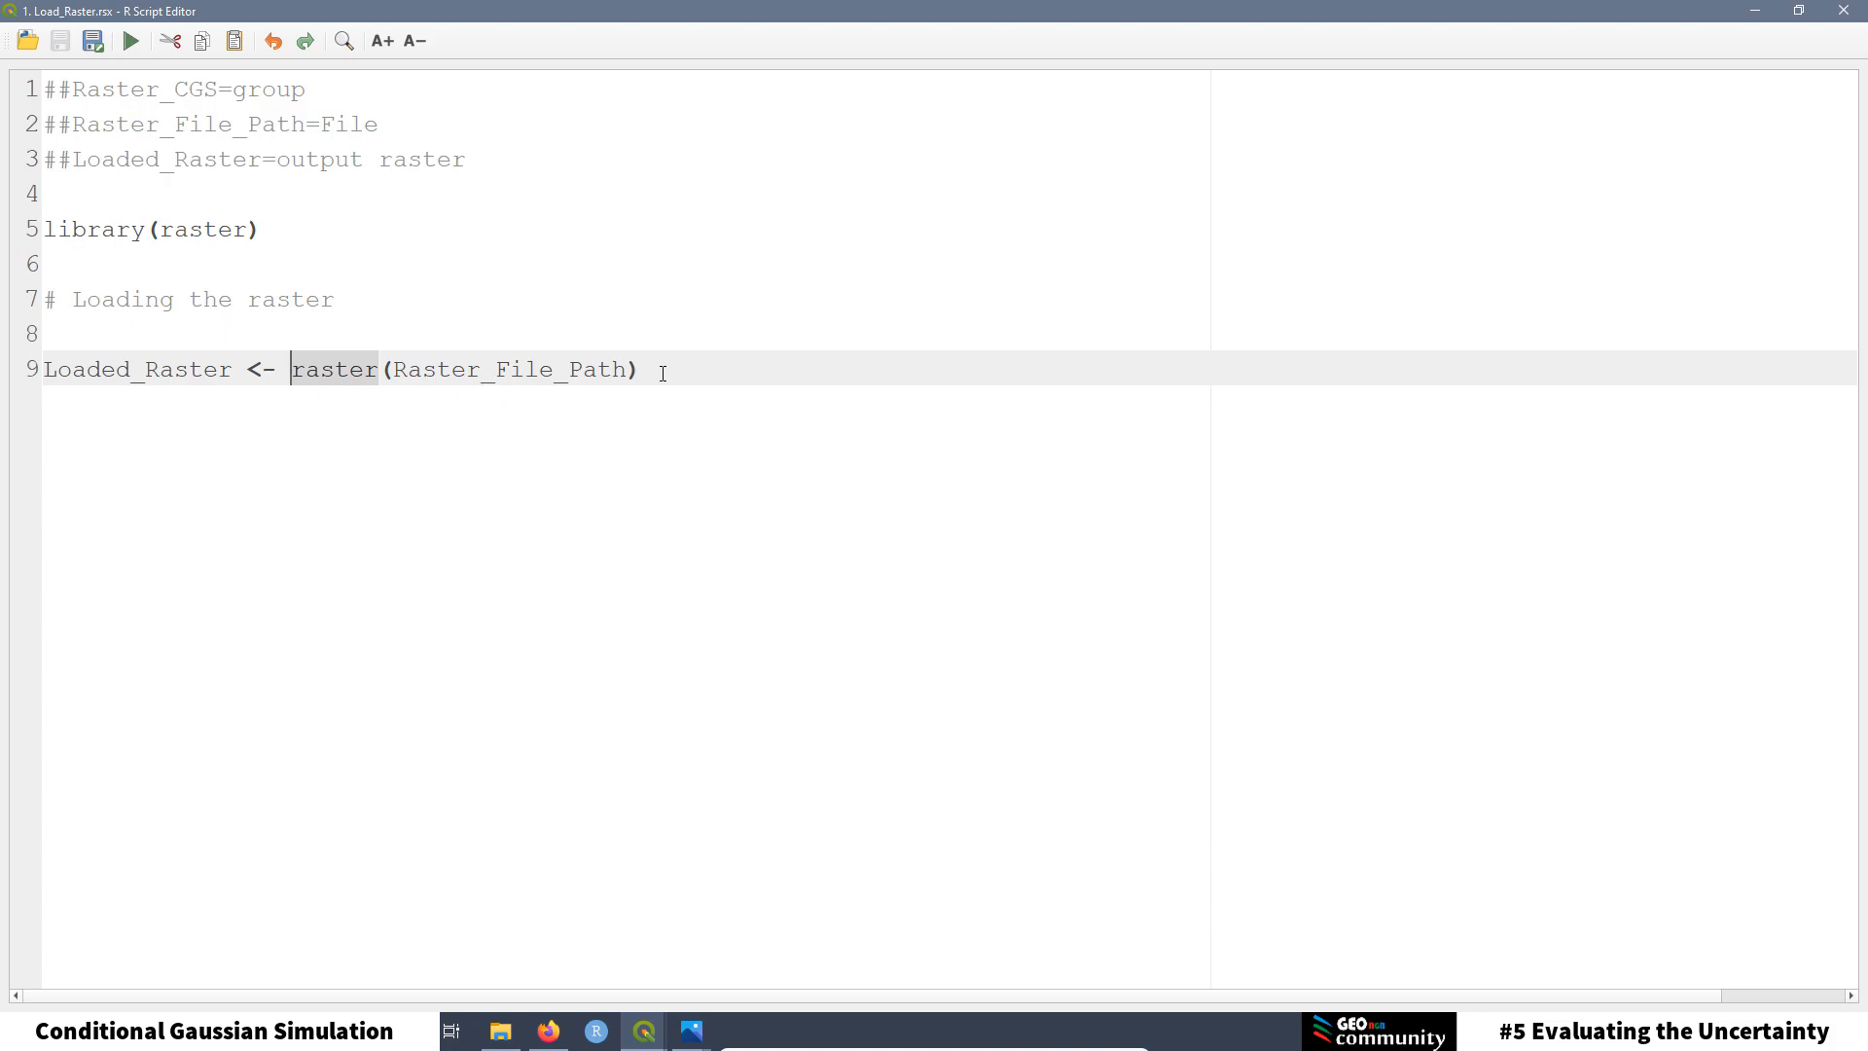
drag(654, 369, 386, 370)
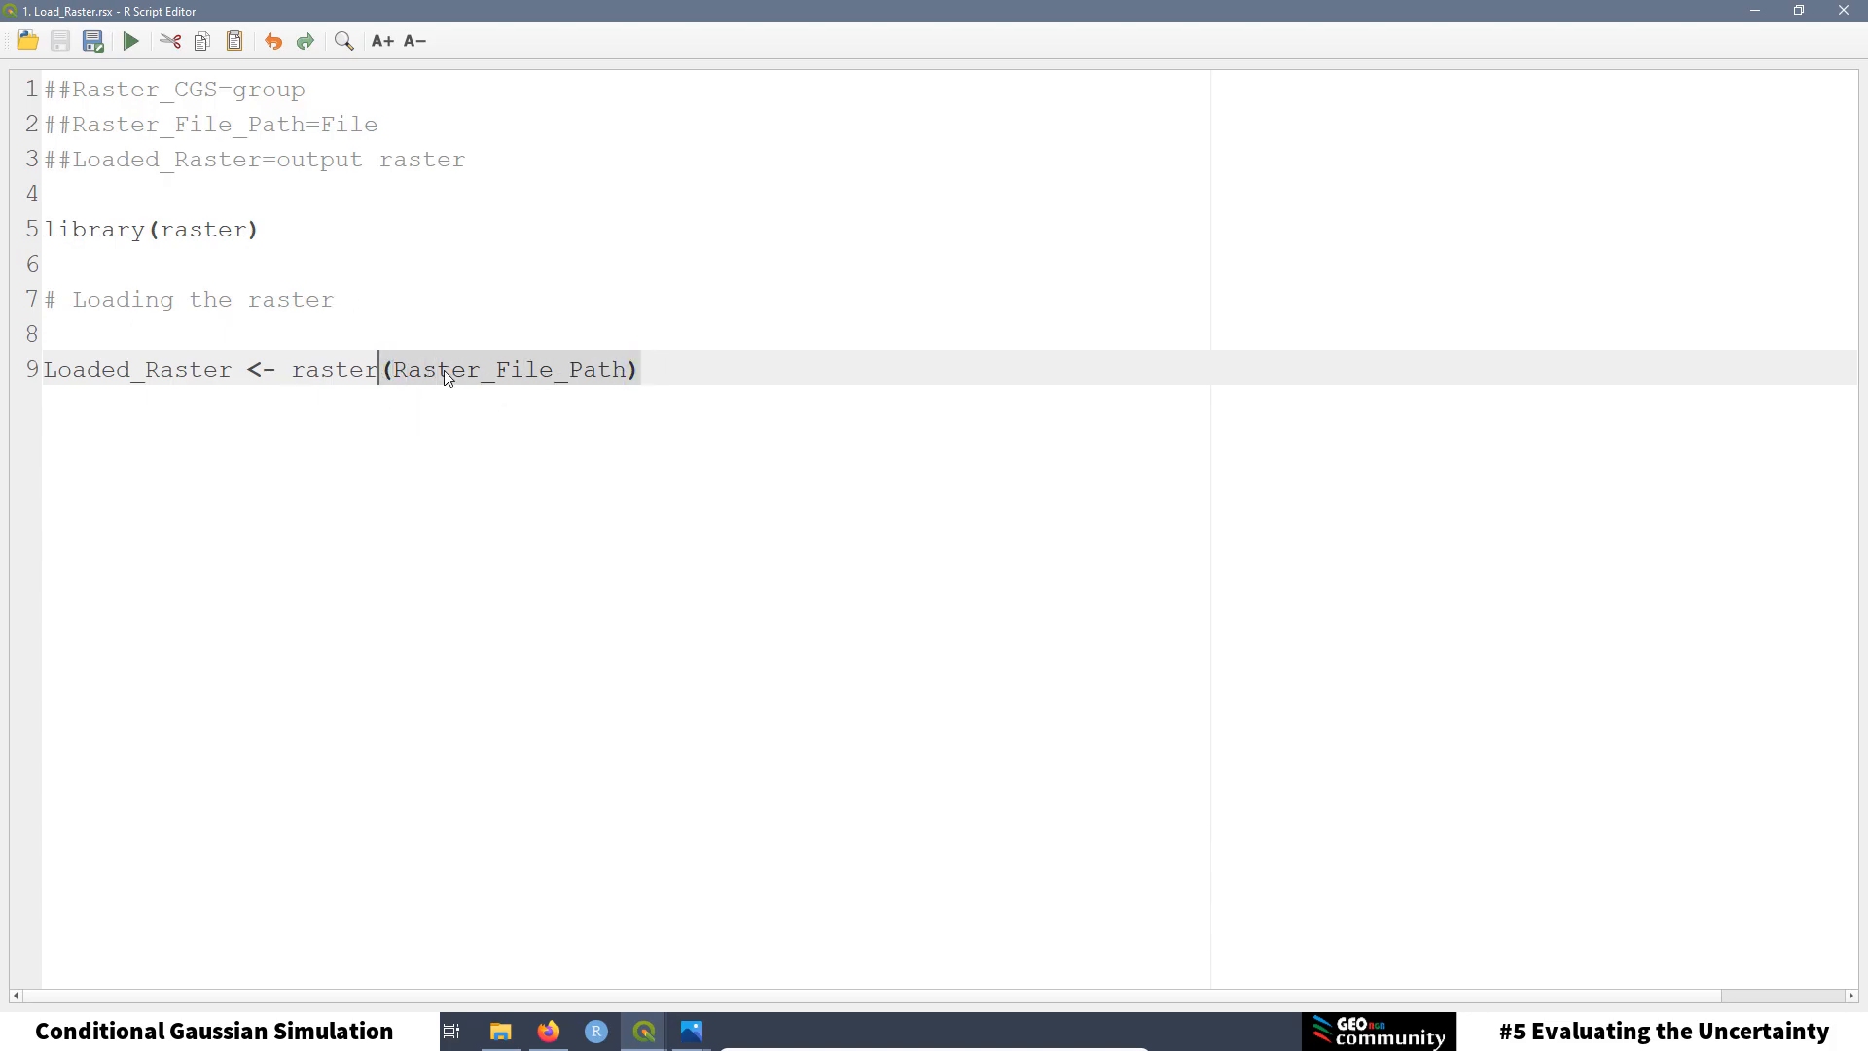
drag(379, 124, 43, 122)
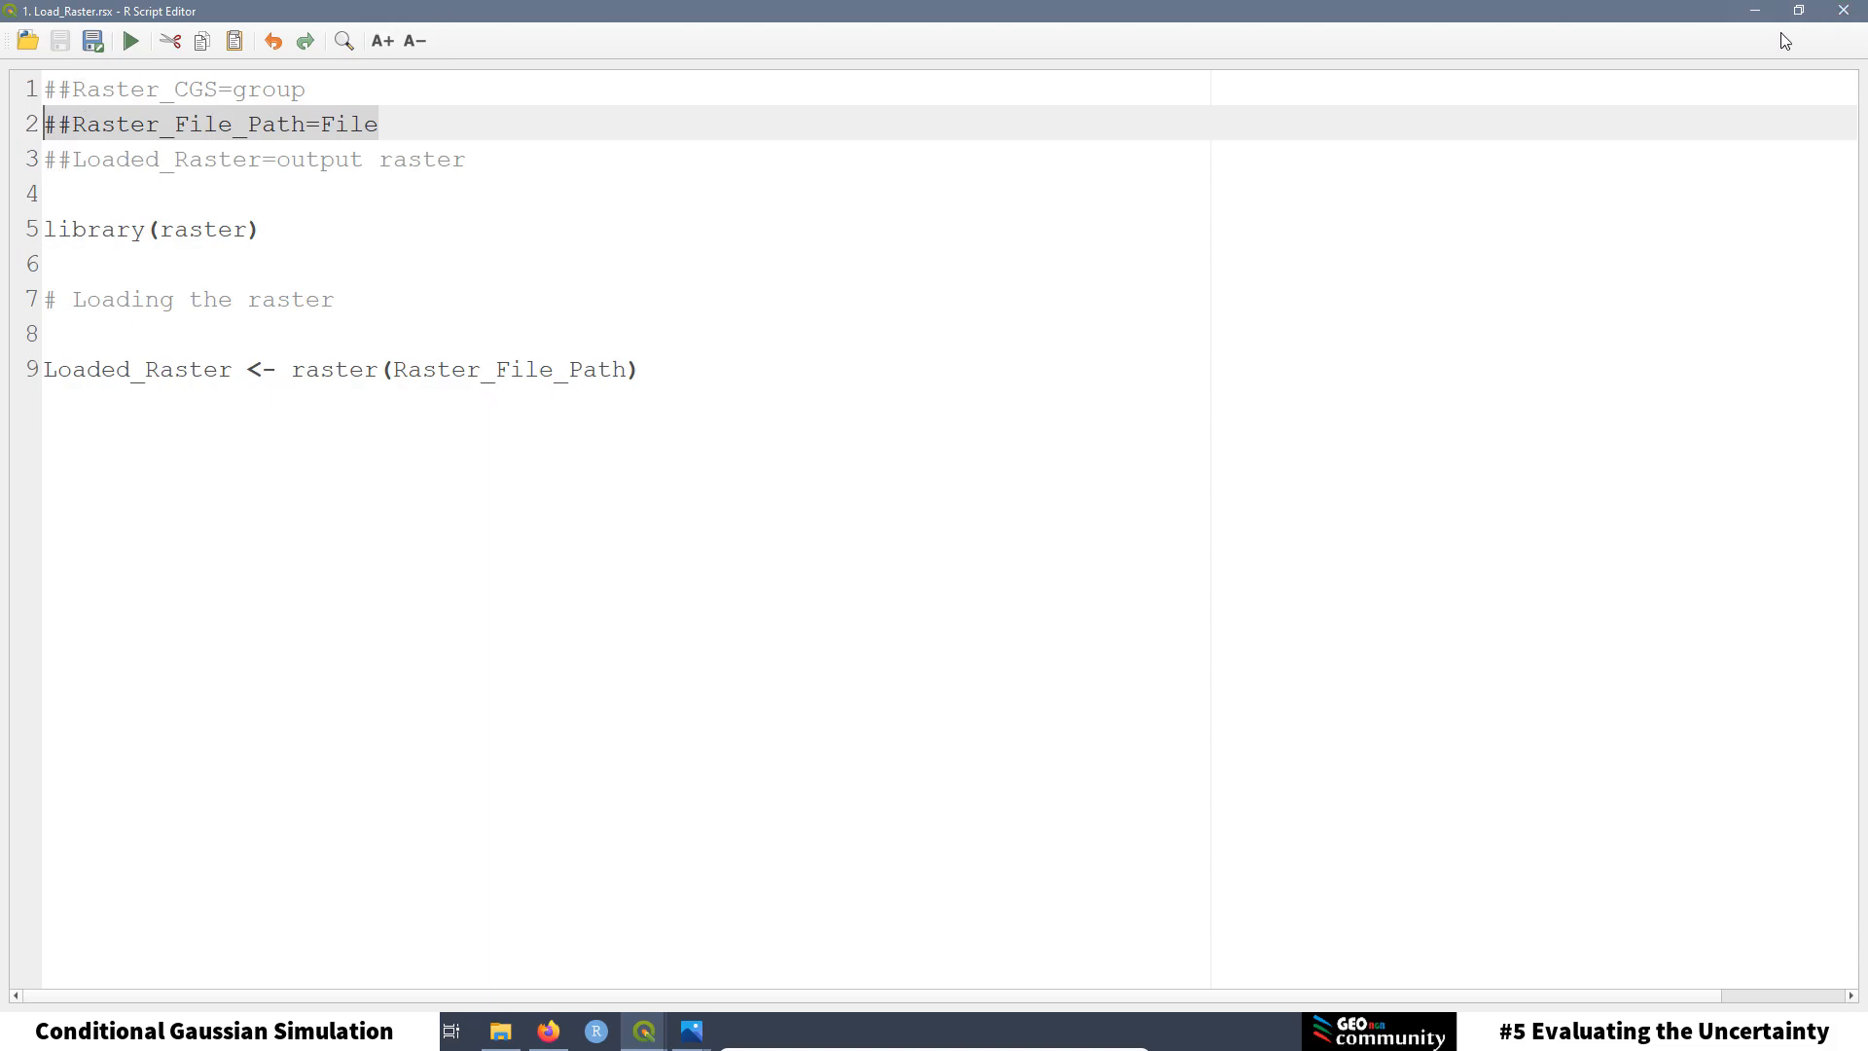
click(1844, 11)
scroll(1495, 288, down, 5)
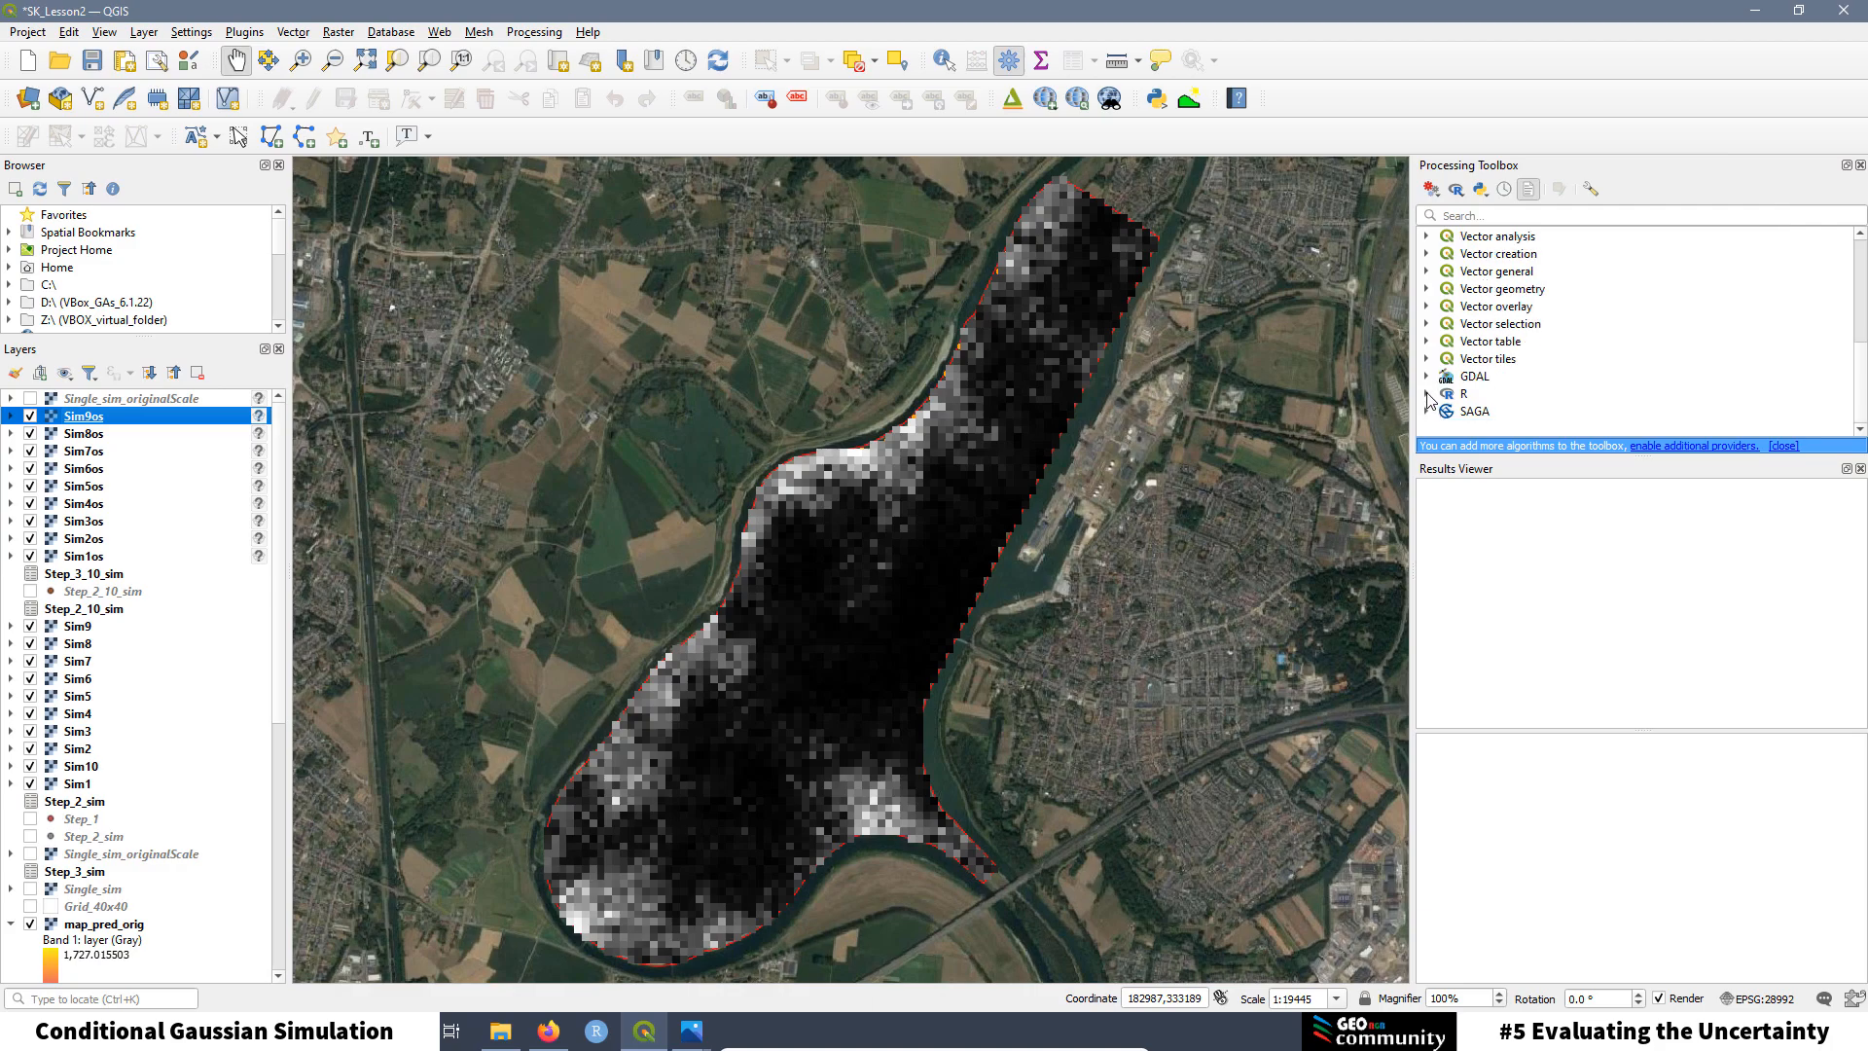
Step: Expand R > Raster_CGS, launch the 1. Load Raster tool, and bring up its script options
click(1428, 393)
scroll(1514, 369, down, 2)
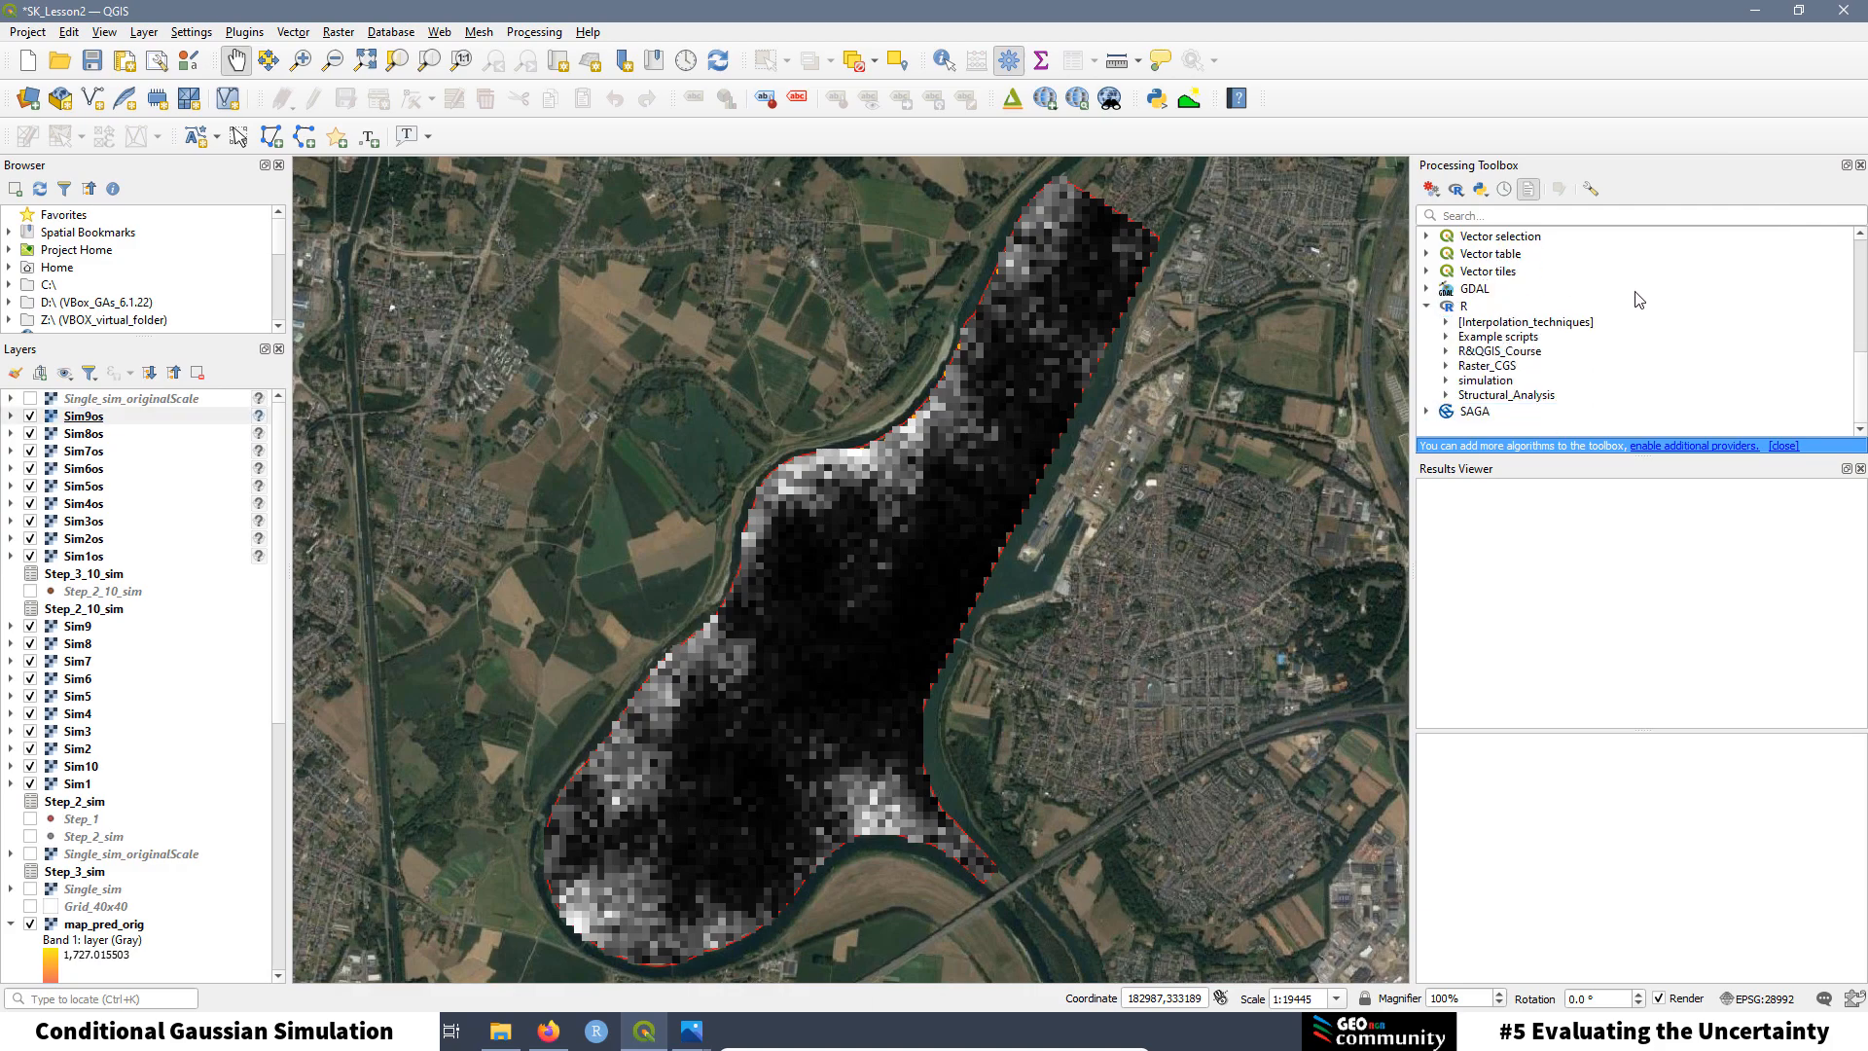
click(1450, 368)
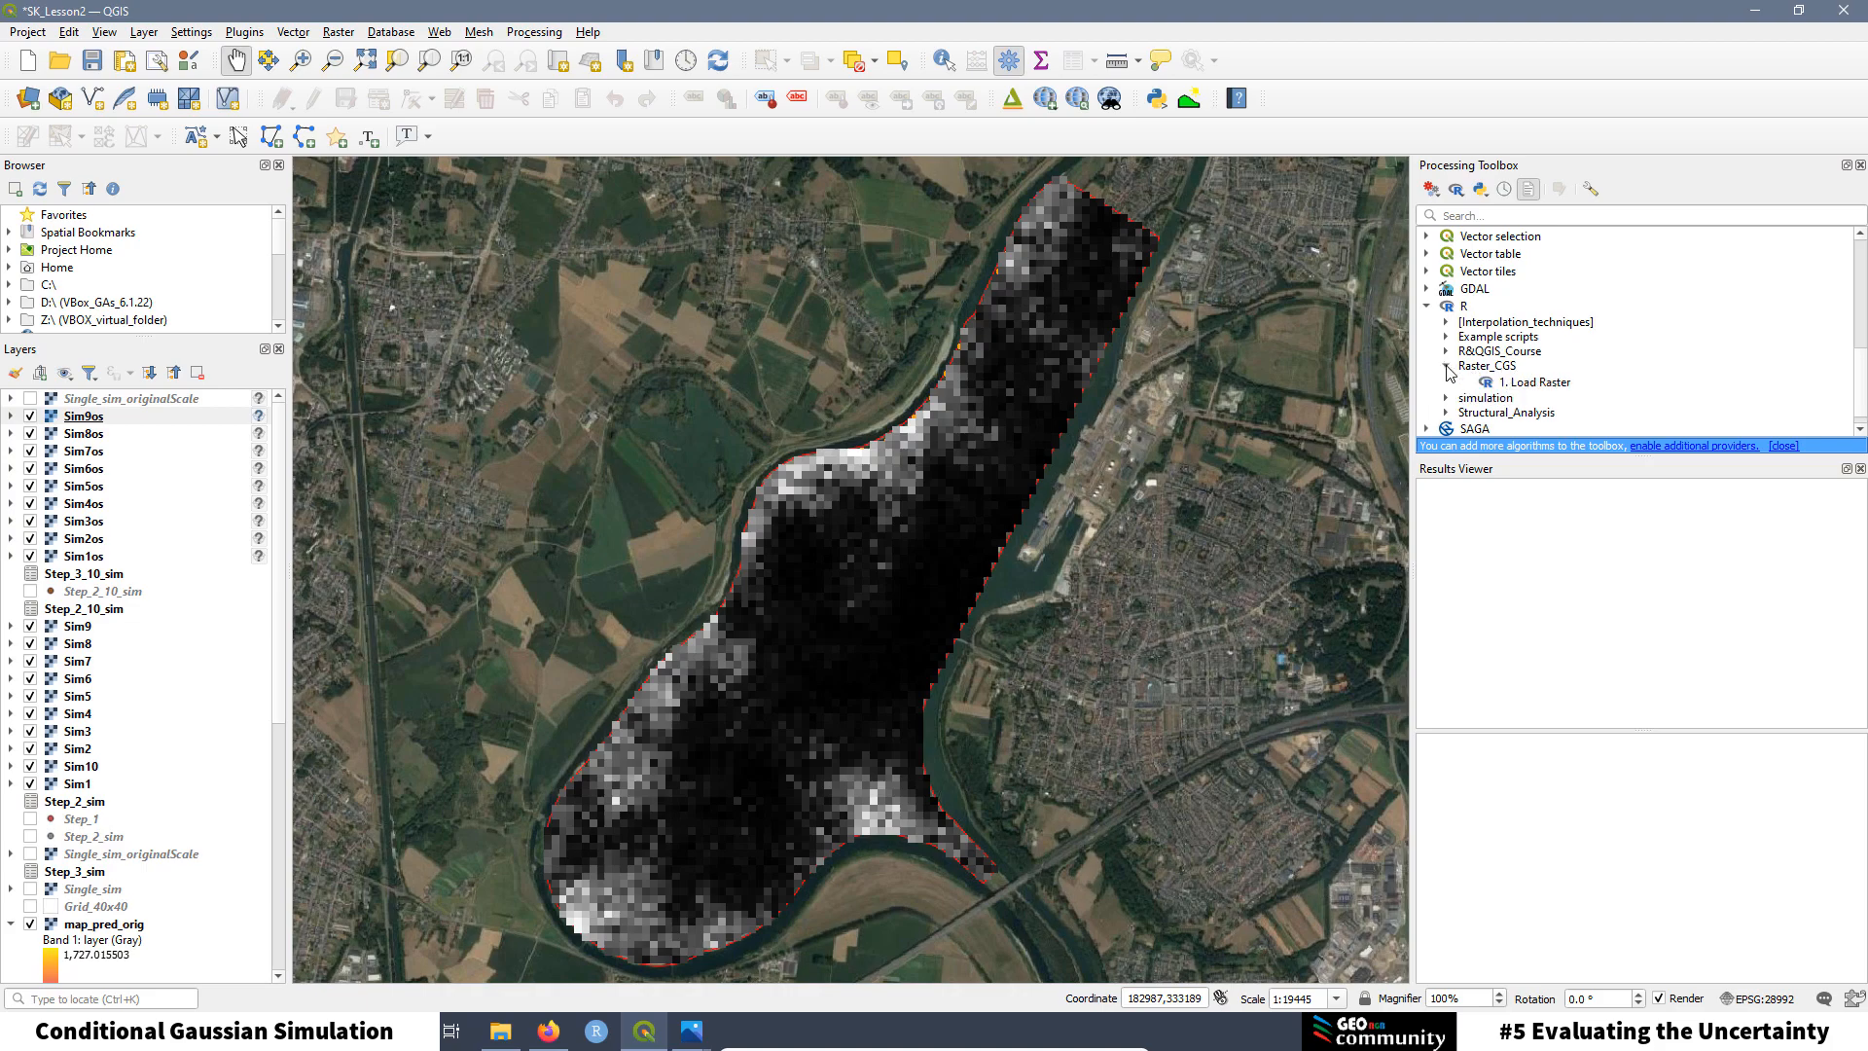
double_click(1532, 390)
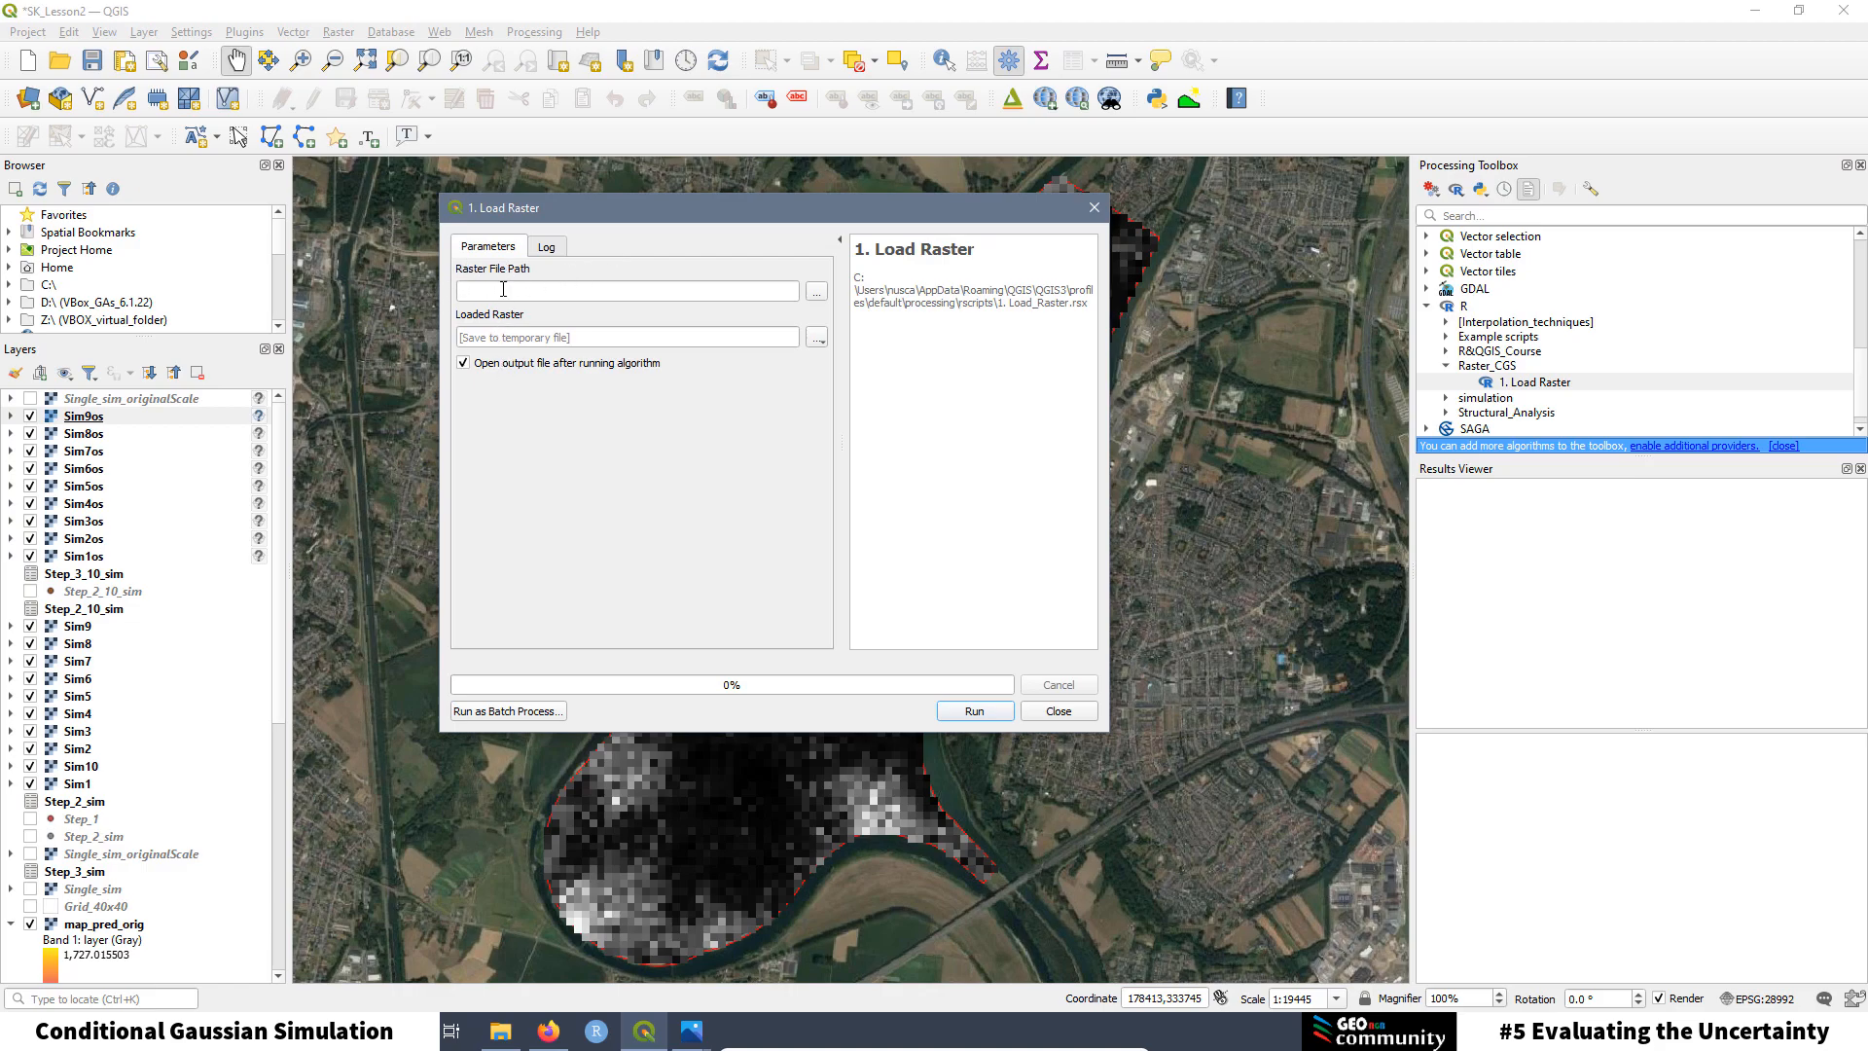
right_click(1534, 385)
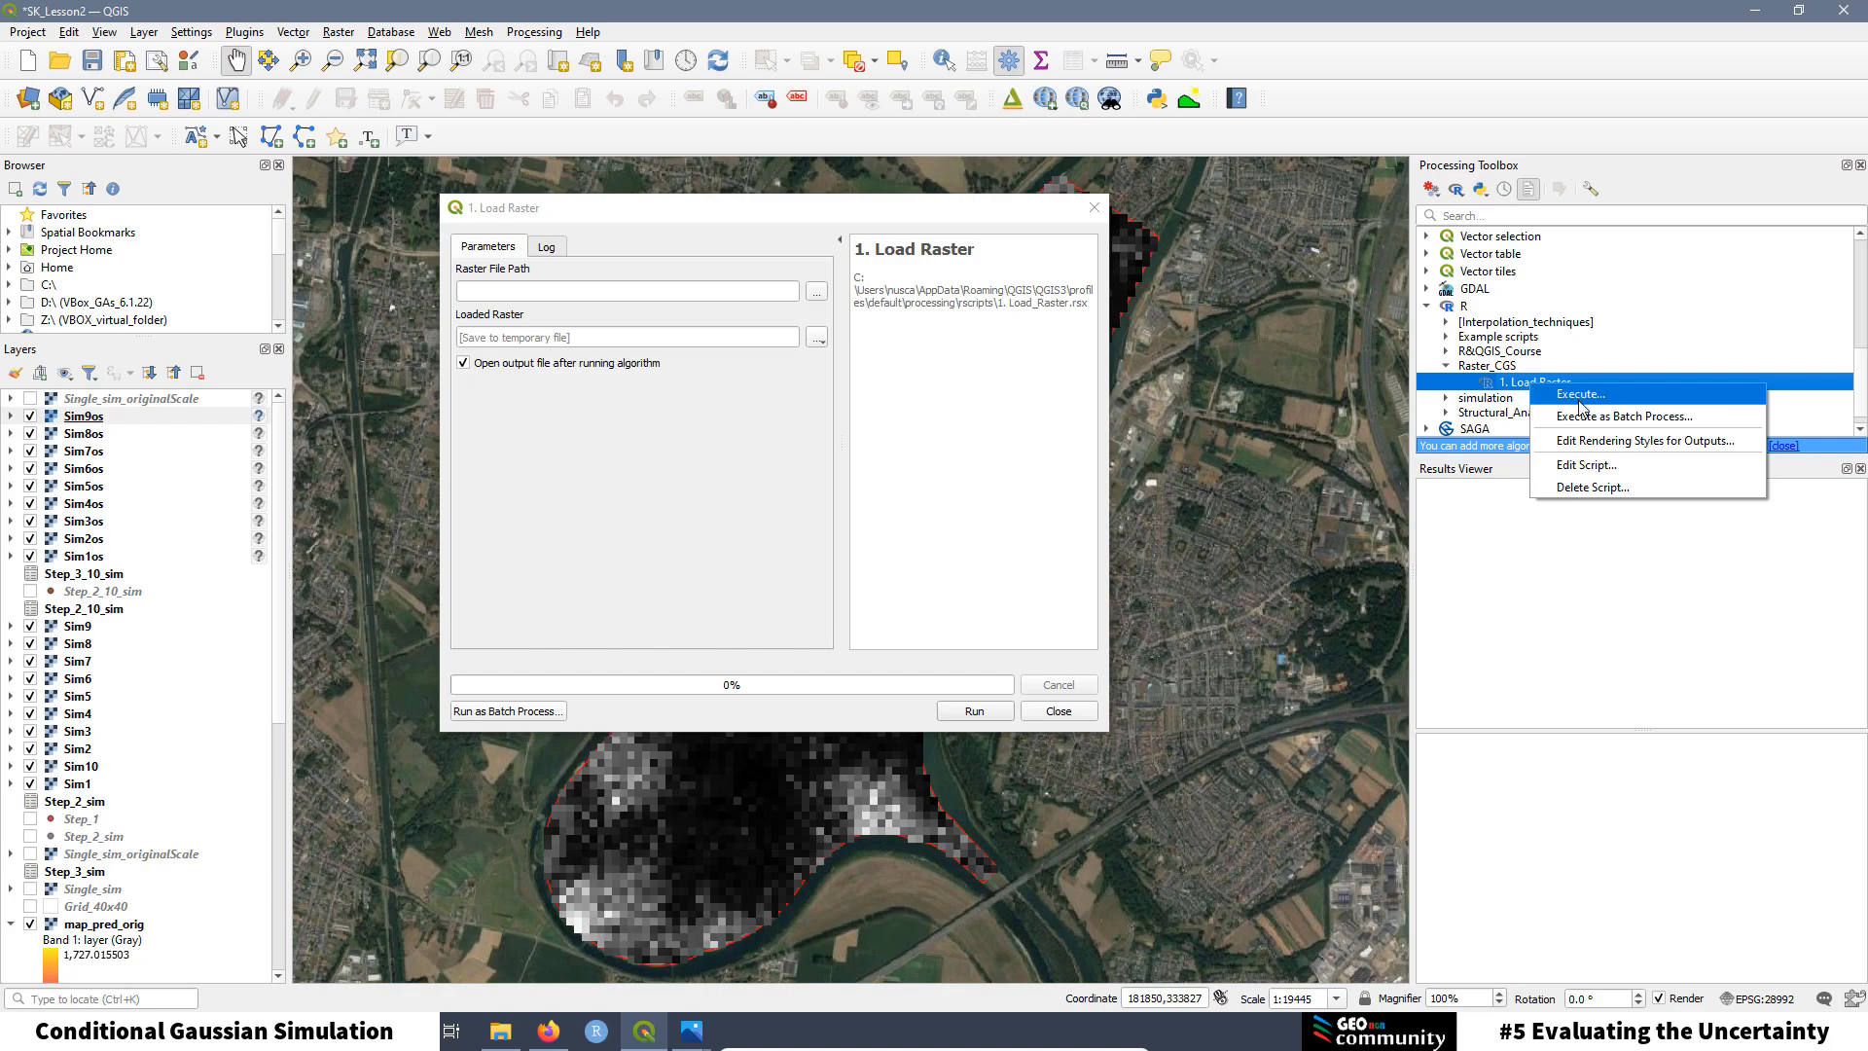
Step: Reopen 1. Load Raster for editing, highlight its group and parameter header lines, then close it
click(1581, 468)
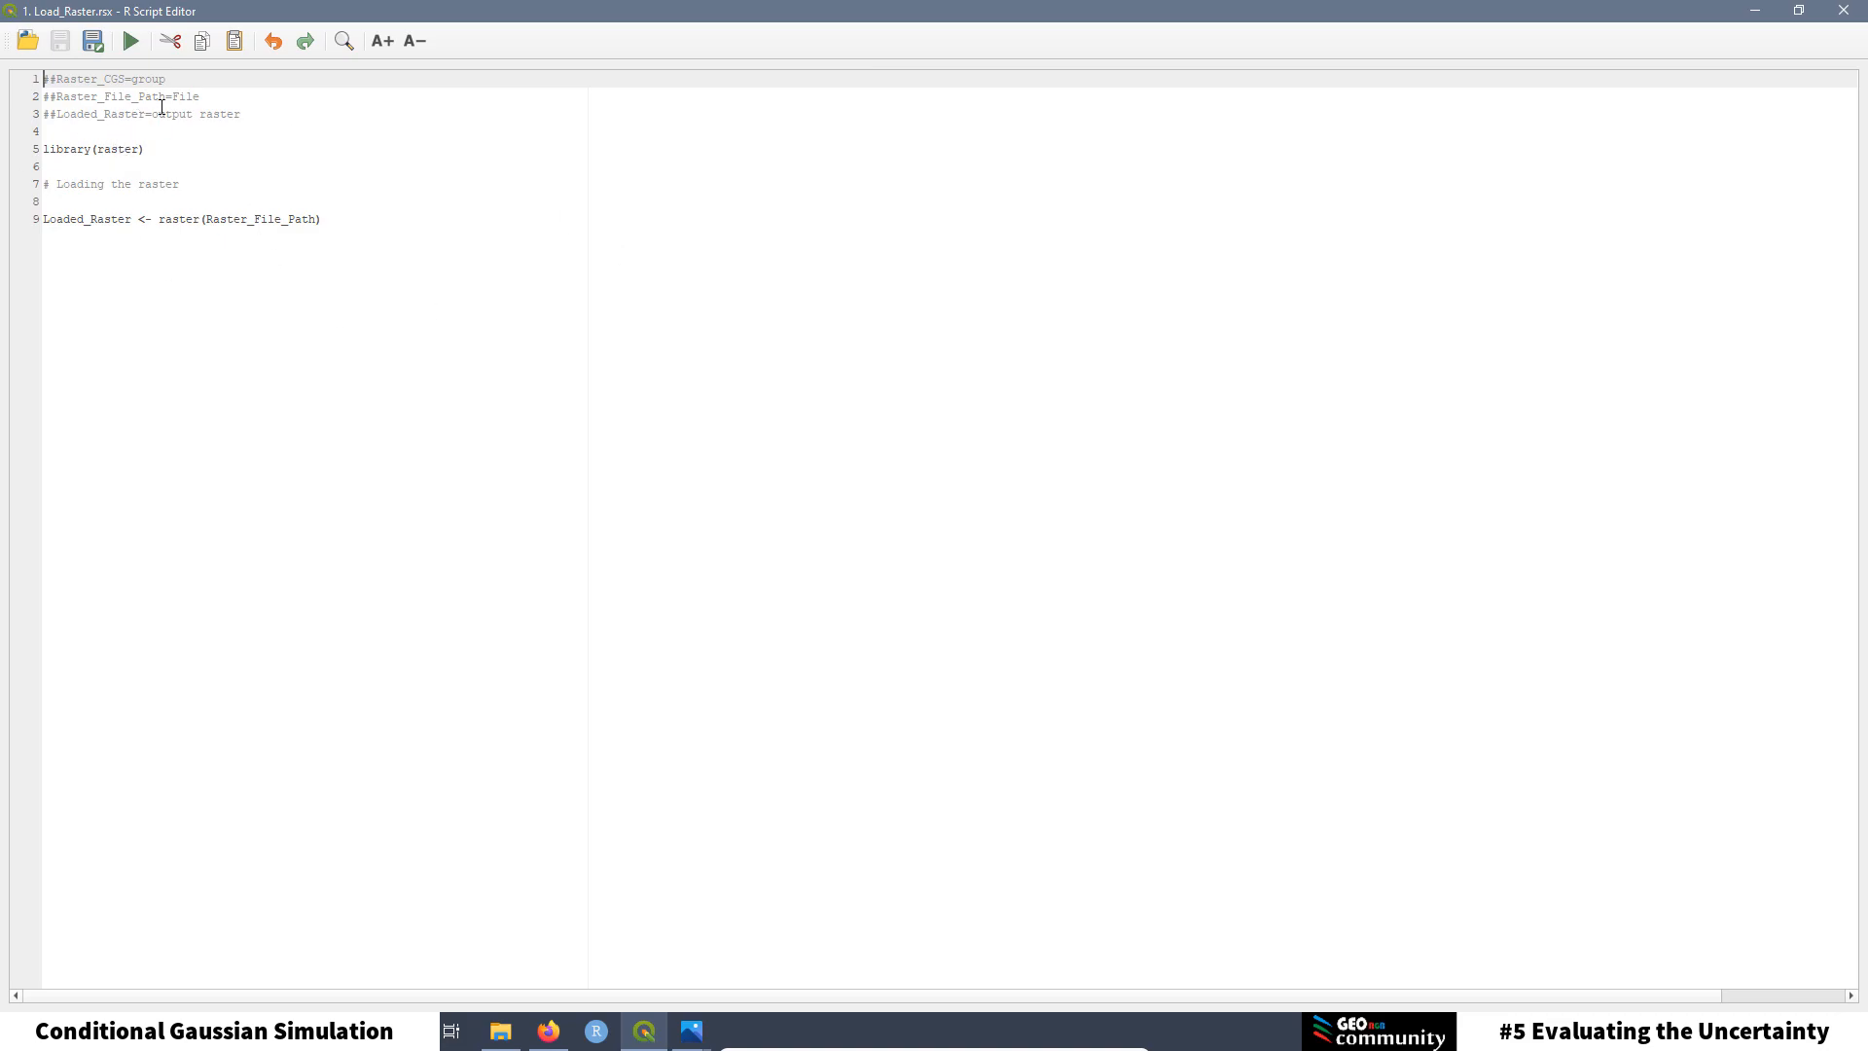
drag(167, 79, 42, 114)
click(91, 130)
drag(239, 115, 27, 104)
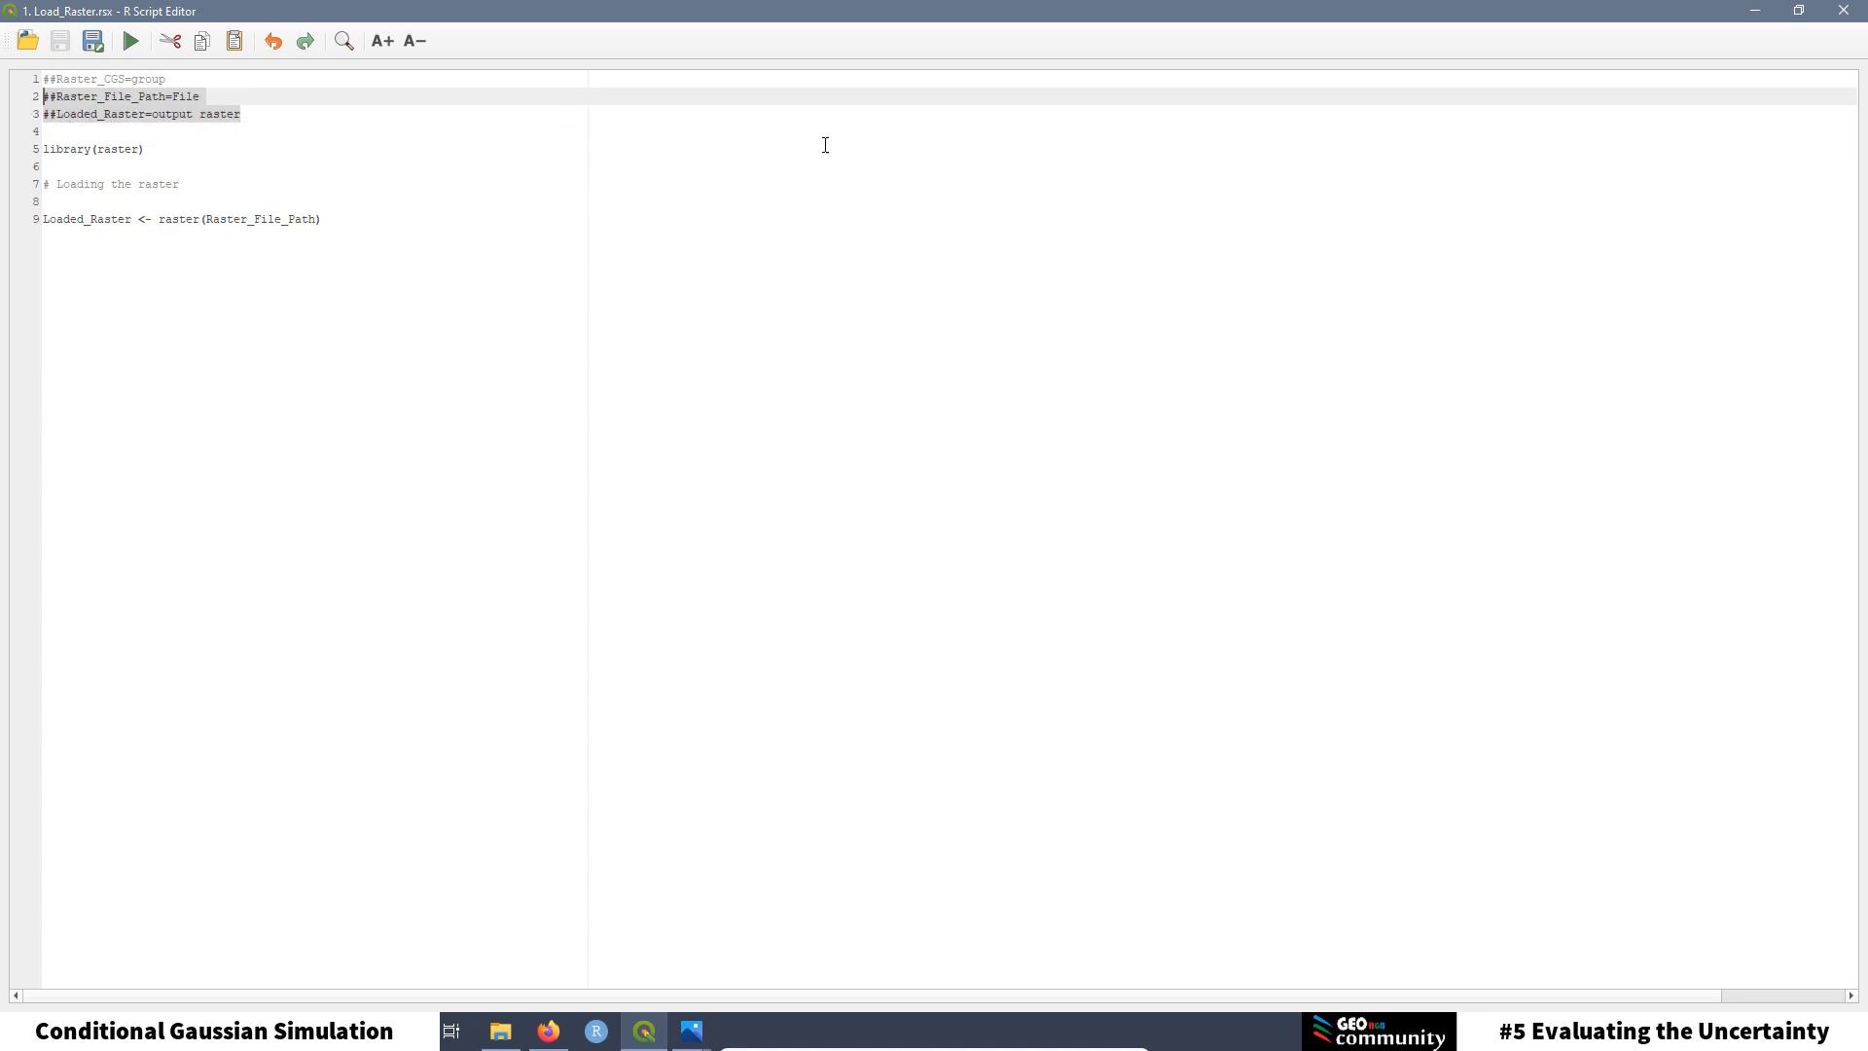
click(1827, 9)
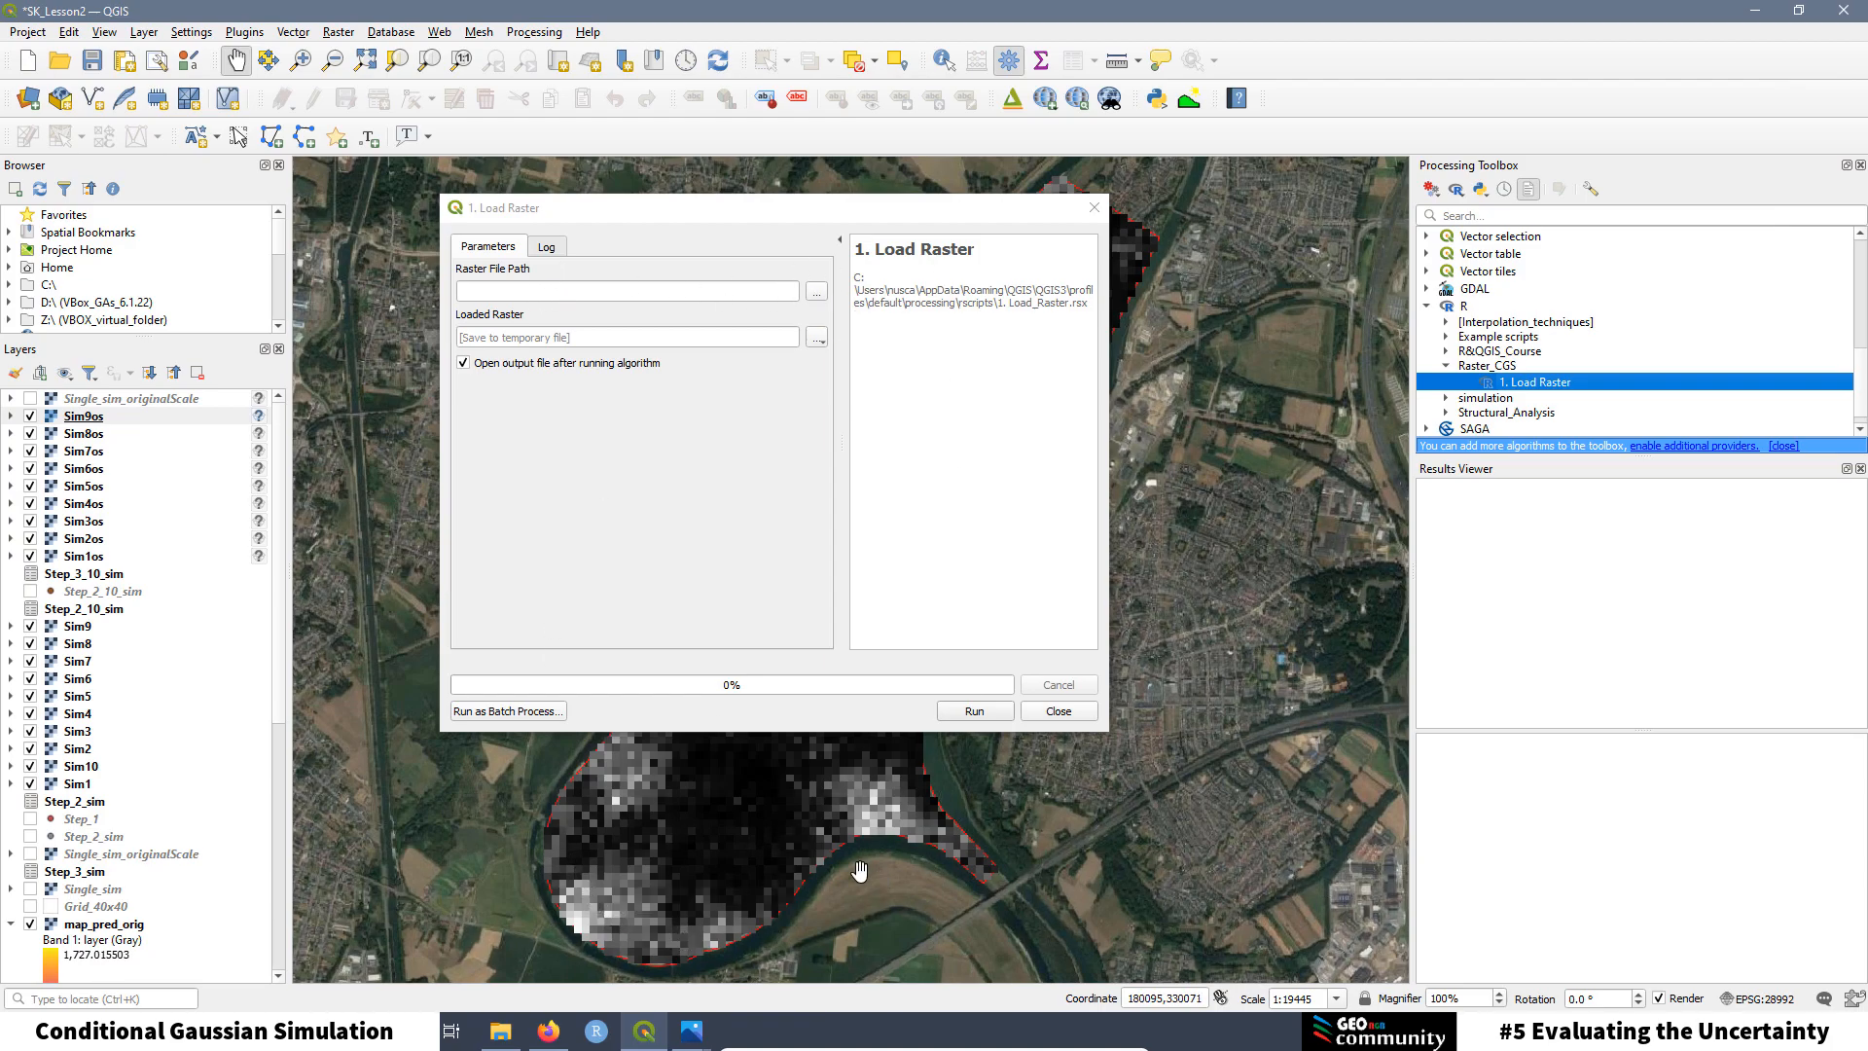
Step: Run Load Raster on map_pred_orig.tif from simulation > Simple Kriging > raster and view the result
click(816, 296)
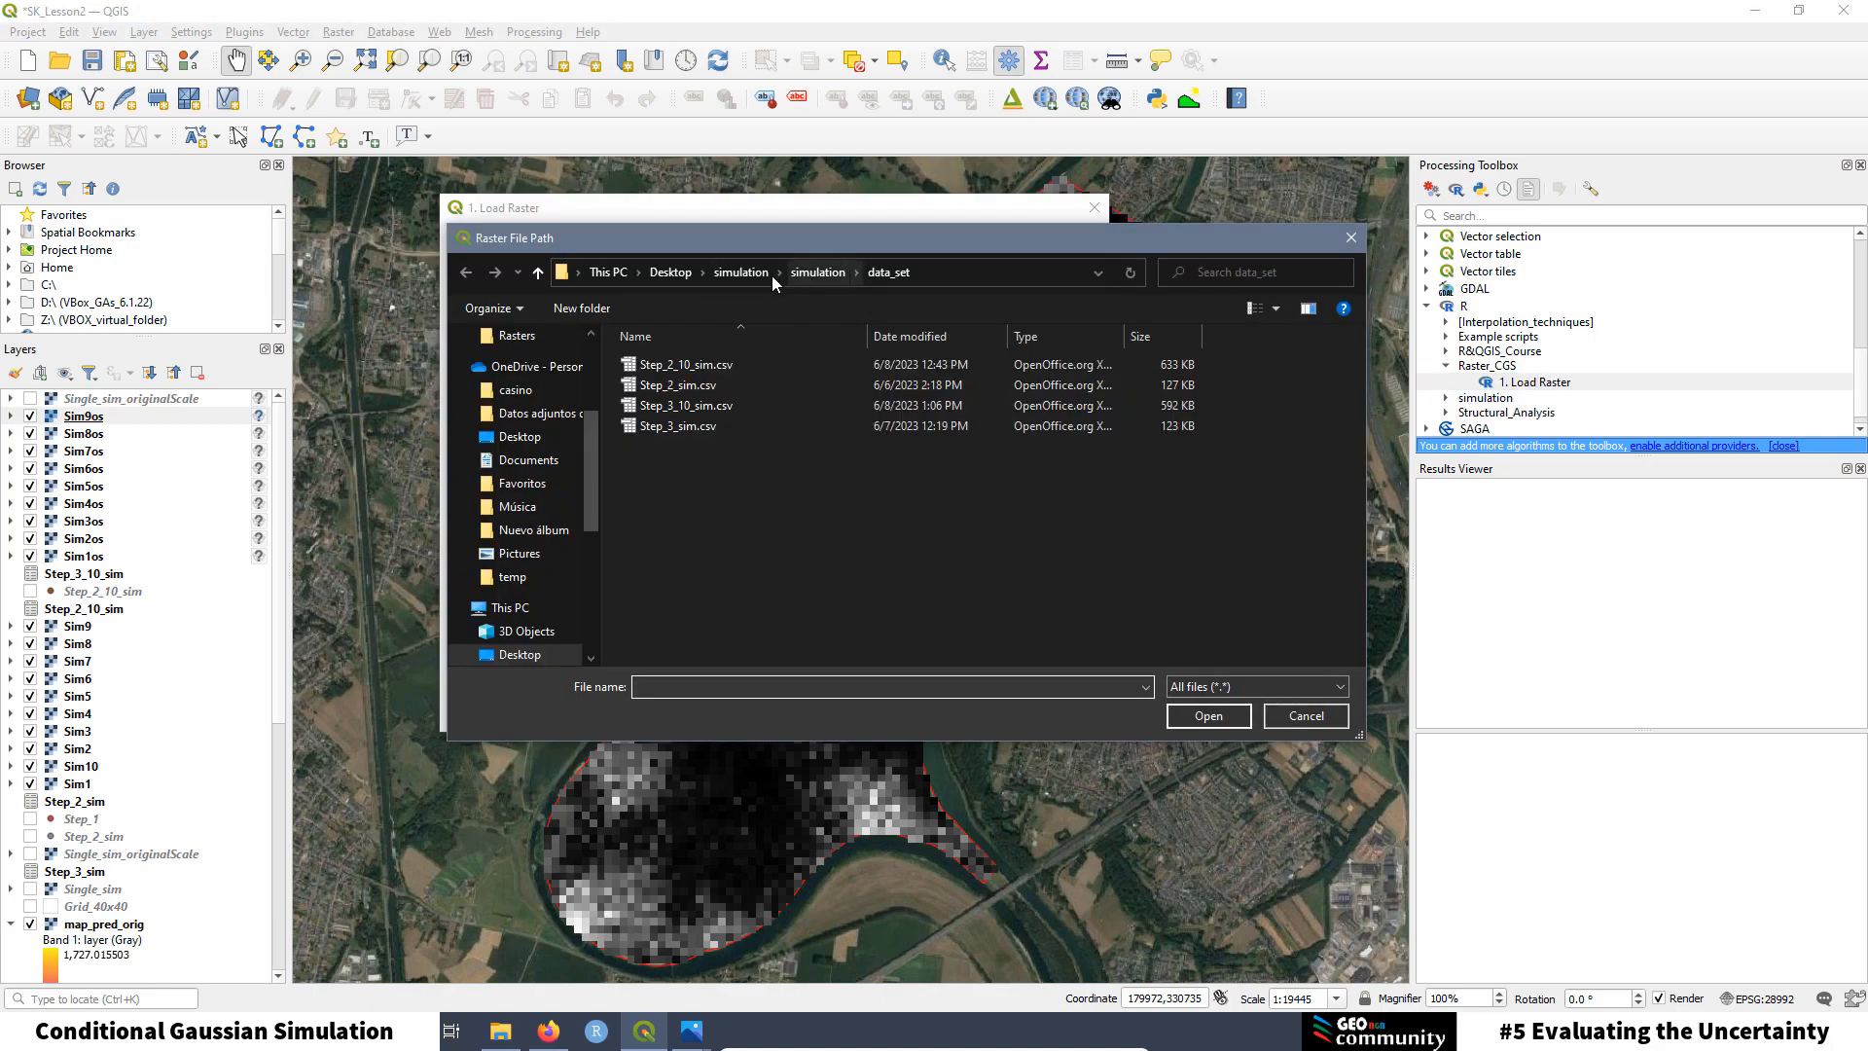
click(732, 273)
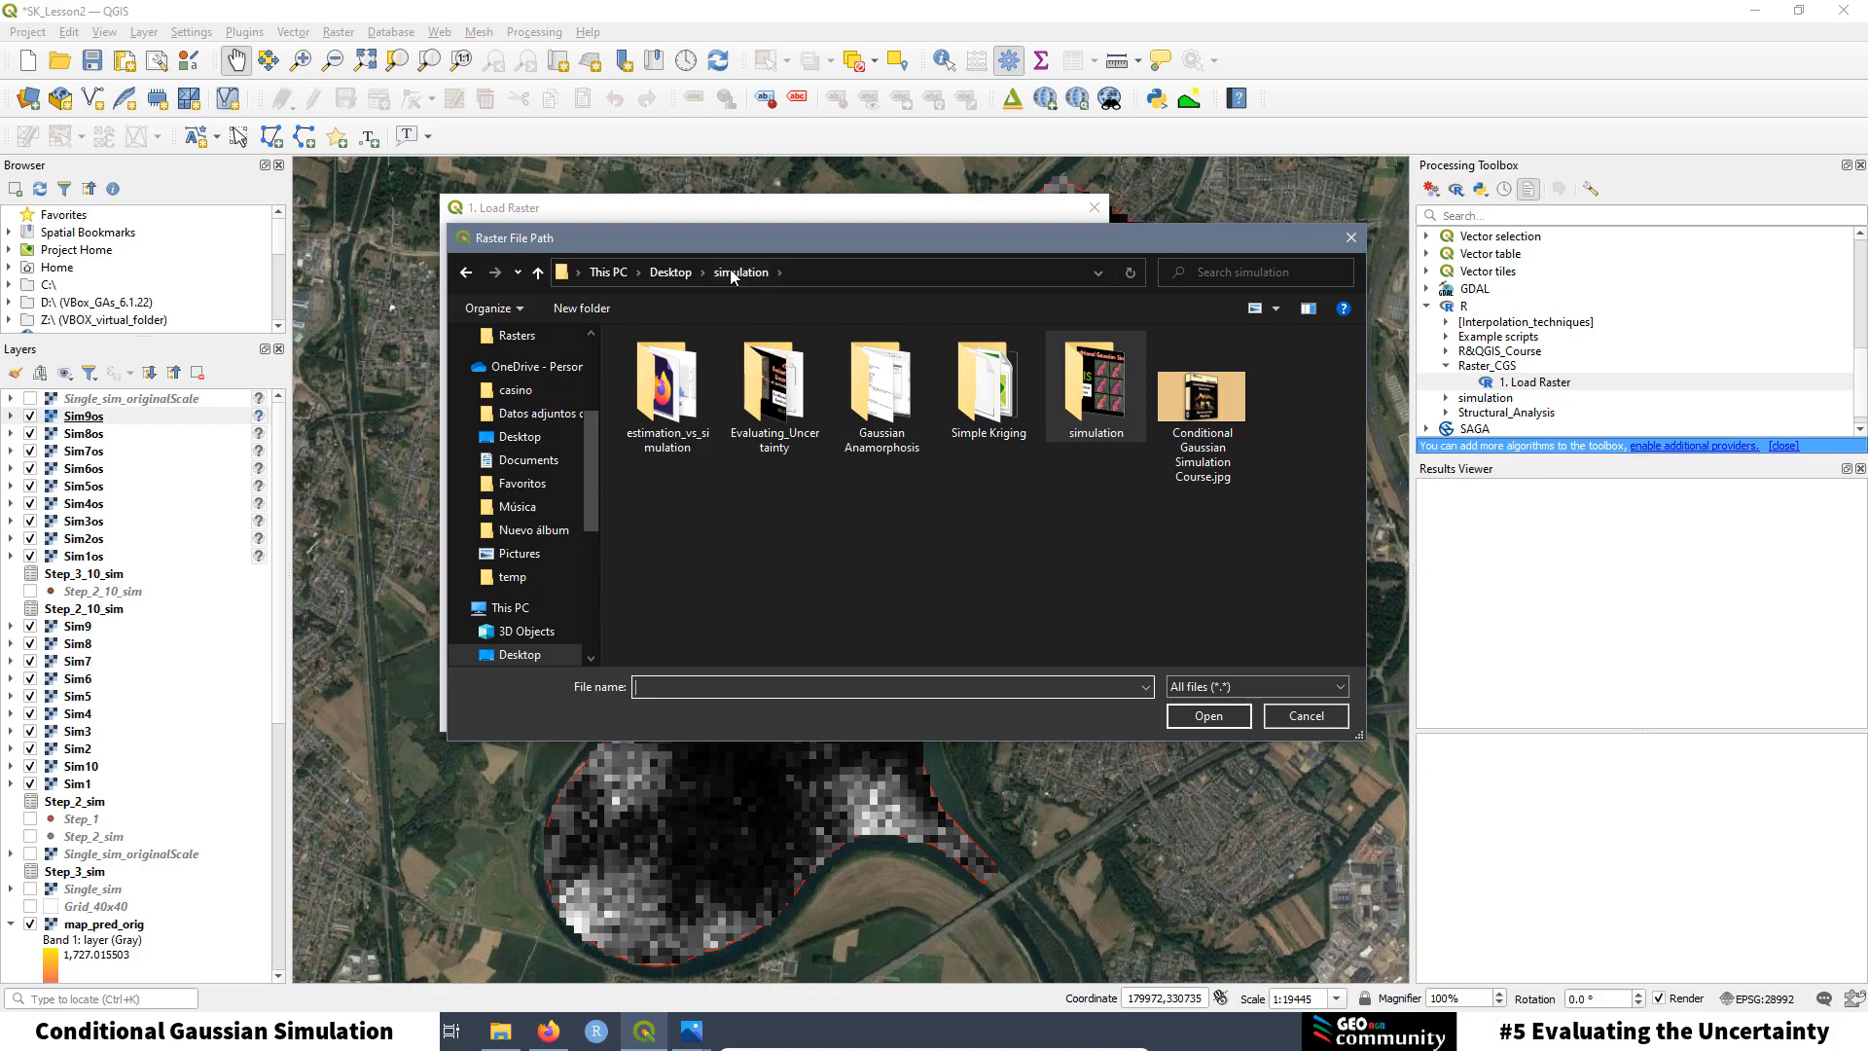
double_click(994, 385)
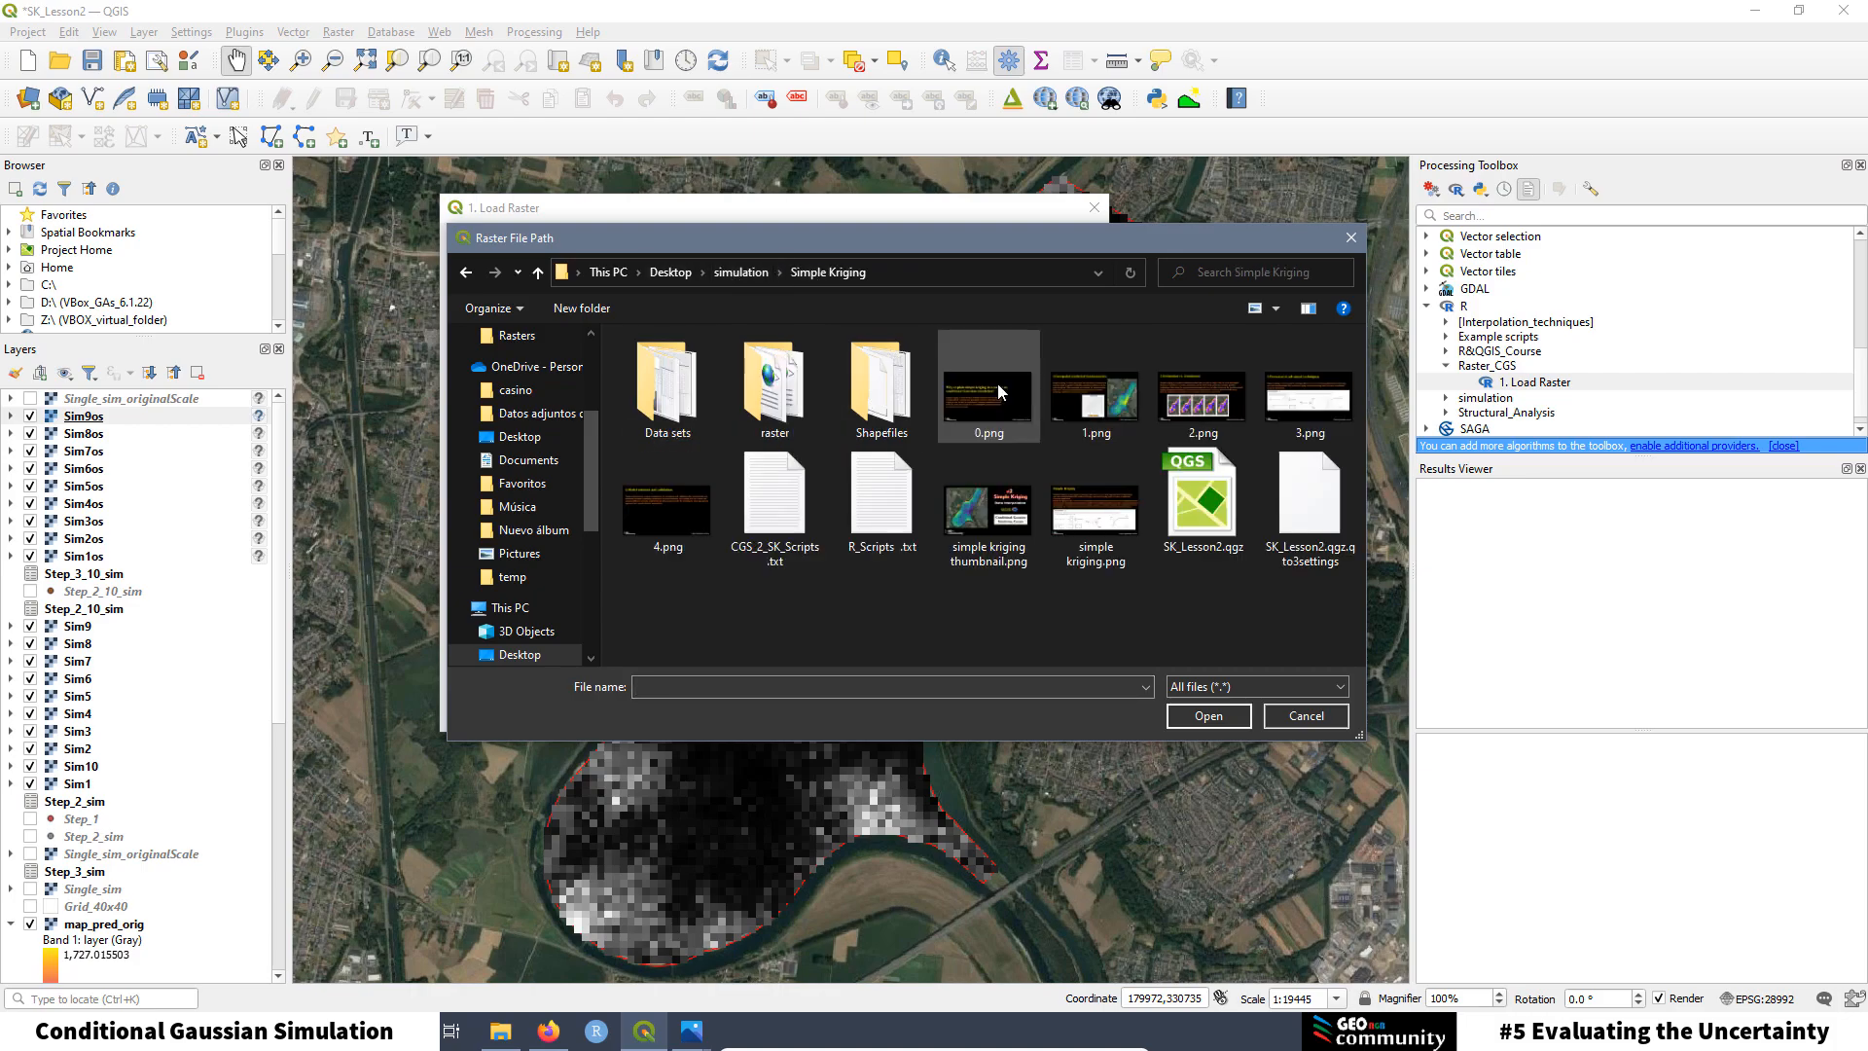
double_click(772, 404)
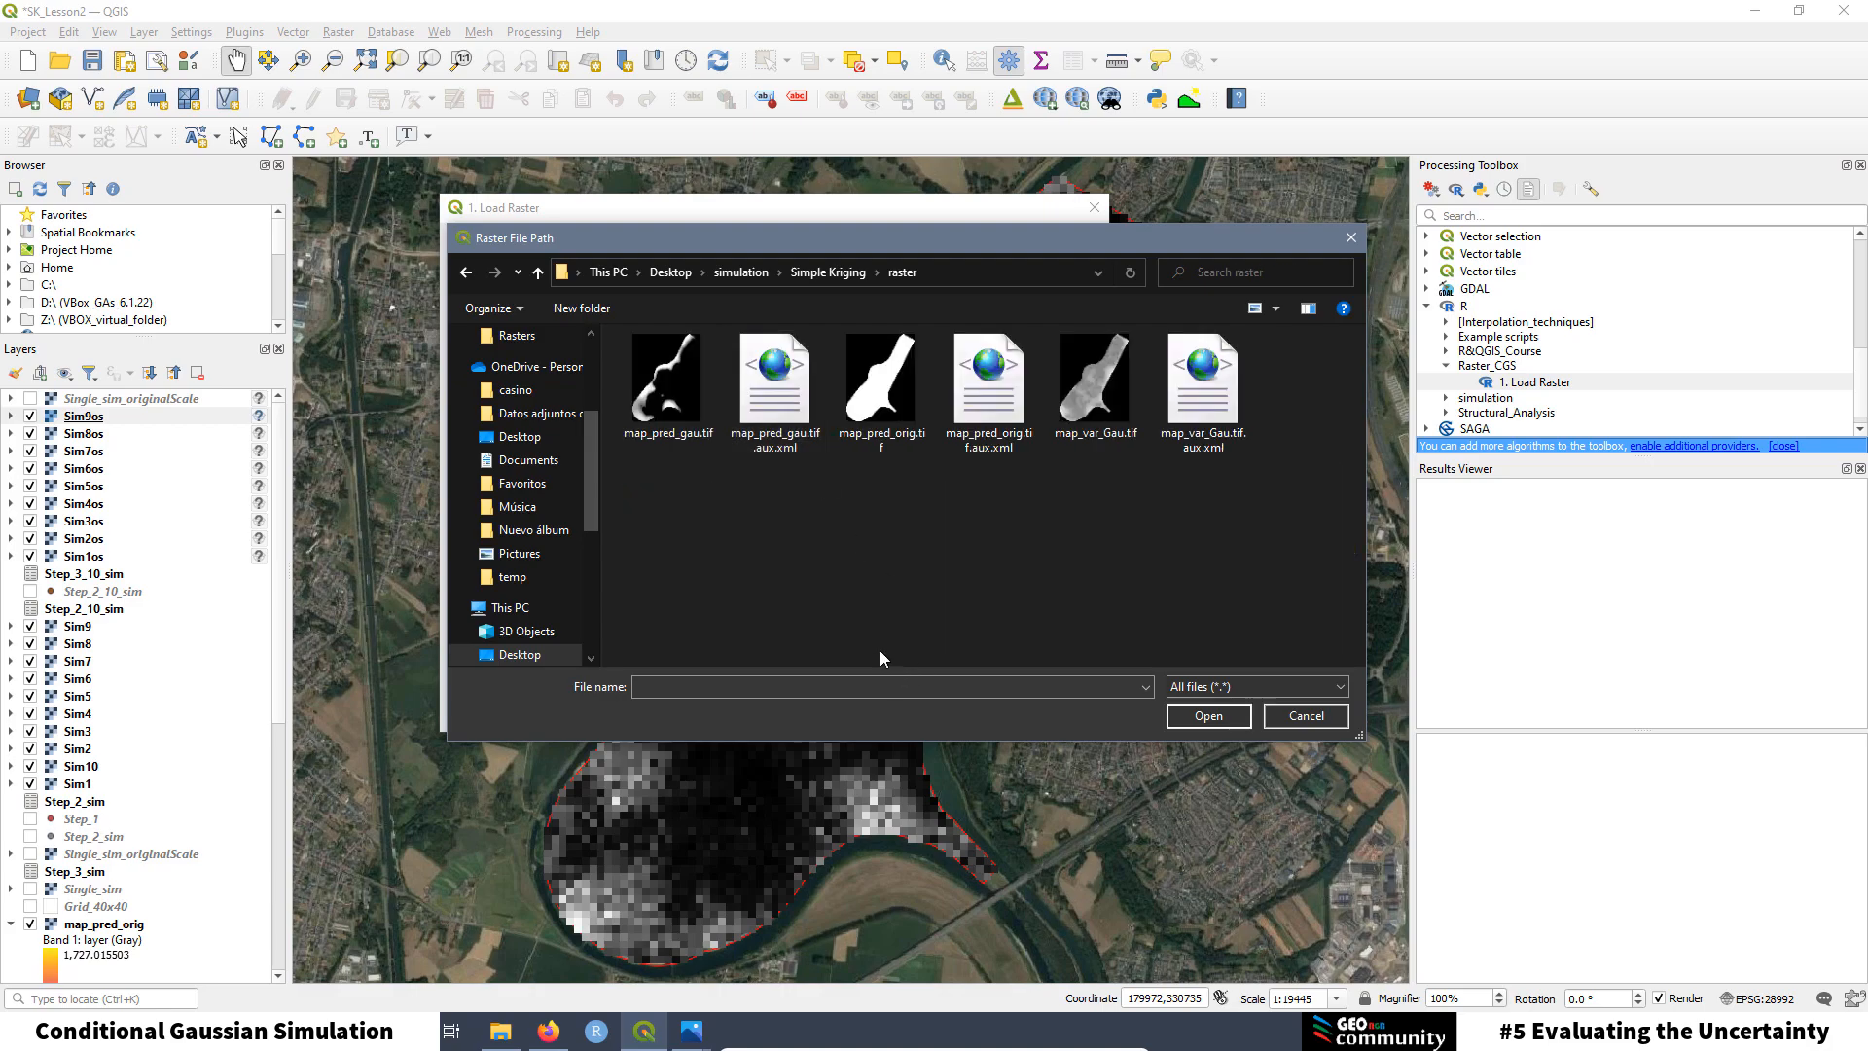
click(871, 392)
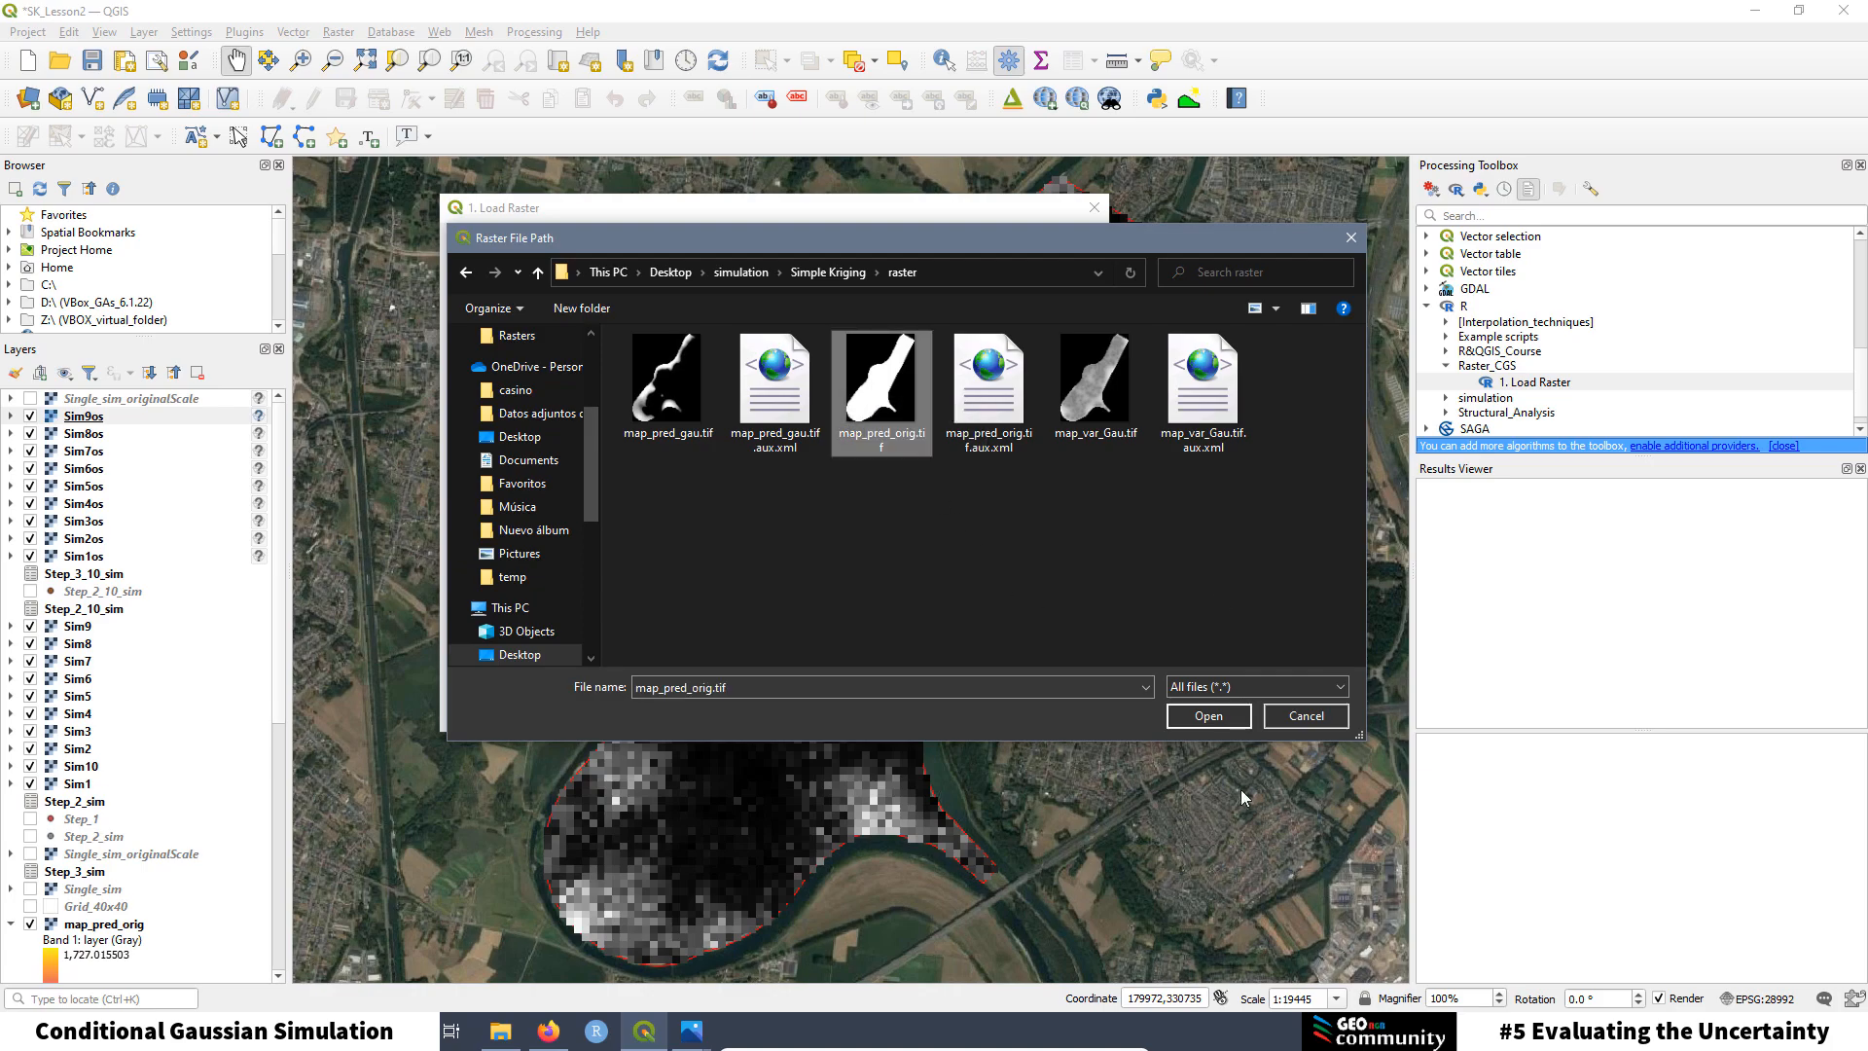
click(1208, 715)
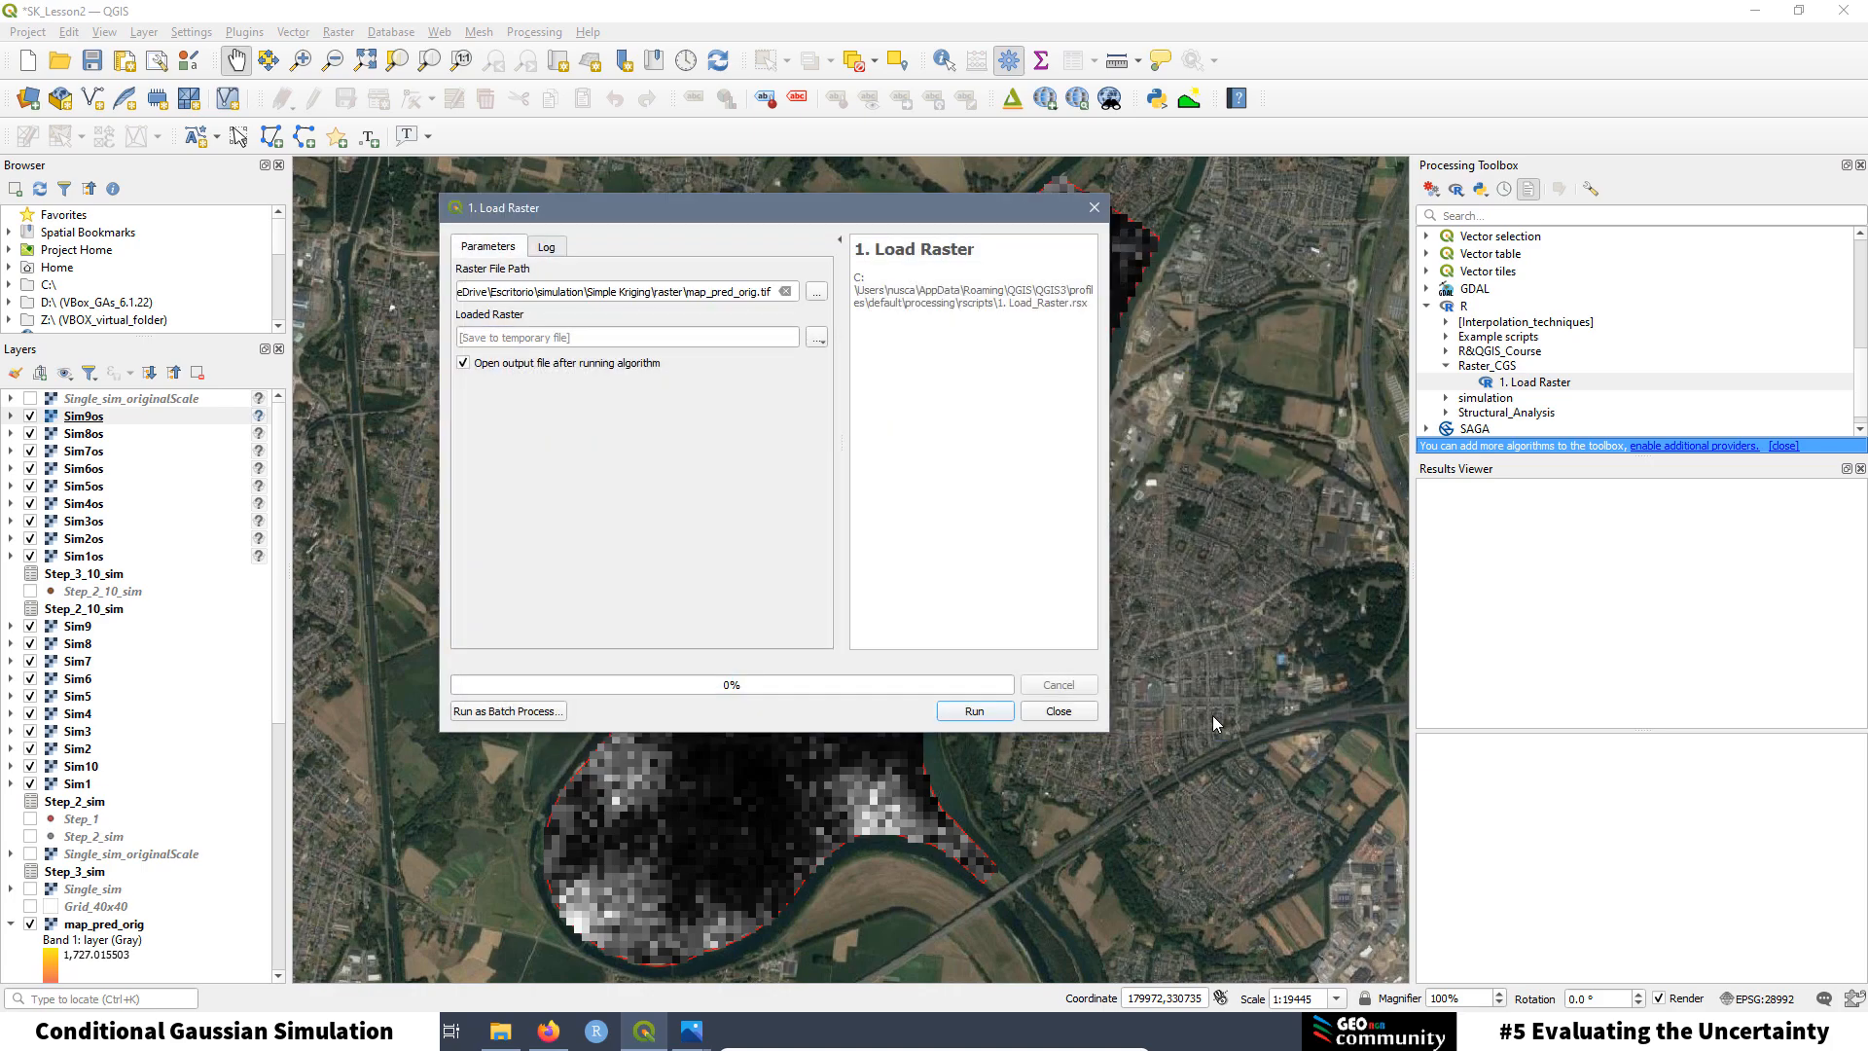
click(973, 711)
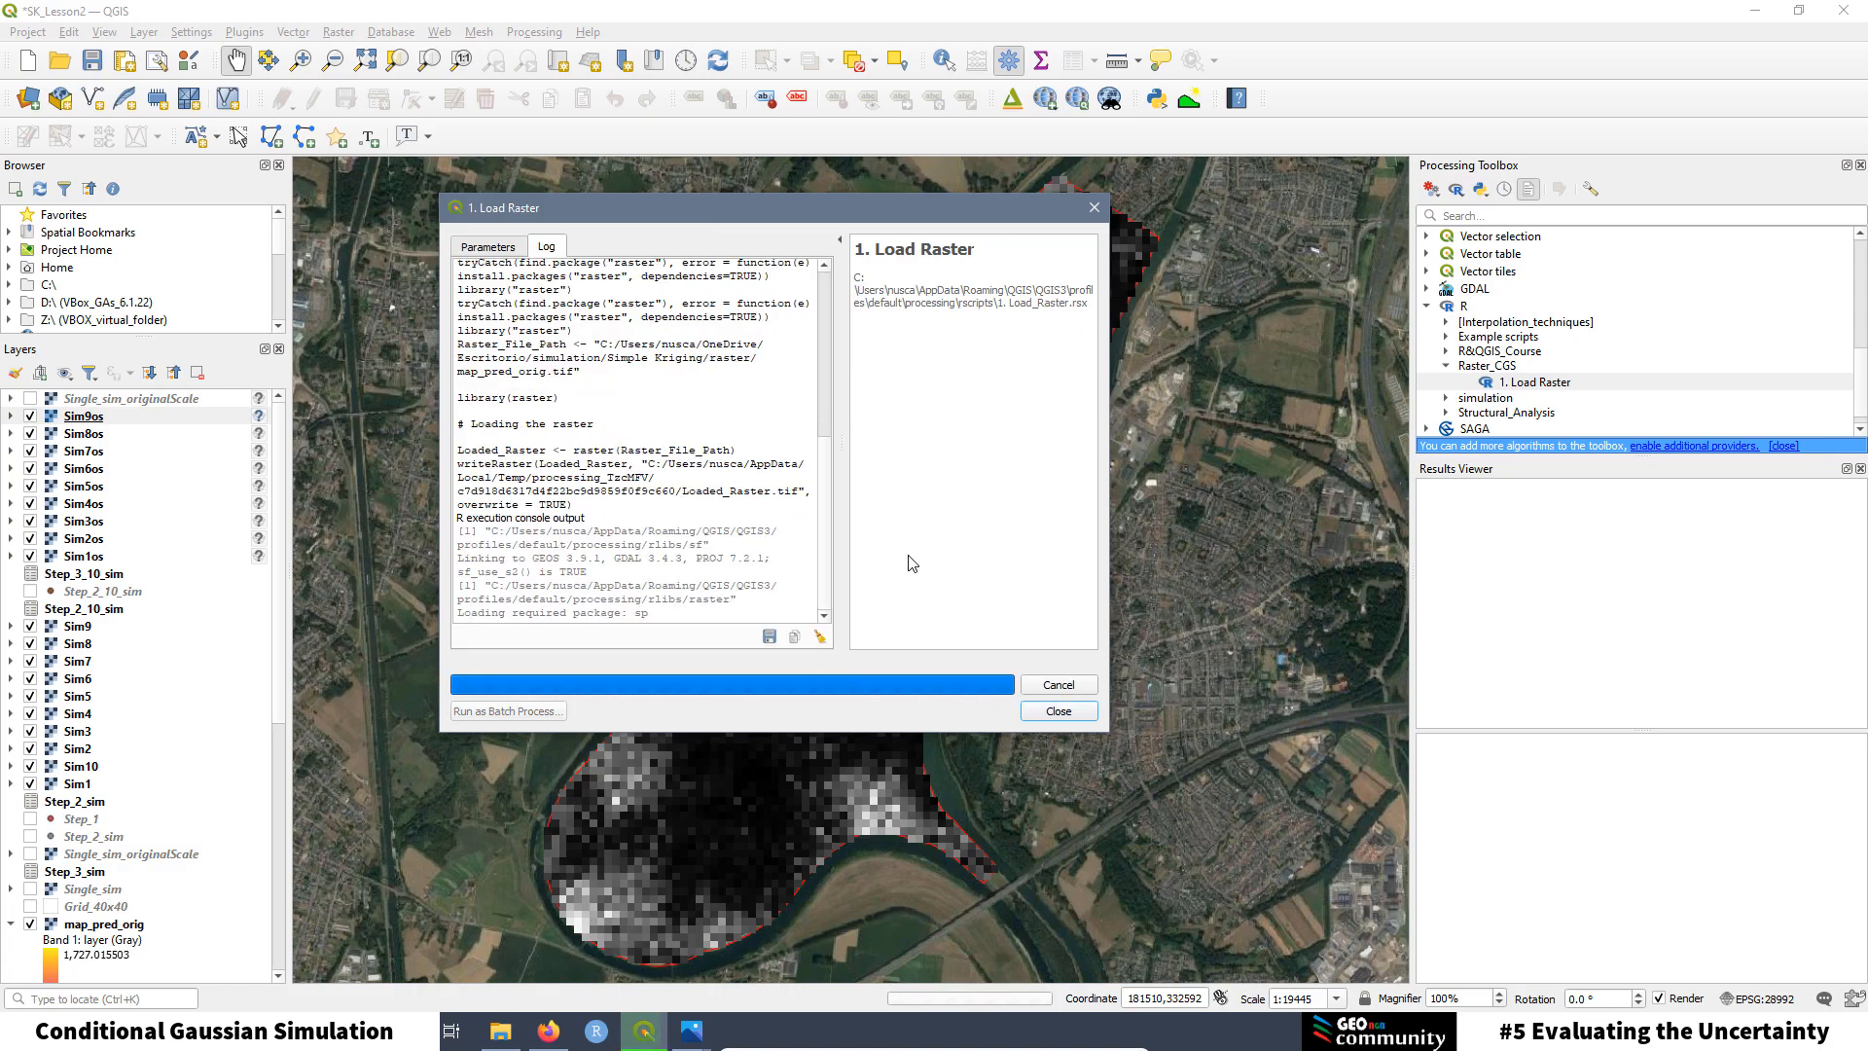
drag(600, 212, 1353, 218)
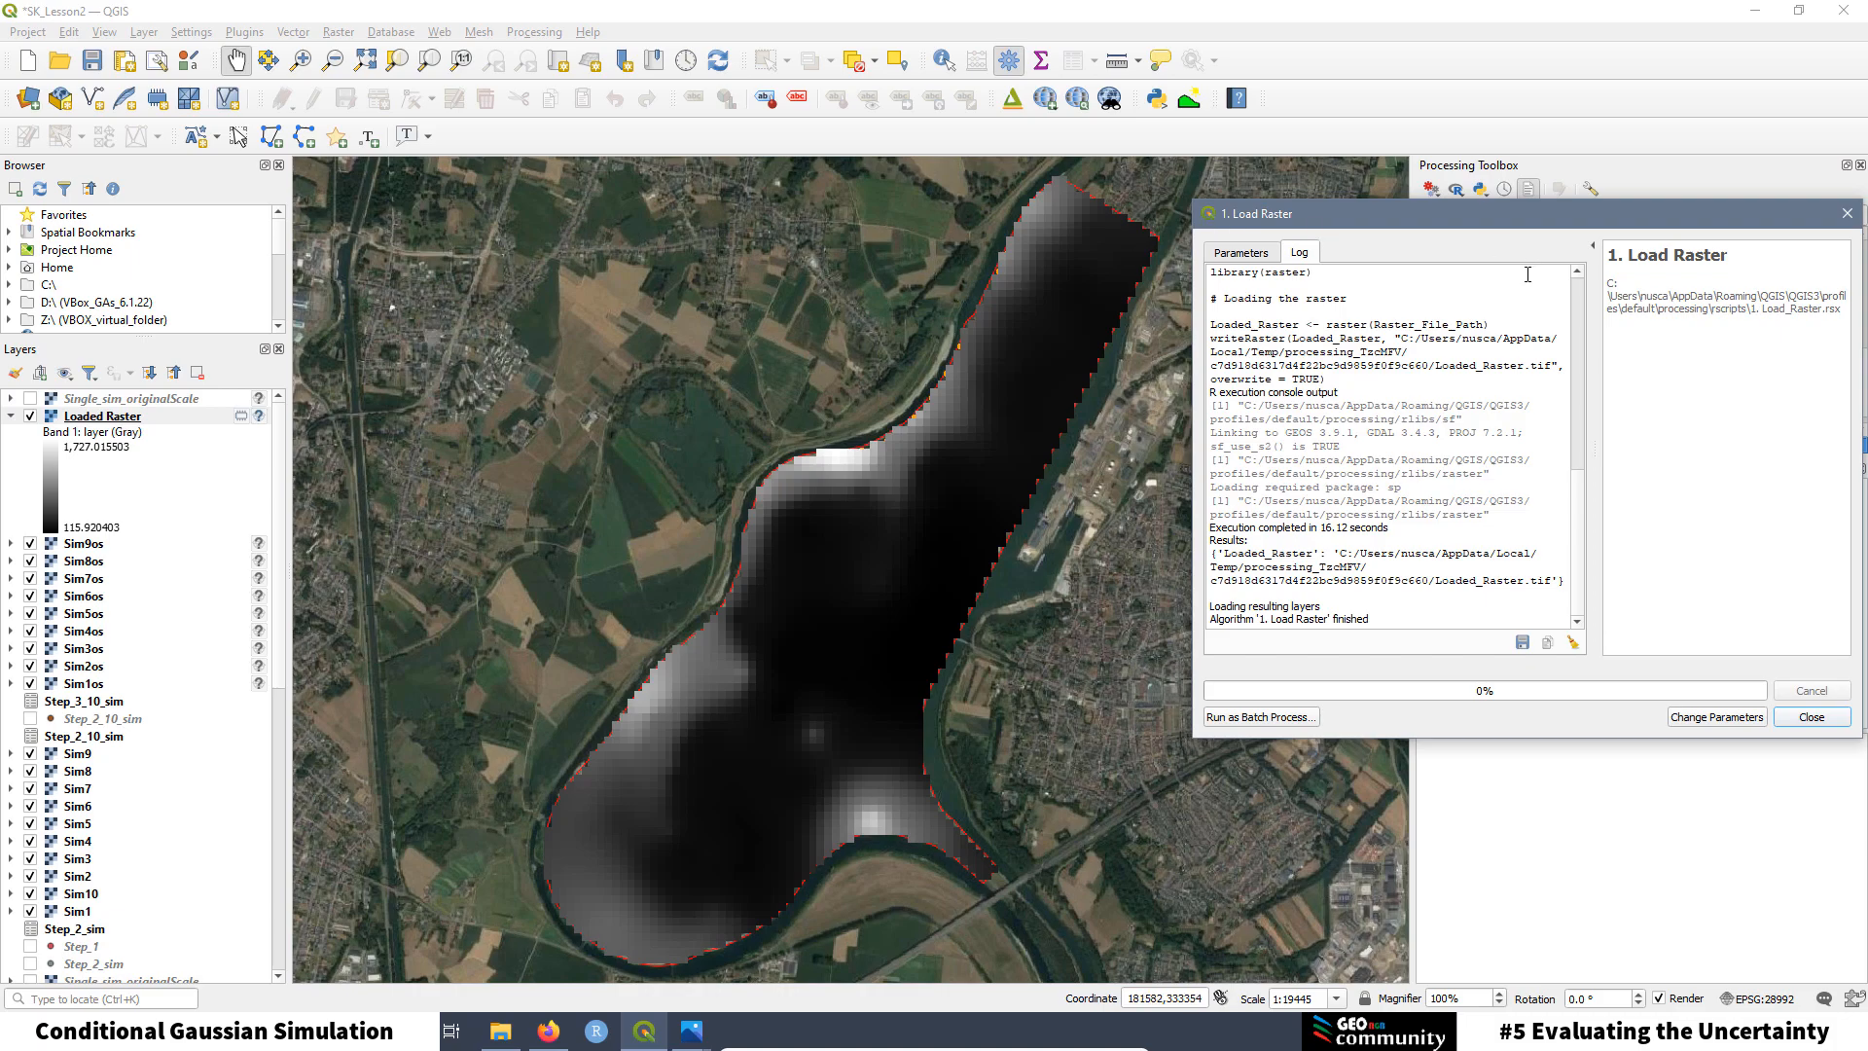
Step: Open the Load Raster script in the editor to check the Loaded_Raster output name, then close it
drag(1518, 214, 783, 164)
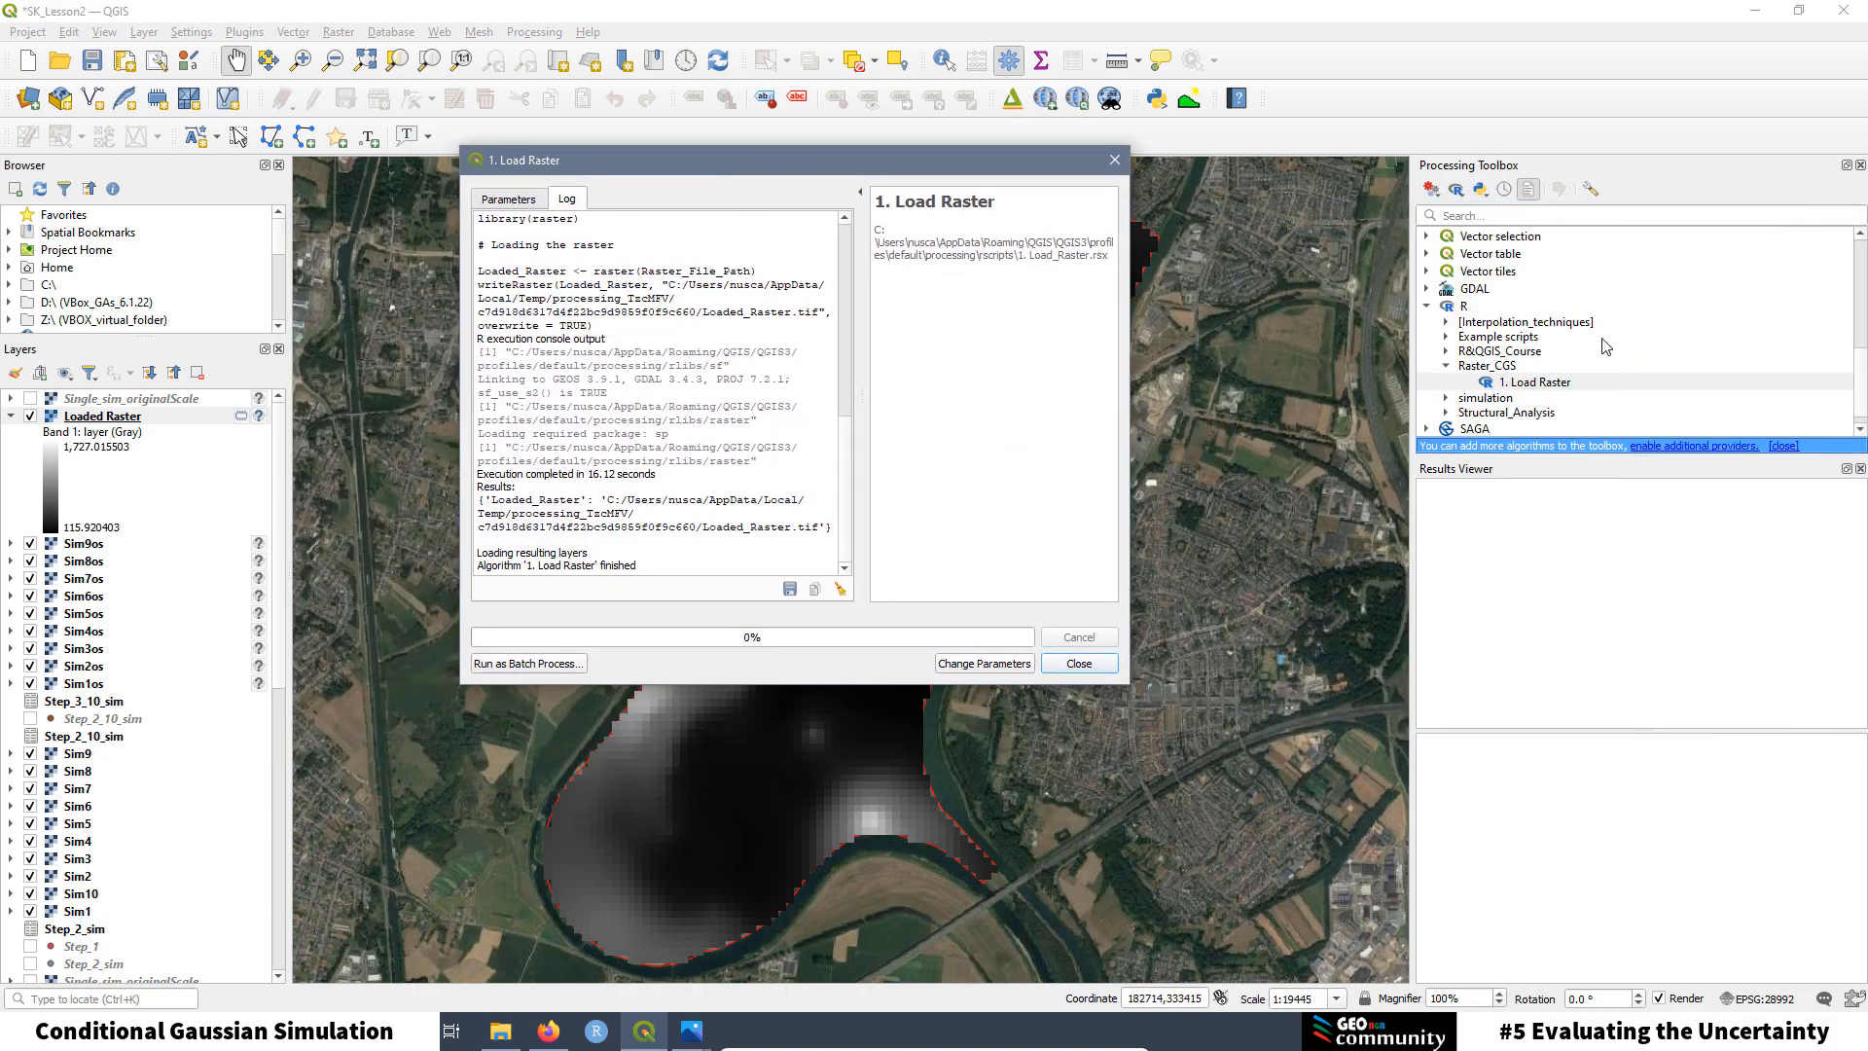
right_click(1541, 386)
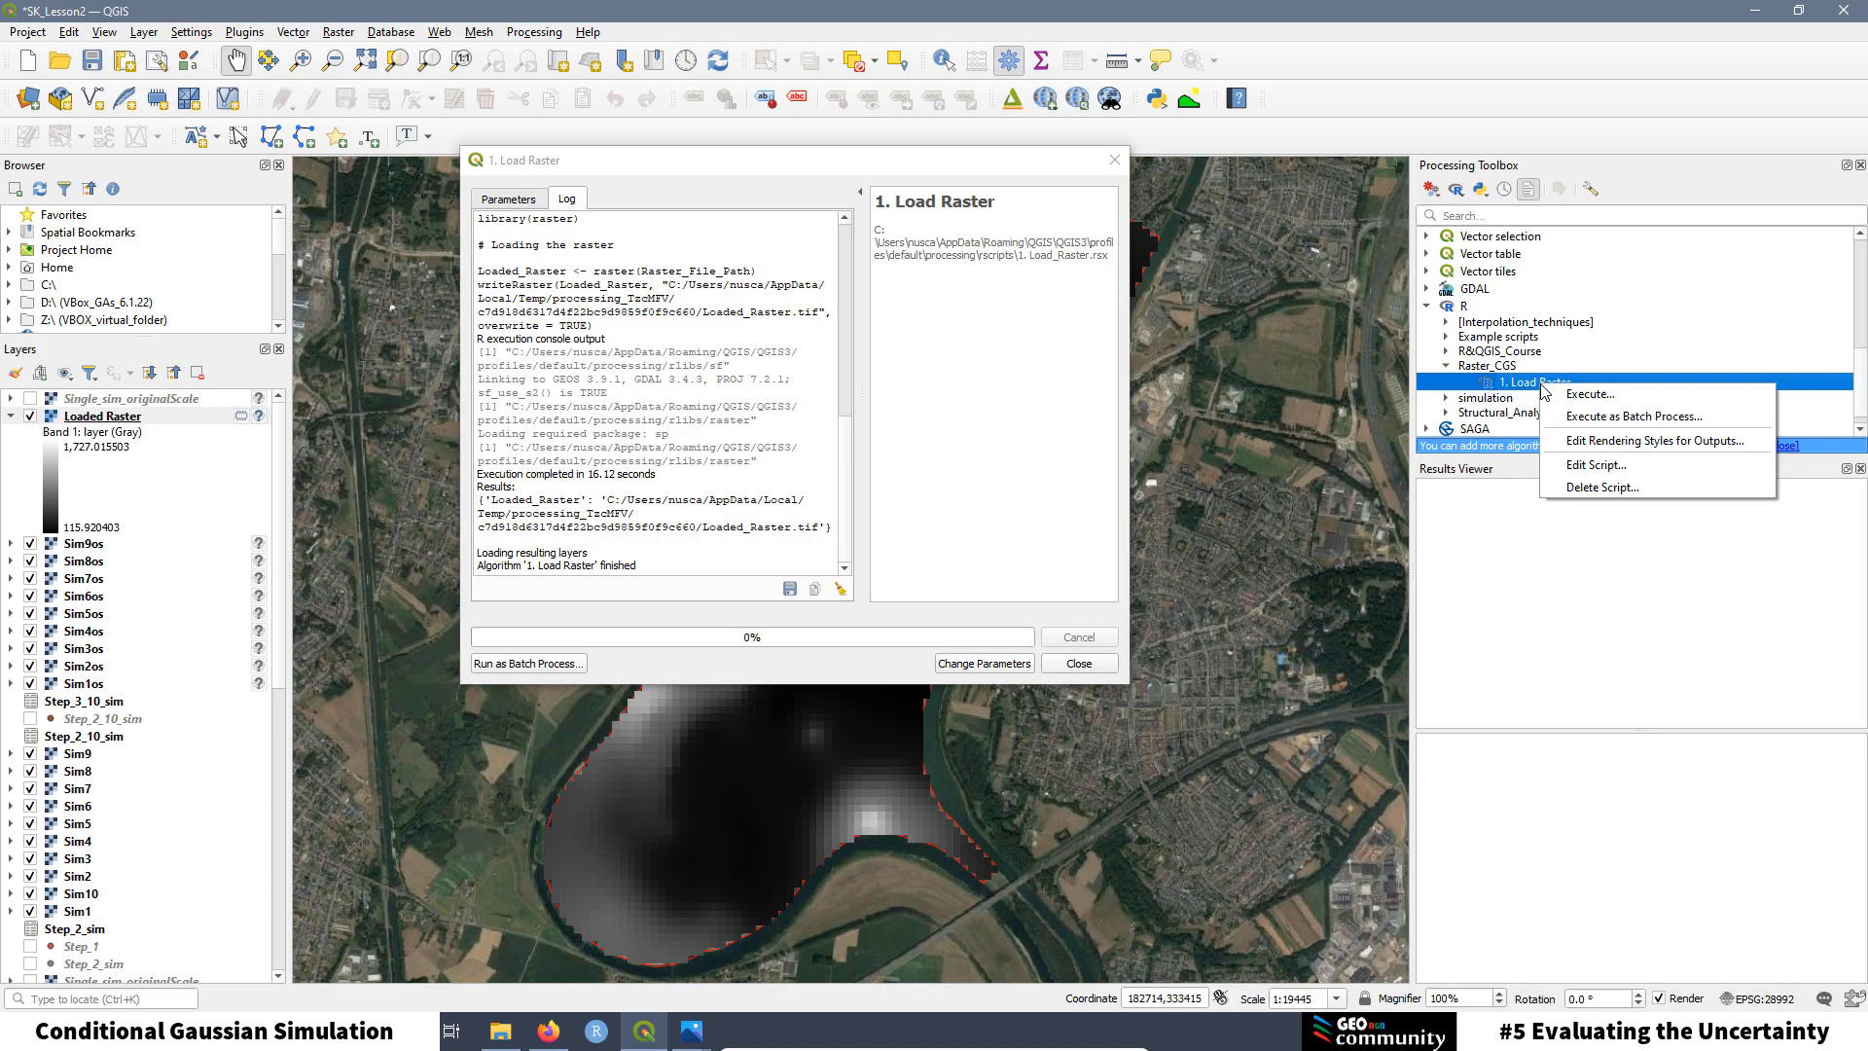
click(1596, 467)
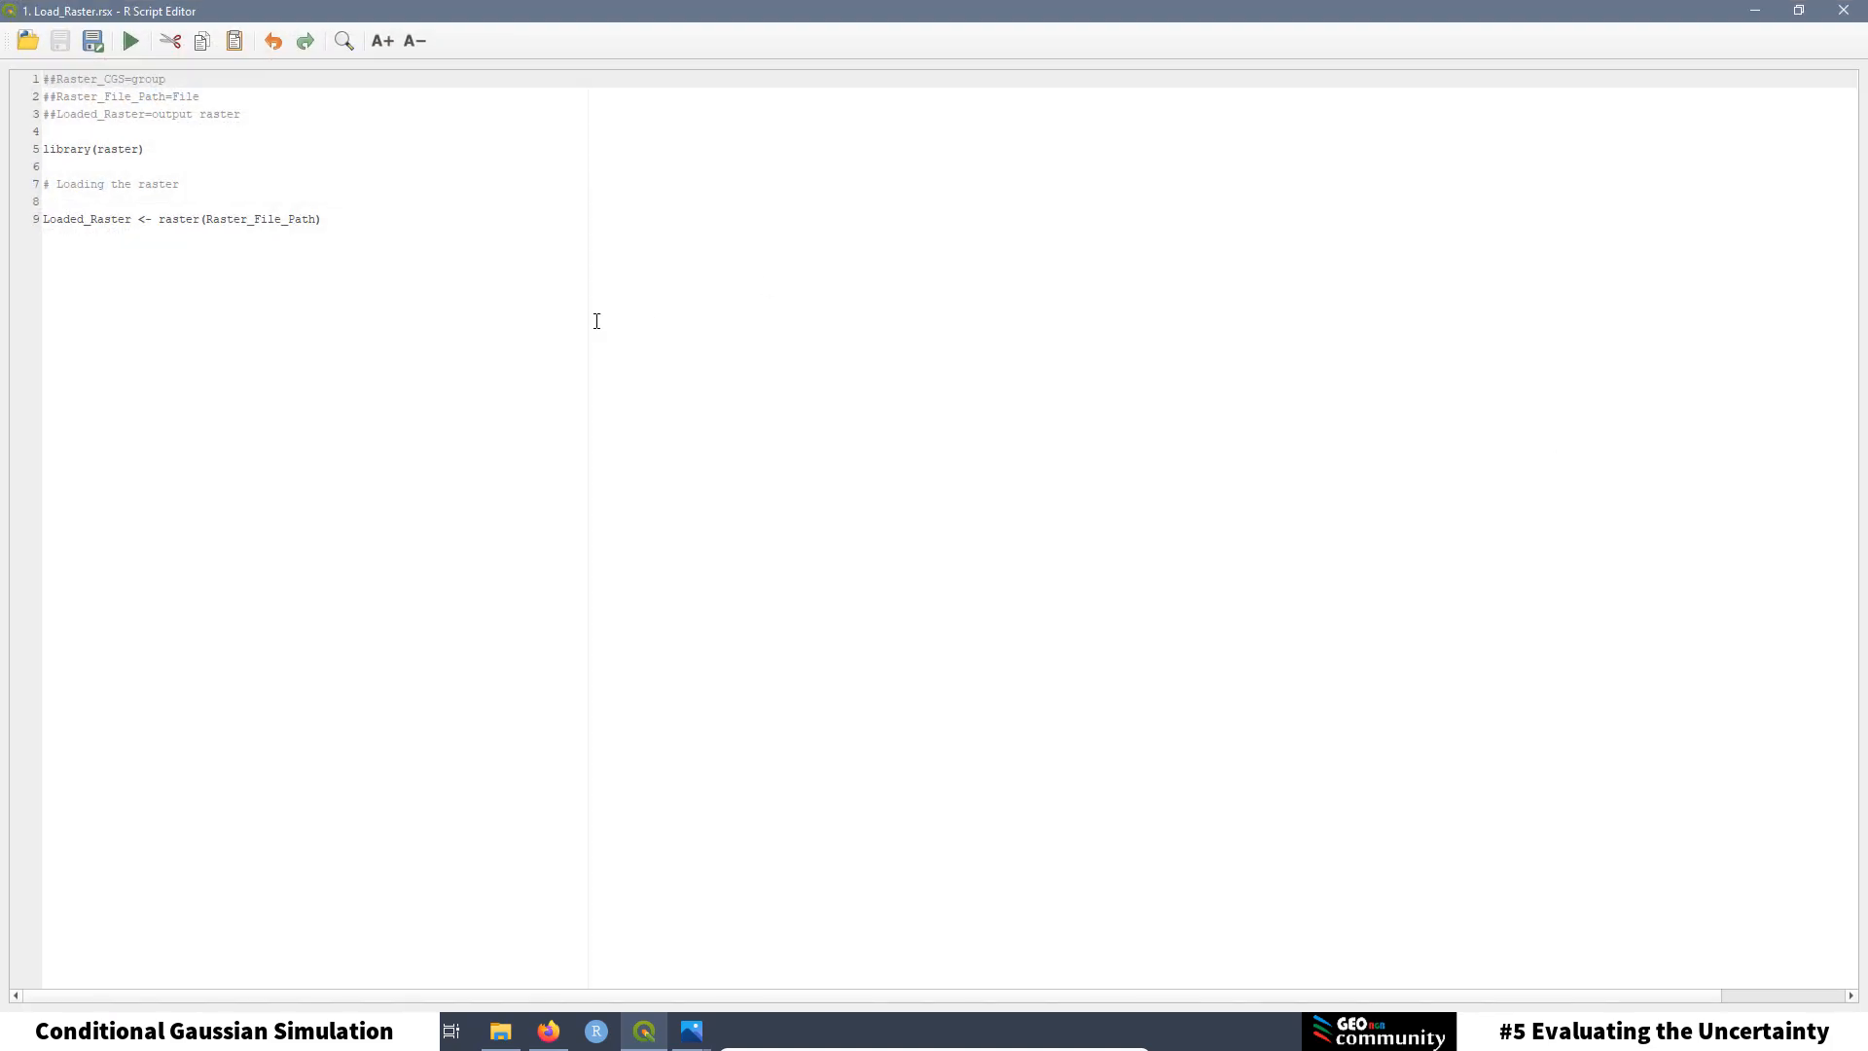
drag(136, 218, 39, 218)
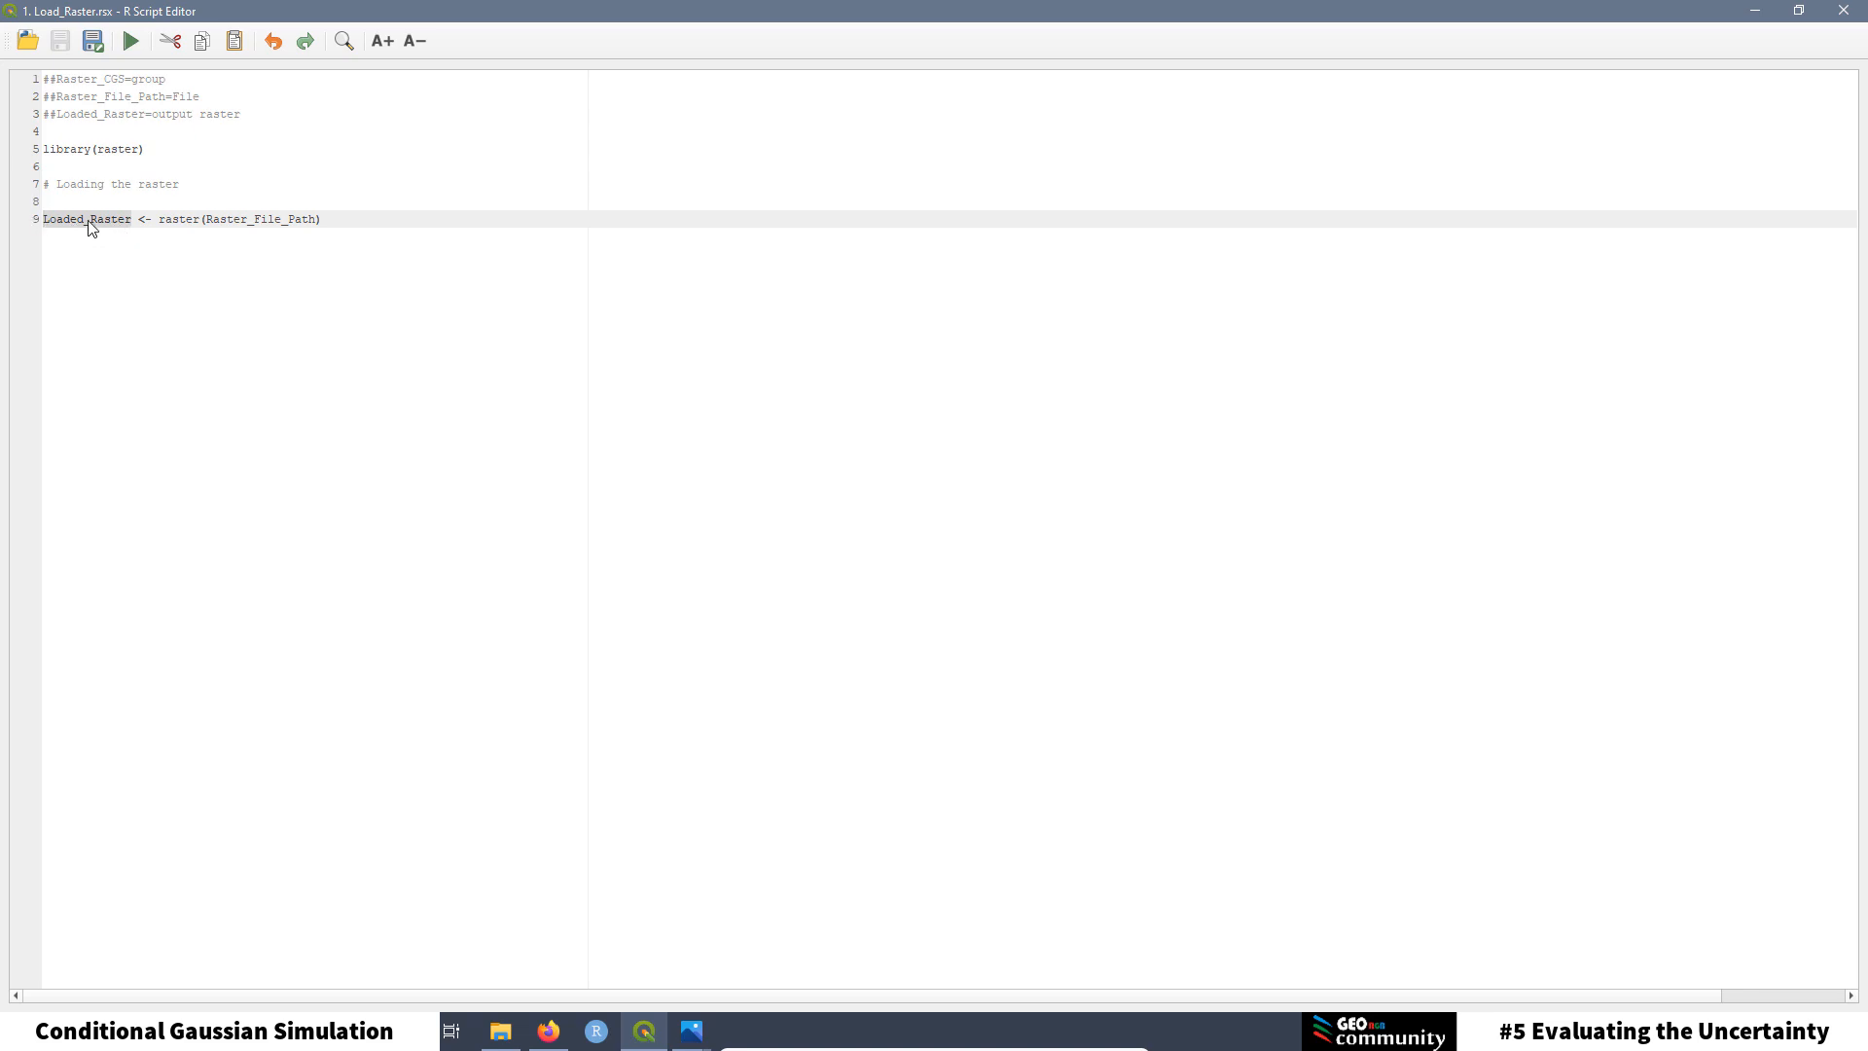
click(1844, 14)
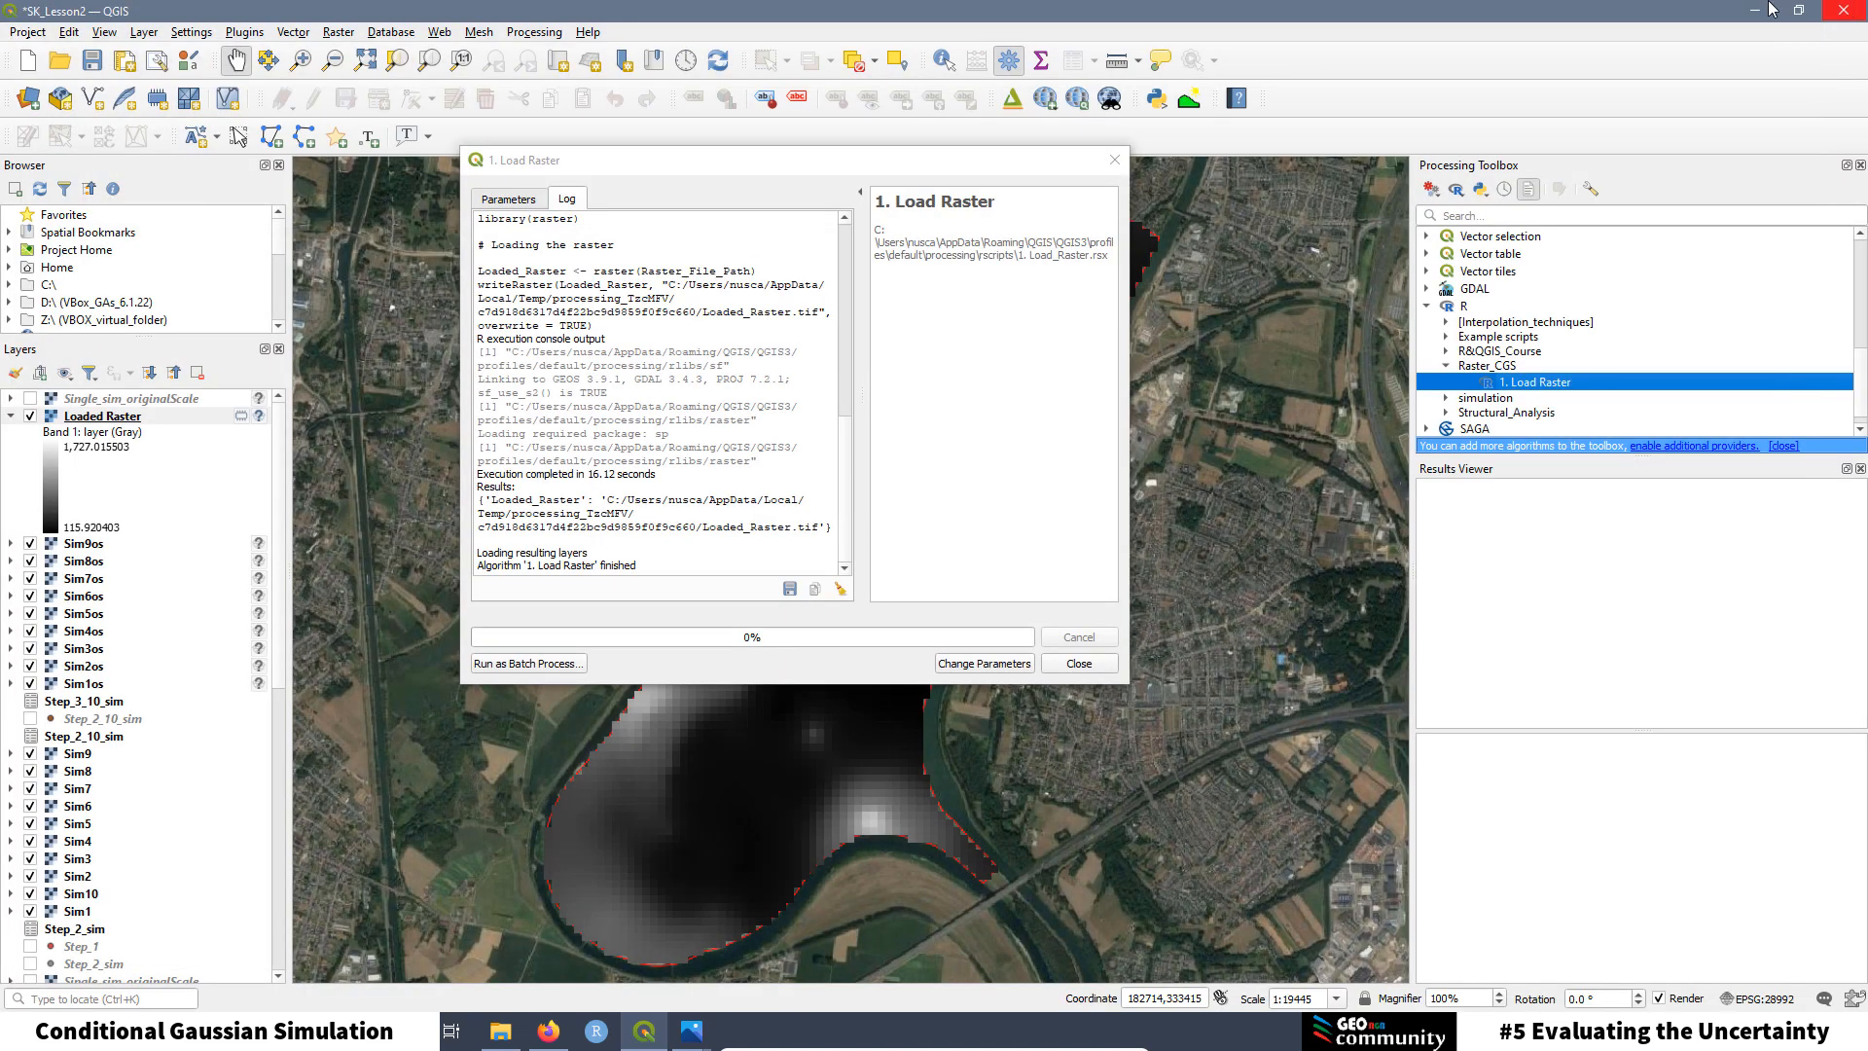
Step: Remove the Loaded Raster layer from the project and go back to the Parameters tab
right_click(101, 421)
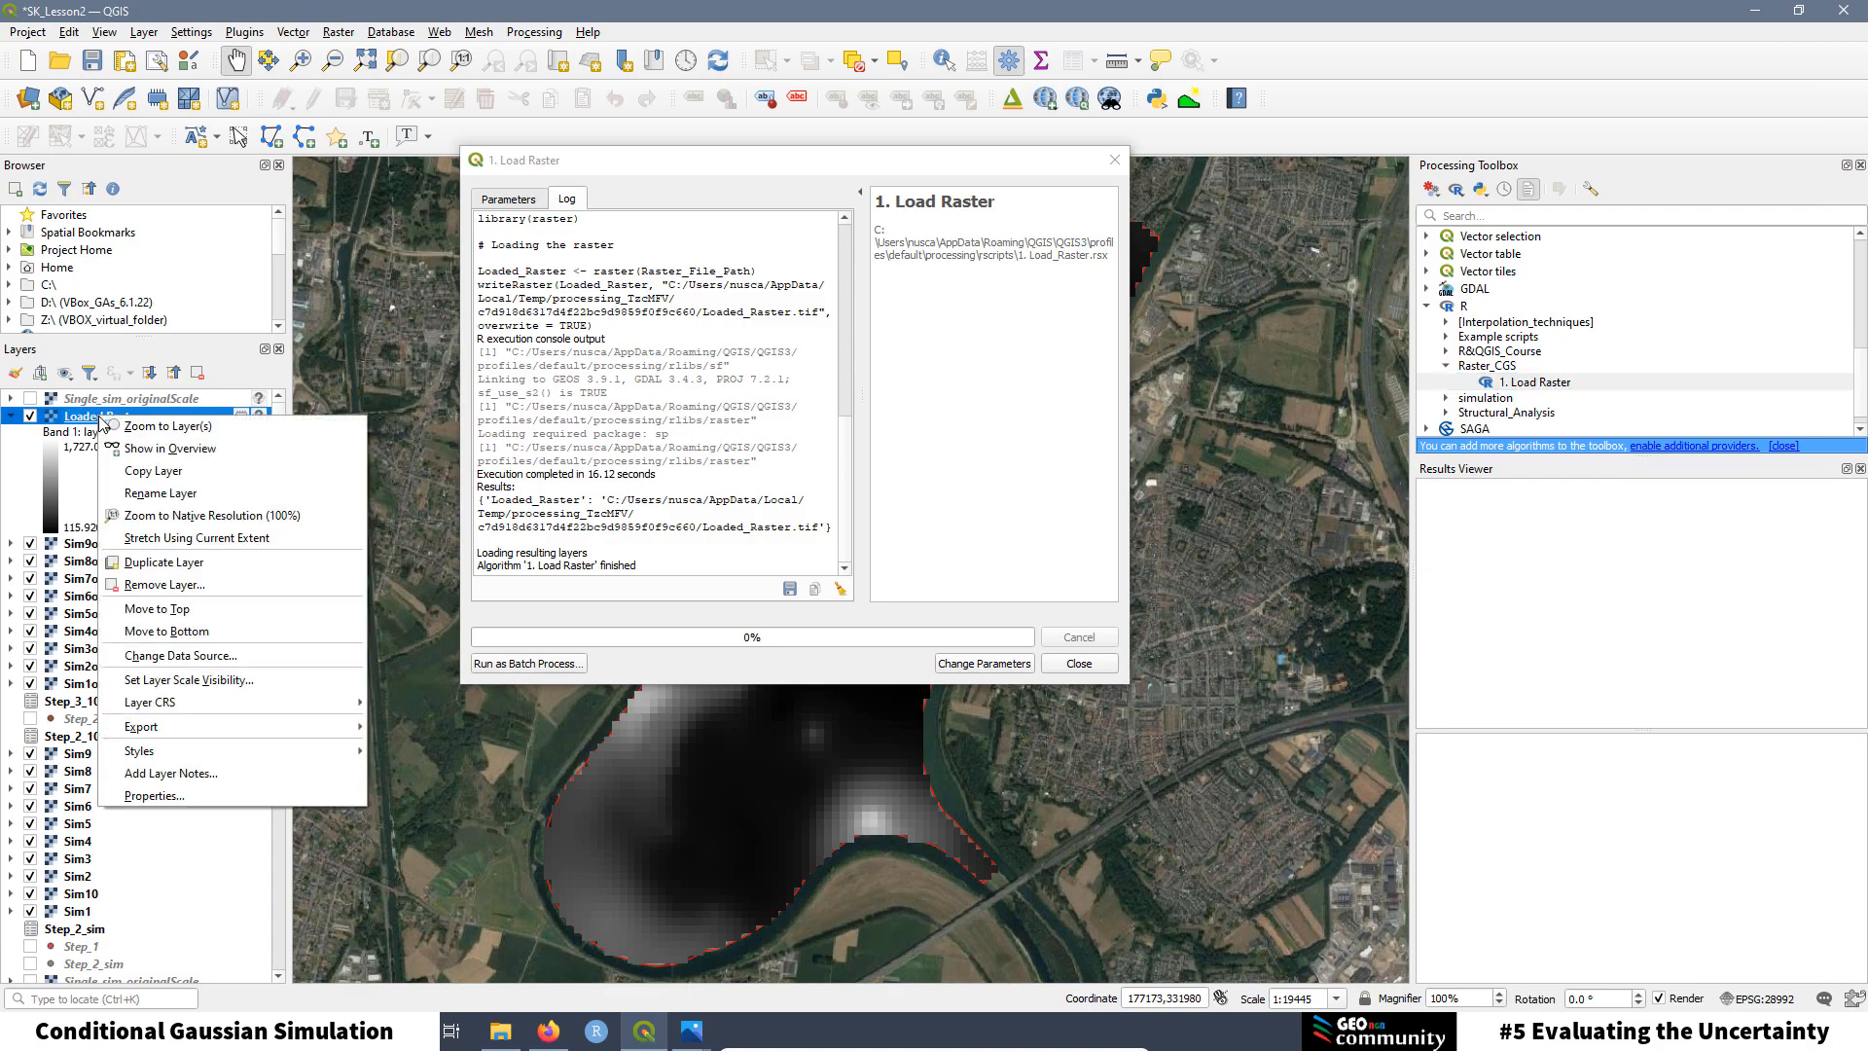
click(171, 585)
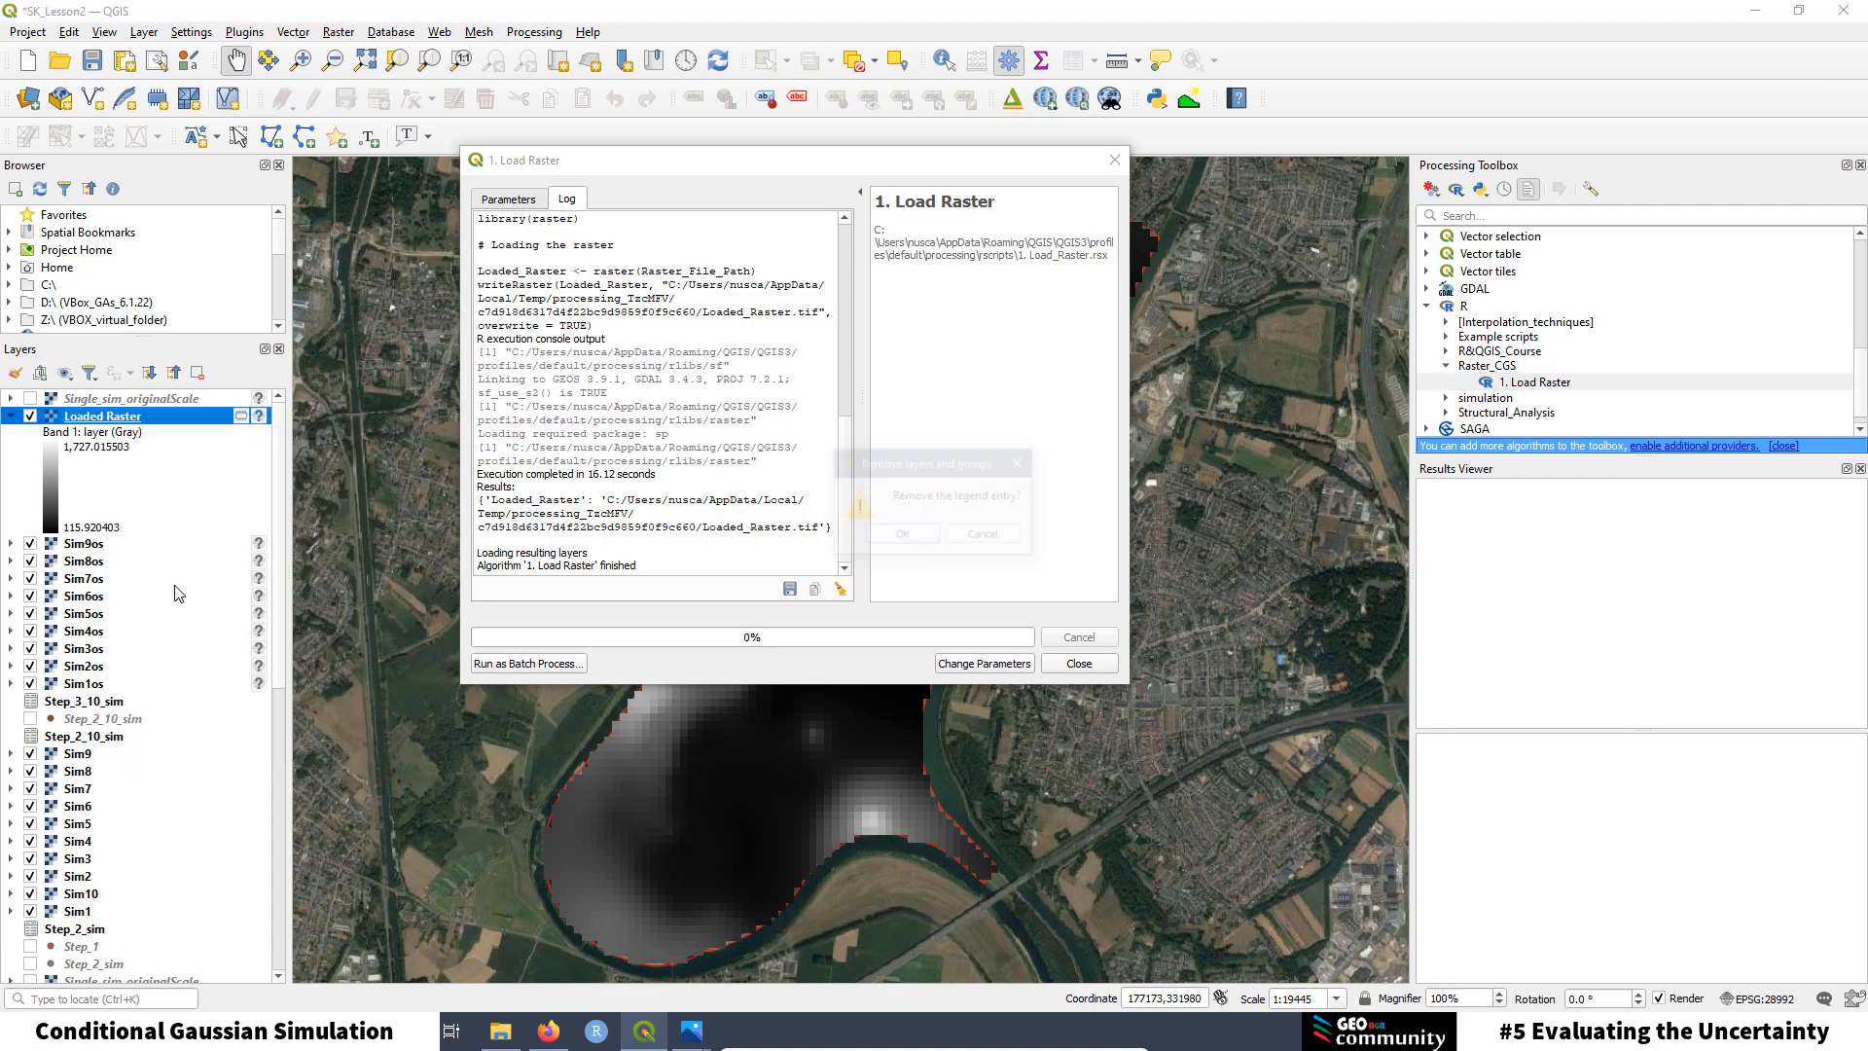
click(902, 535)
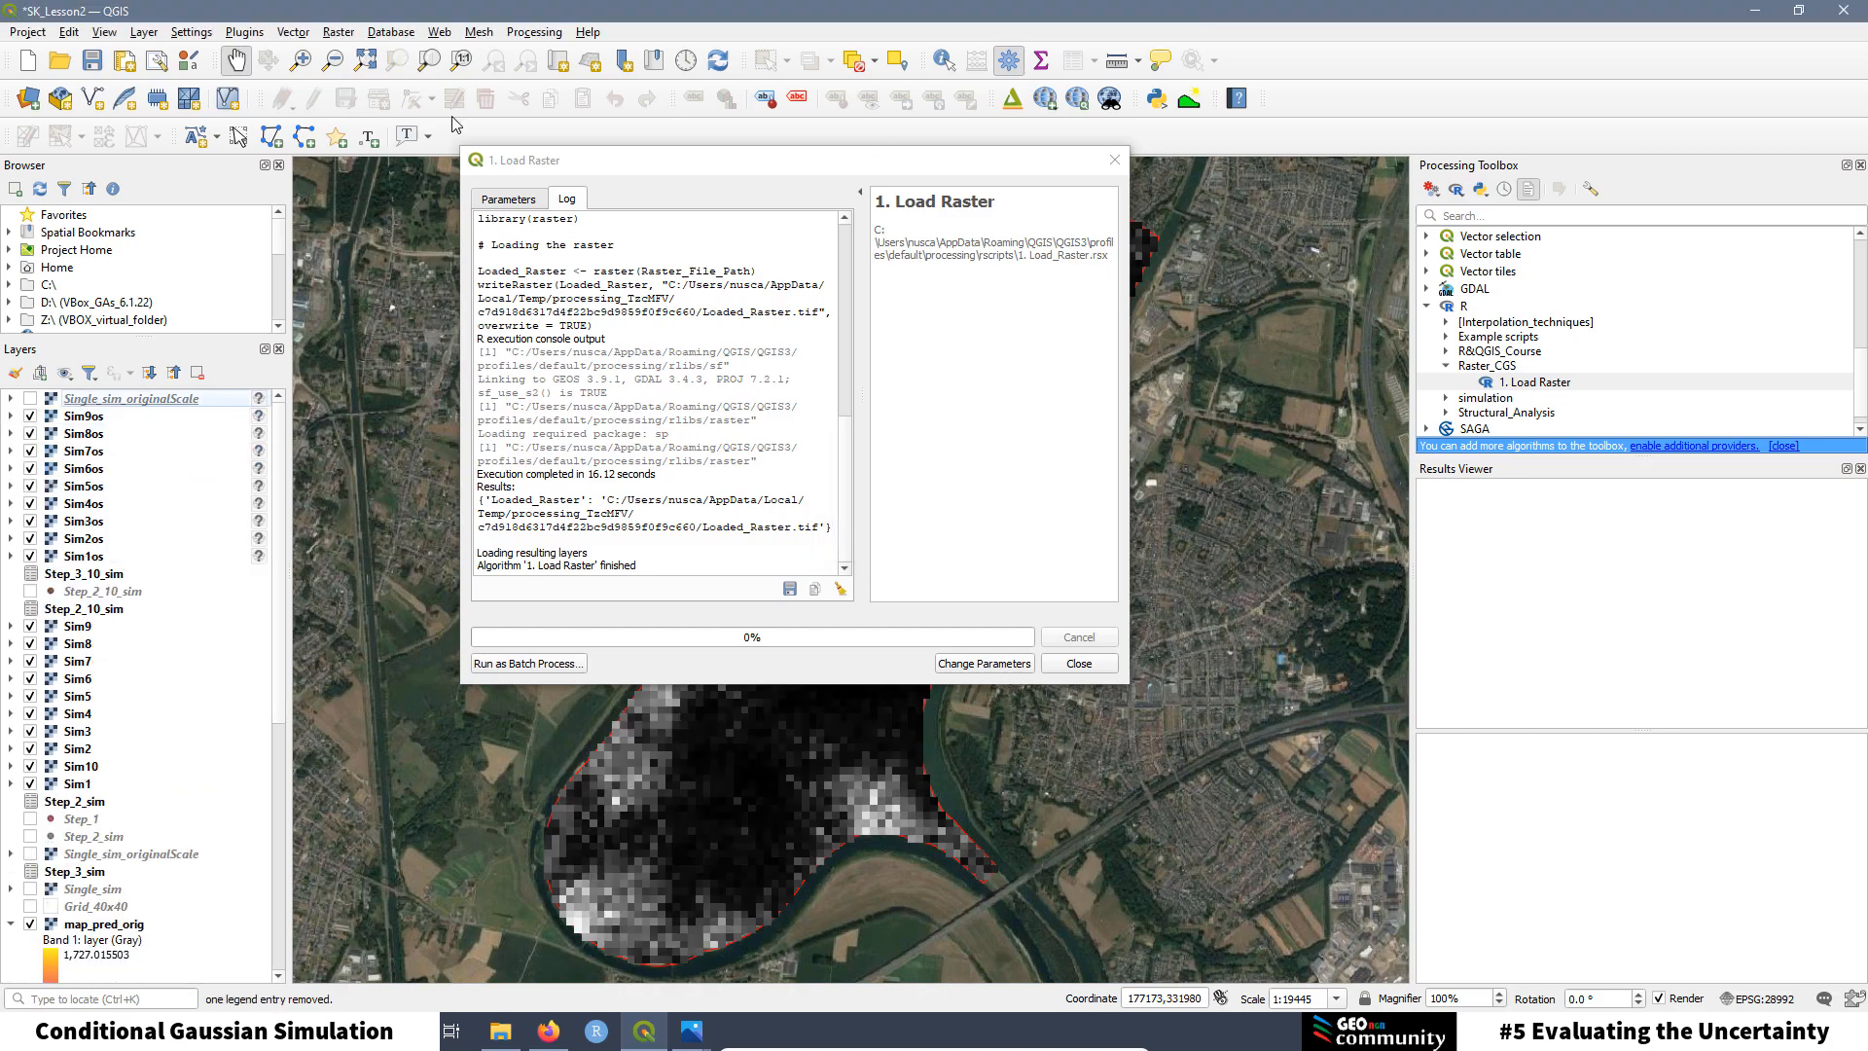
click(541, 197)
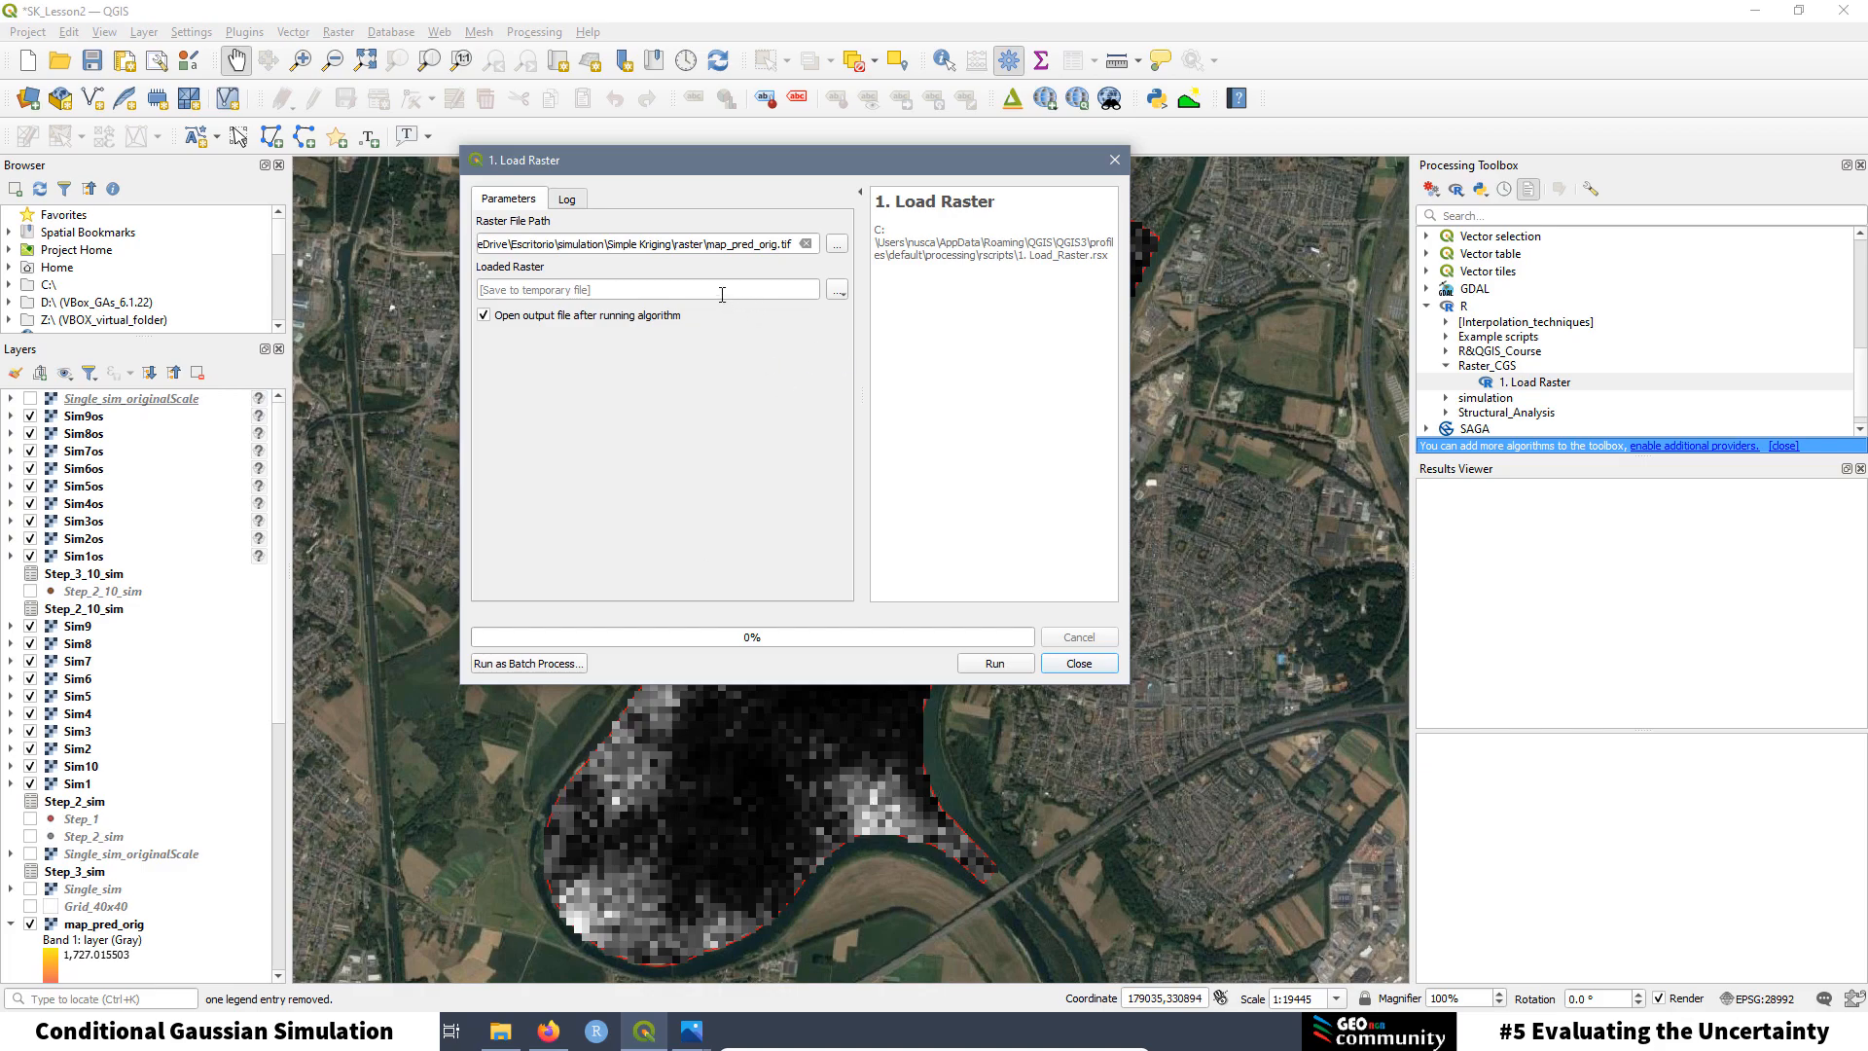
Step: Set the output to save as number1.tif in simulation > Evaluating_Uncertainty and rerun Load Raster
click(838, 290)
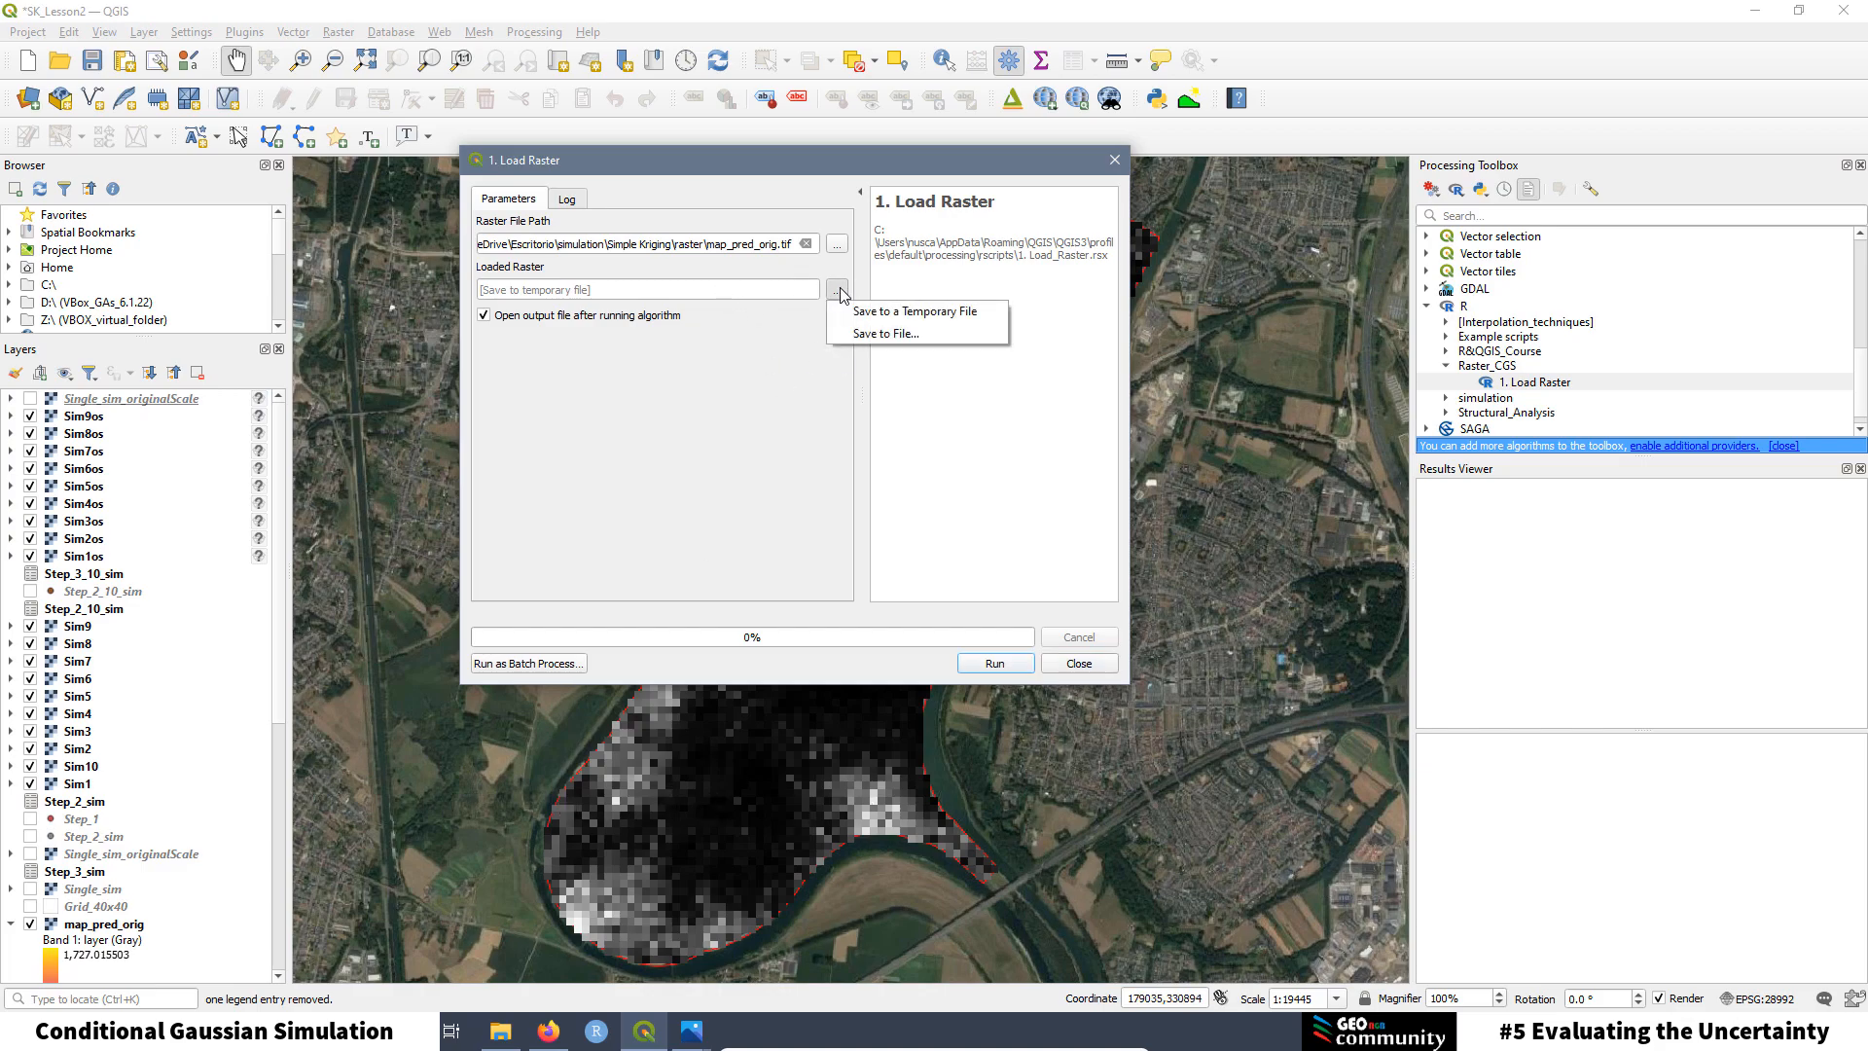
click(888, 335)
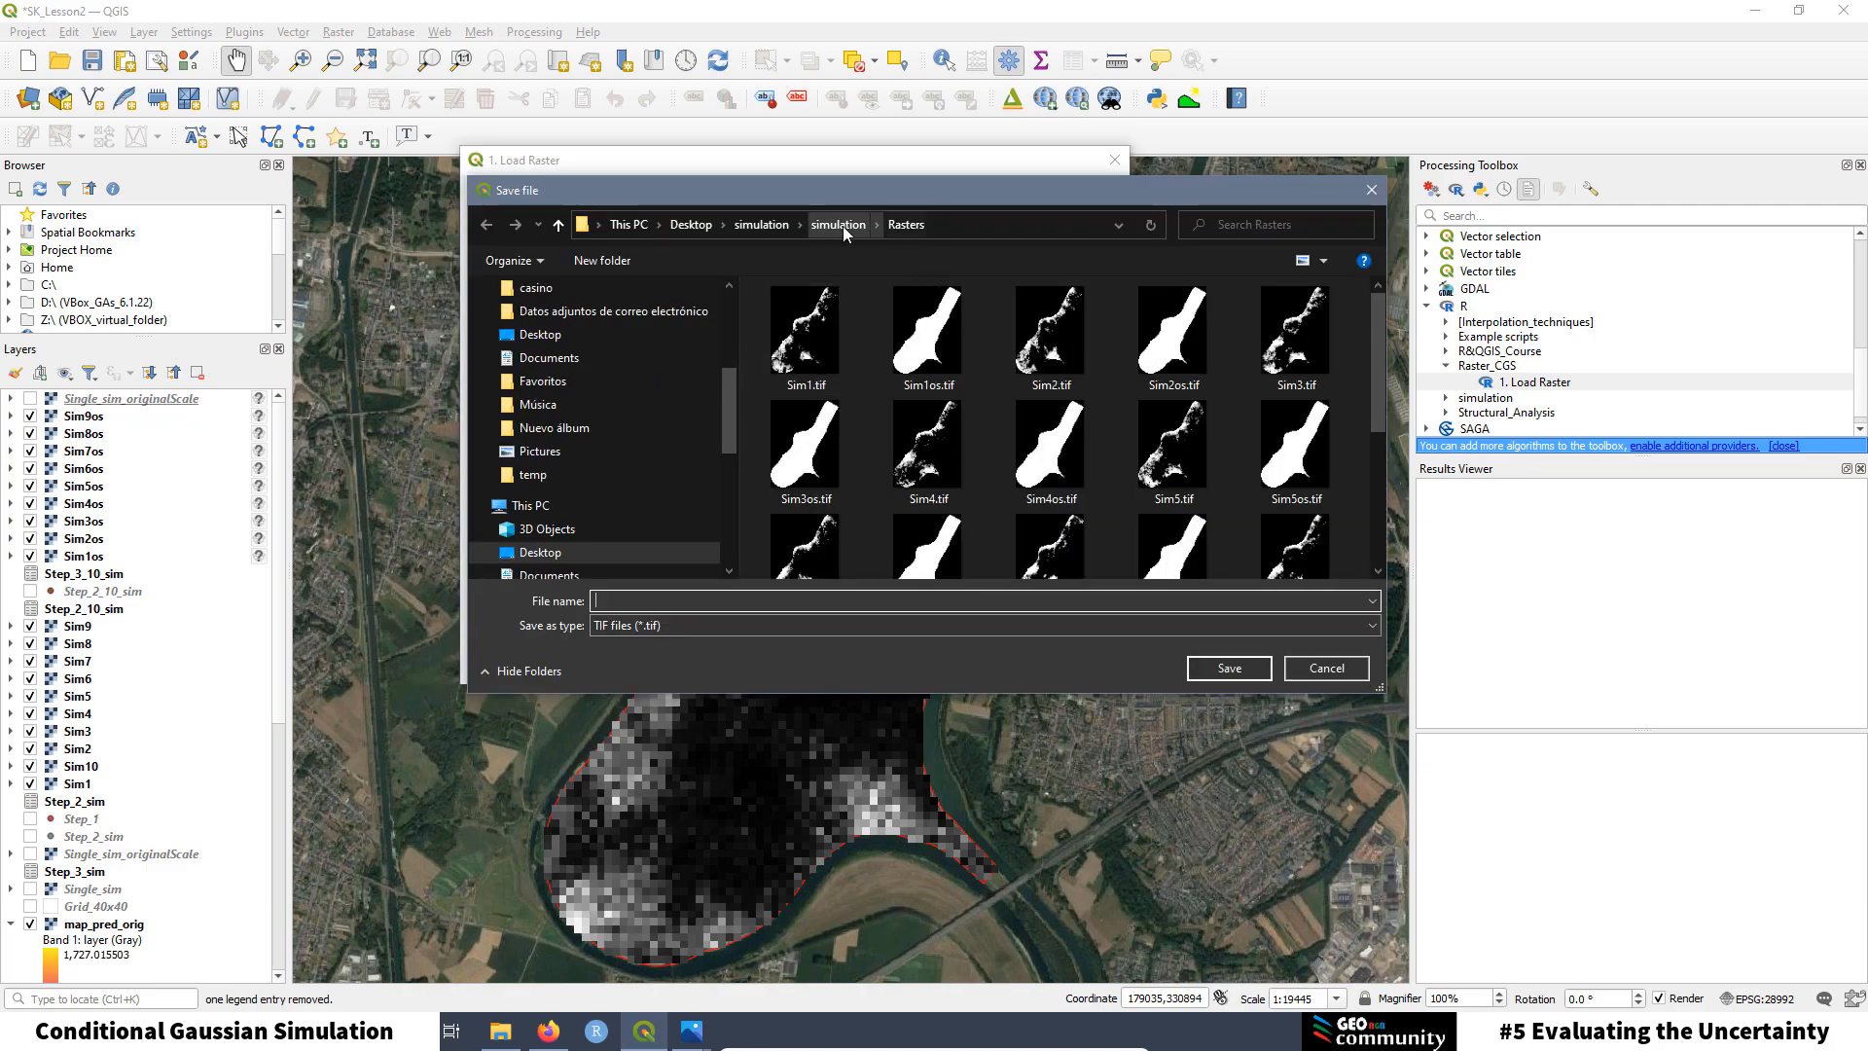
click(842, 223)
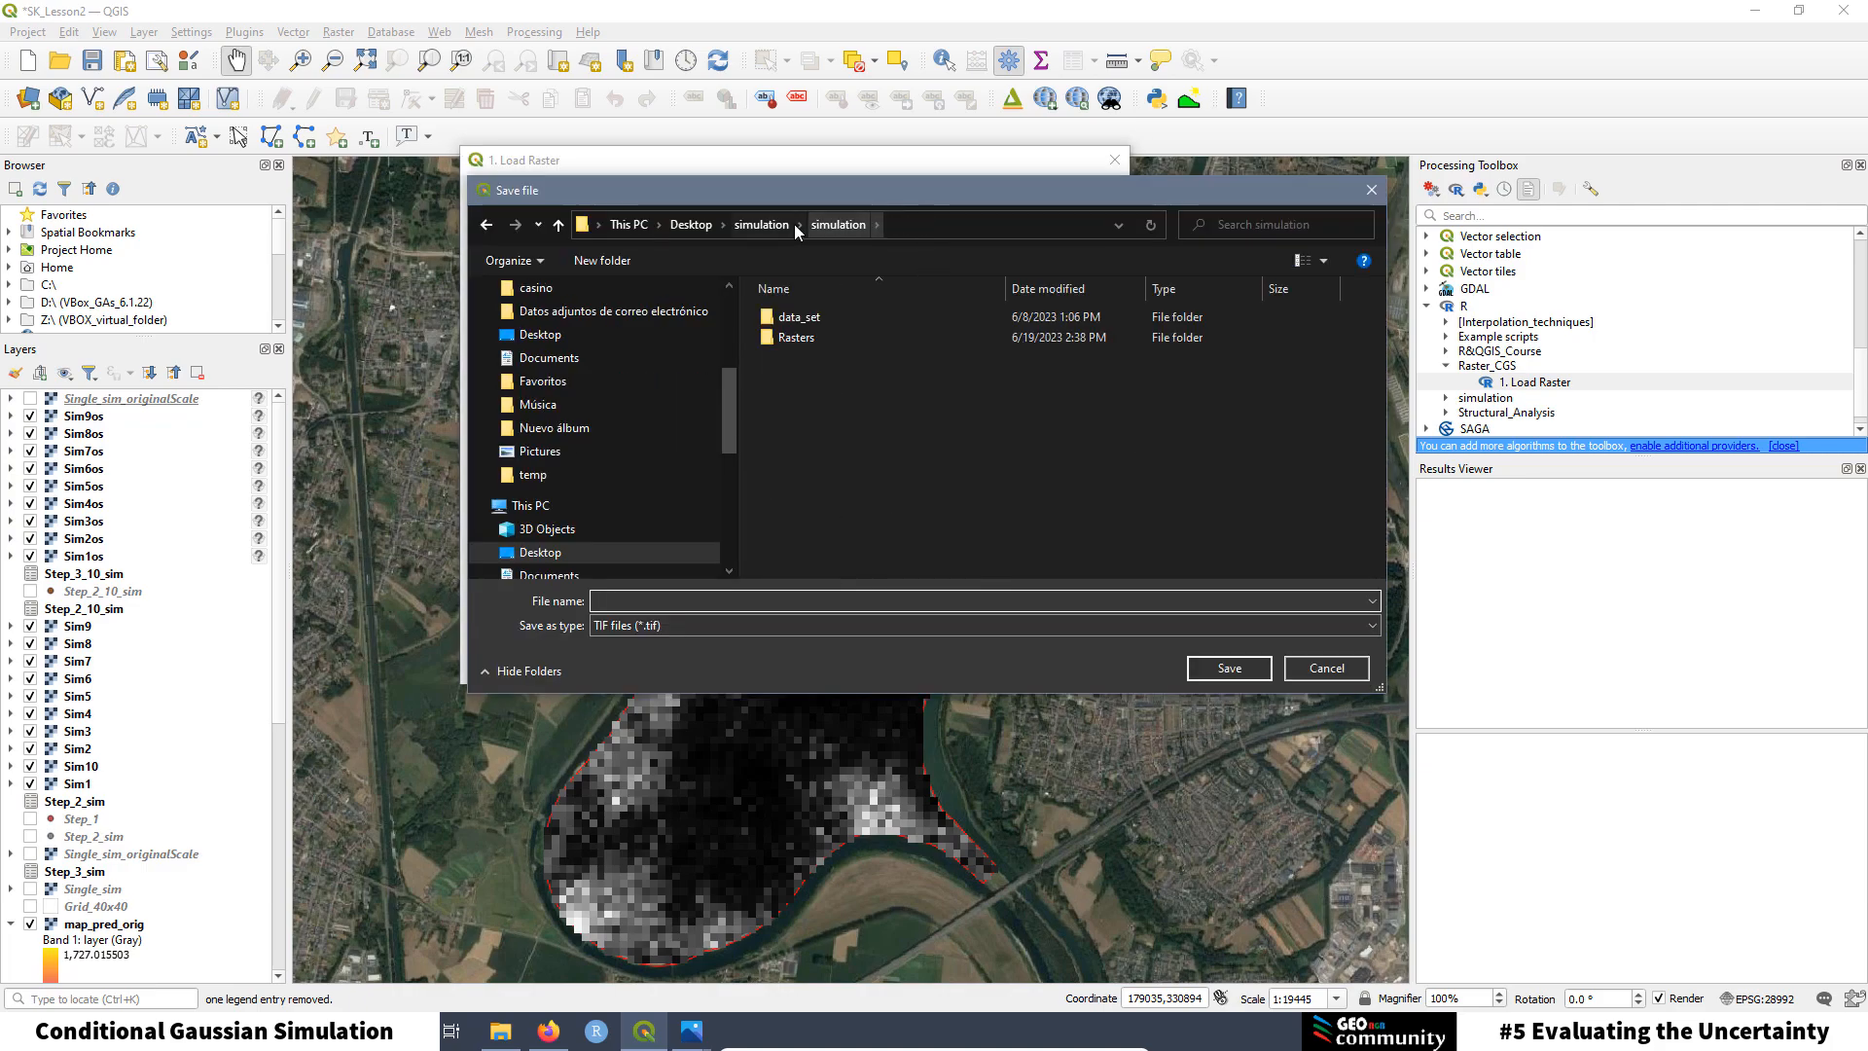
click(763, 226)
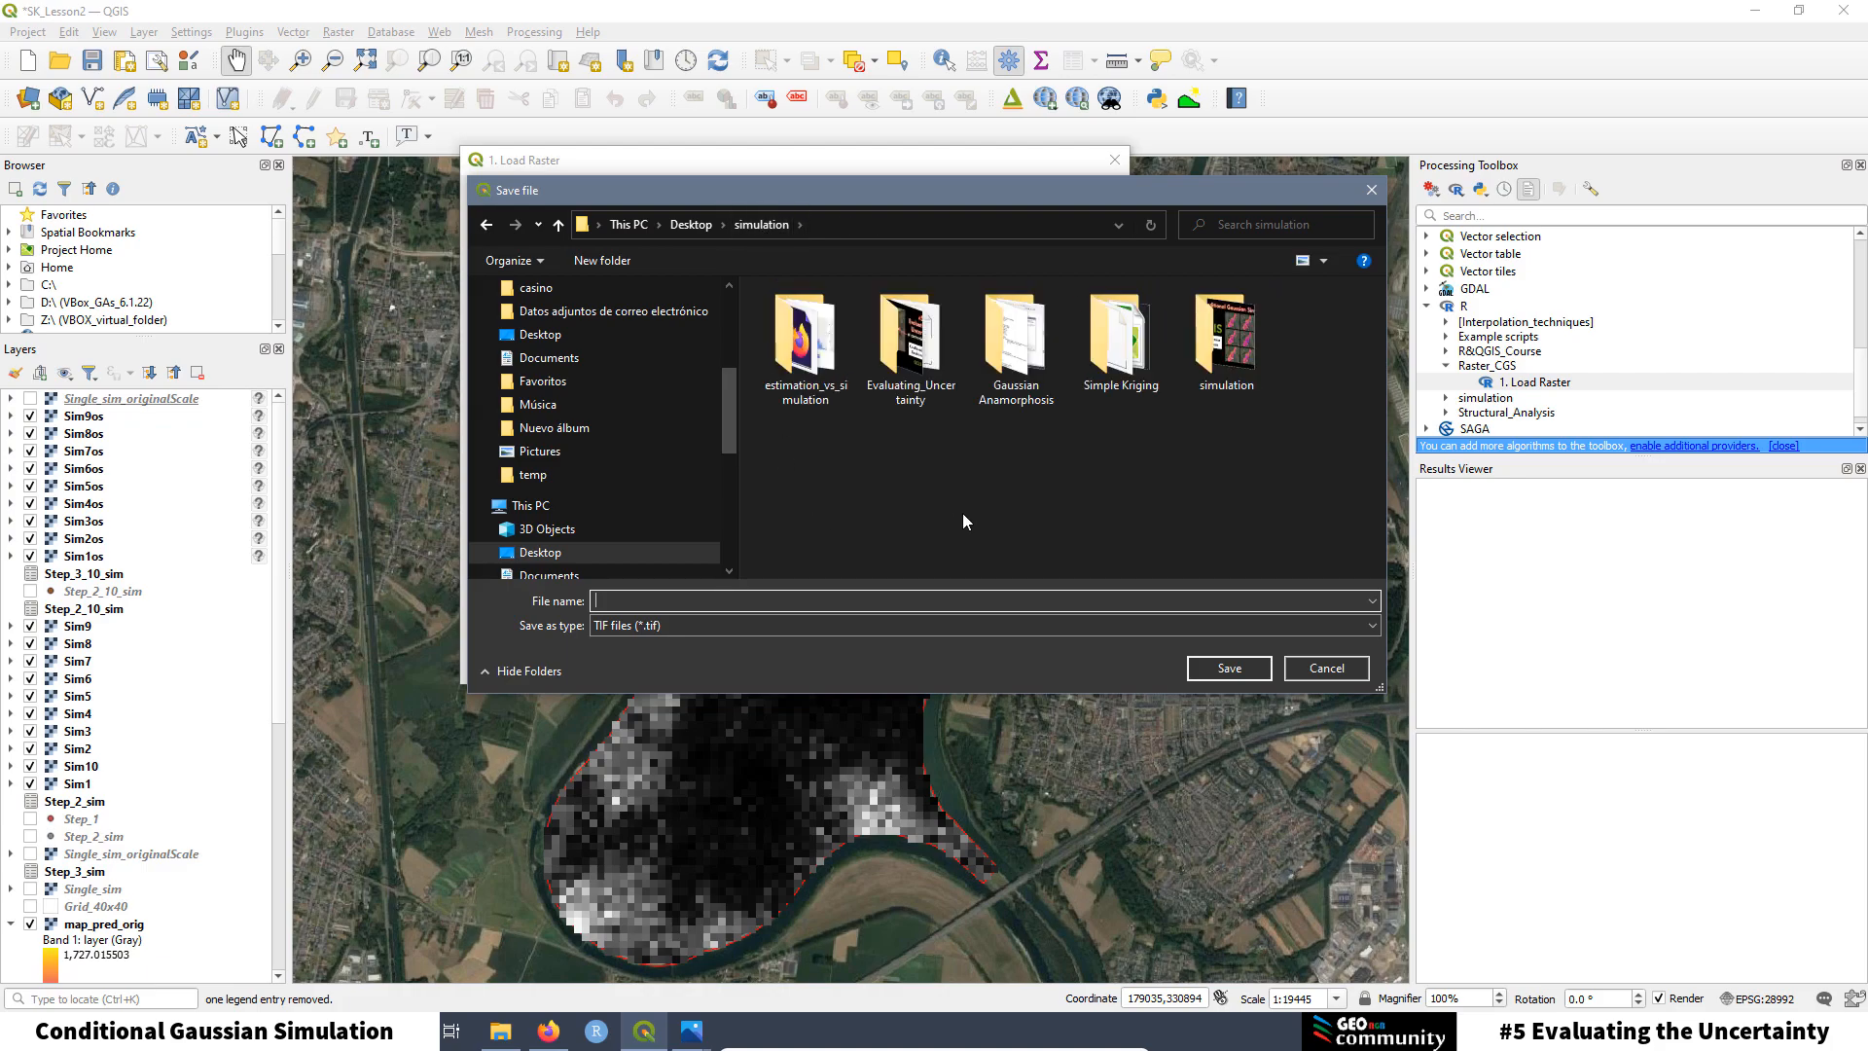
double_click(889, 343)
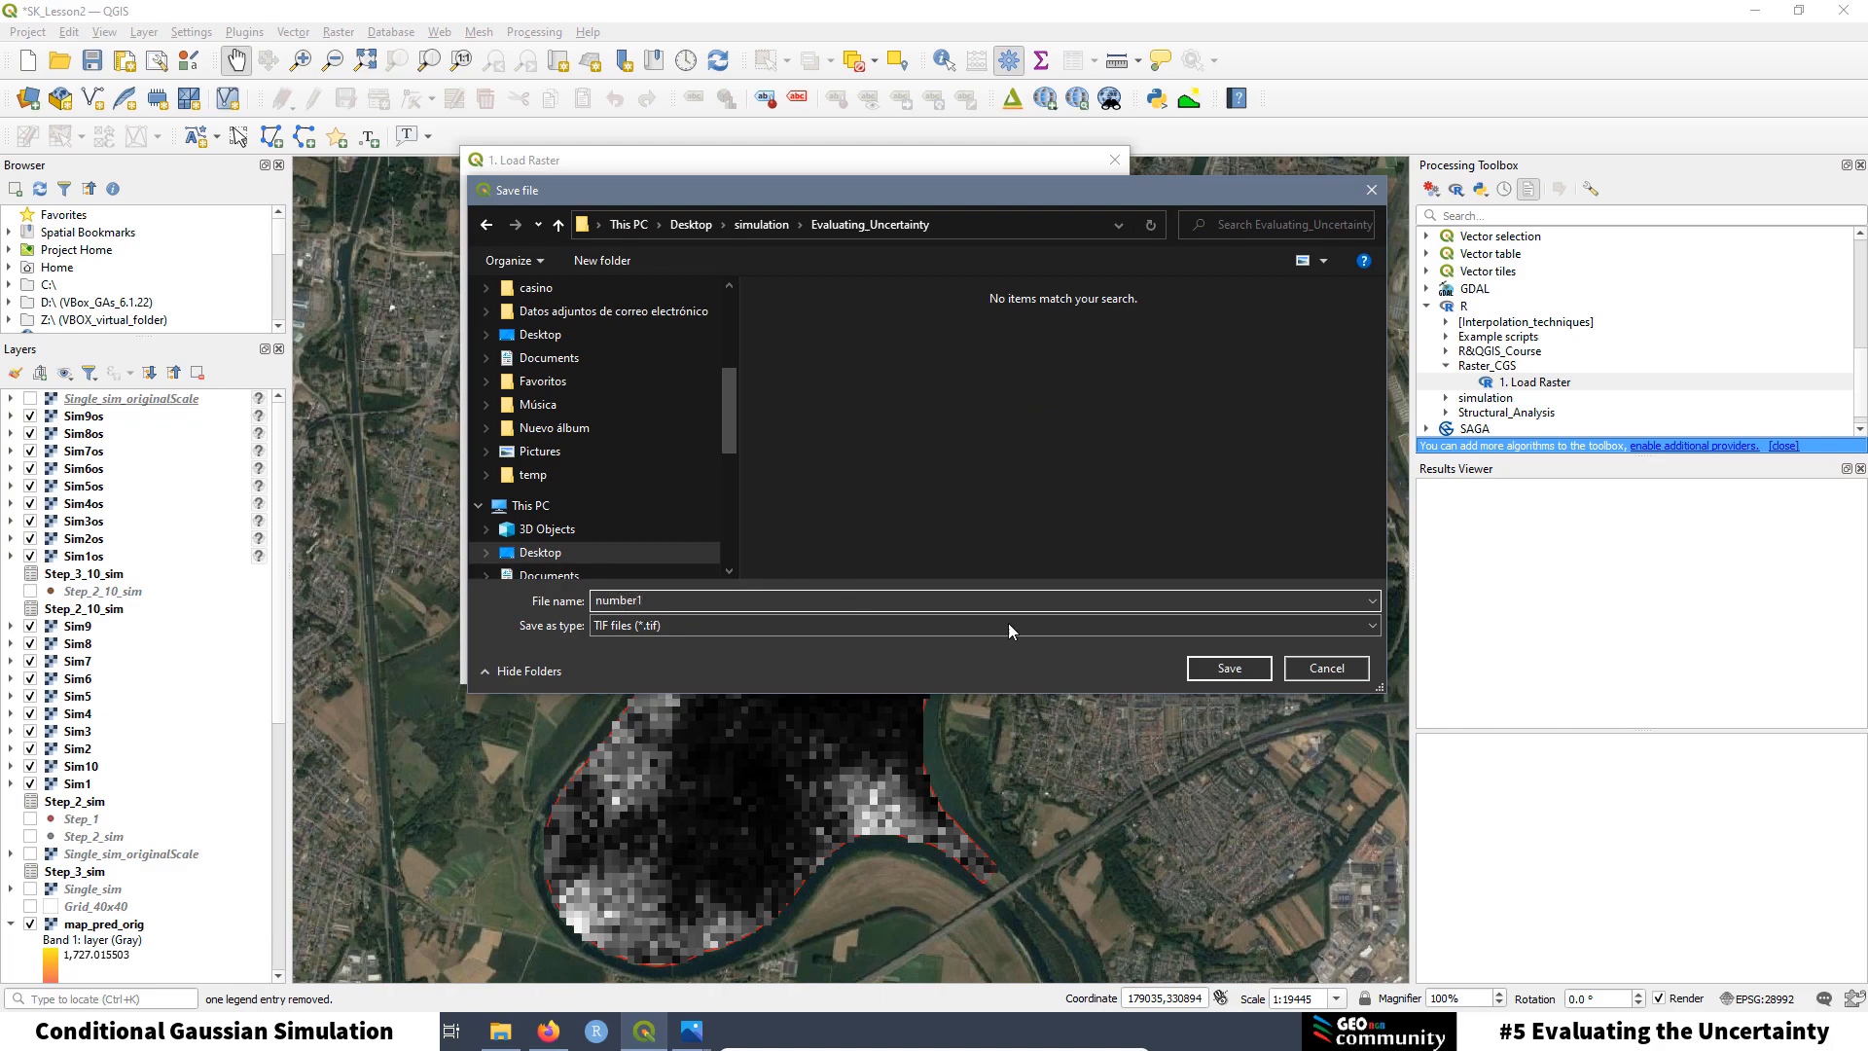
click(1247, 669)
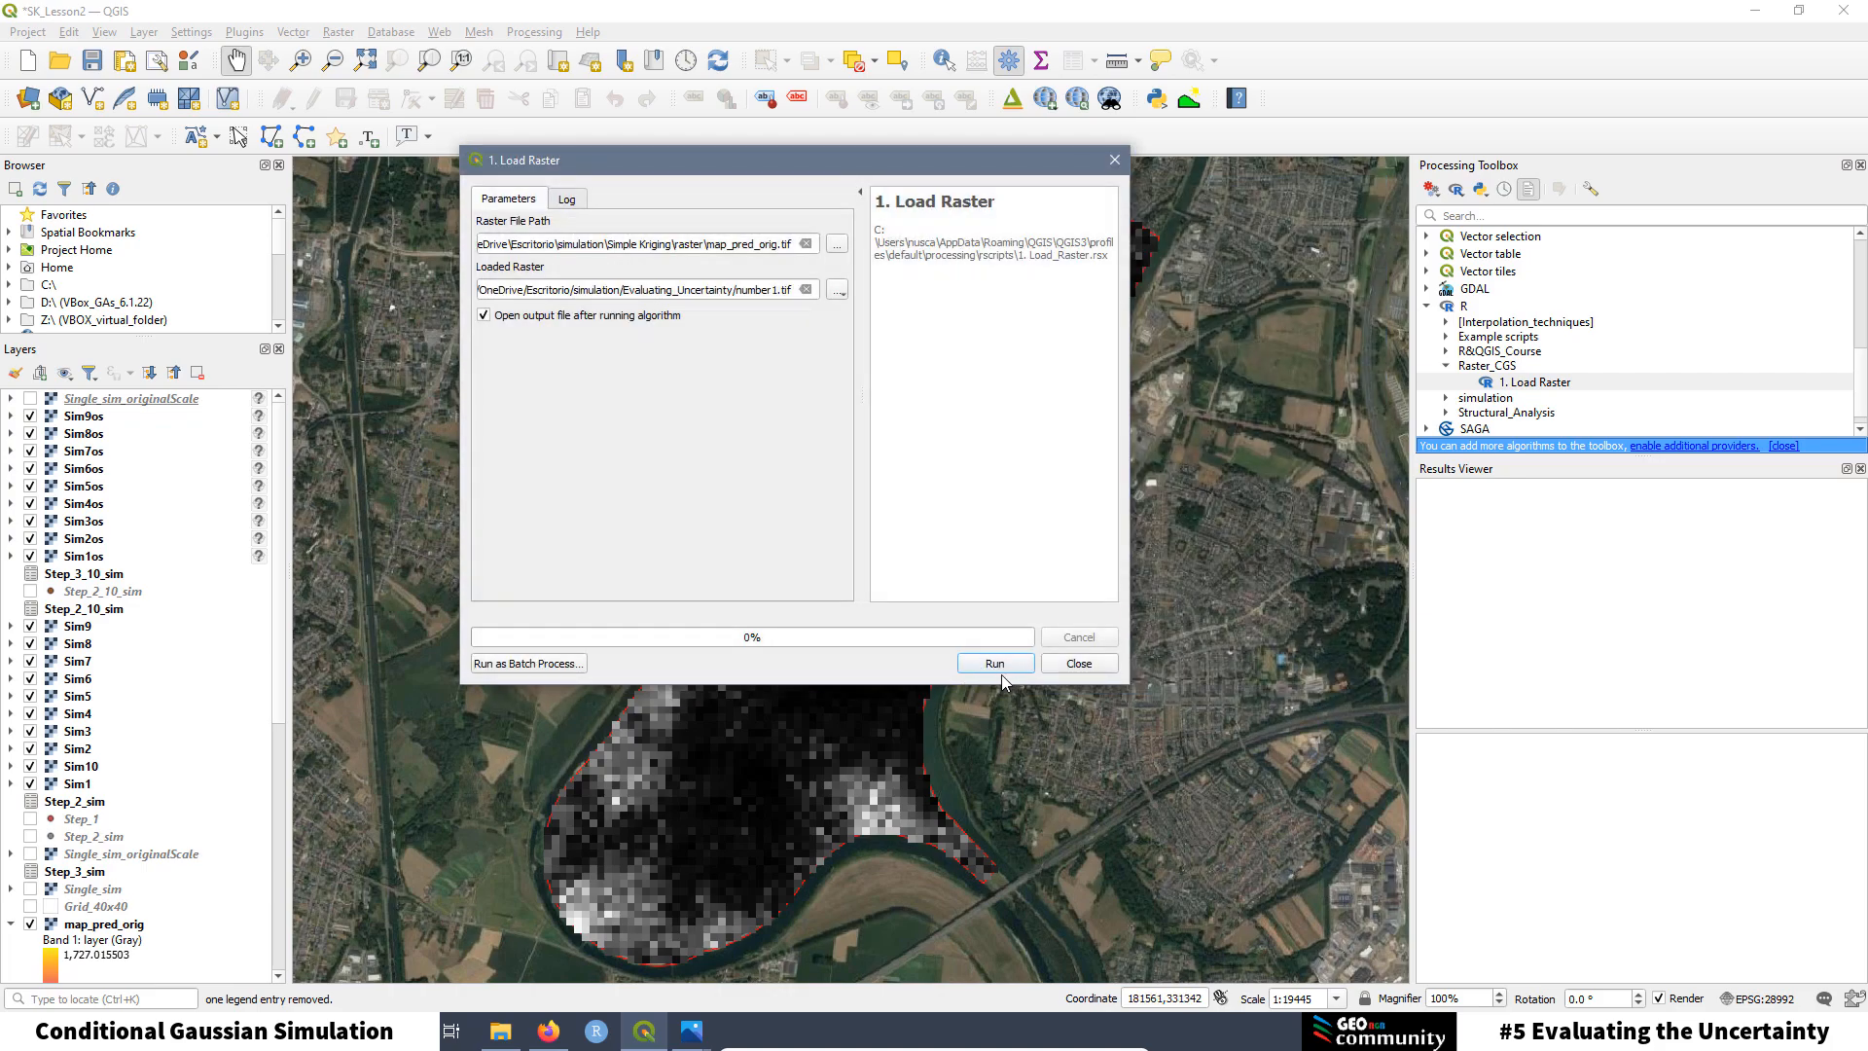
click(995, 666)
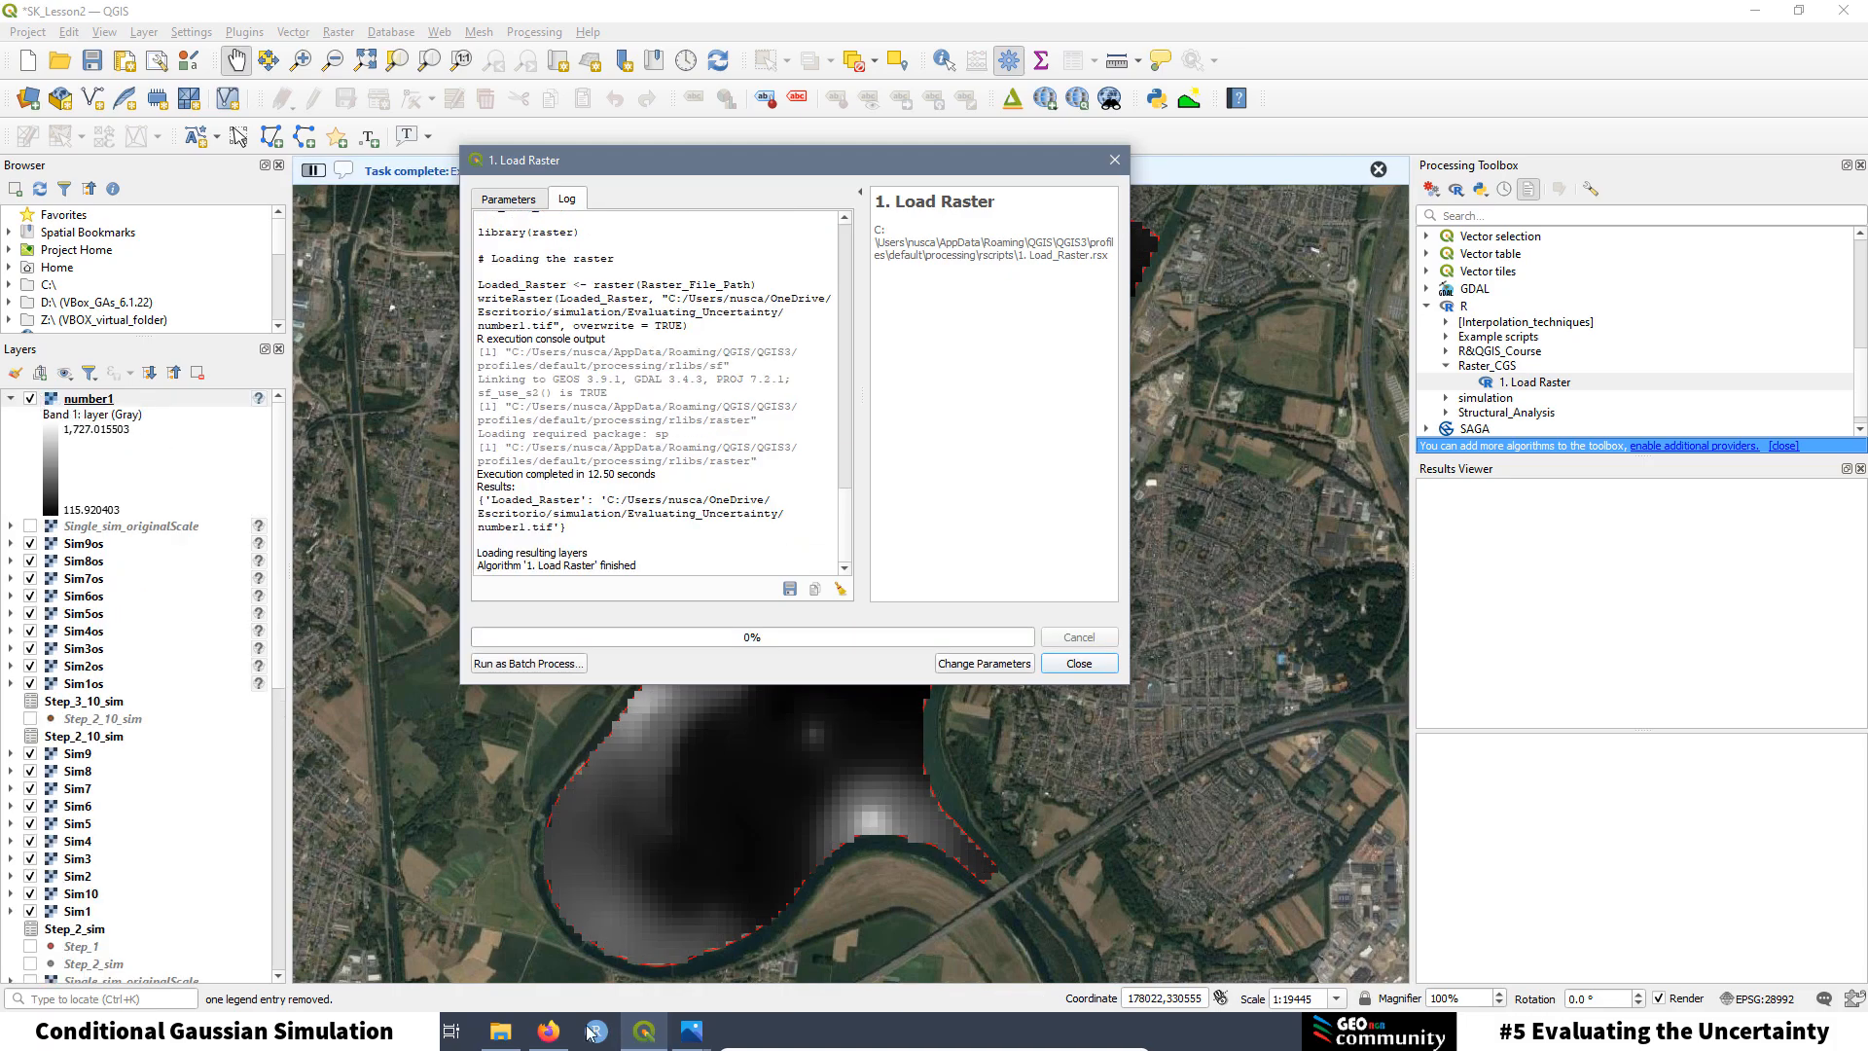
Step: Confirm number1.tif exists in the Evaluating_Uncertainty folder in File Explorer
click(499, 1034)
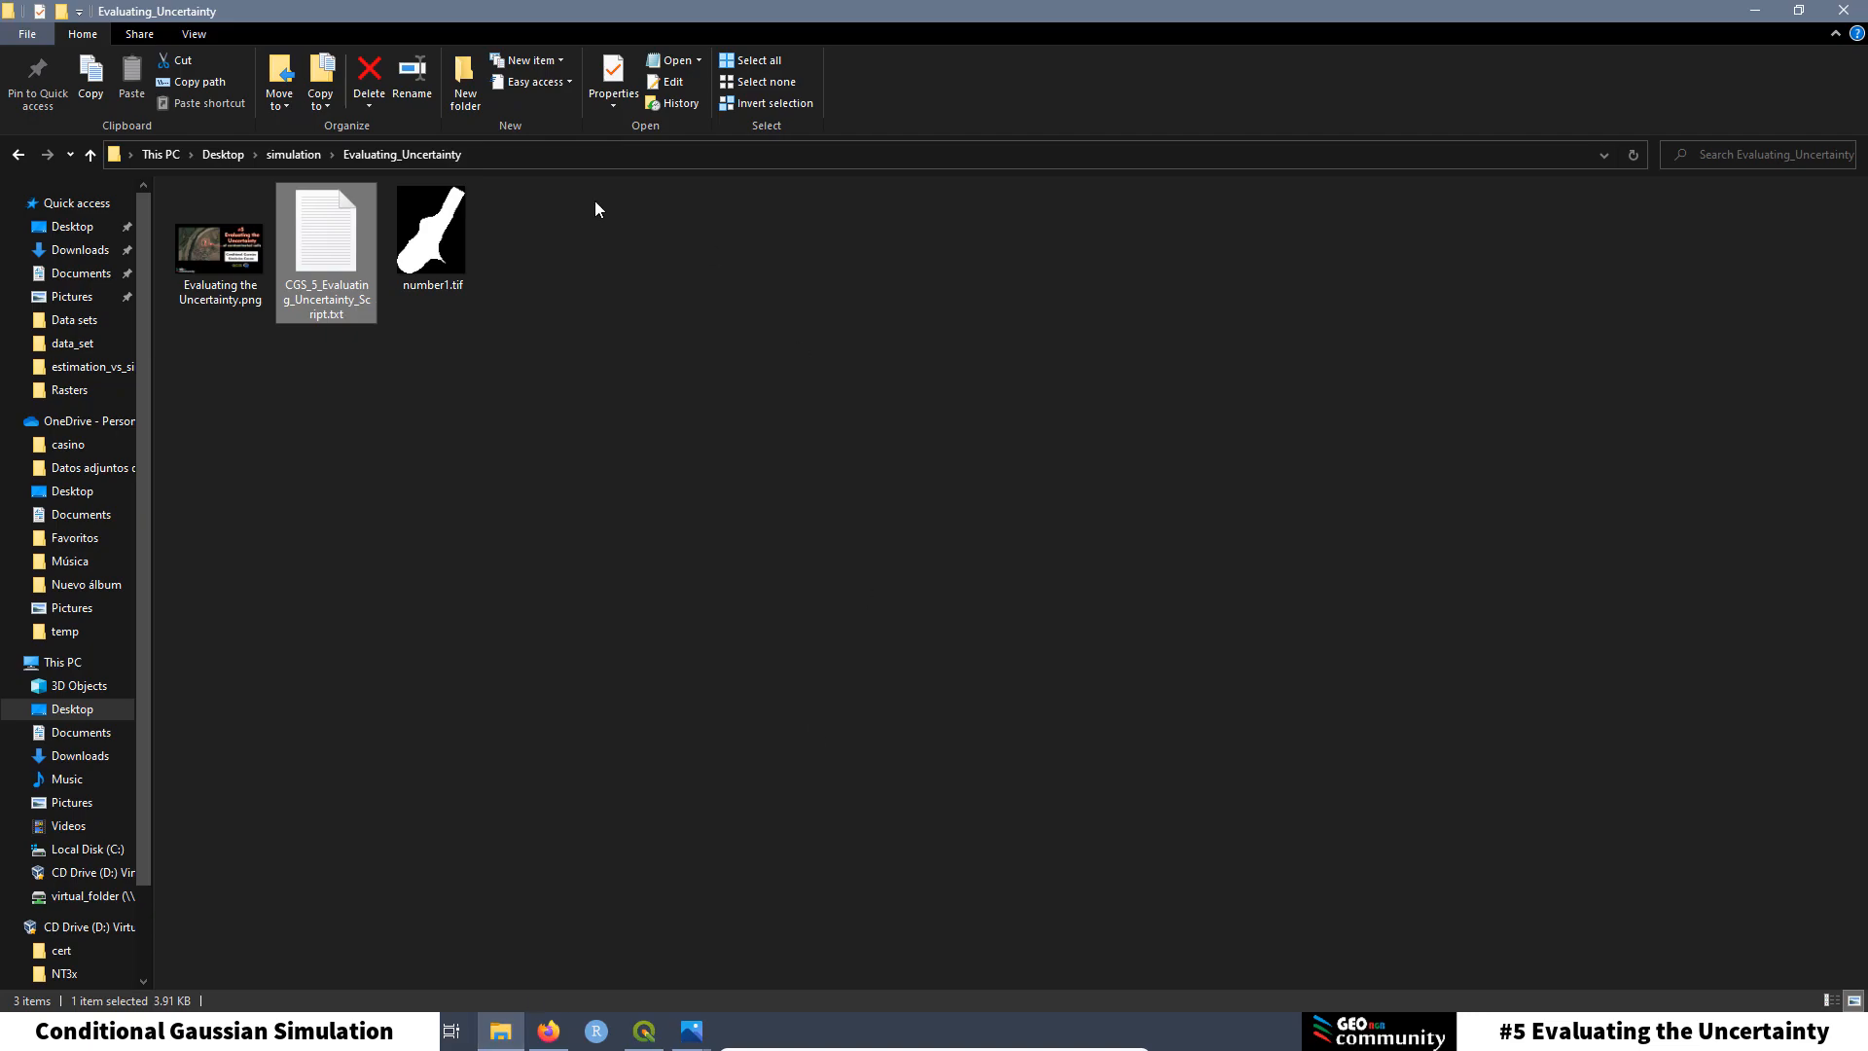
click(431, 243)
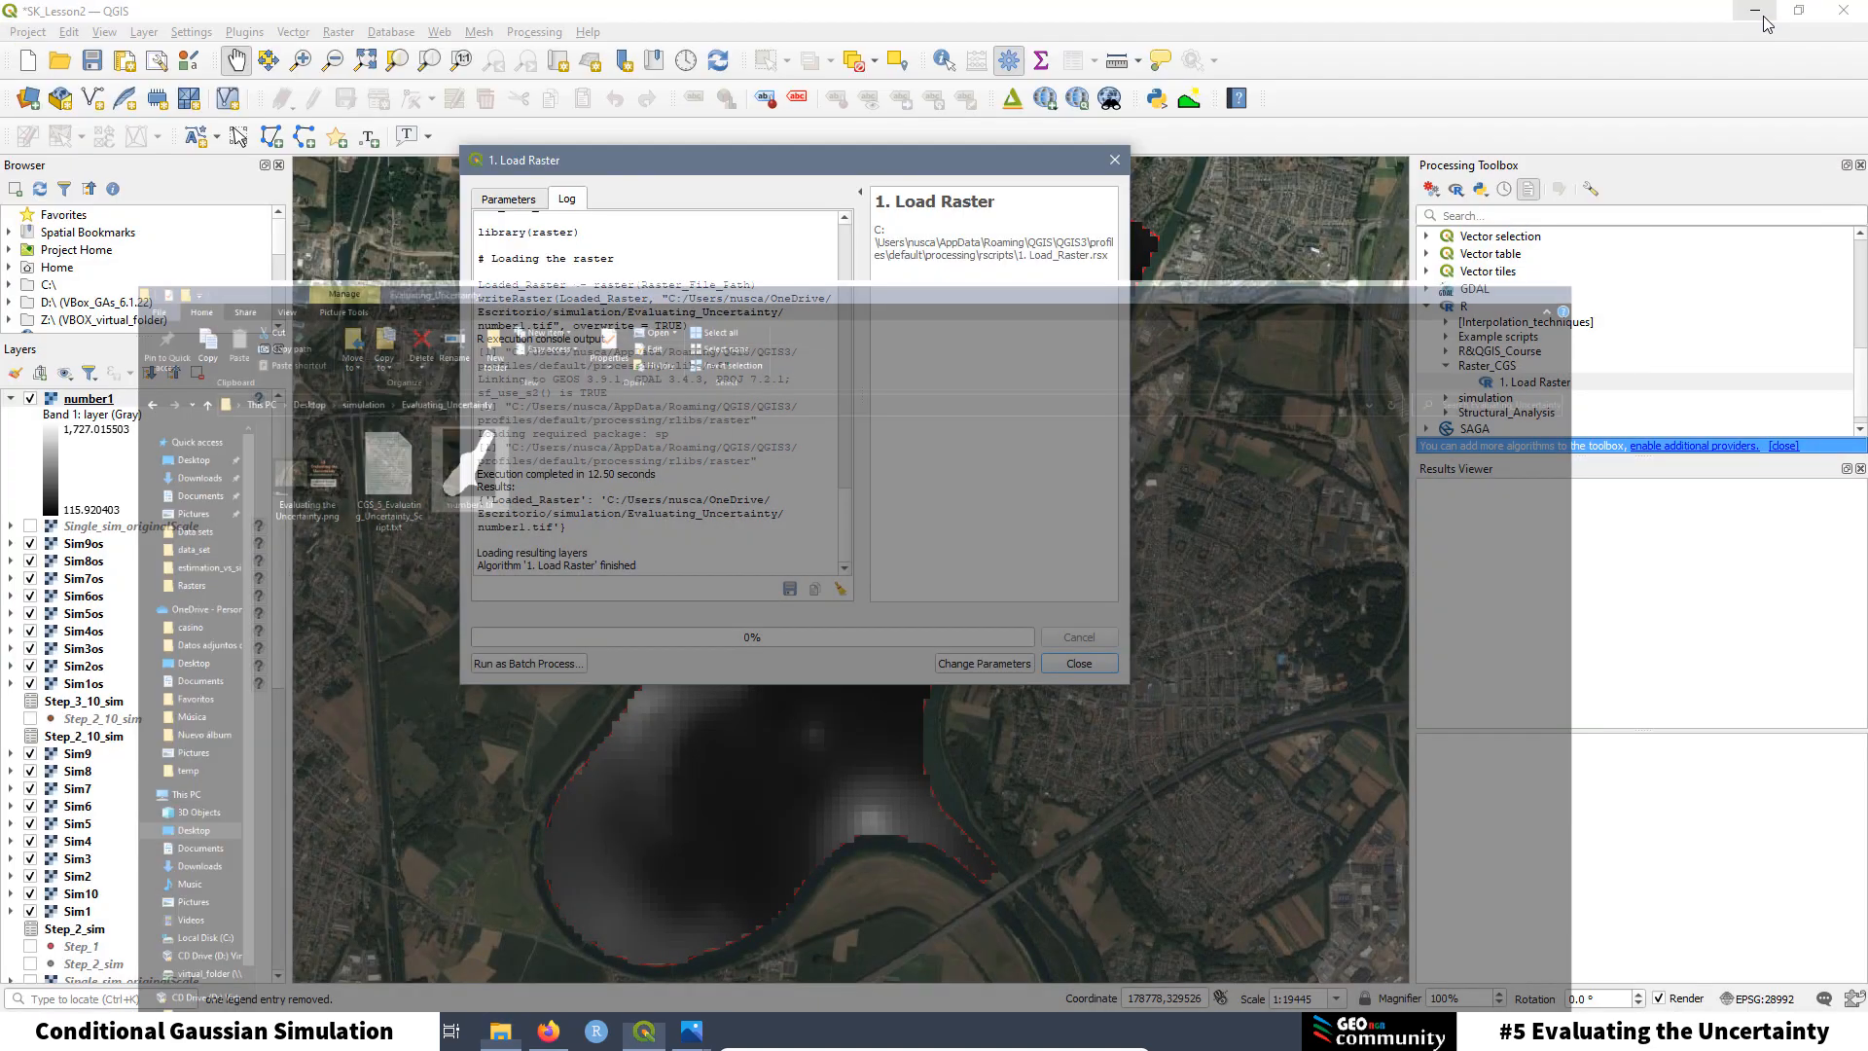
click(1753, 11)
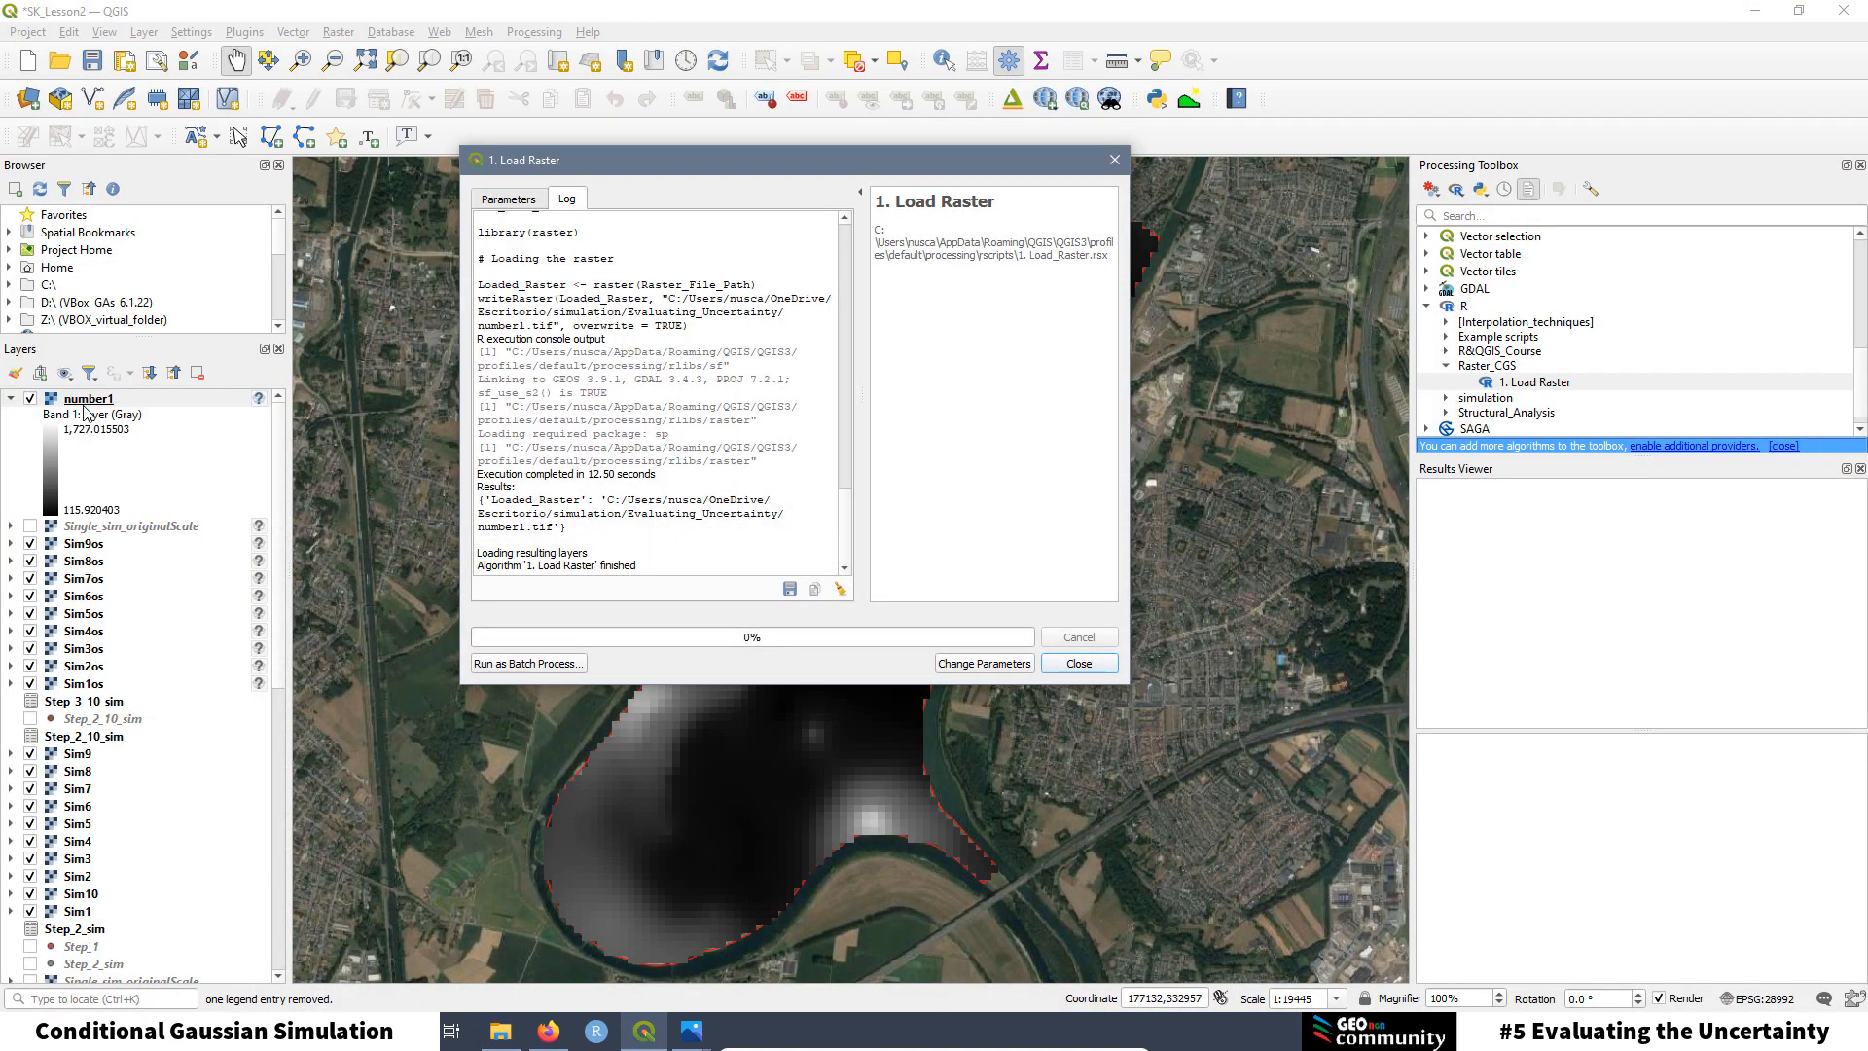
Step: Remove the number1 layer from the QGIS project and go back to File Explorer
right_click(87, 401)
click(179, 579)
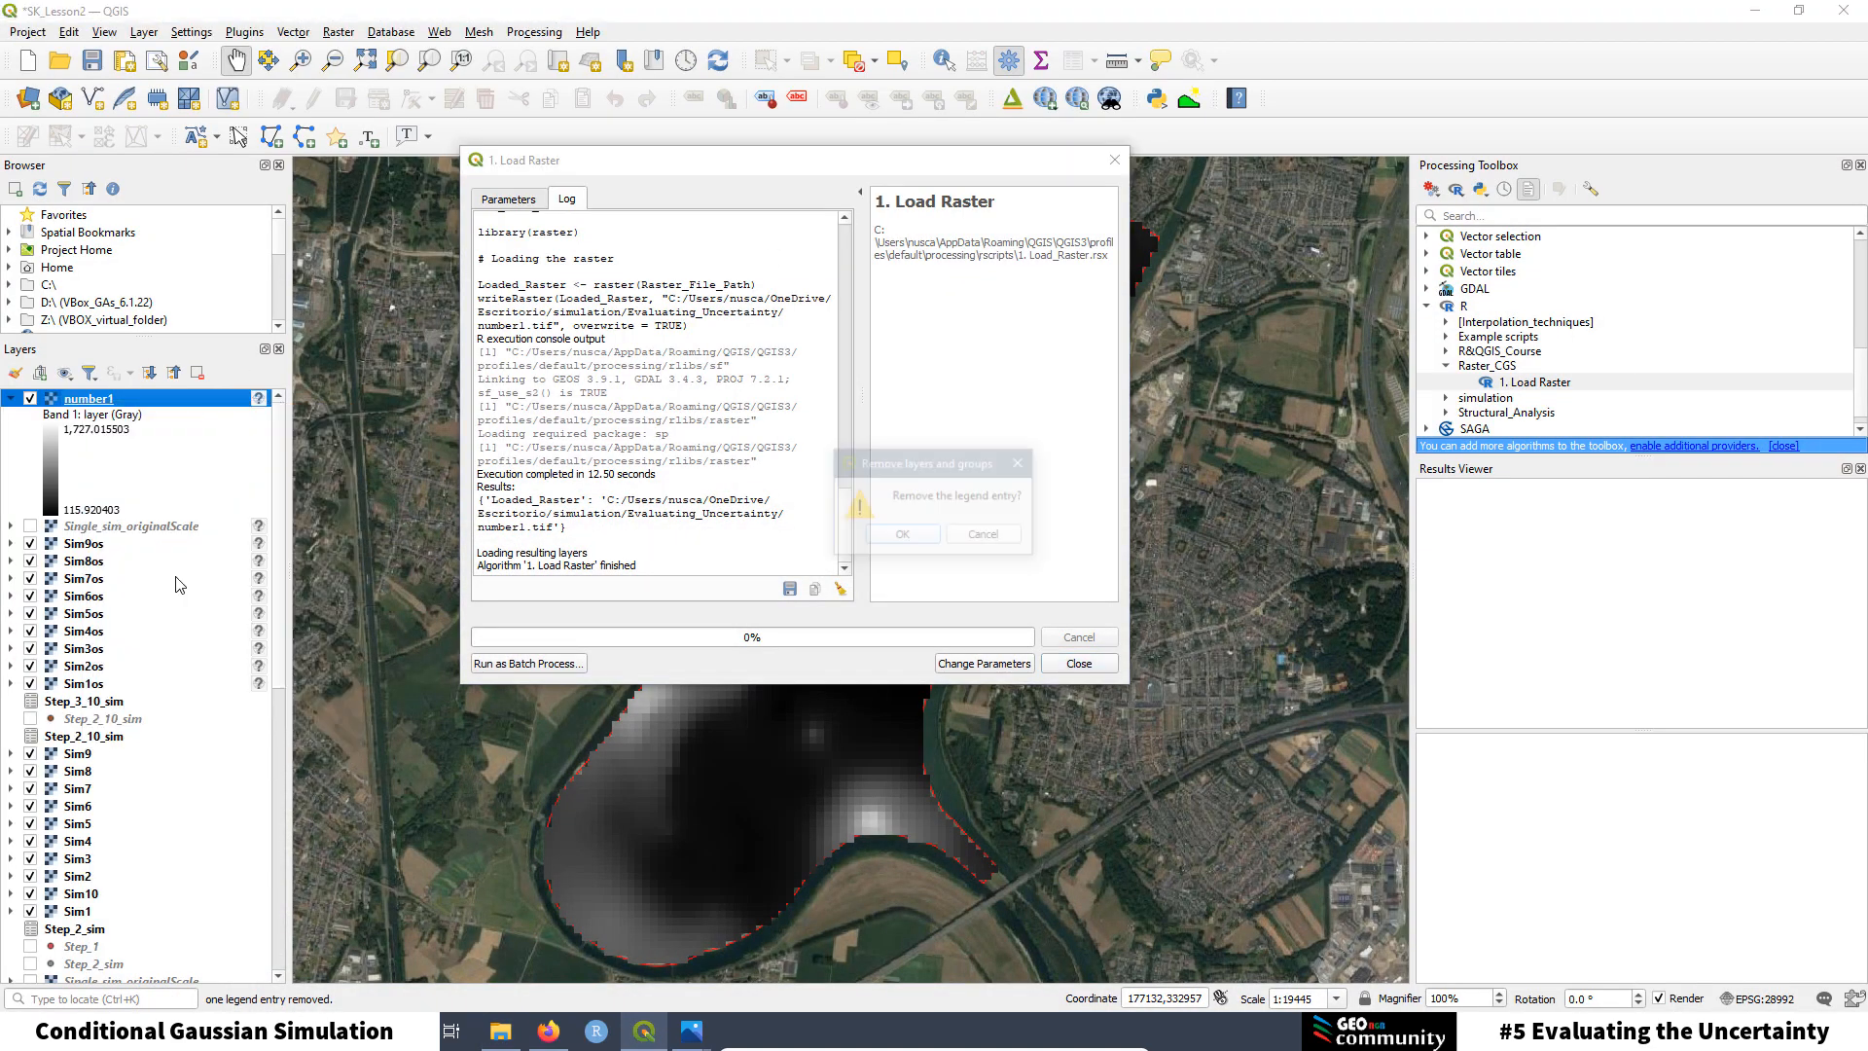
click(904, 534)
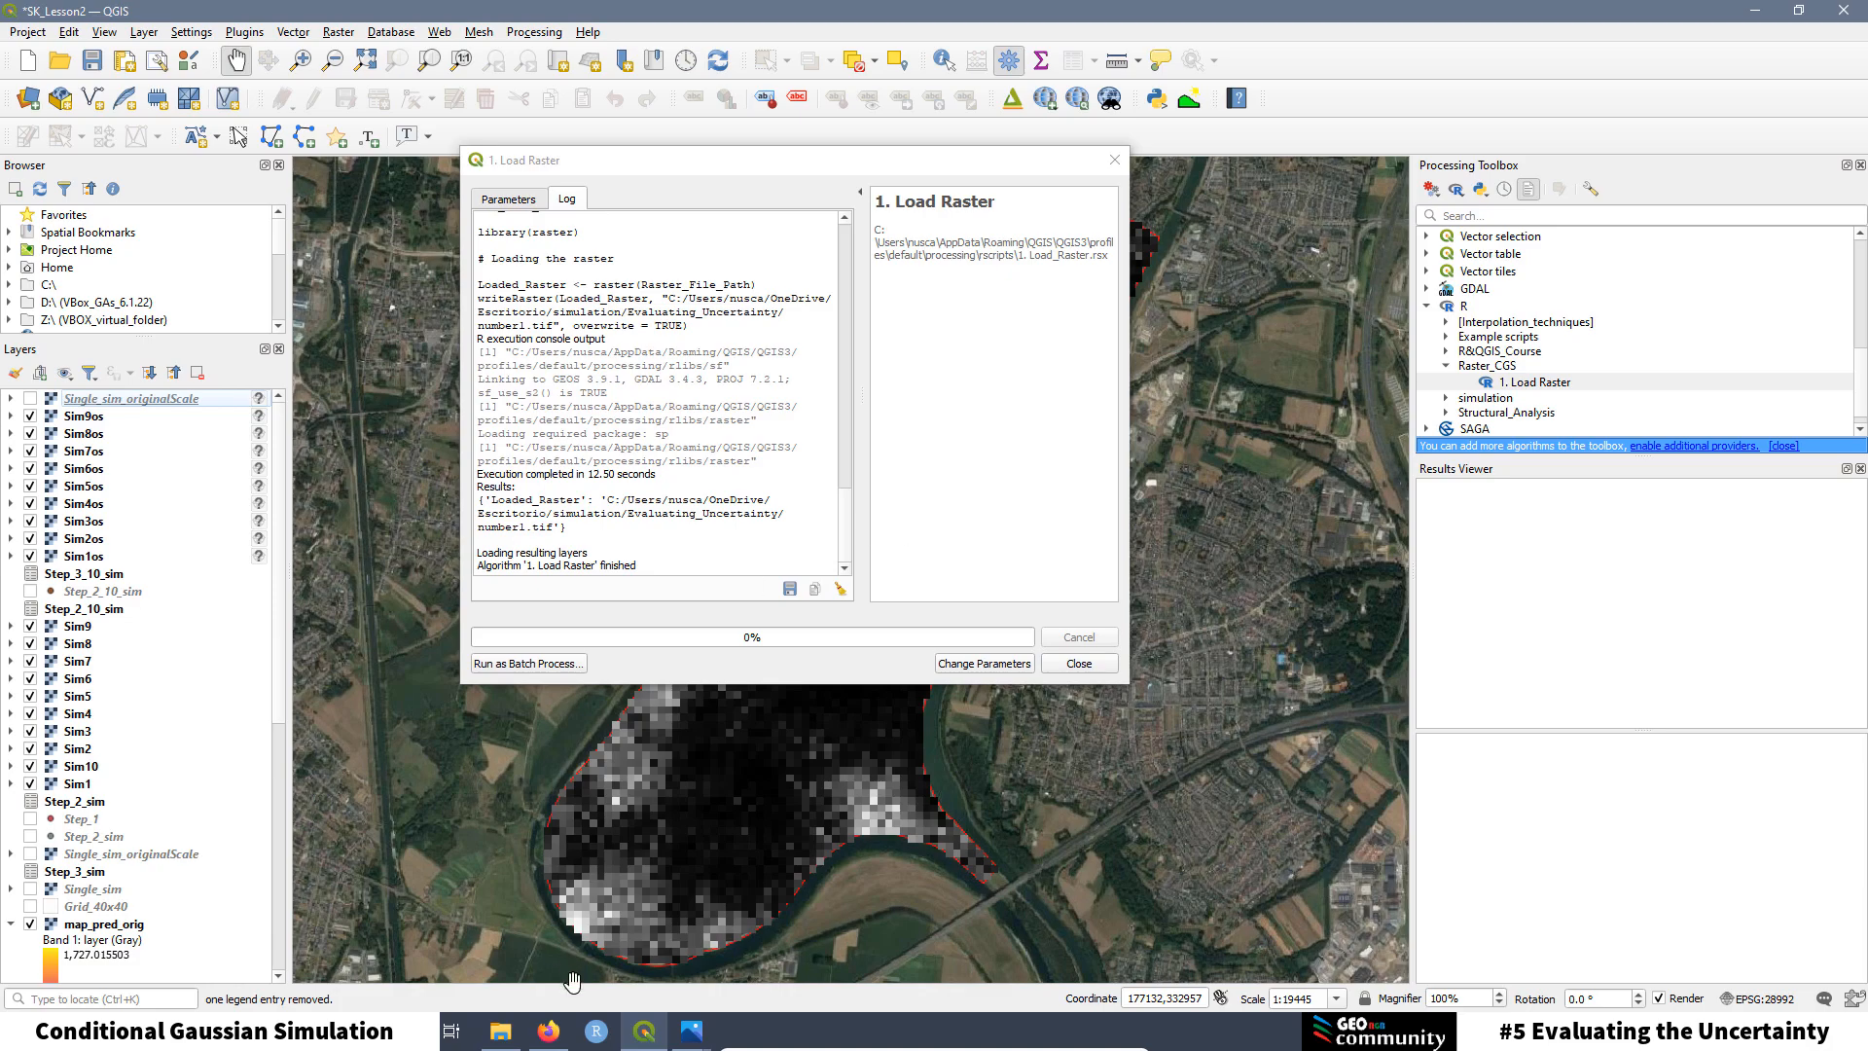
click(498, 1034)
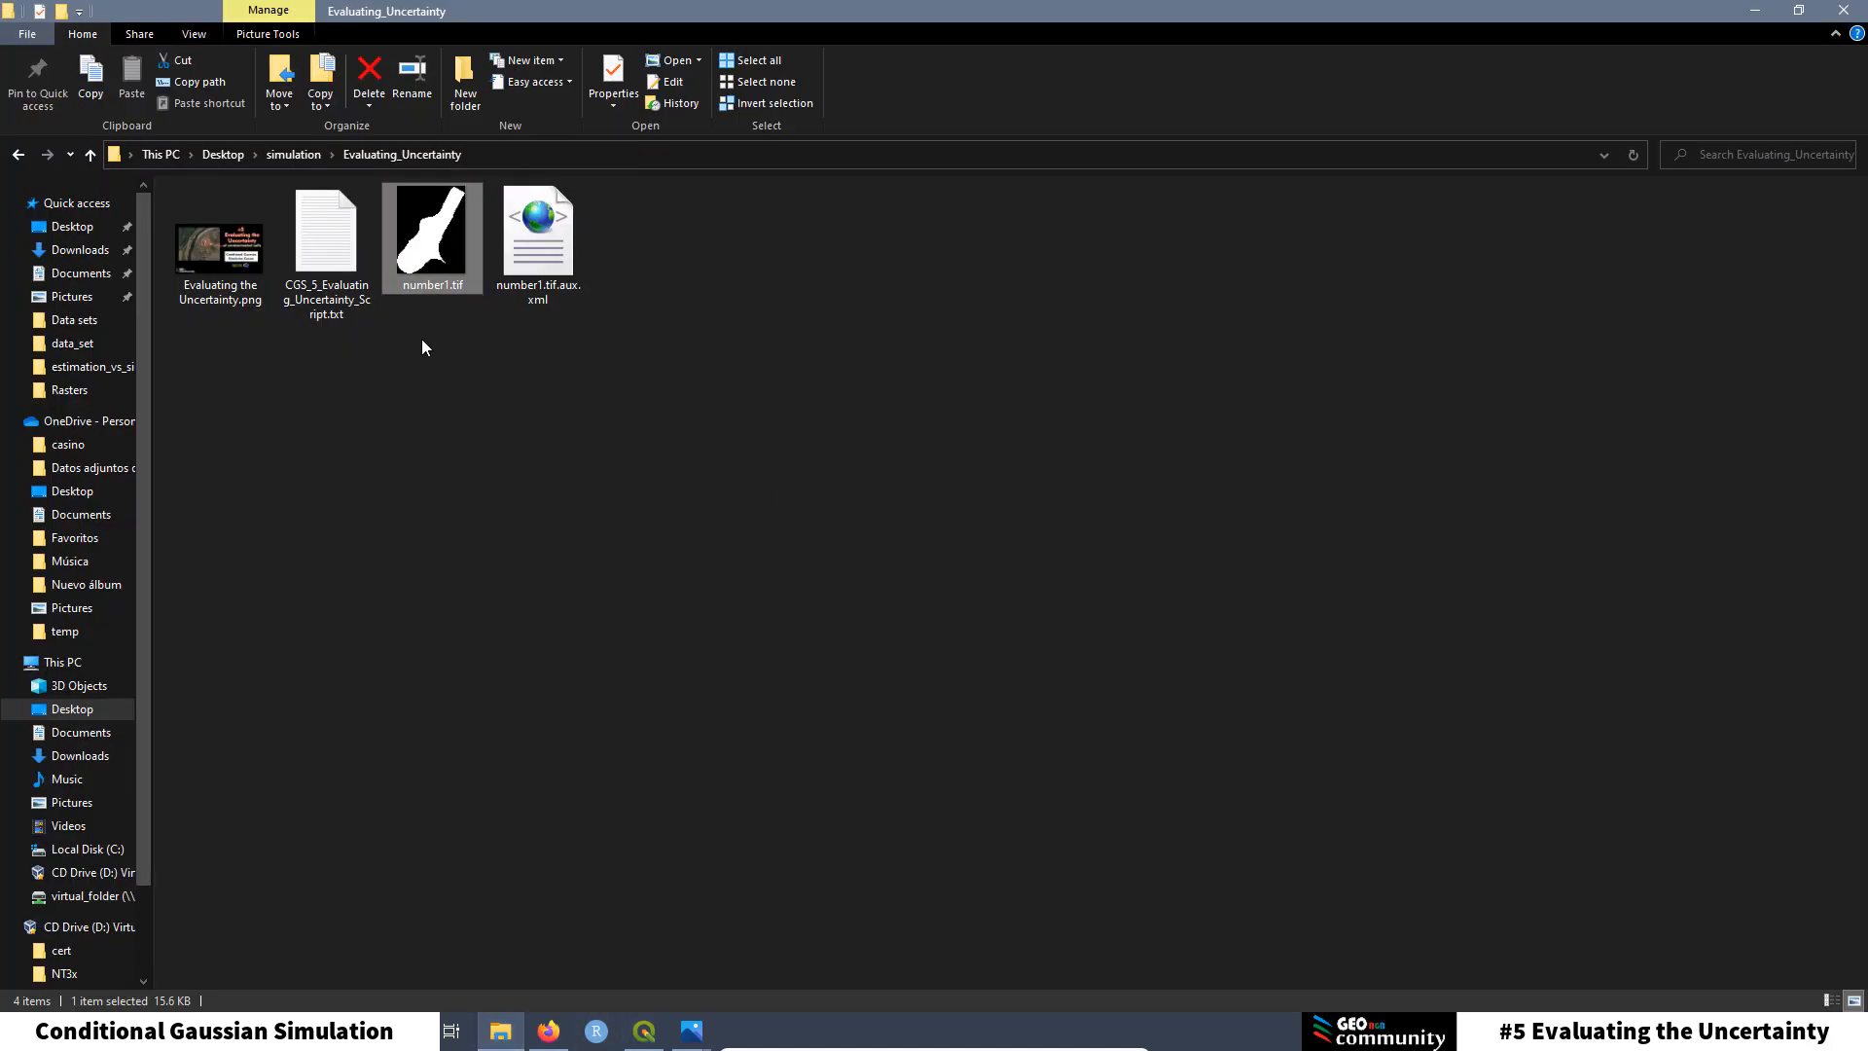
Step: Delete number1.tif and number1.tif.aux.xml, then minimize File Explorer
drag(422, 339, 592, 229)
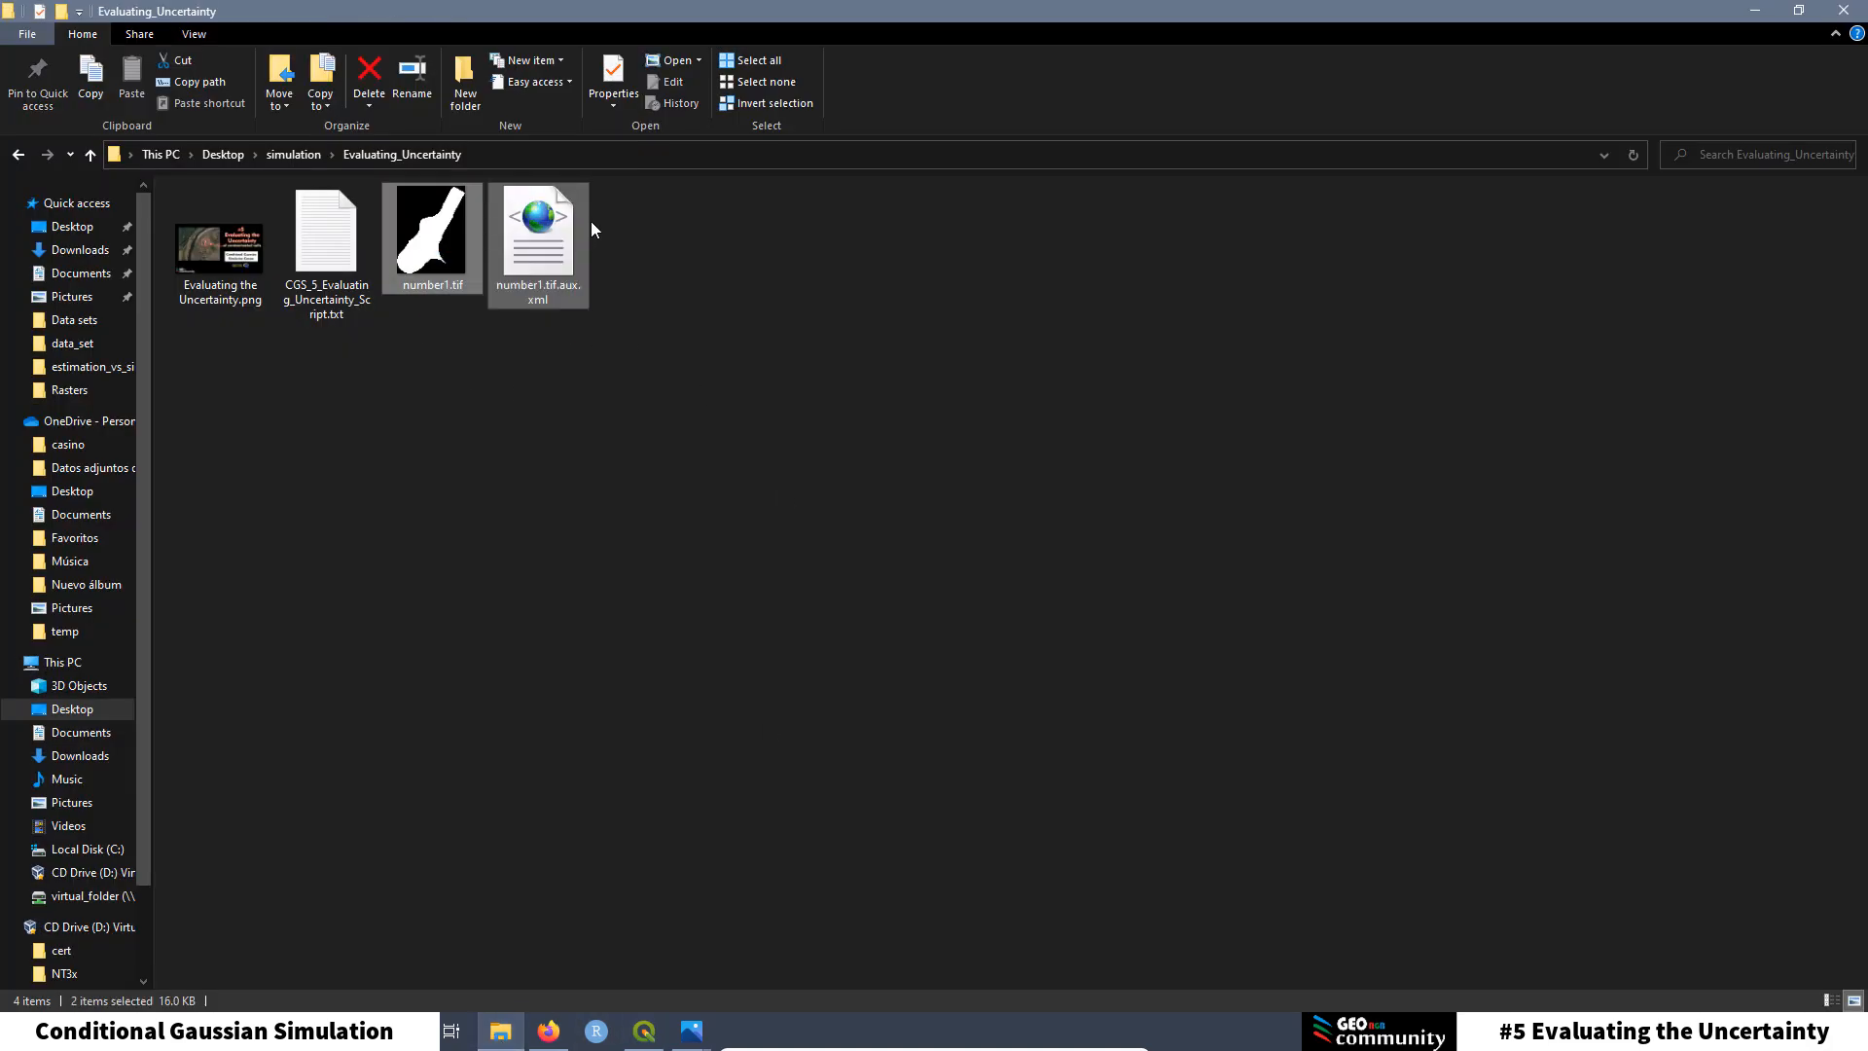
key(Delete)
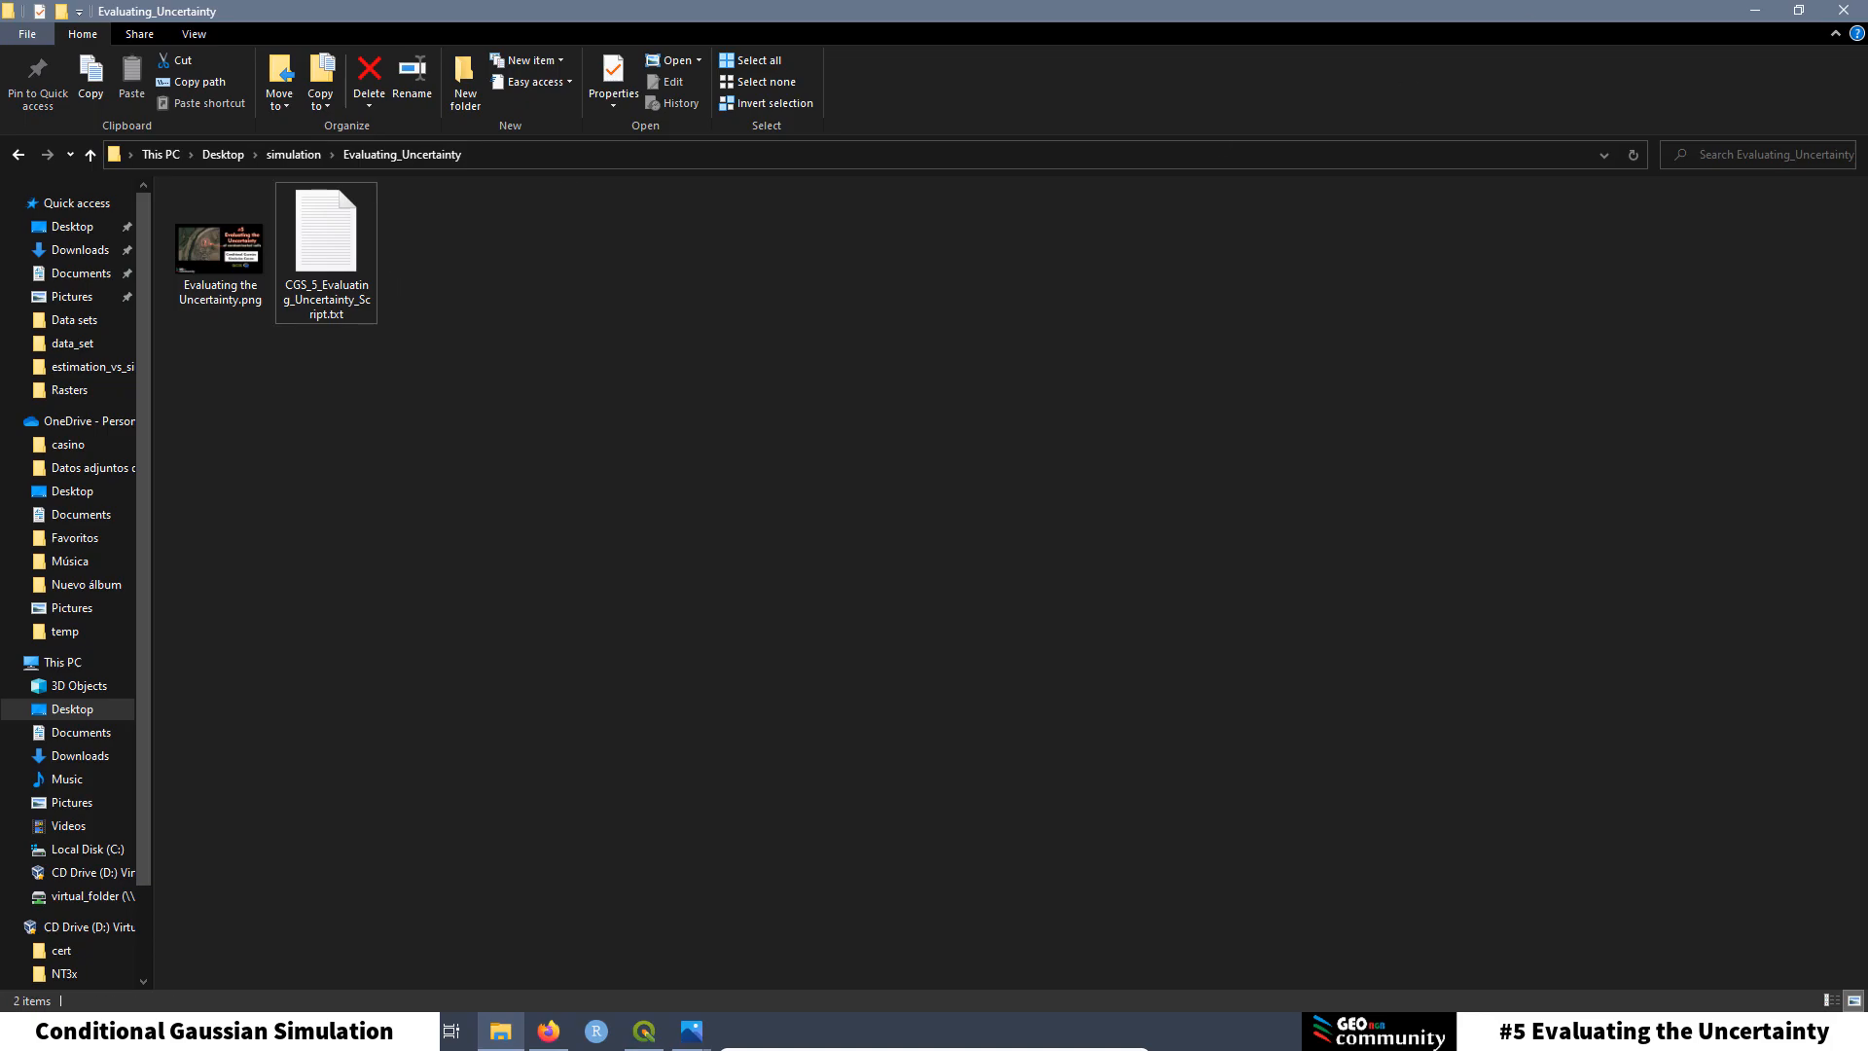
click(1755, 11)
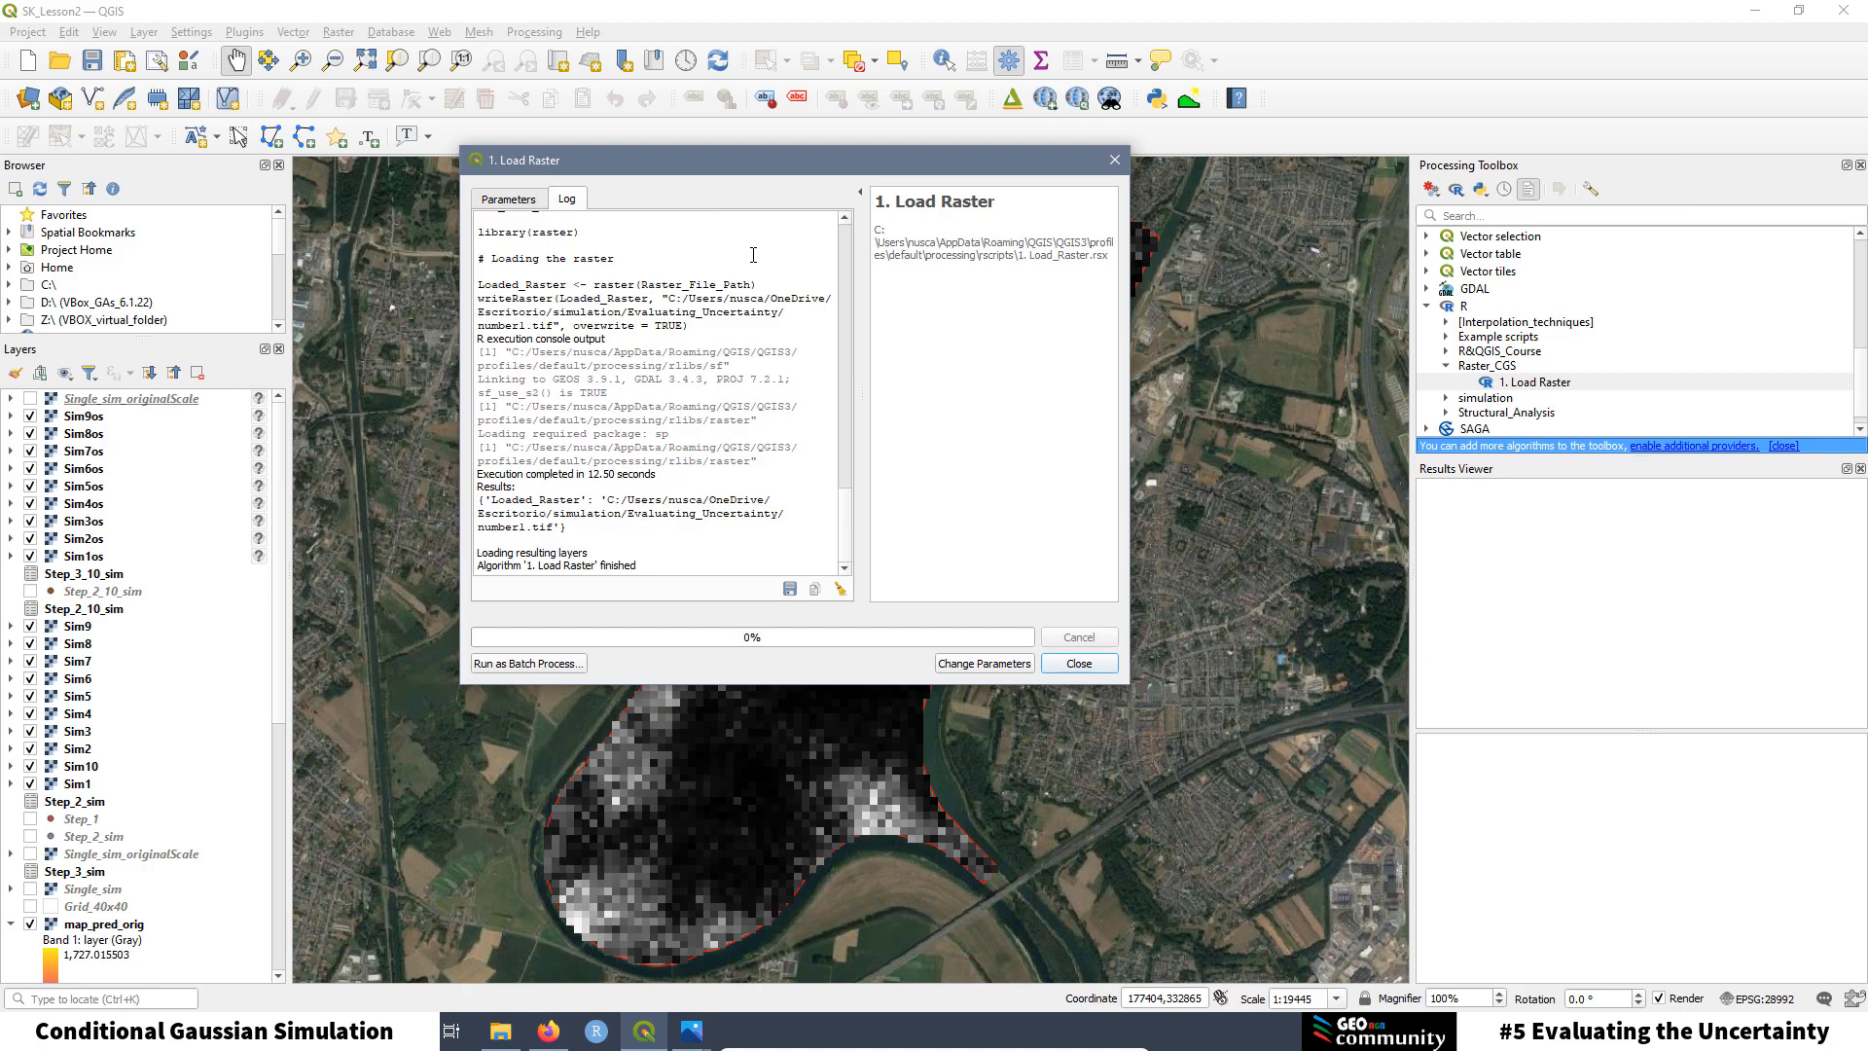
Step: Close the 1. Load Raster dialog and expand the R scripts dropdown in the Processing Toolbox
click(526, 204)
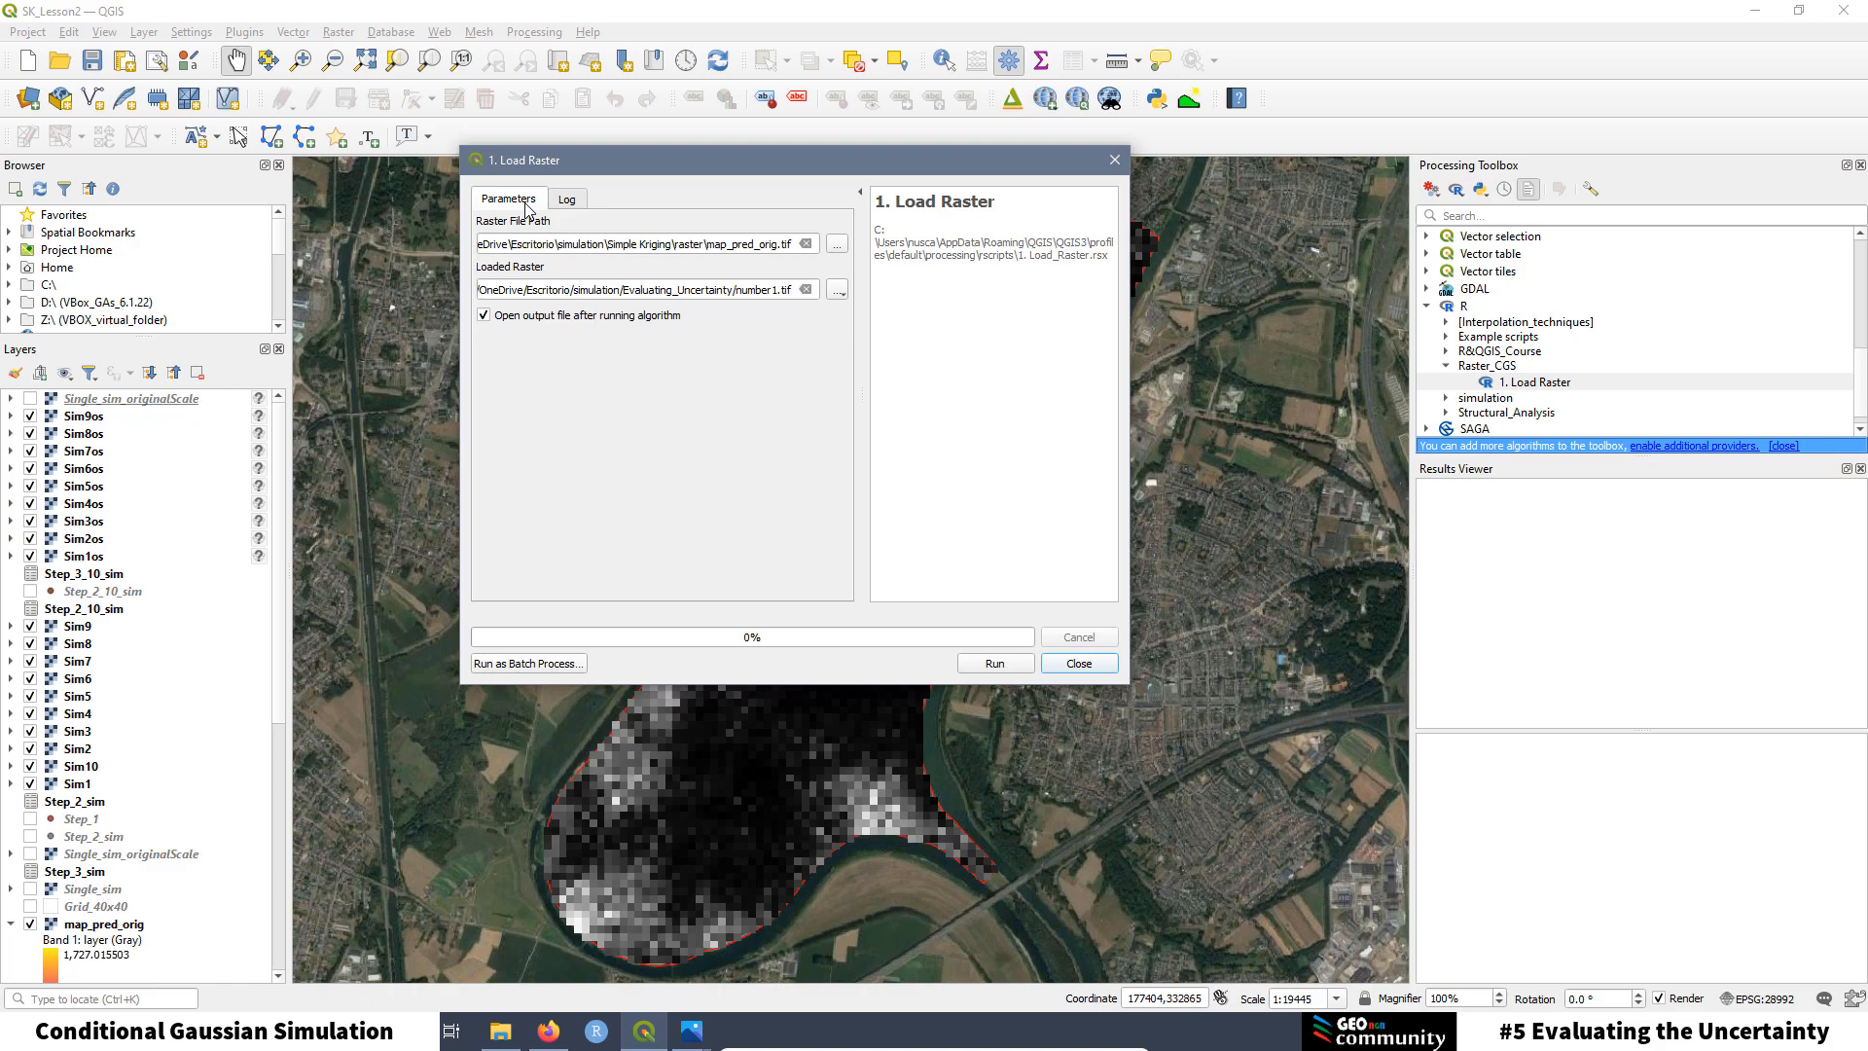
click(1119, 161)
click(1457, 189)
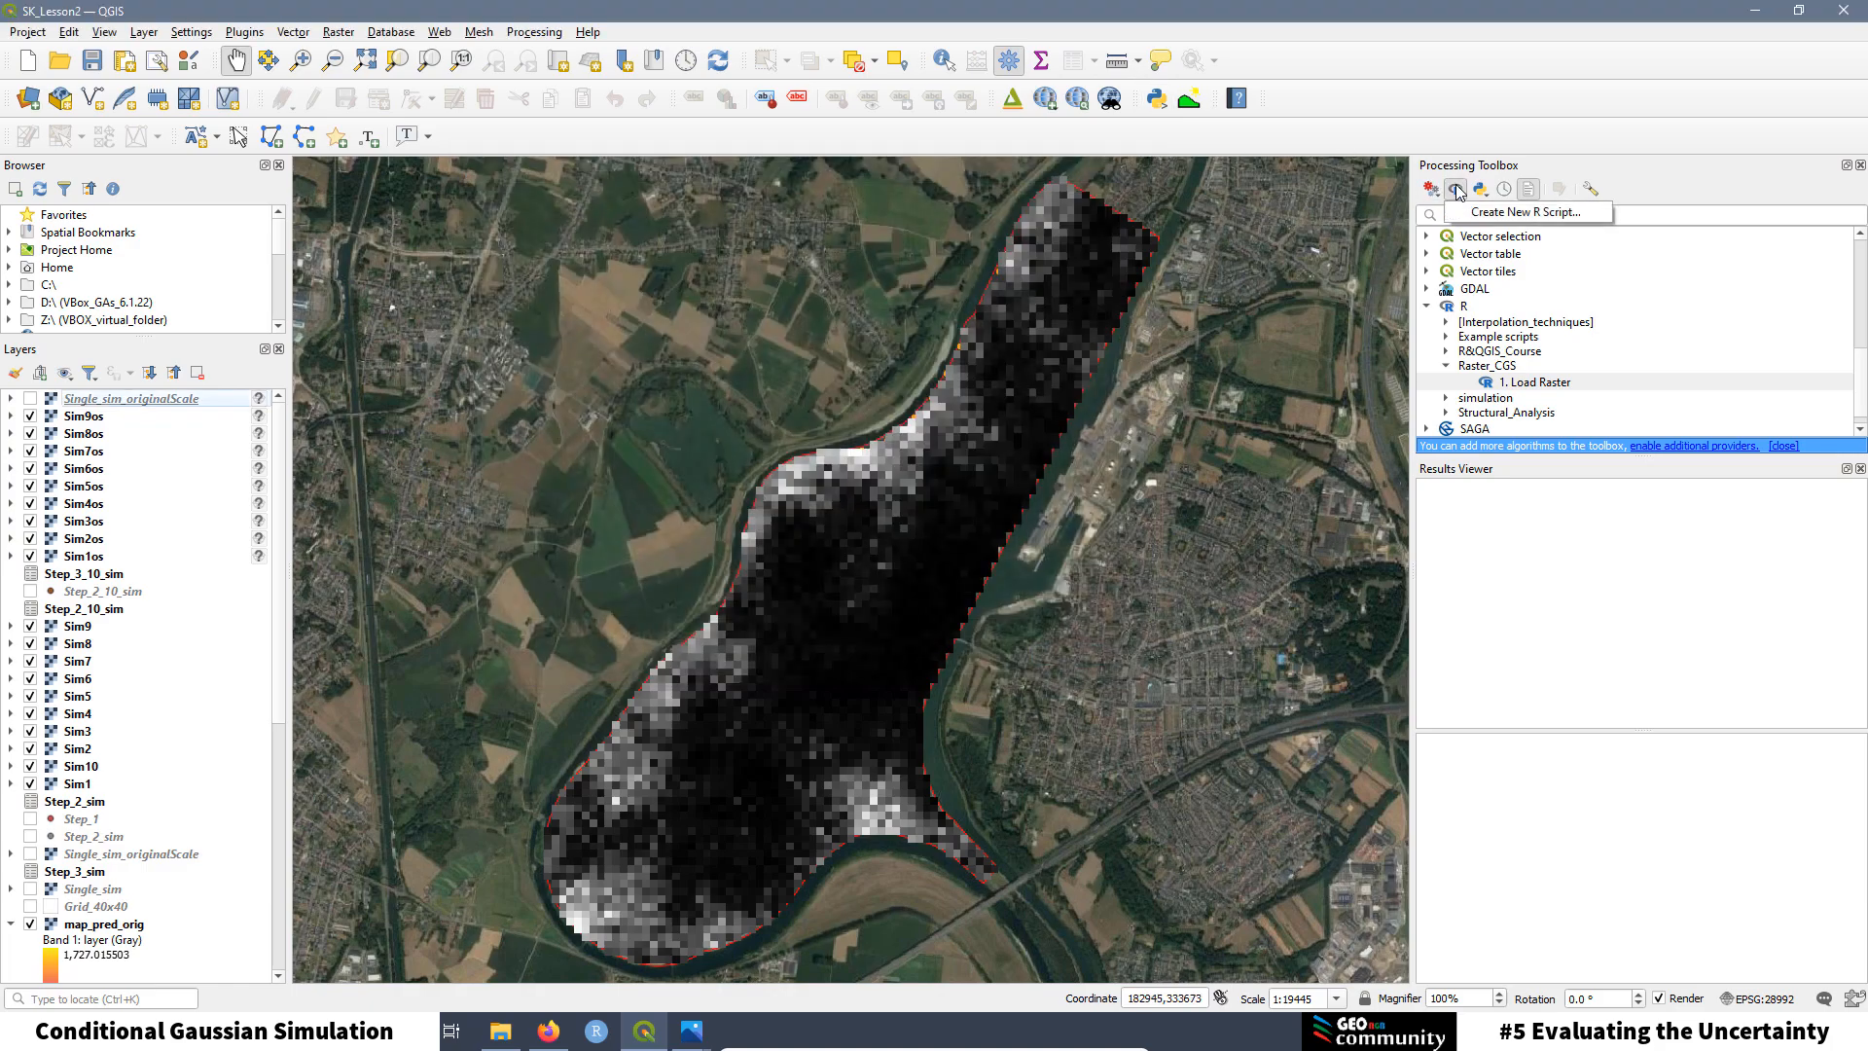
Step: Create a new R script, paste the reclassify code, and enlarge the font three times
click(1497, 218)
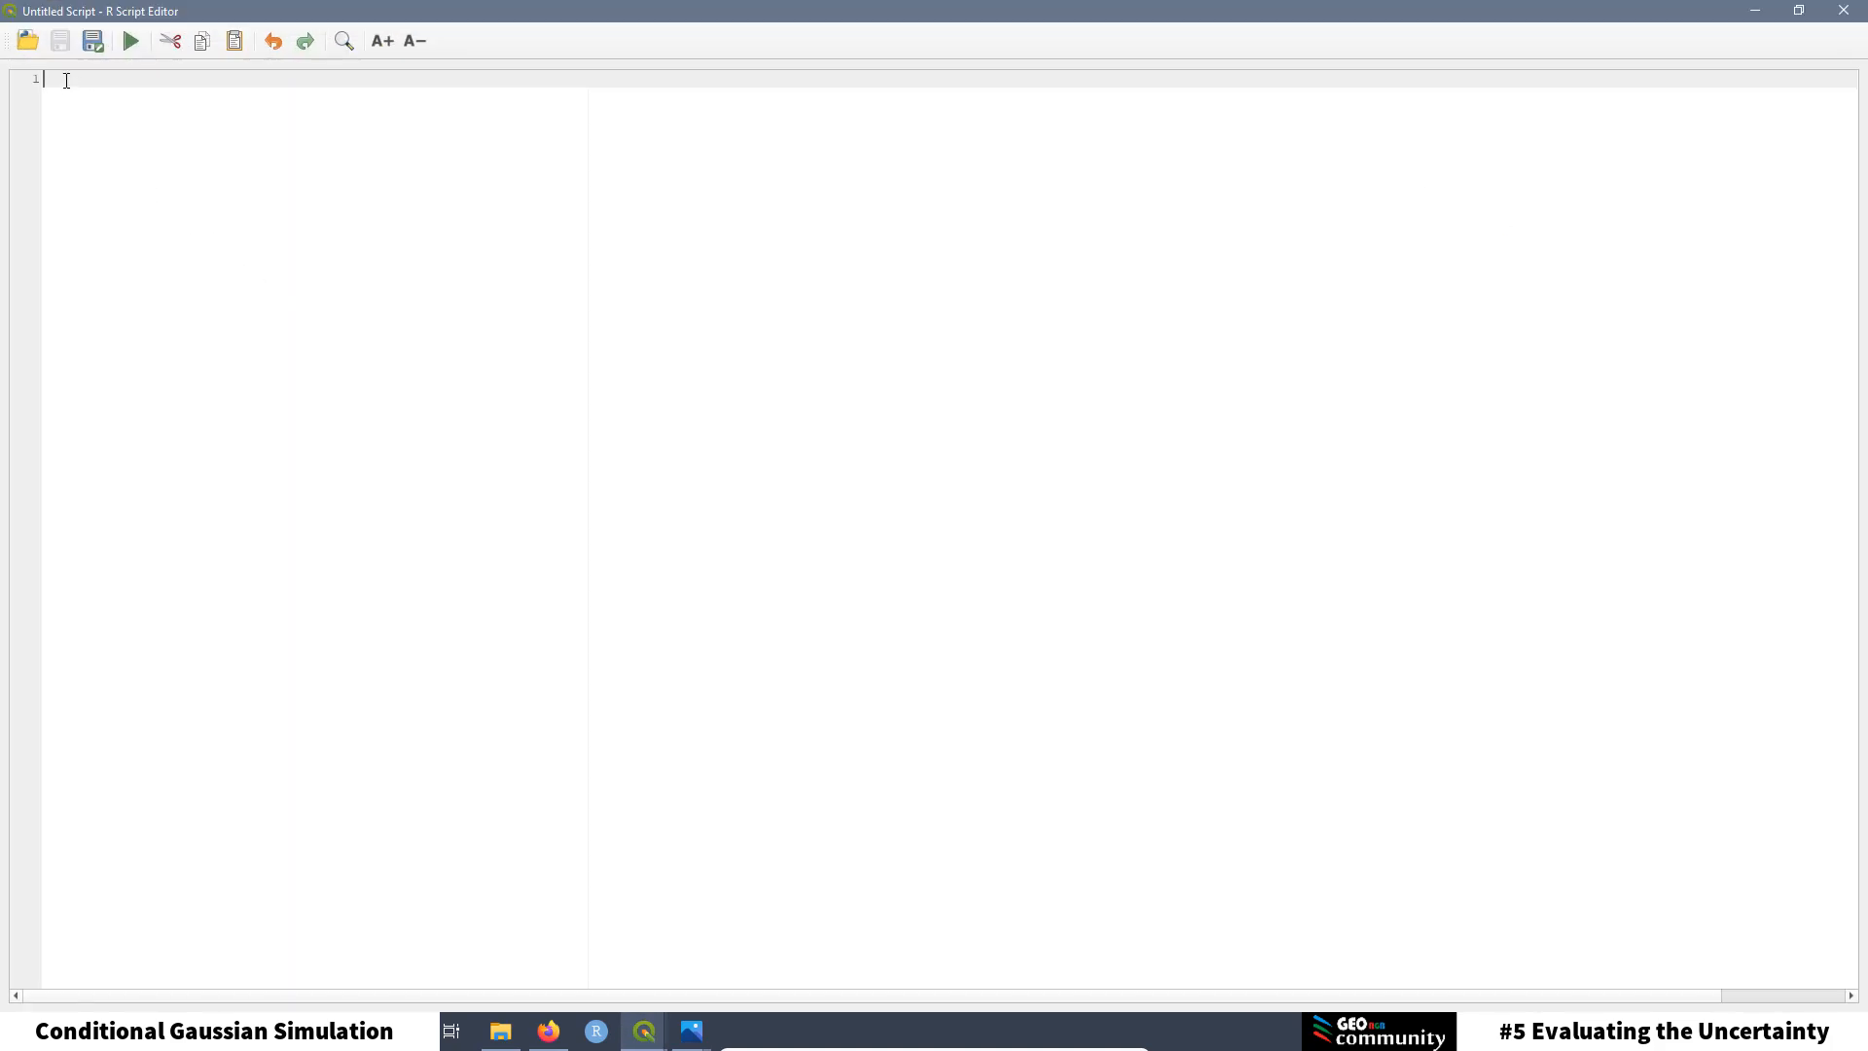
right_click(67, 81)
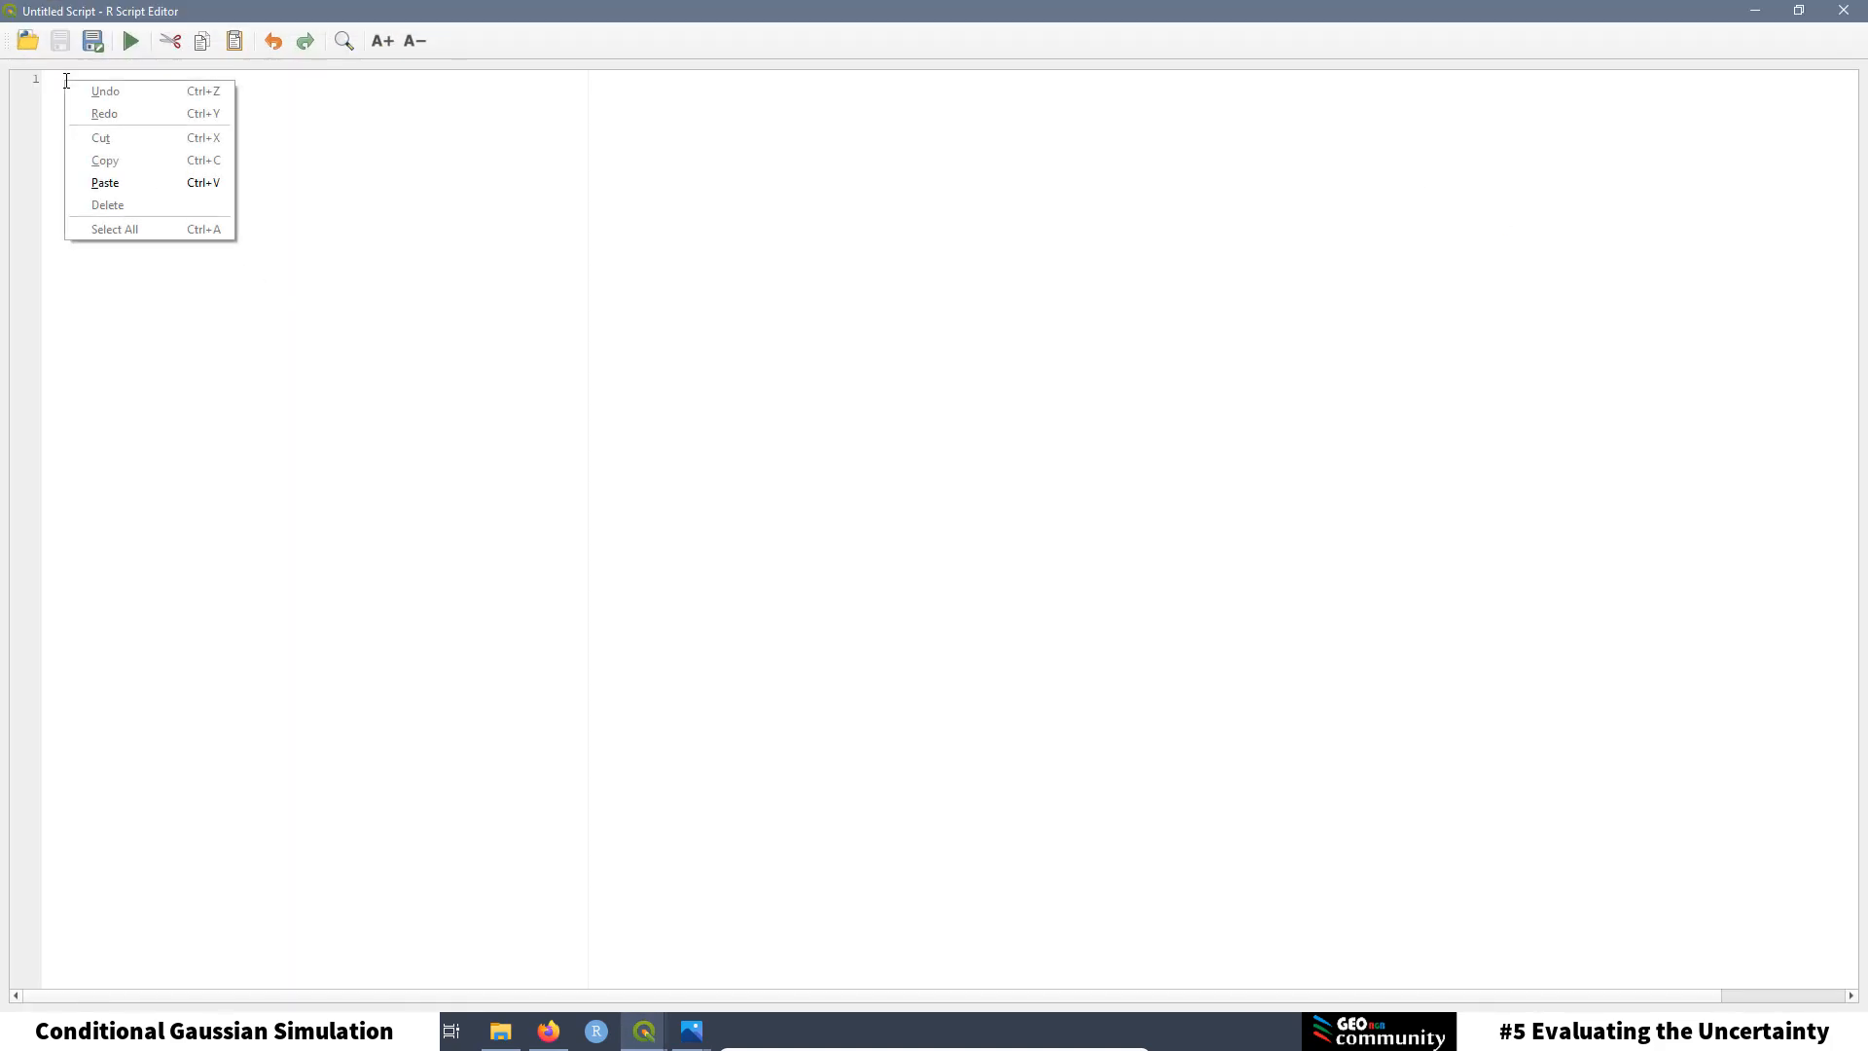
click(129, 181)
click(381, 41)
click(380, 41)
click(380, 41)
click(380, 41)
click(380, 41)
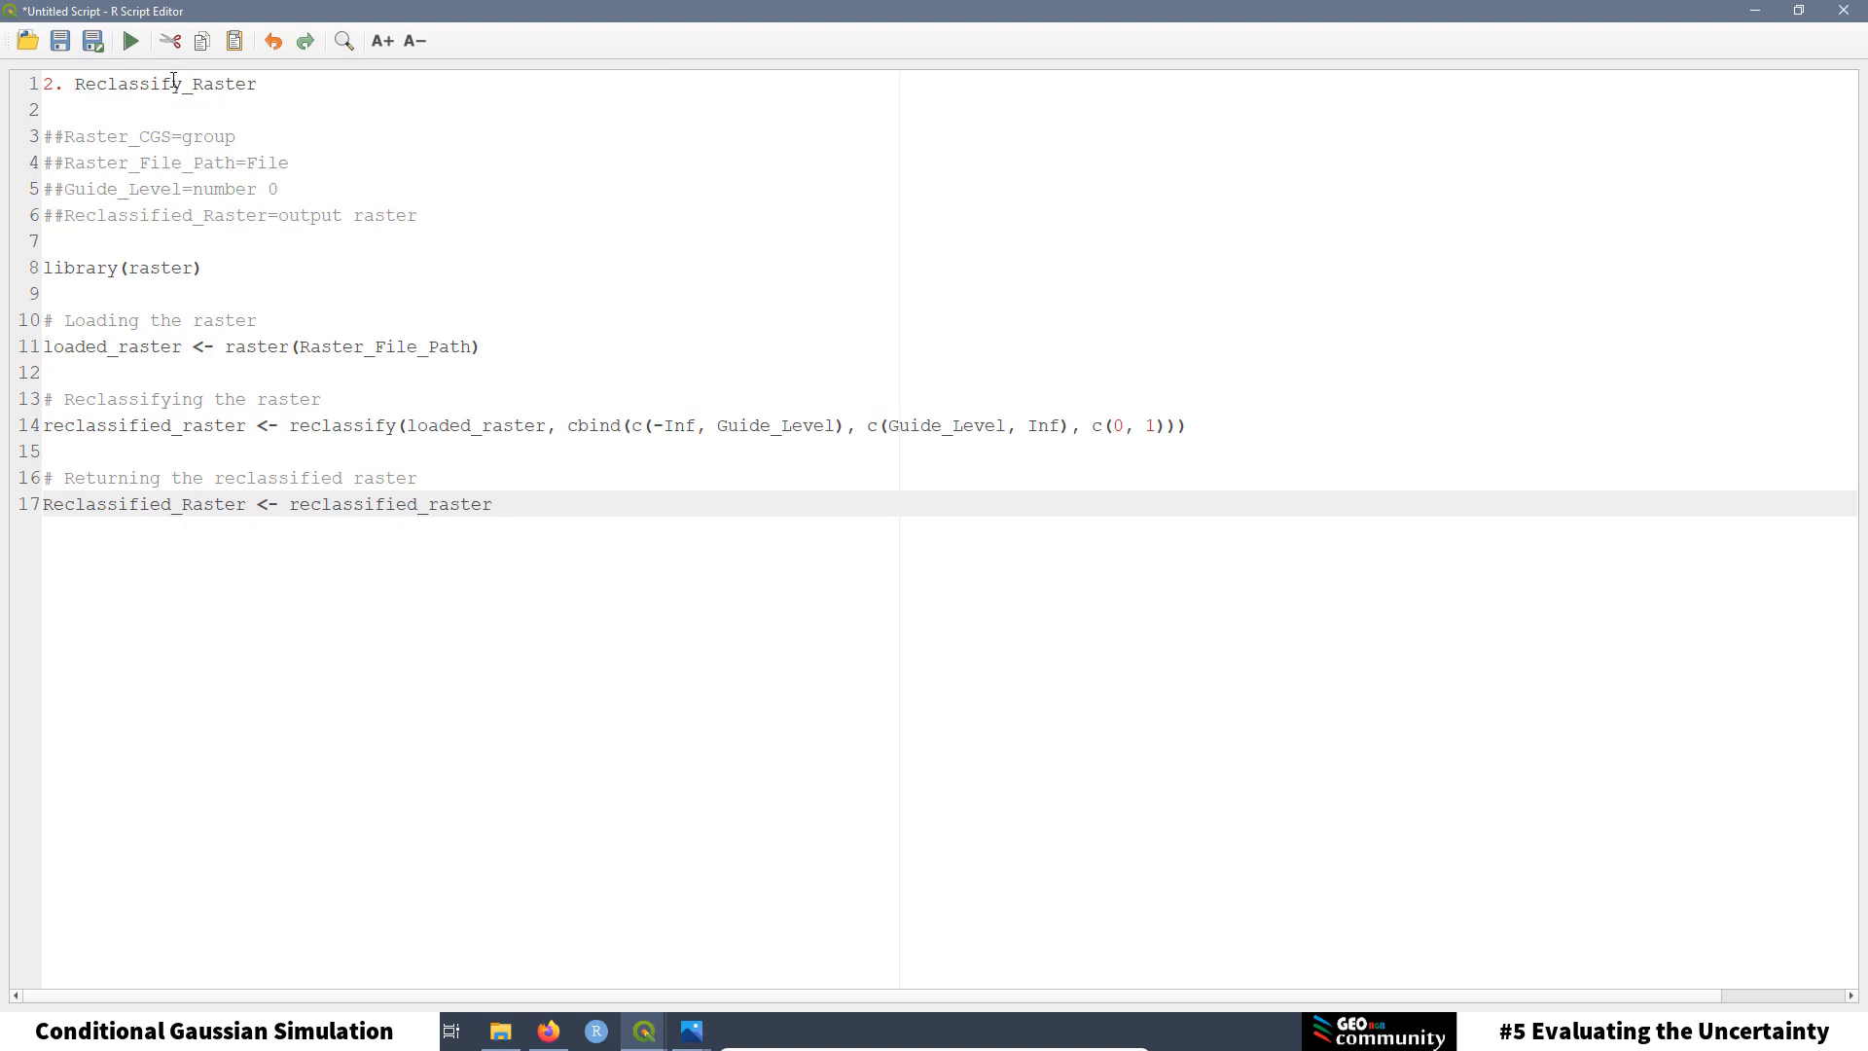
Step: Check the Sim9os layer in QGIS, then bring the script editor back full-screen
drag(476, 6, 1302, 262)
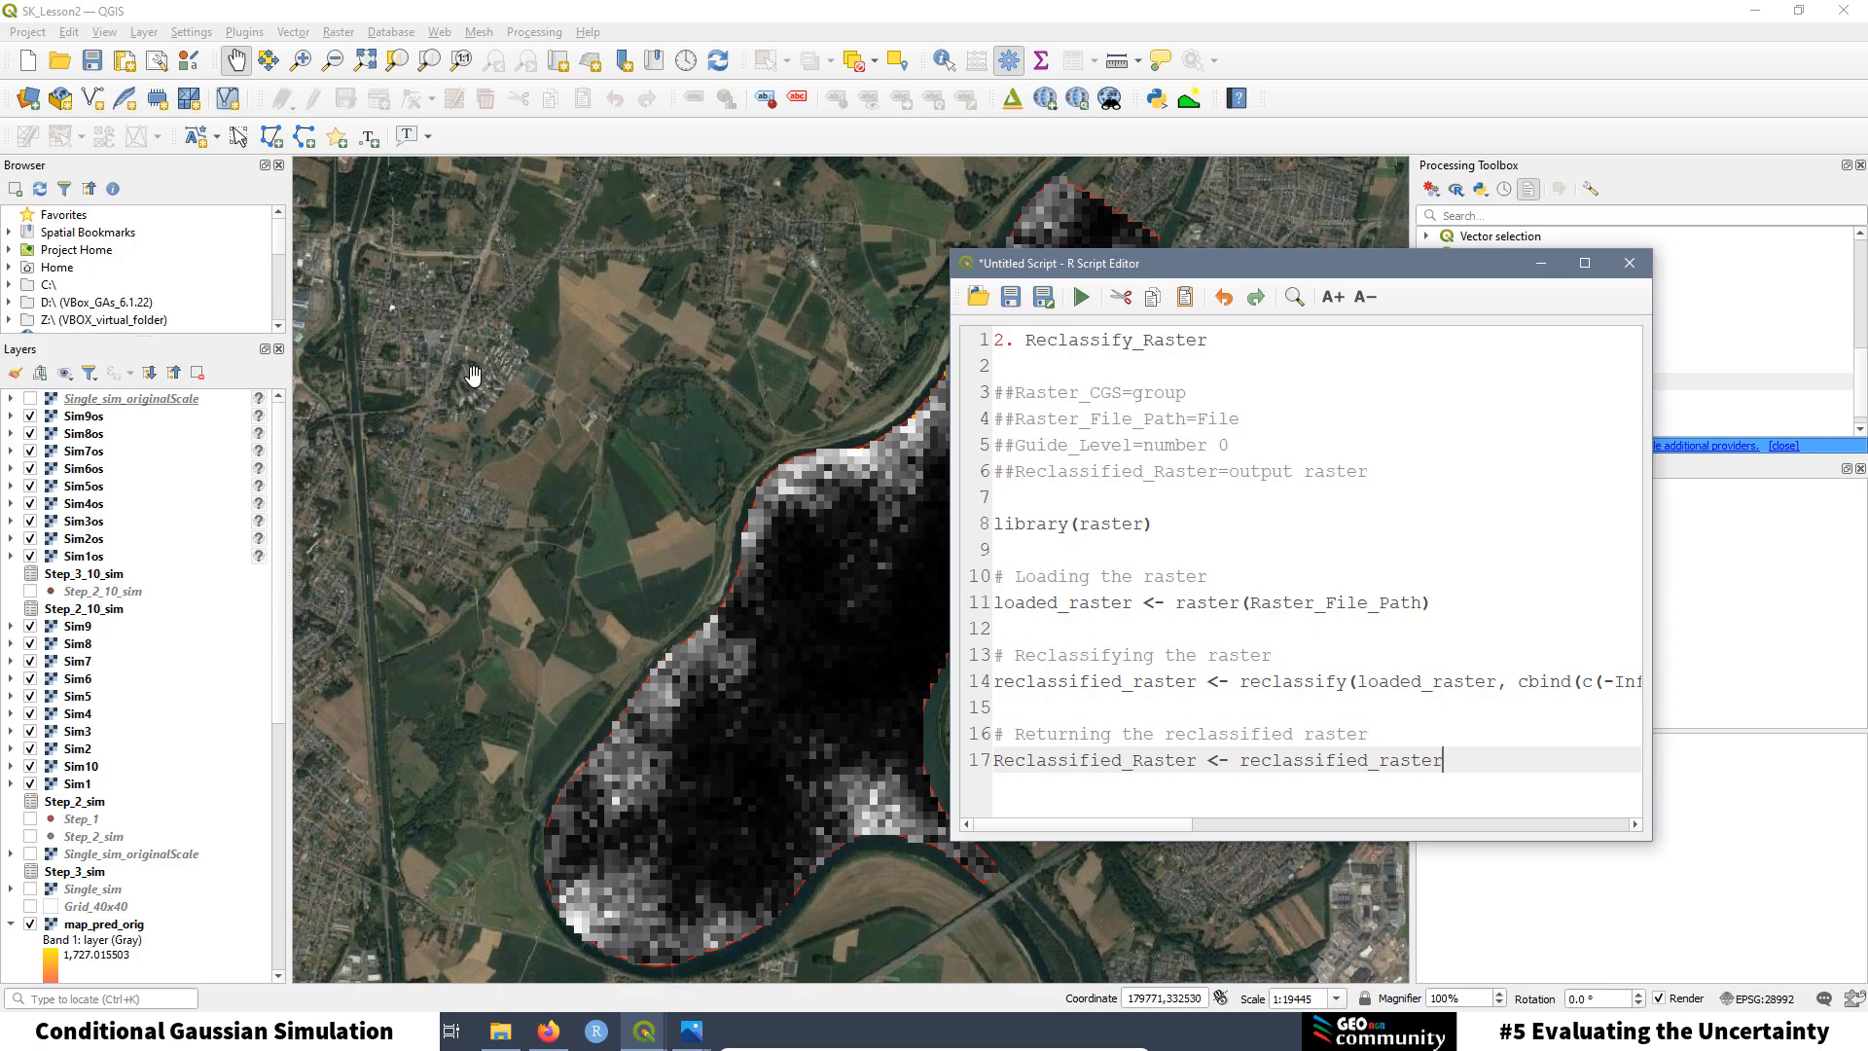
click(88, 417)
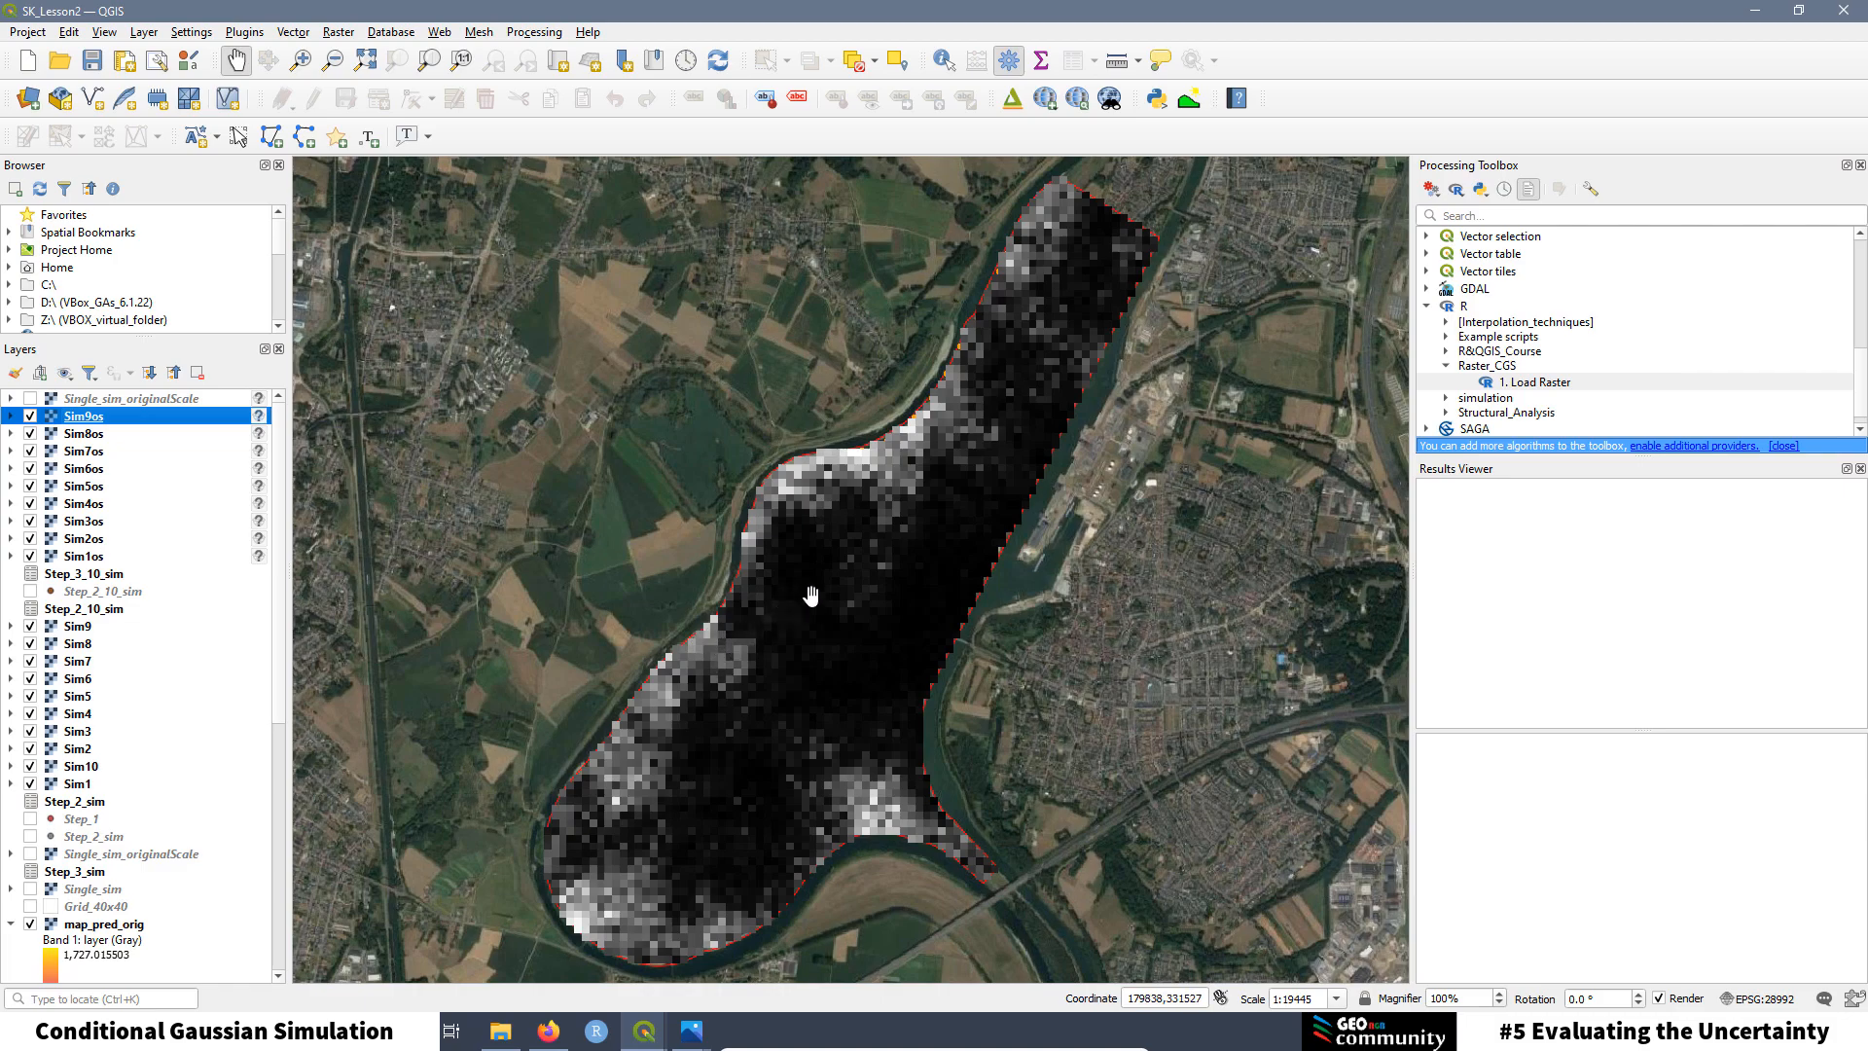
click(643, 1032)
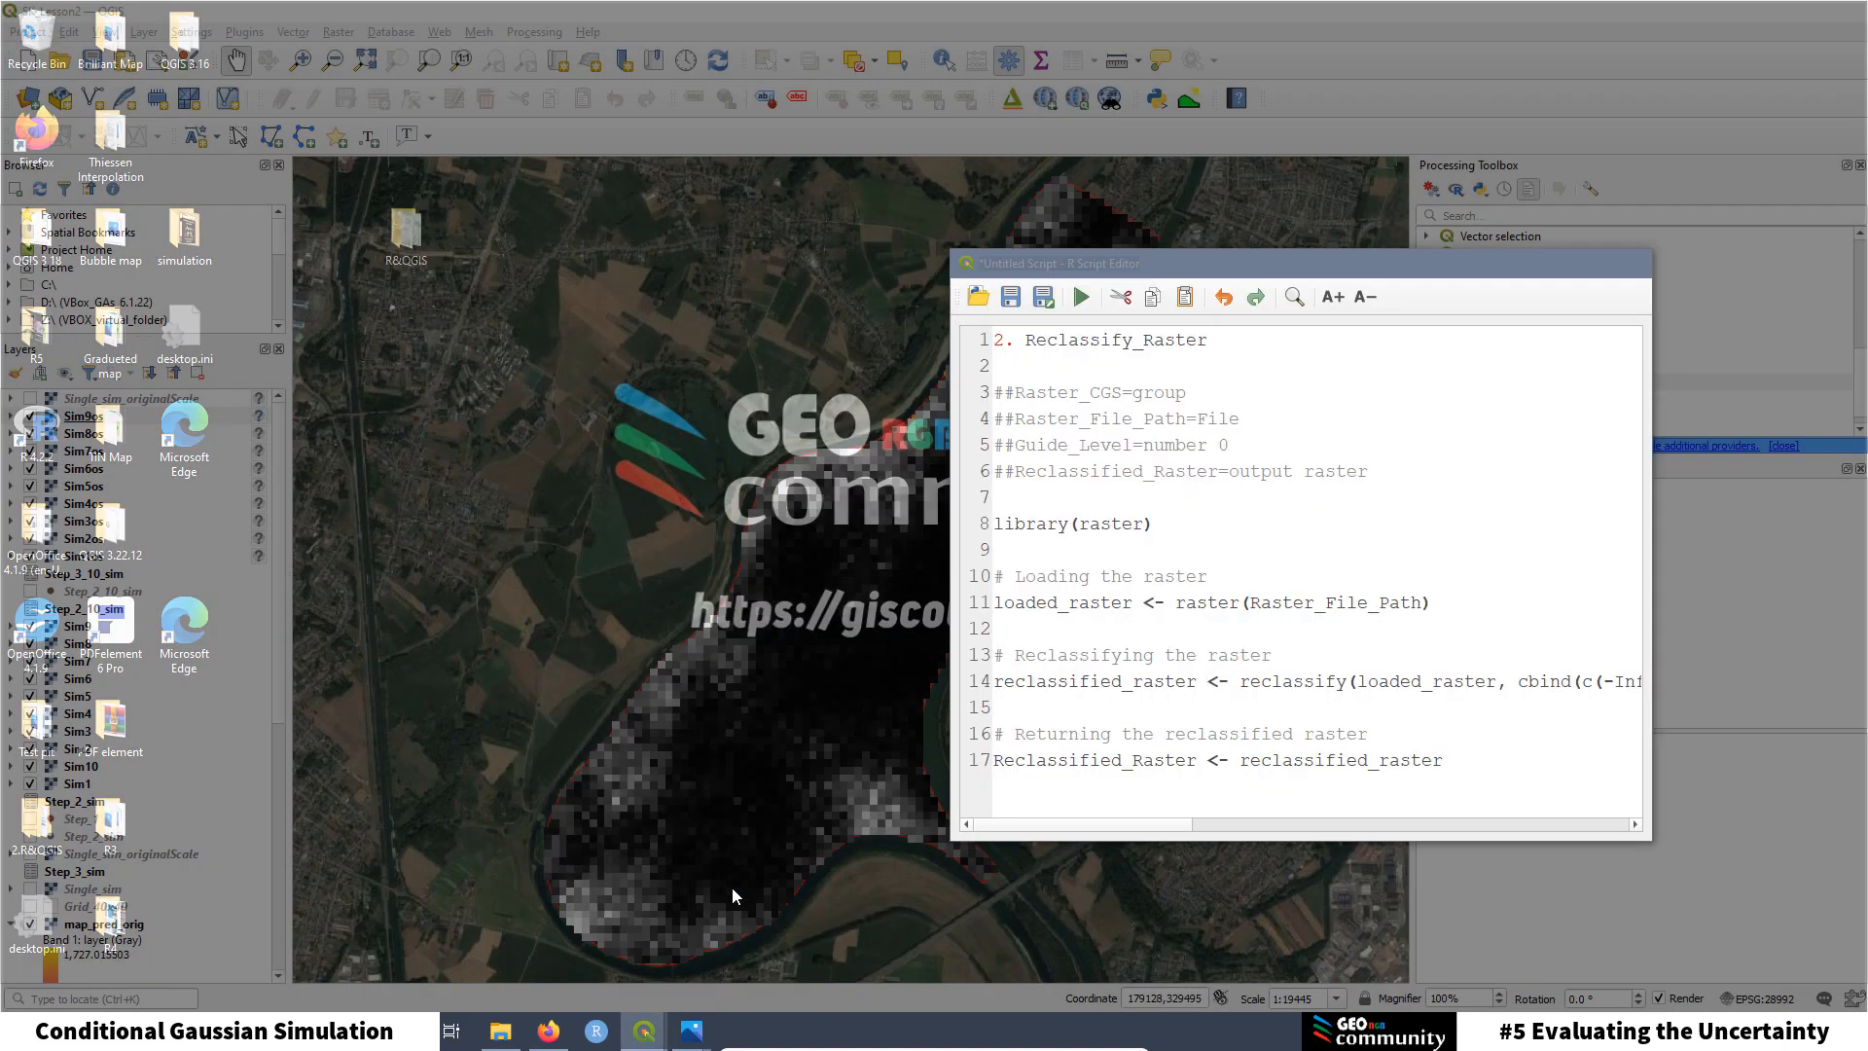
click(741, 901)
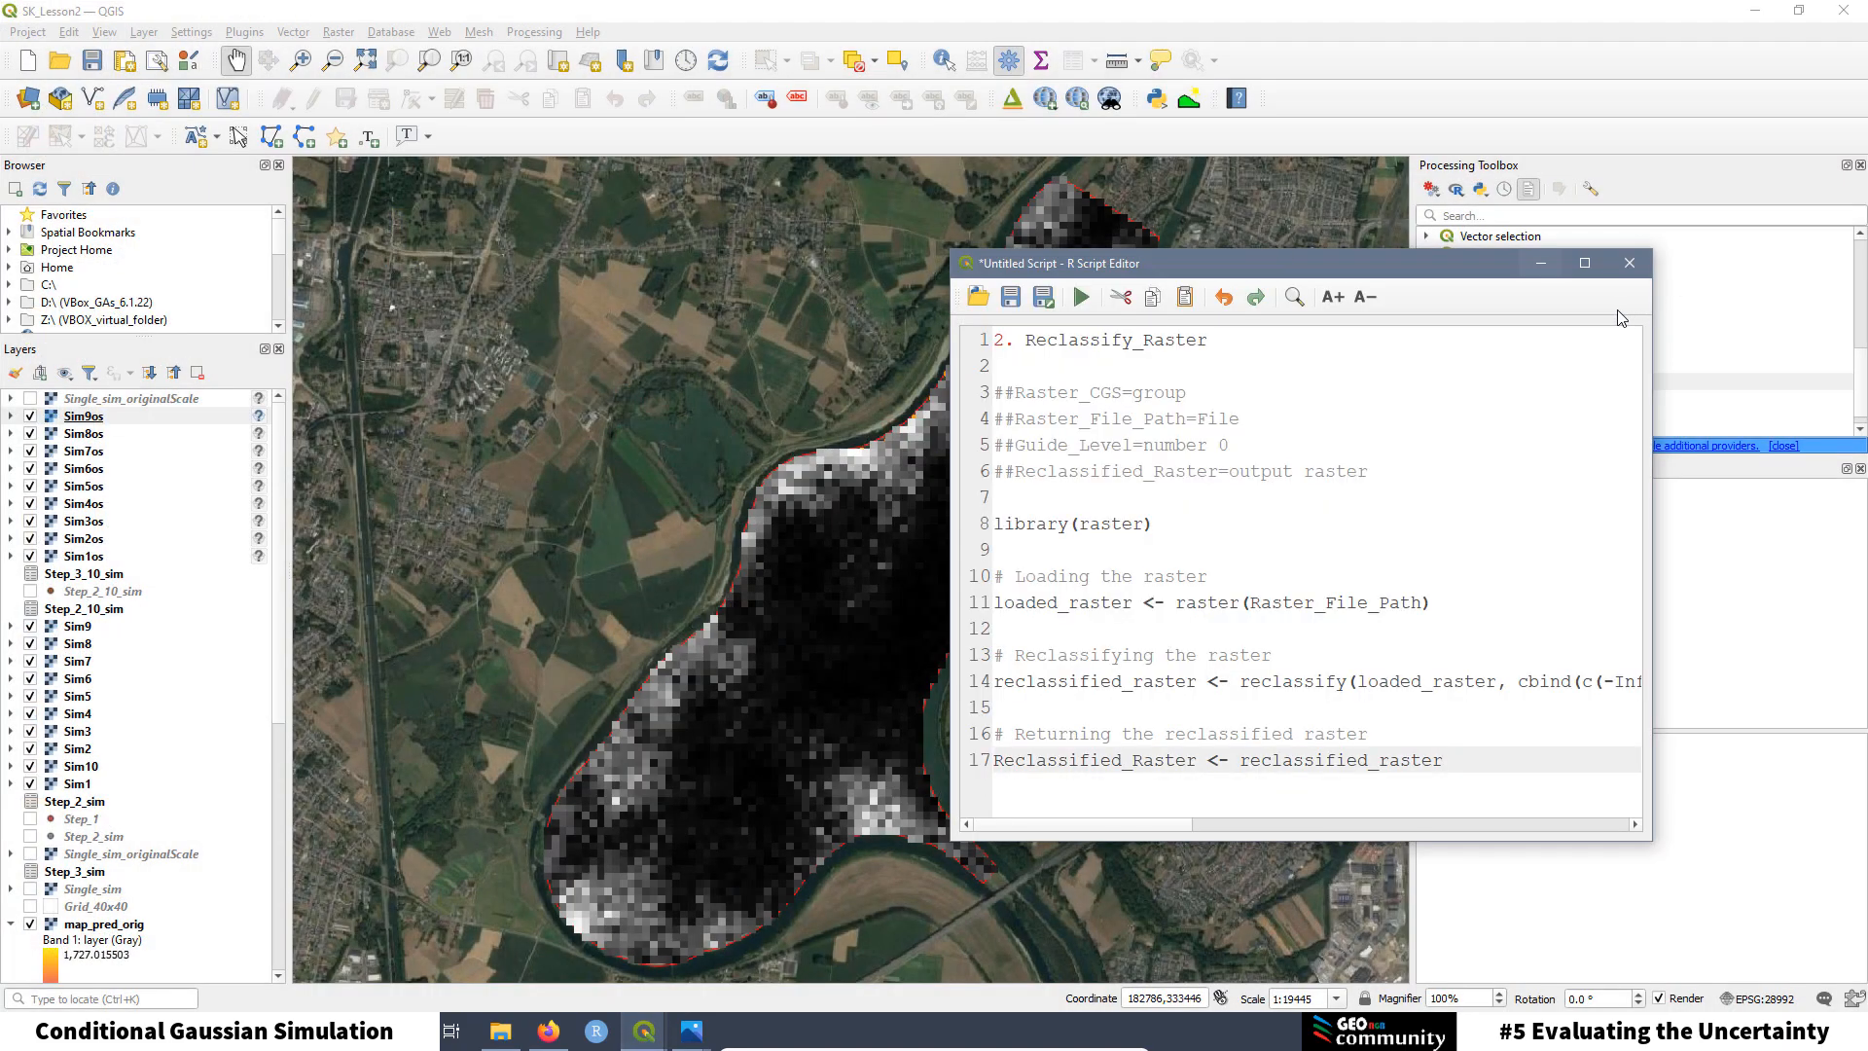
click(1588, 265)
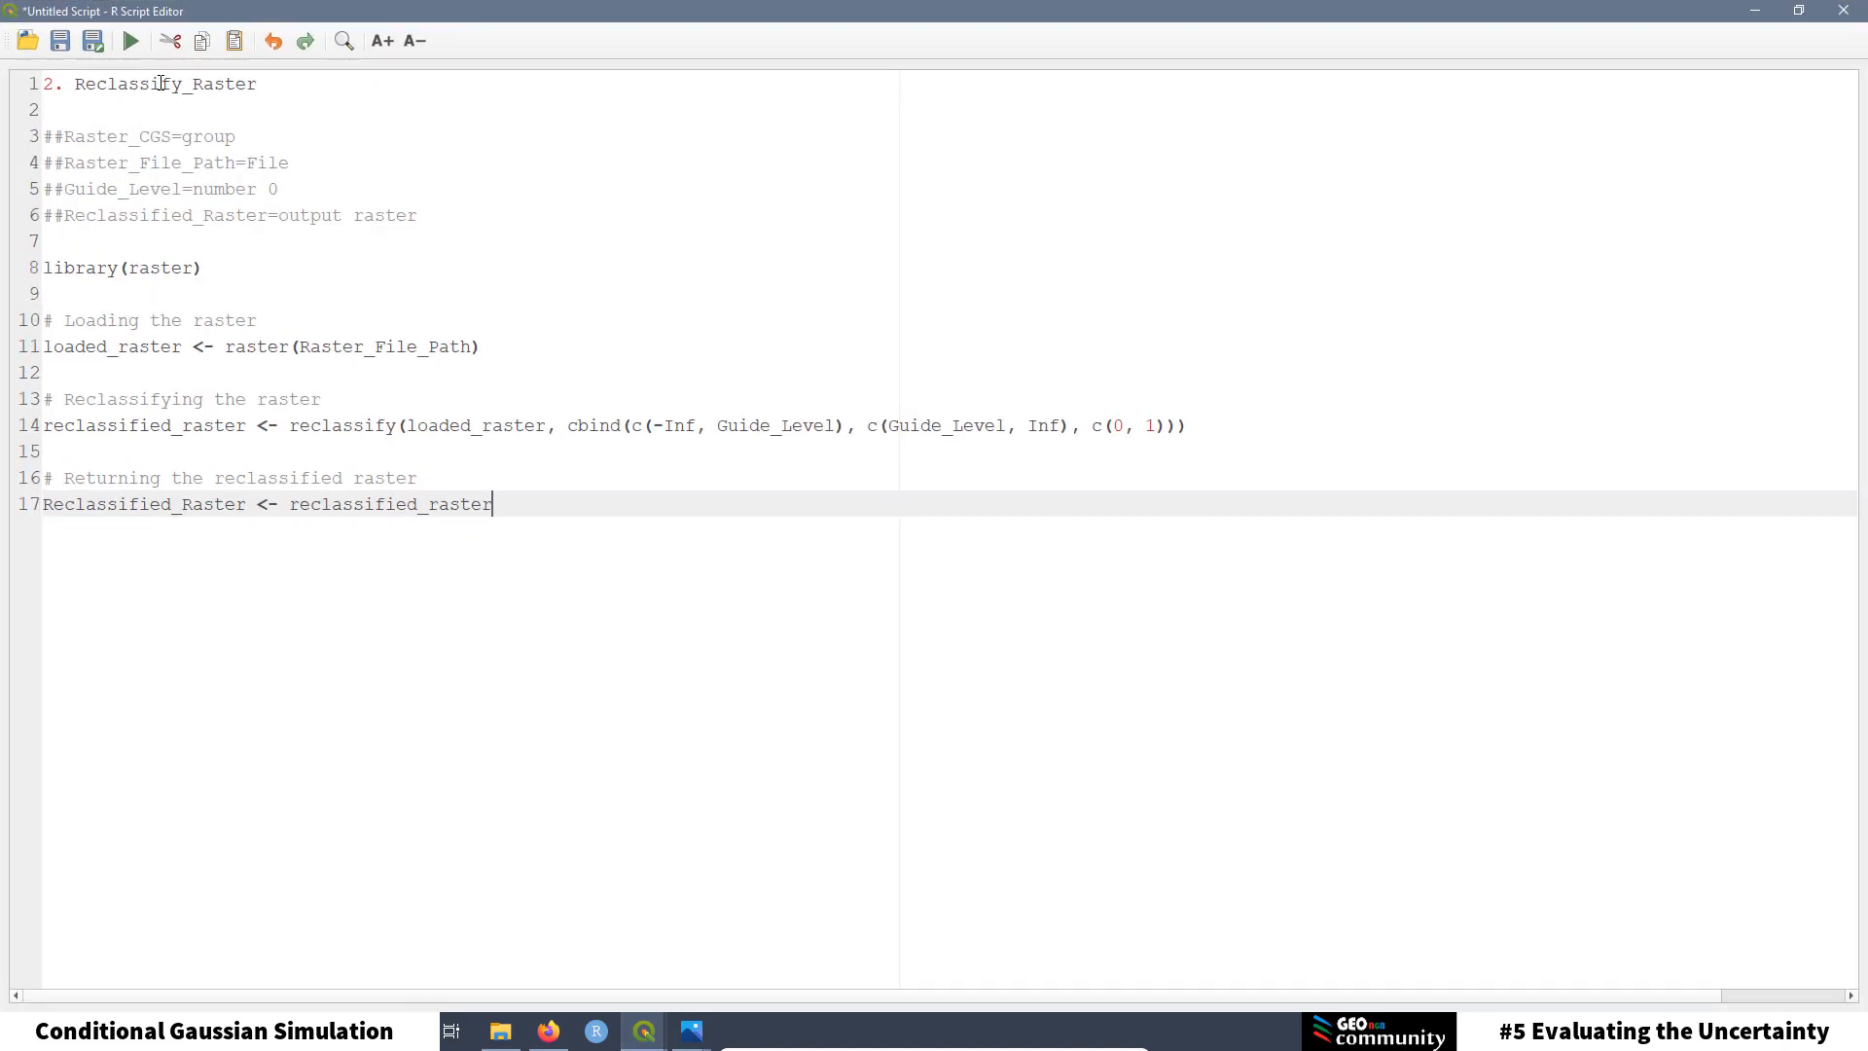
Step: Cut the '2. Reclassify_Raster' title from line 1 and remove the empty top lines
drag(266, 80, 42, 78)
key(ctrl+c)
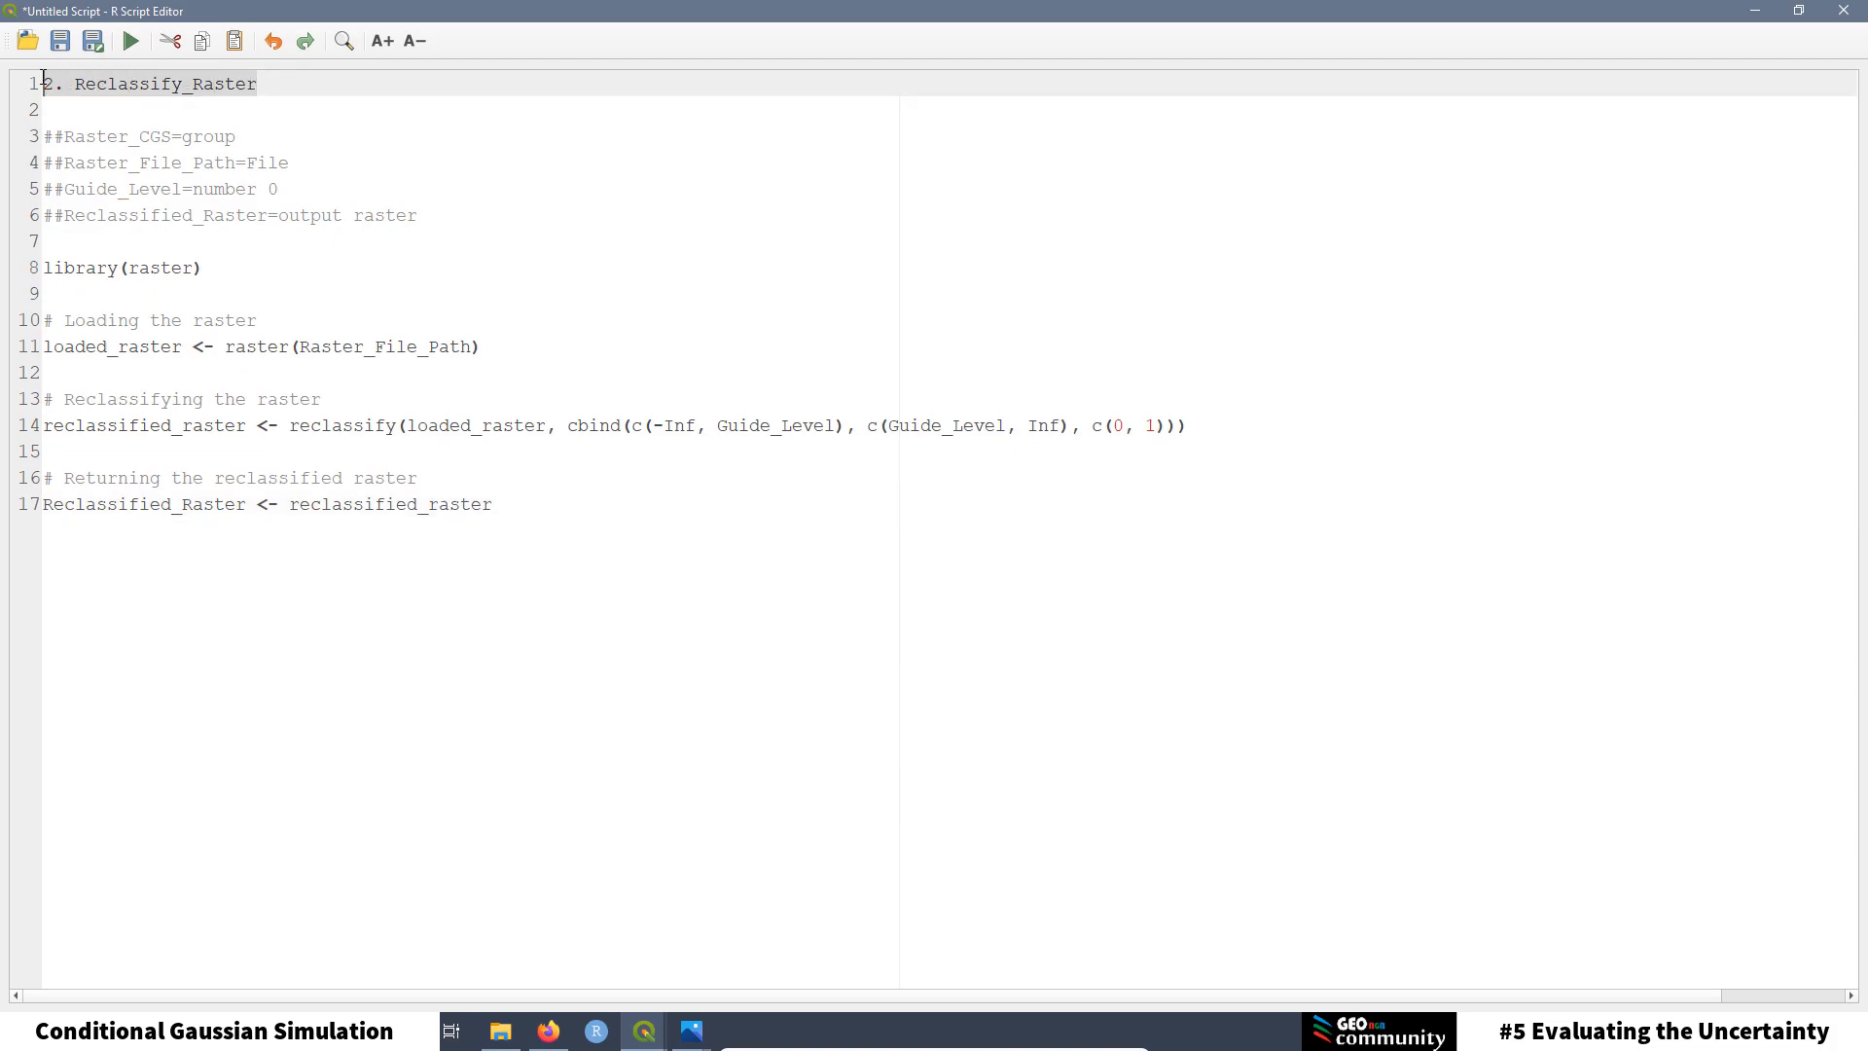
right_click(134, 83)
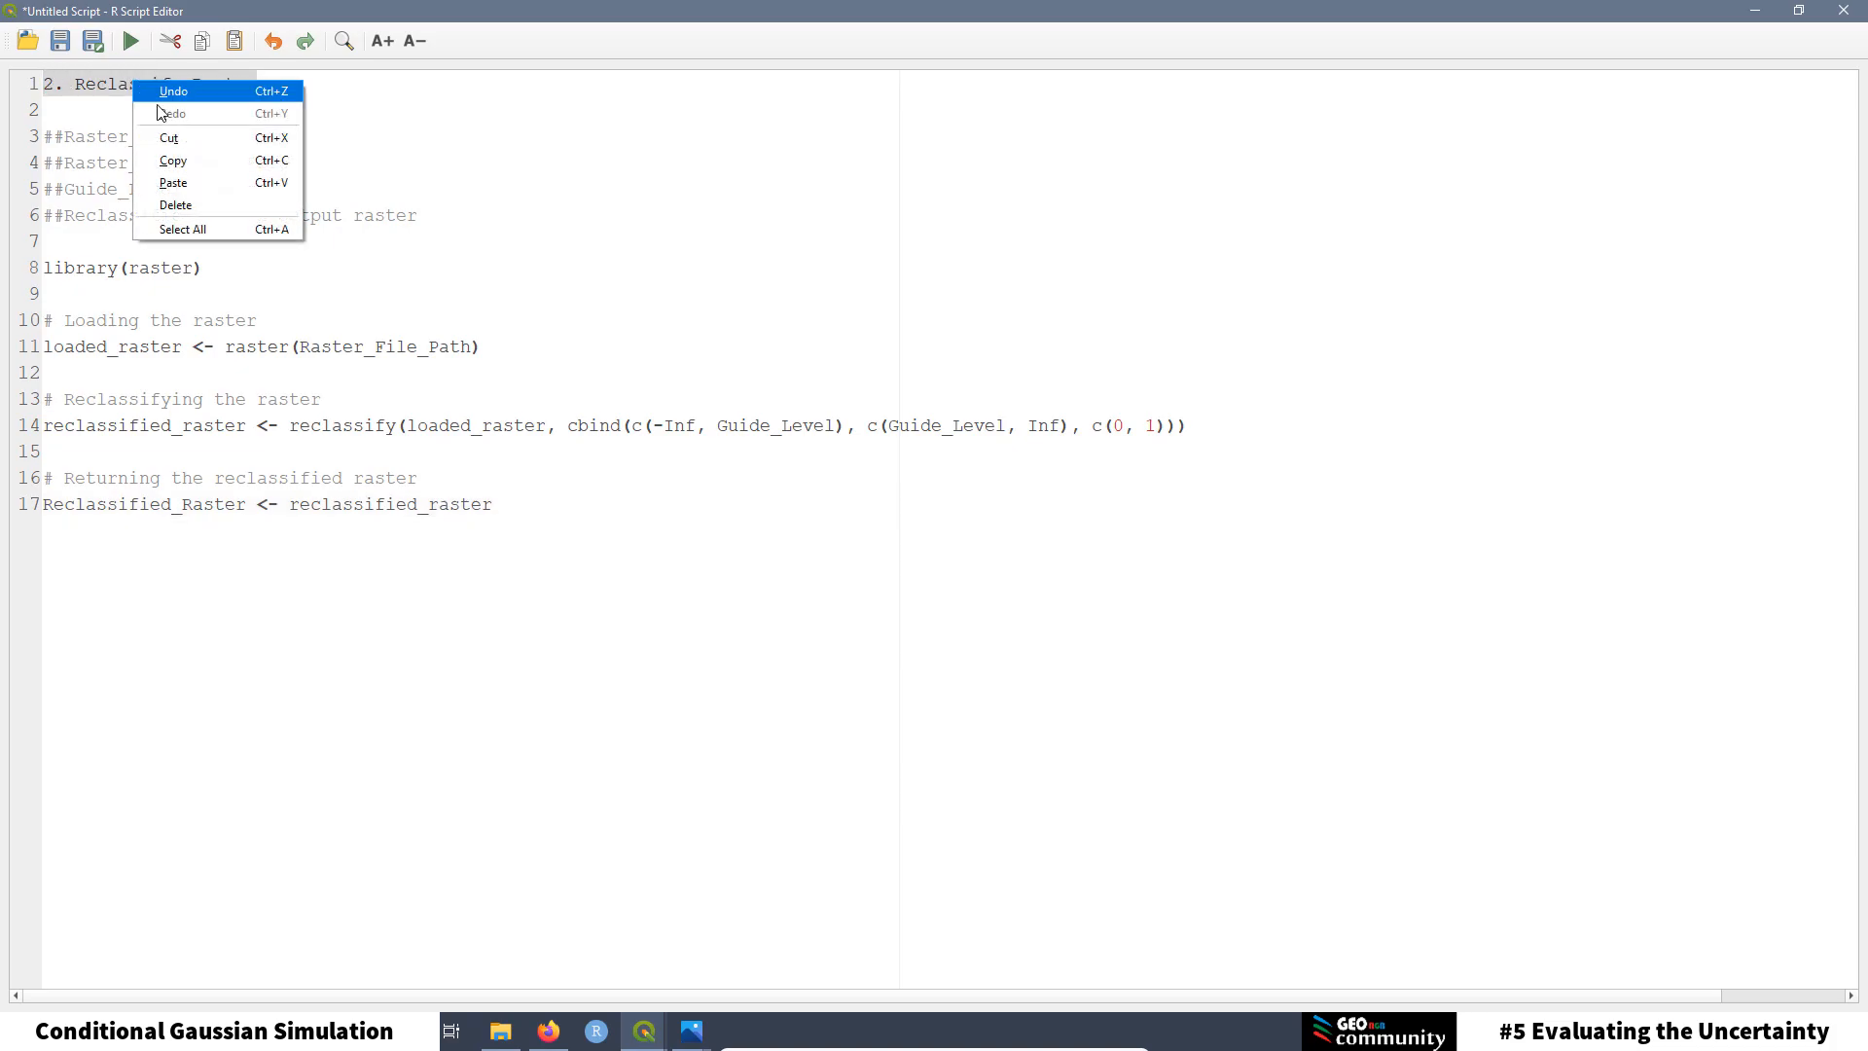
click(170, 137)
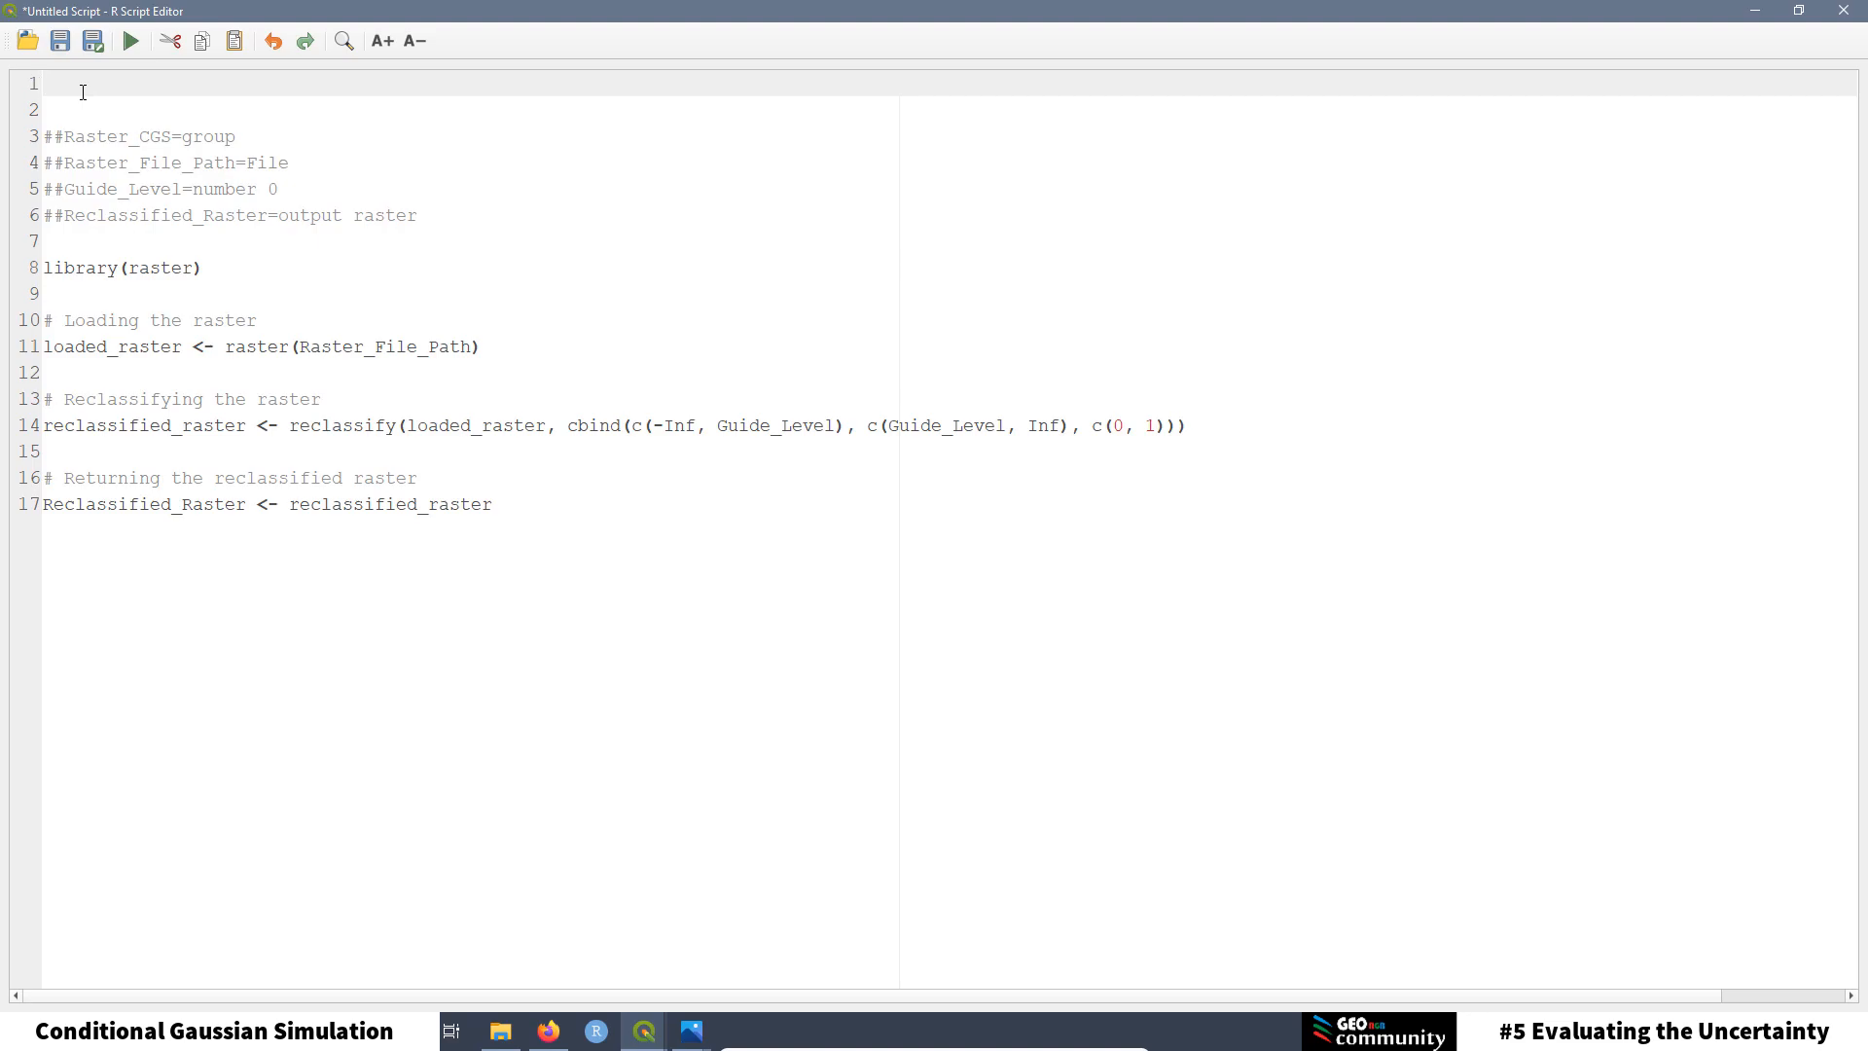
key(Delete)
key(Delete)
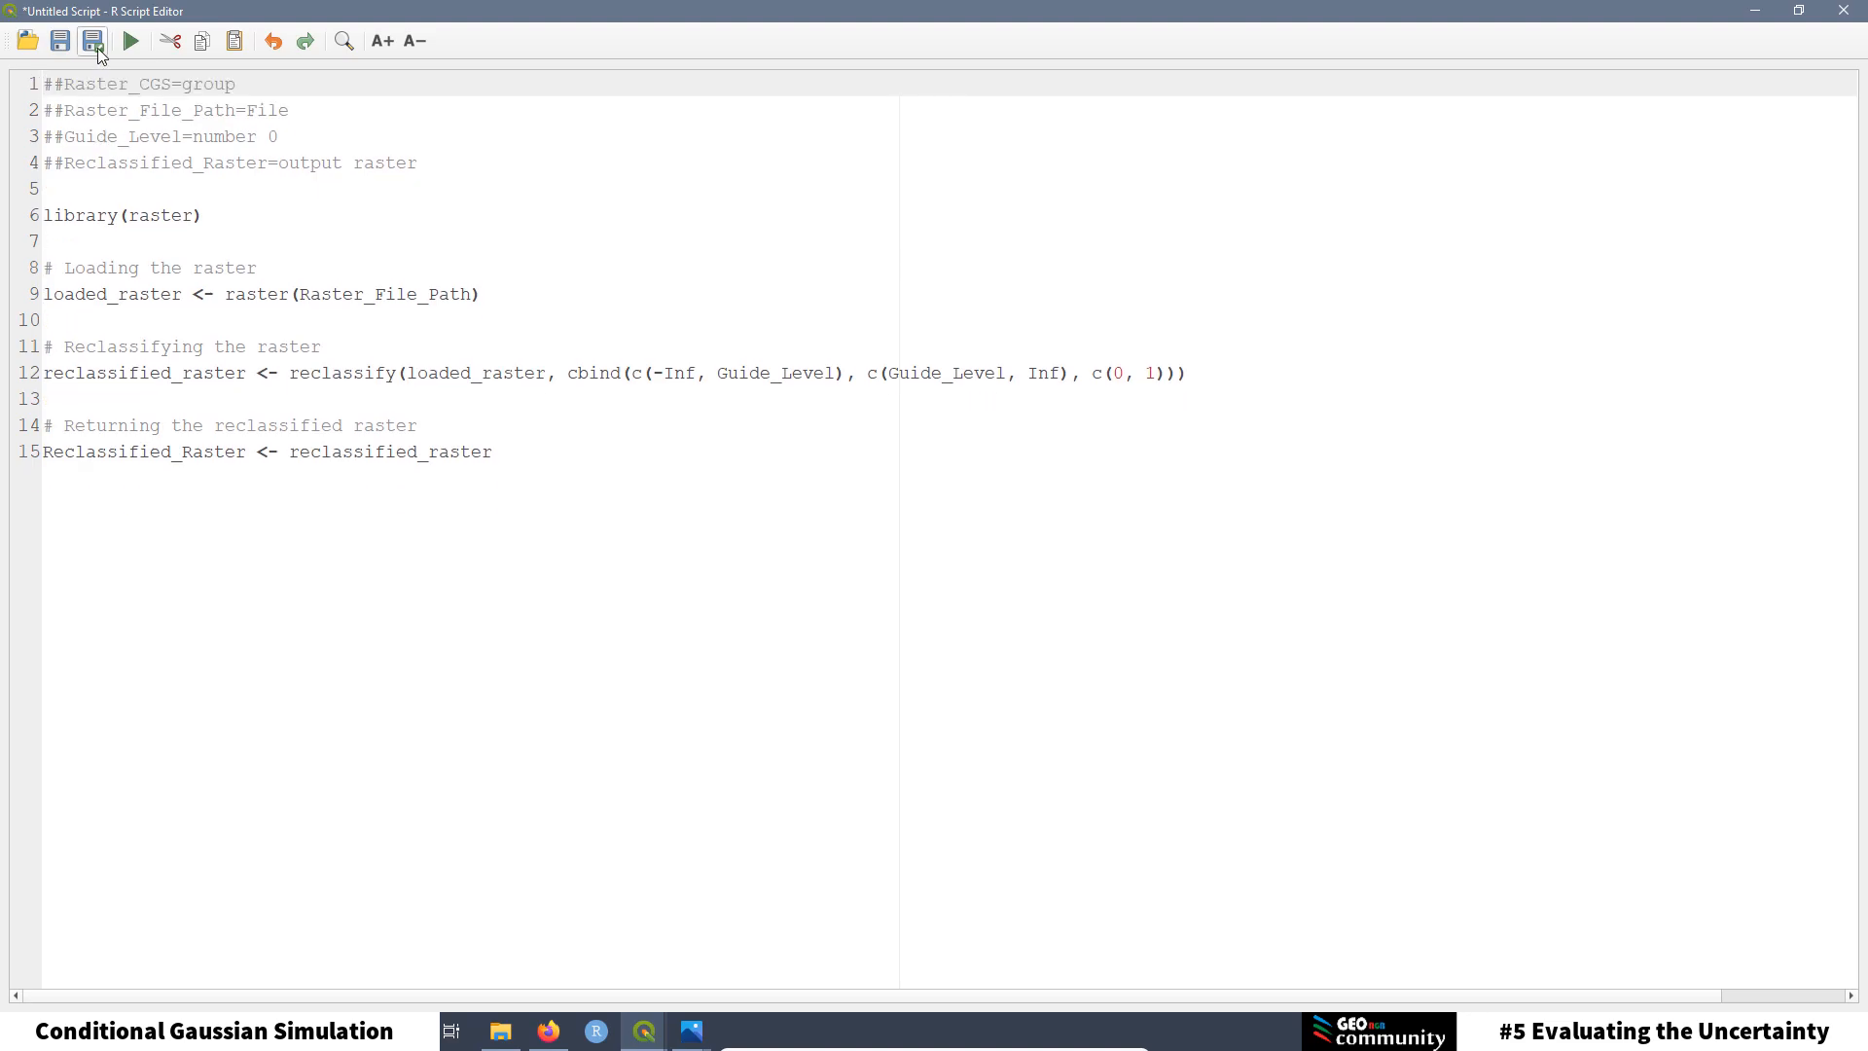
Step: Save the script as '2. Reclassify_Raster' and select its ##Raster_CGS=group header line
click(95, 43)
right_click(187, 447)
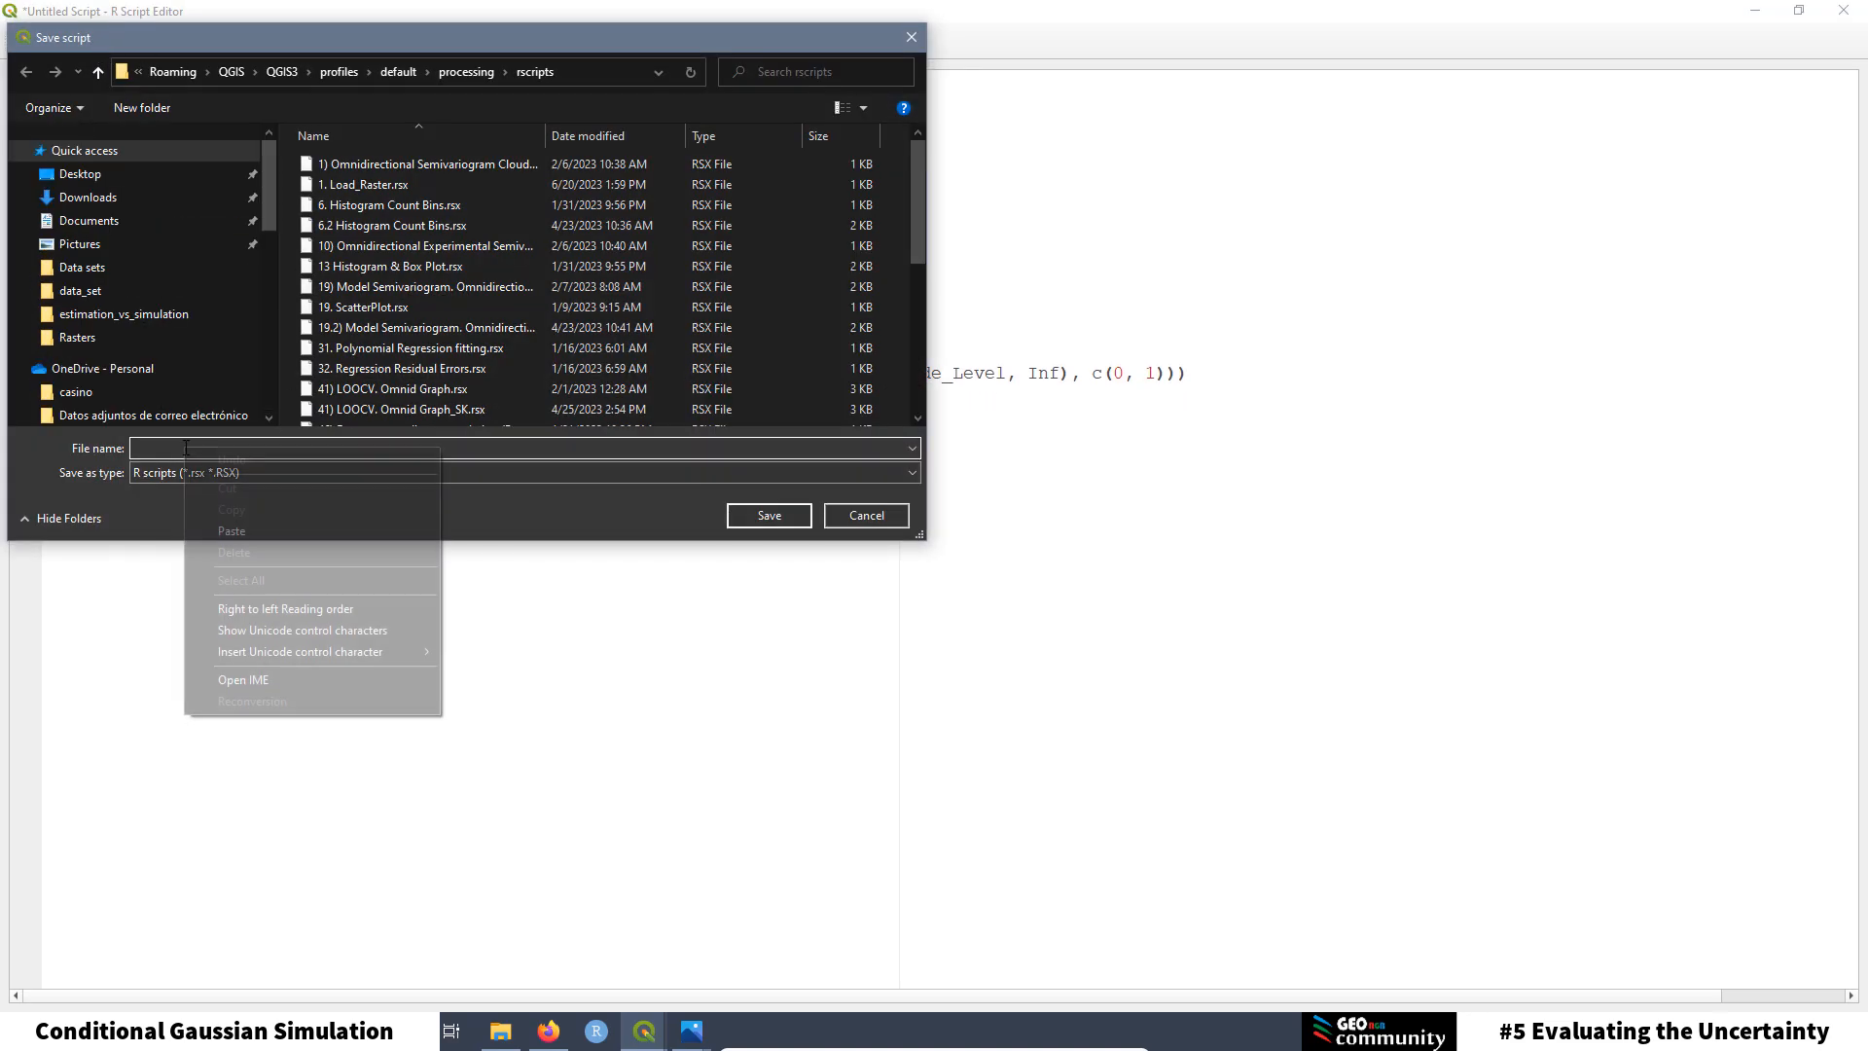
click(342, 534)
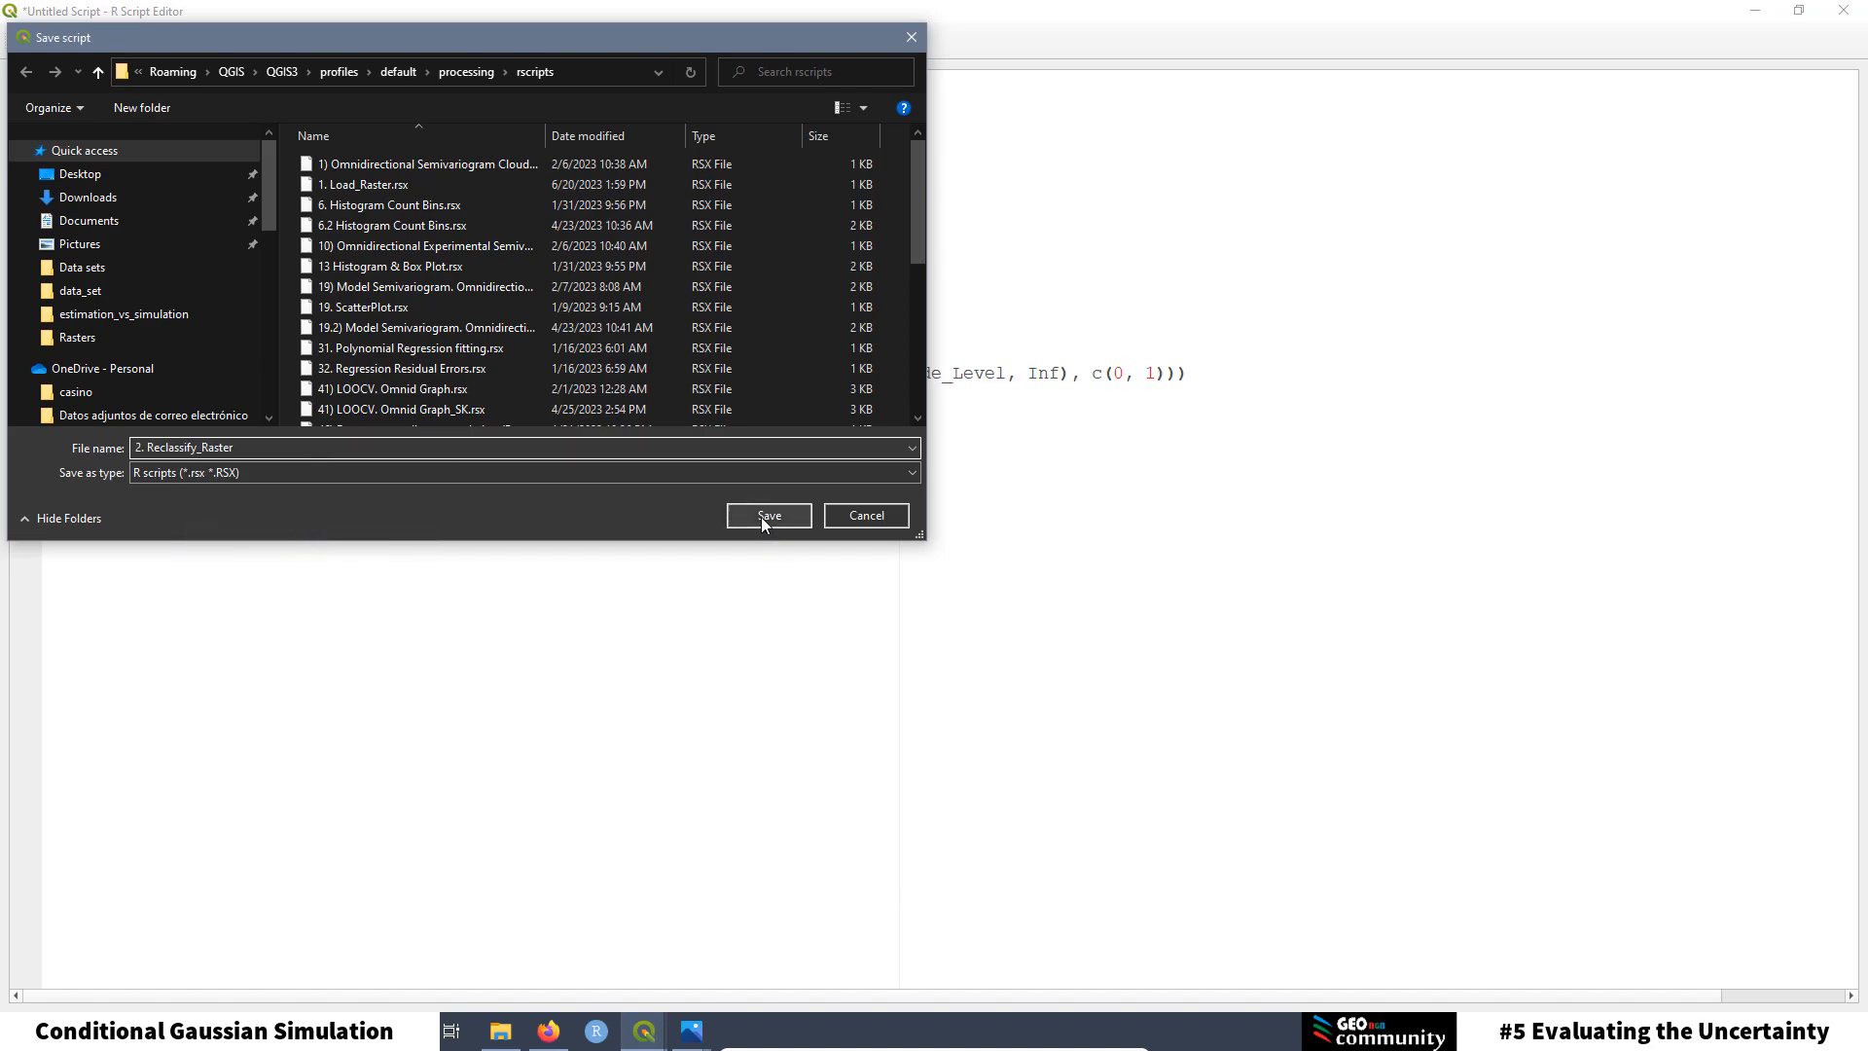
click(769, 516)
click(255, 110)
drag(237, 83, 42, 78)
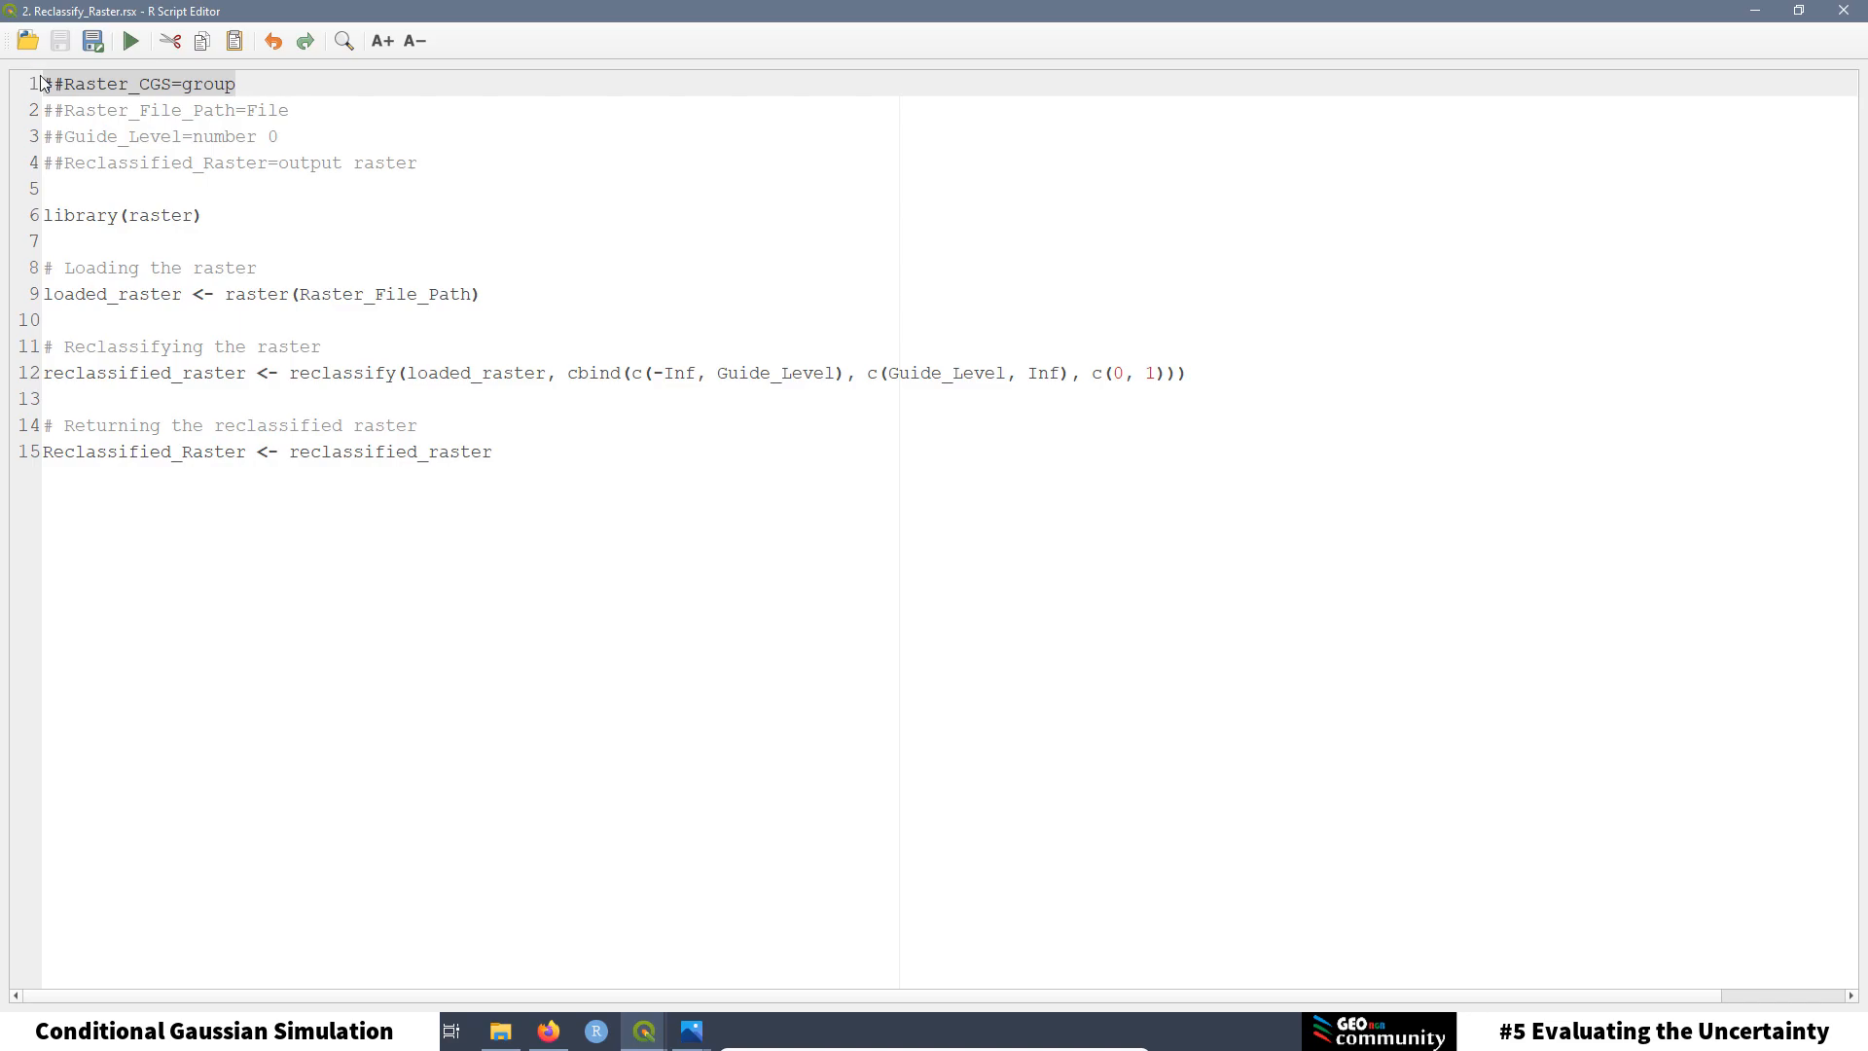
click(130, 97)
drag(172, 85, 70, 84)
click(164, 138)
drag(307, 110, 42, 110)
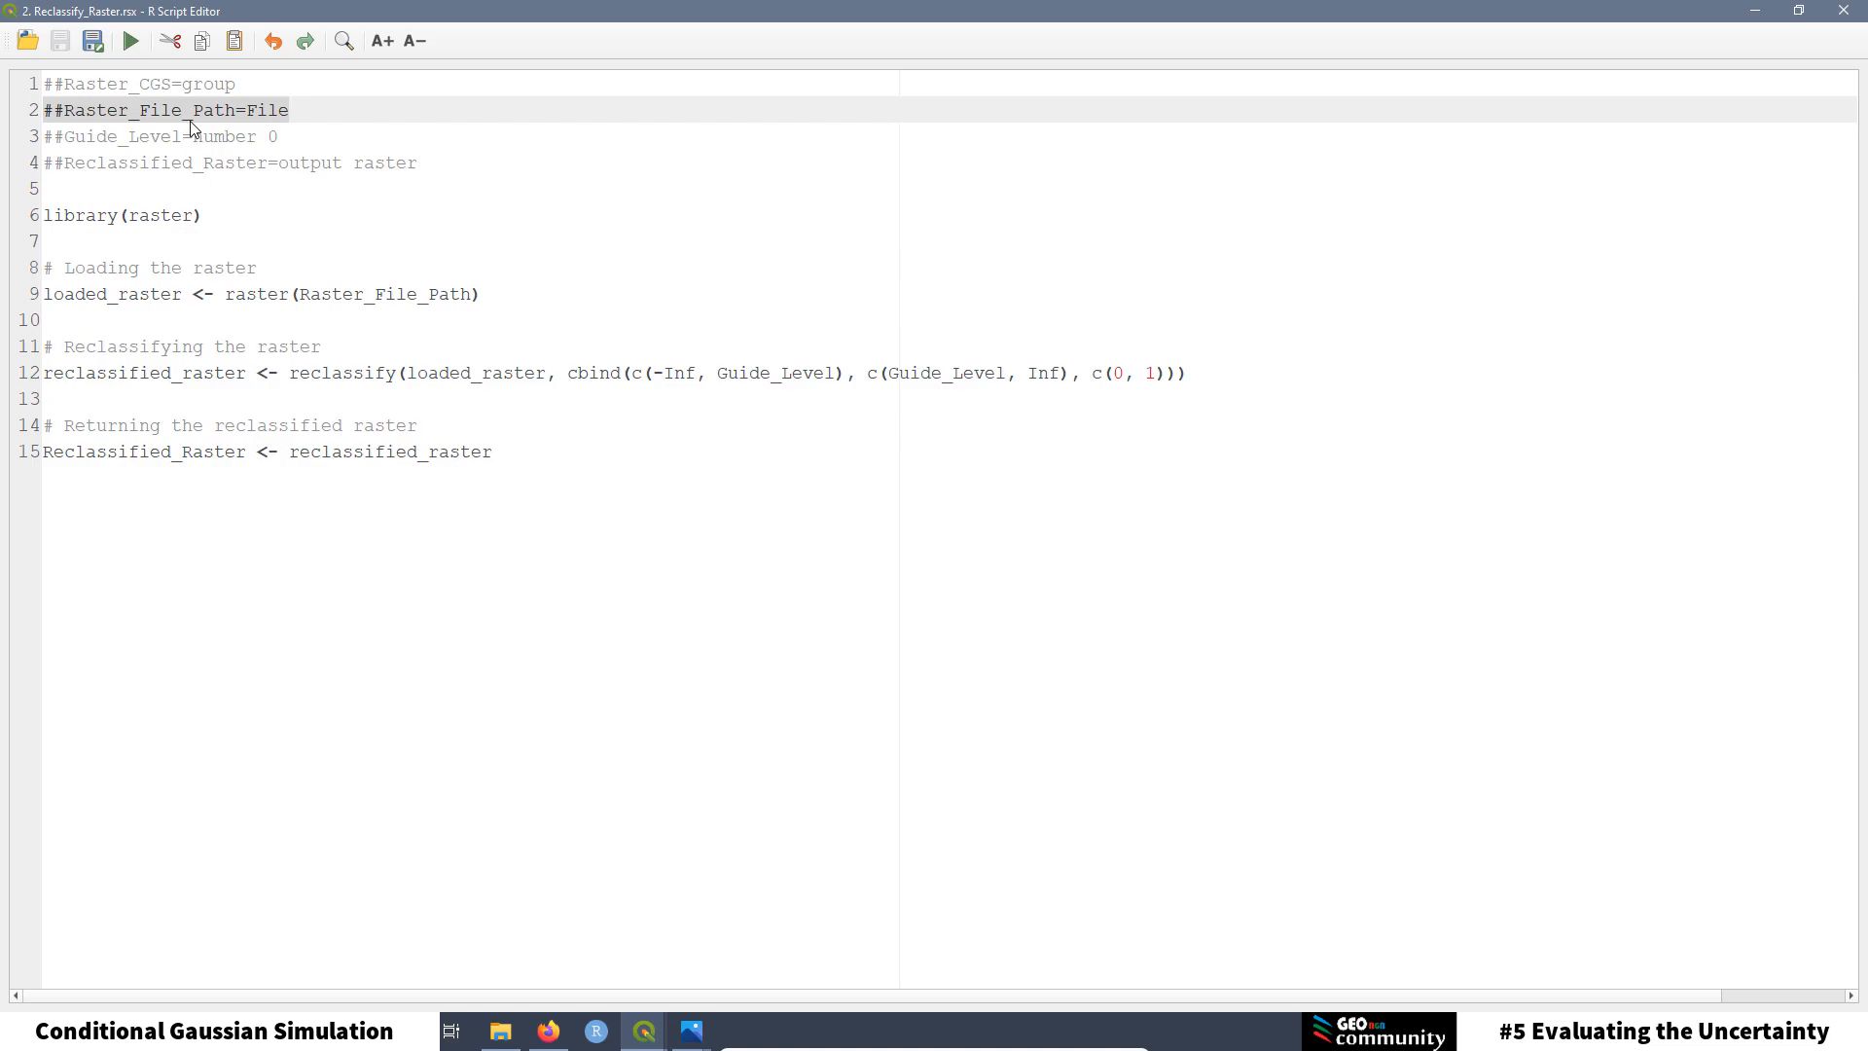
click(237, 137)
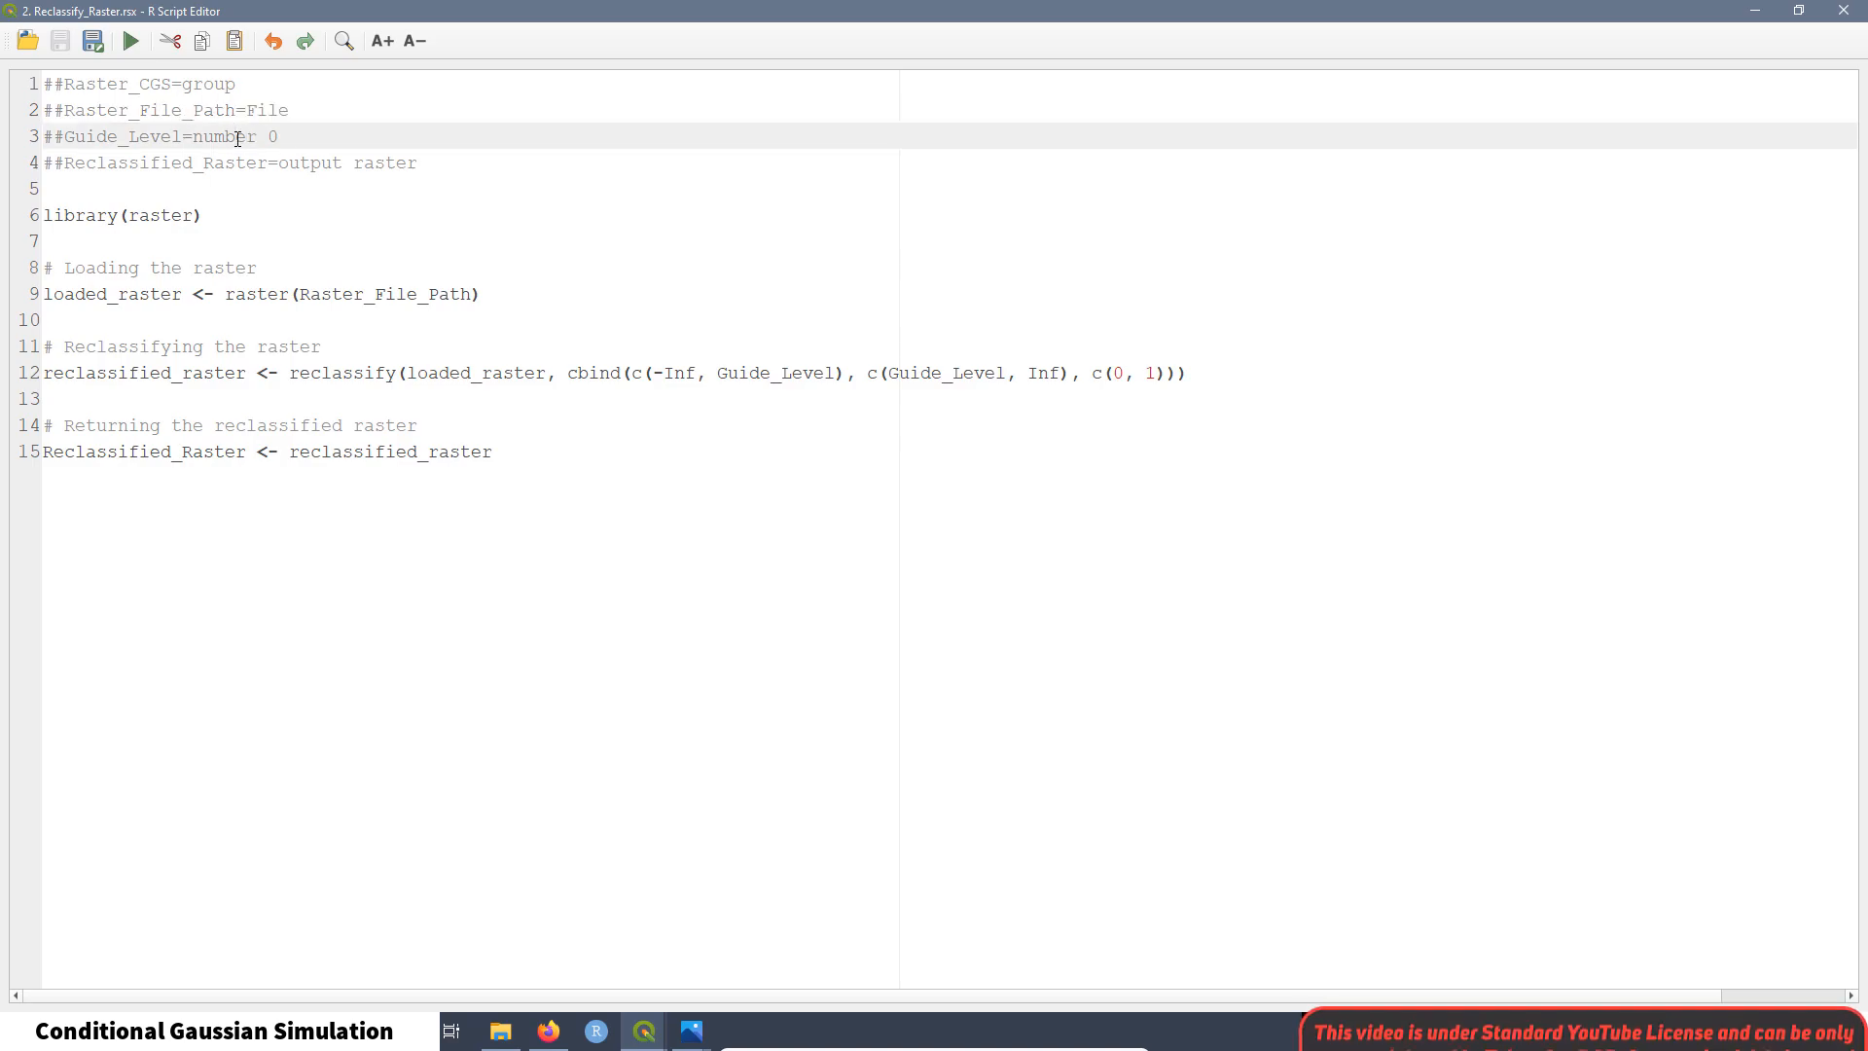
drag(290, 137, 41, 137)
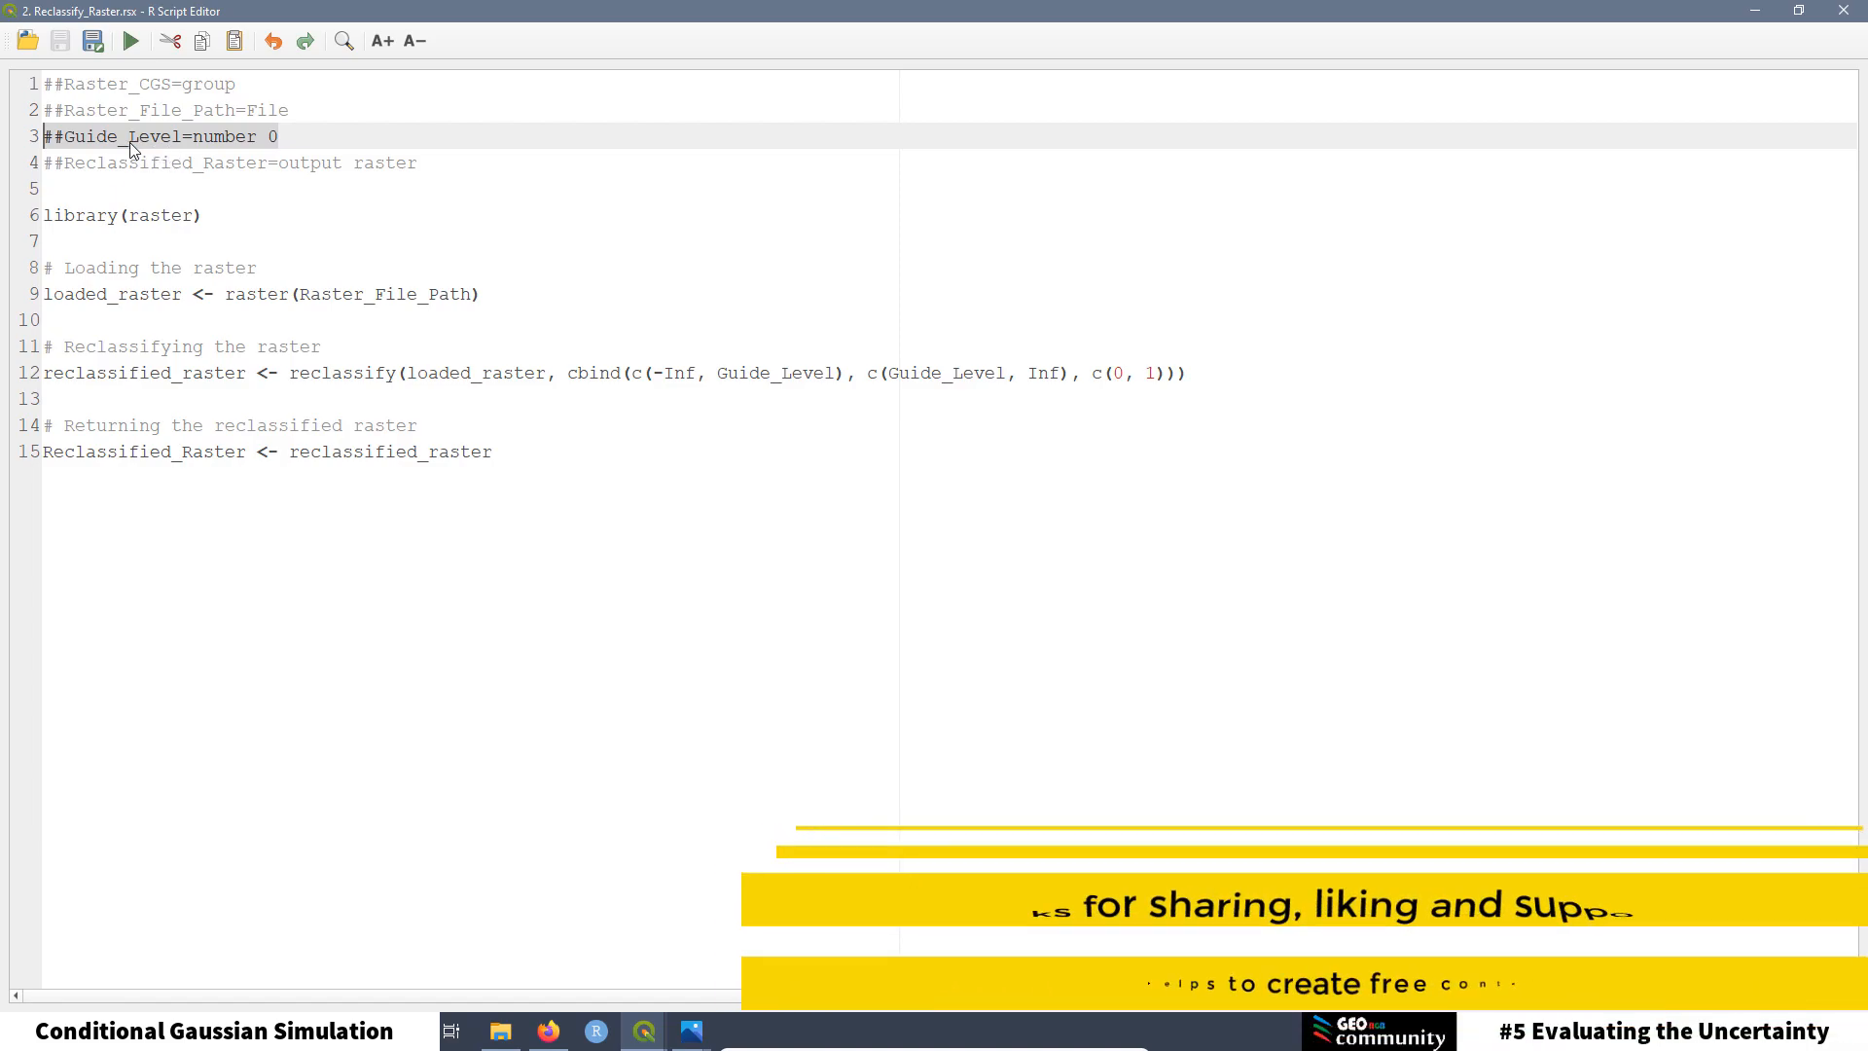
click(176, 162)
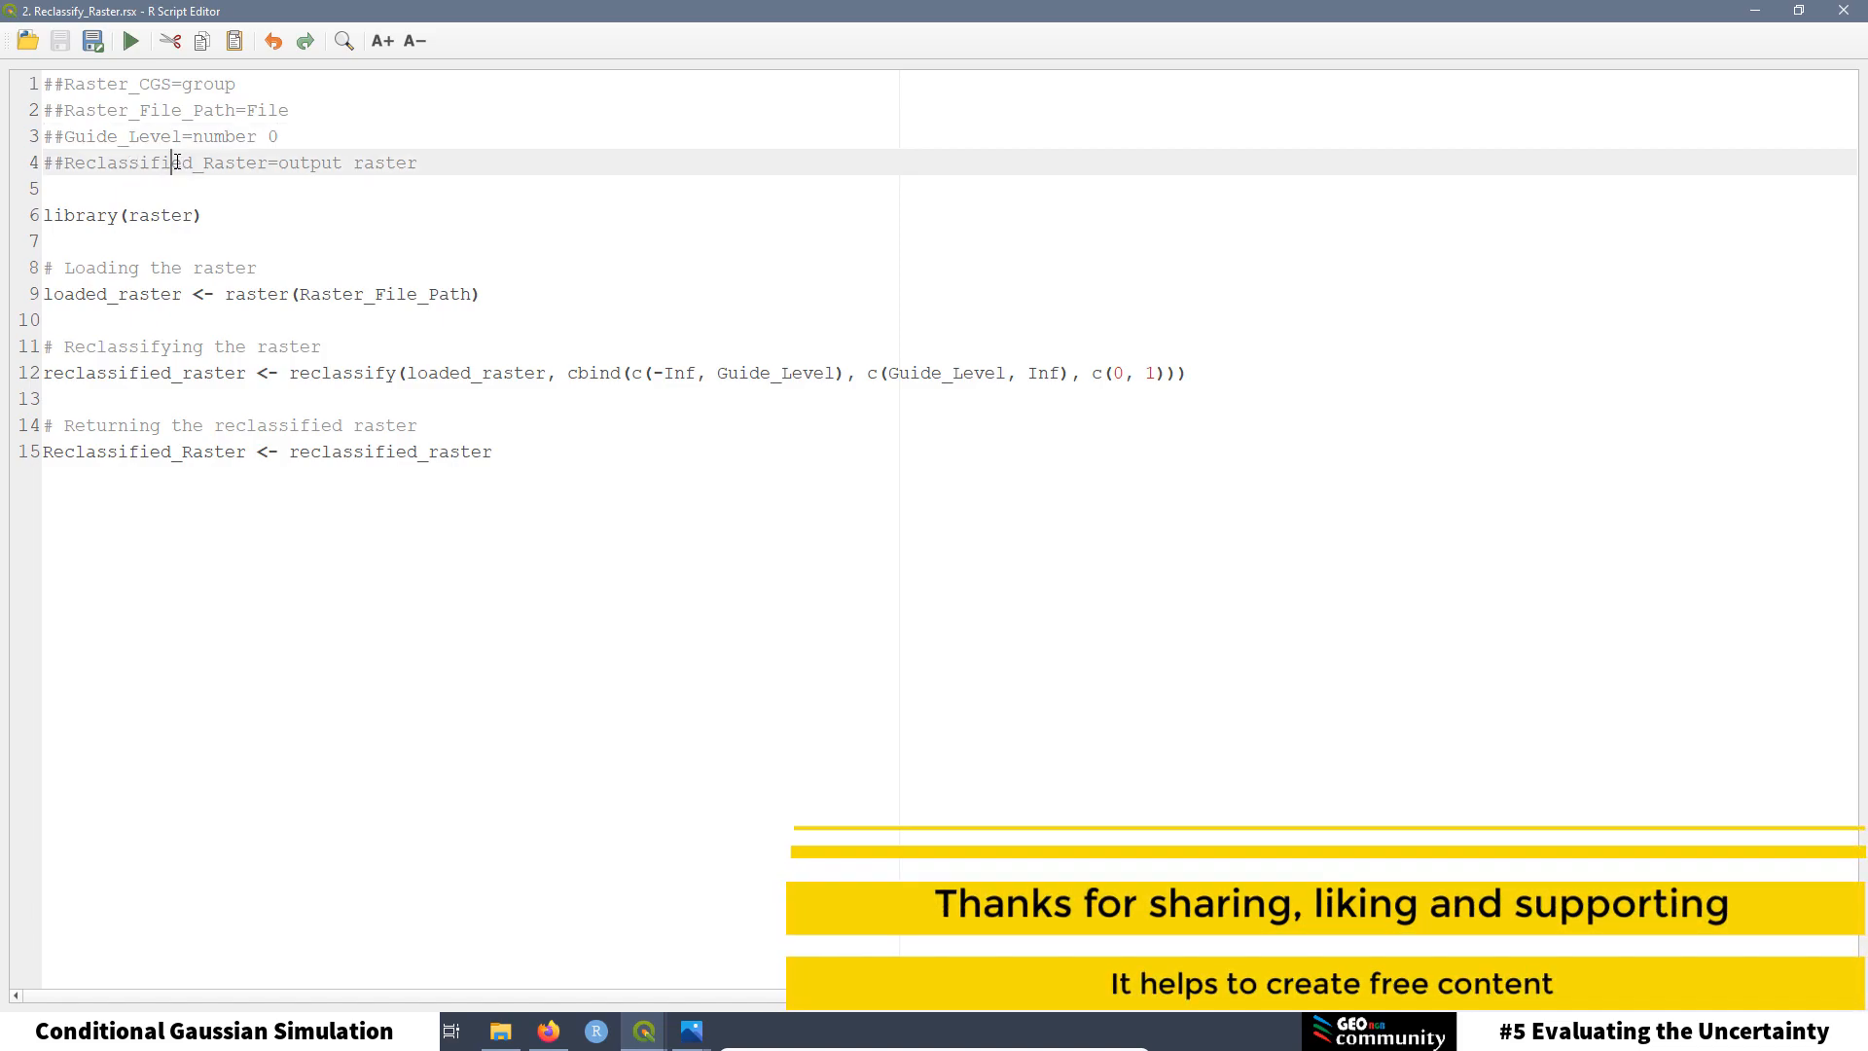
drag(425, 163, 36, 161)
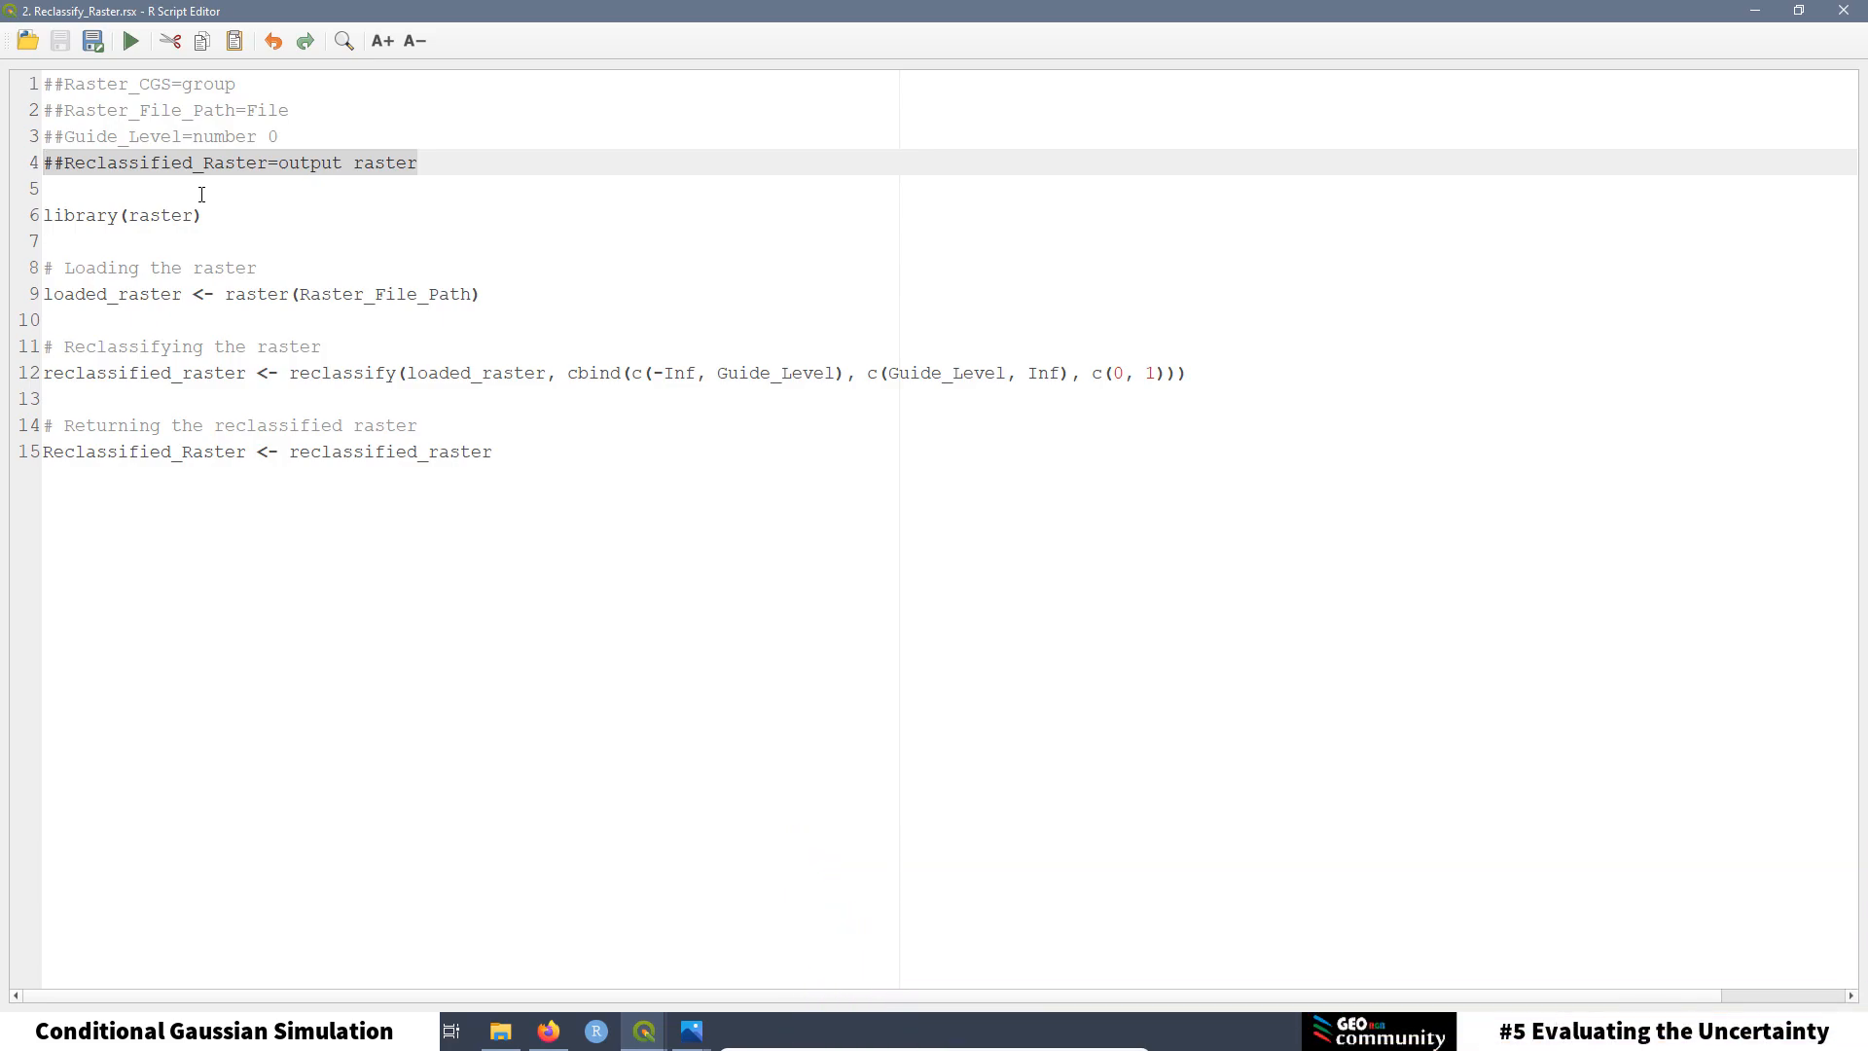
click(49, 163)
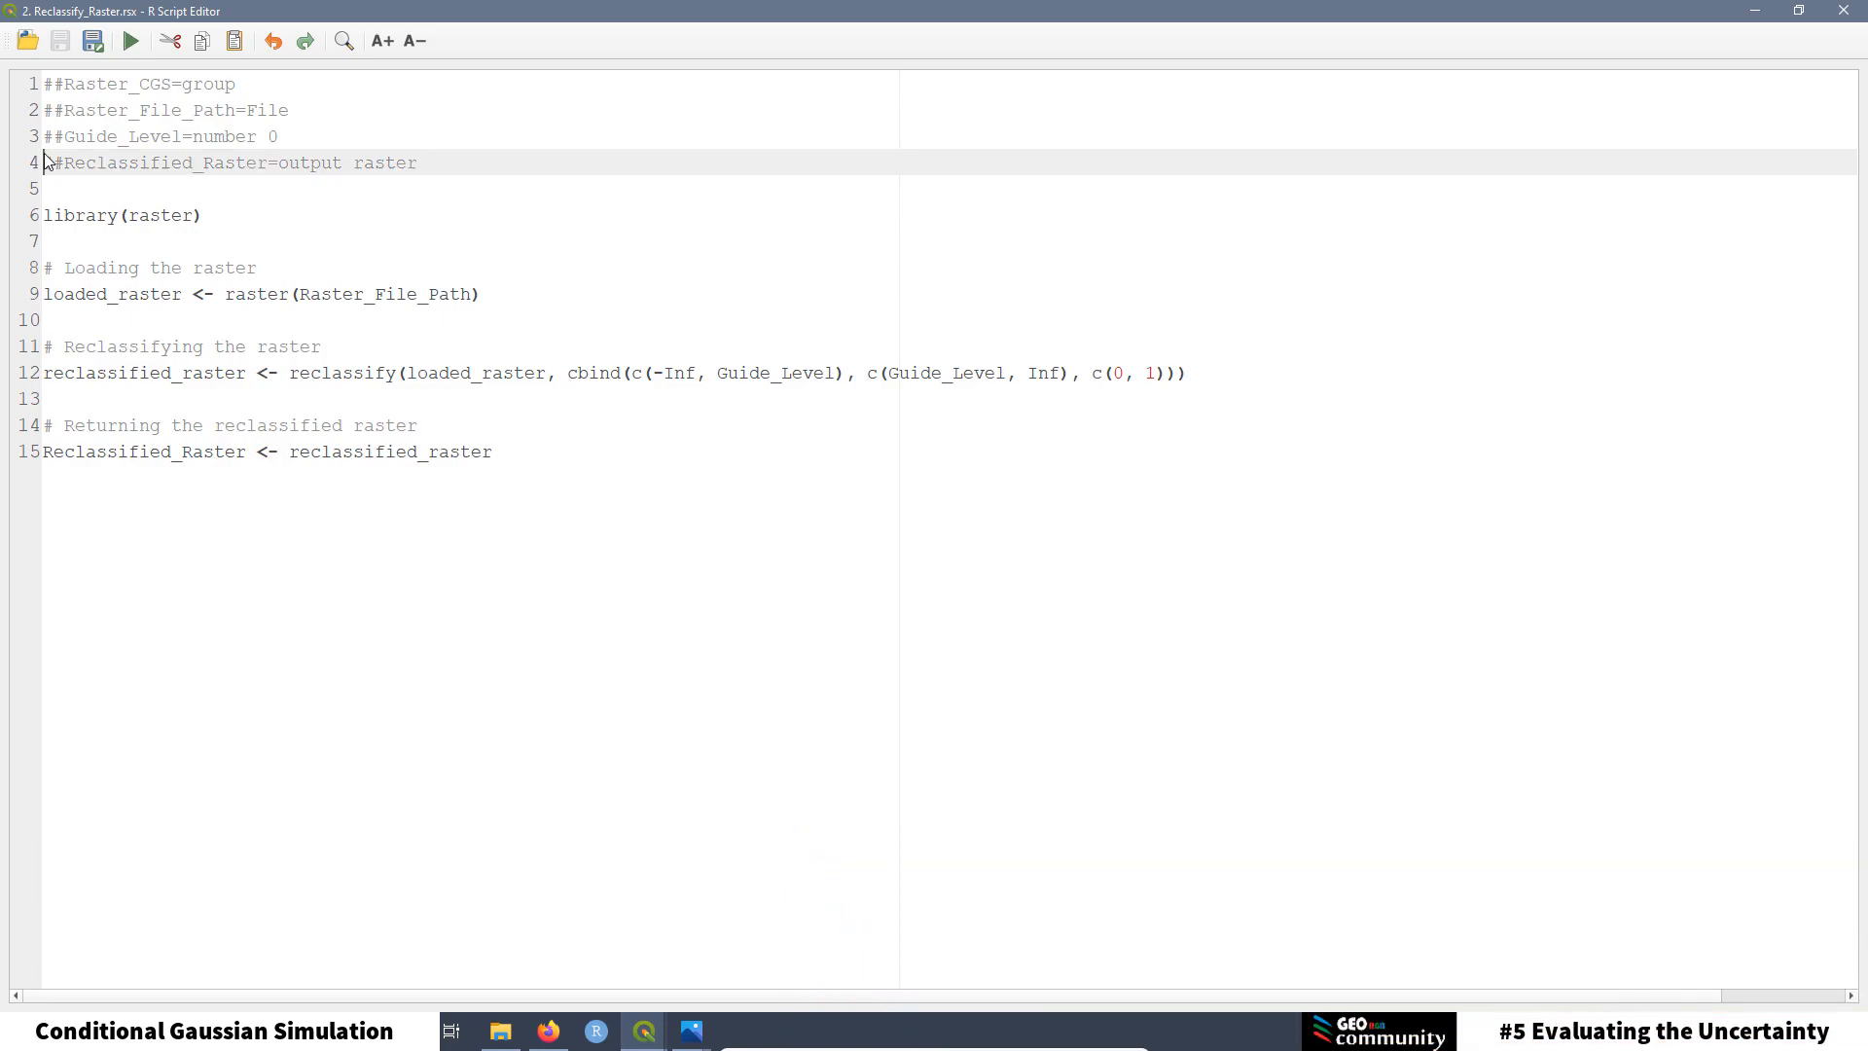
drag(469, 165, 41, 110)
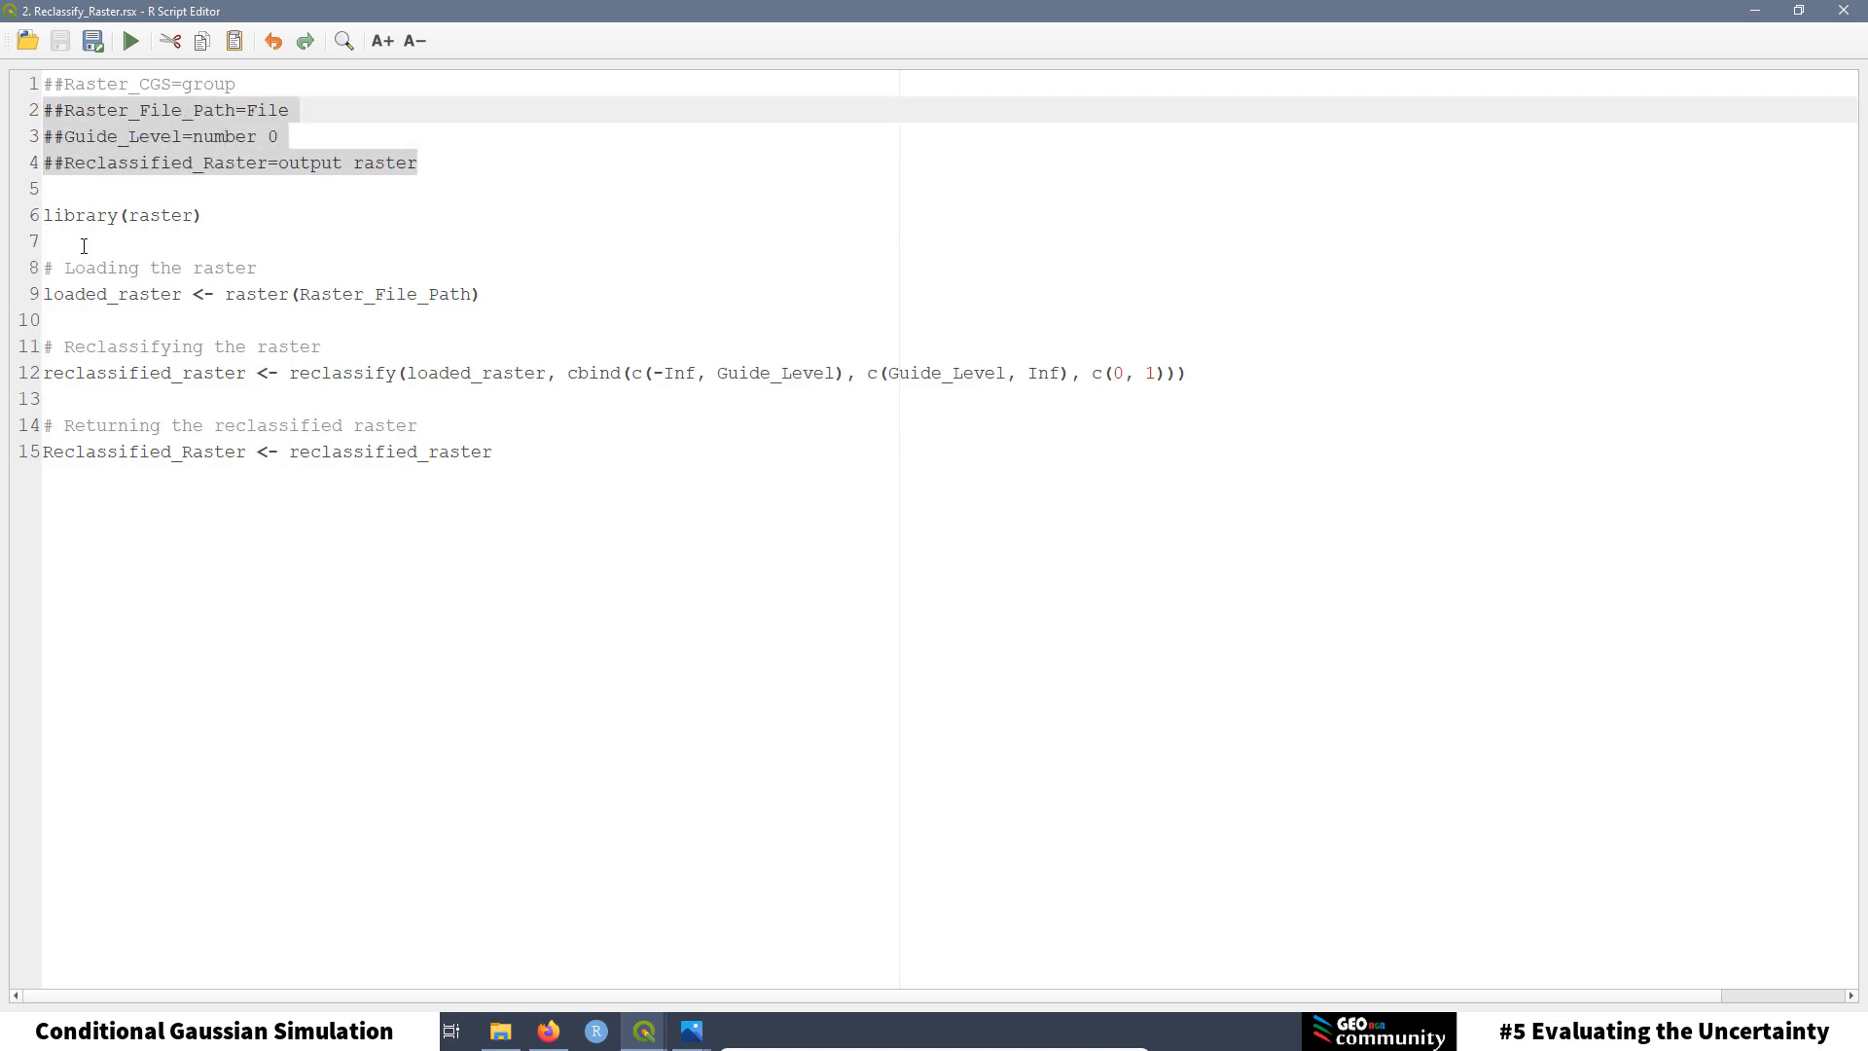
click(76, 141)
click(45, 110)
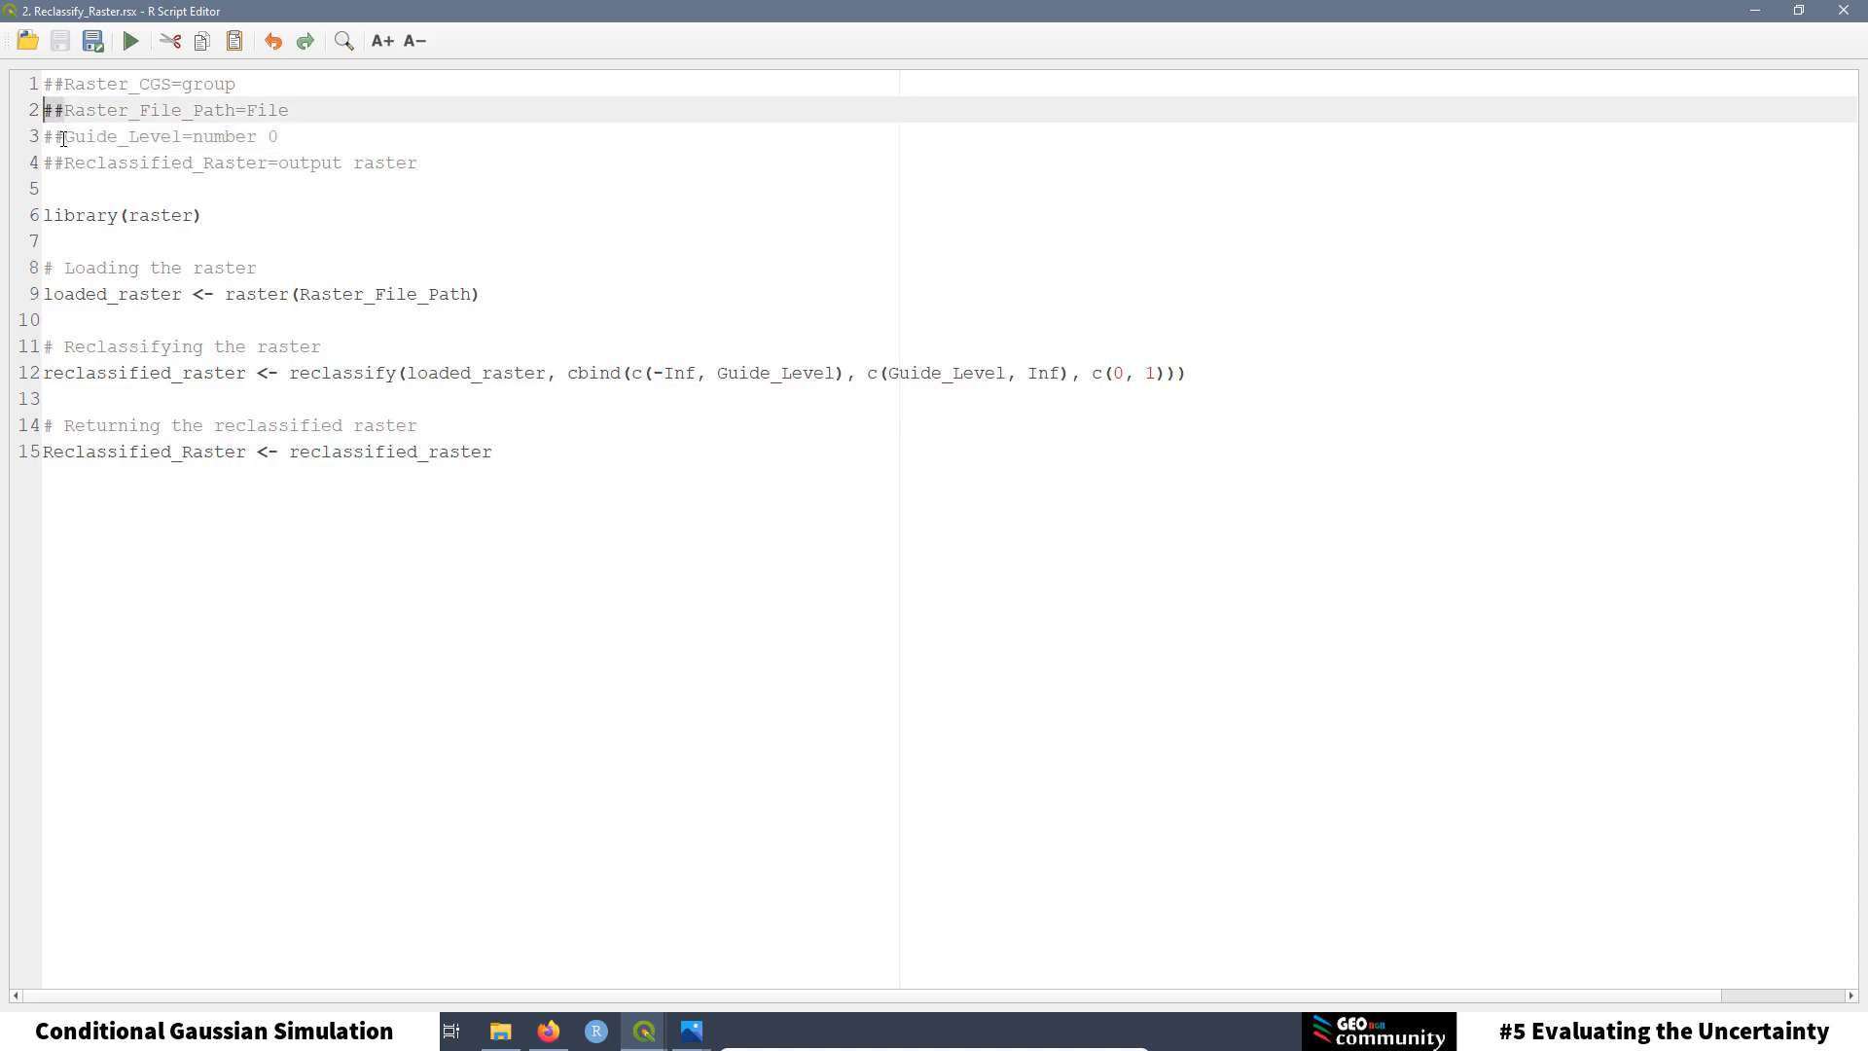
click(44, 137)
click(32, 159)
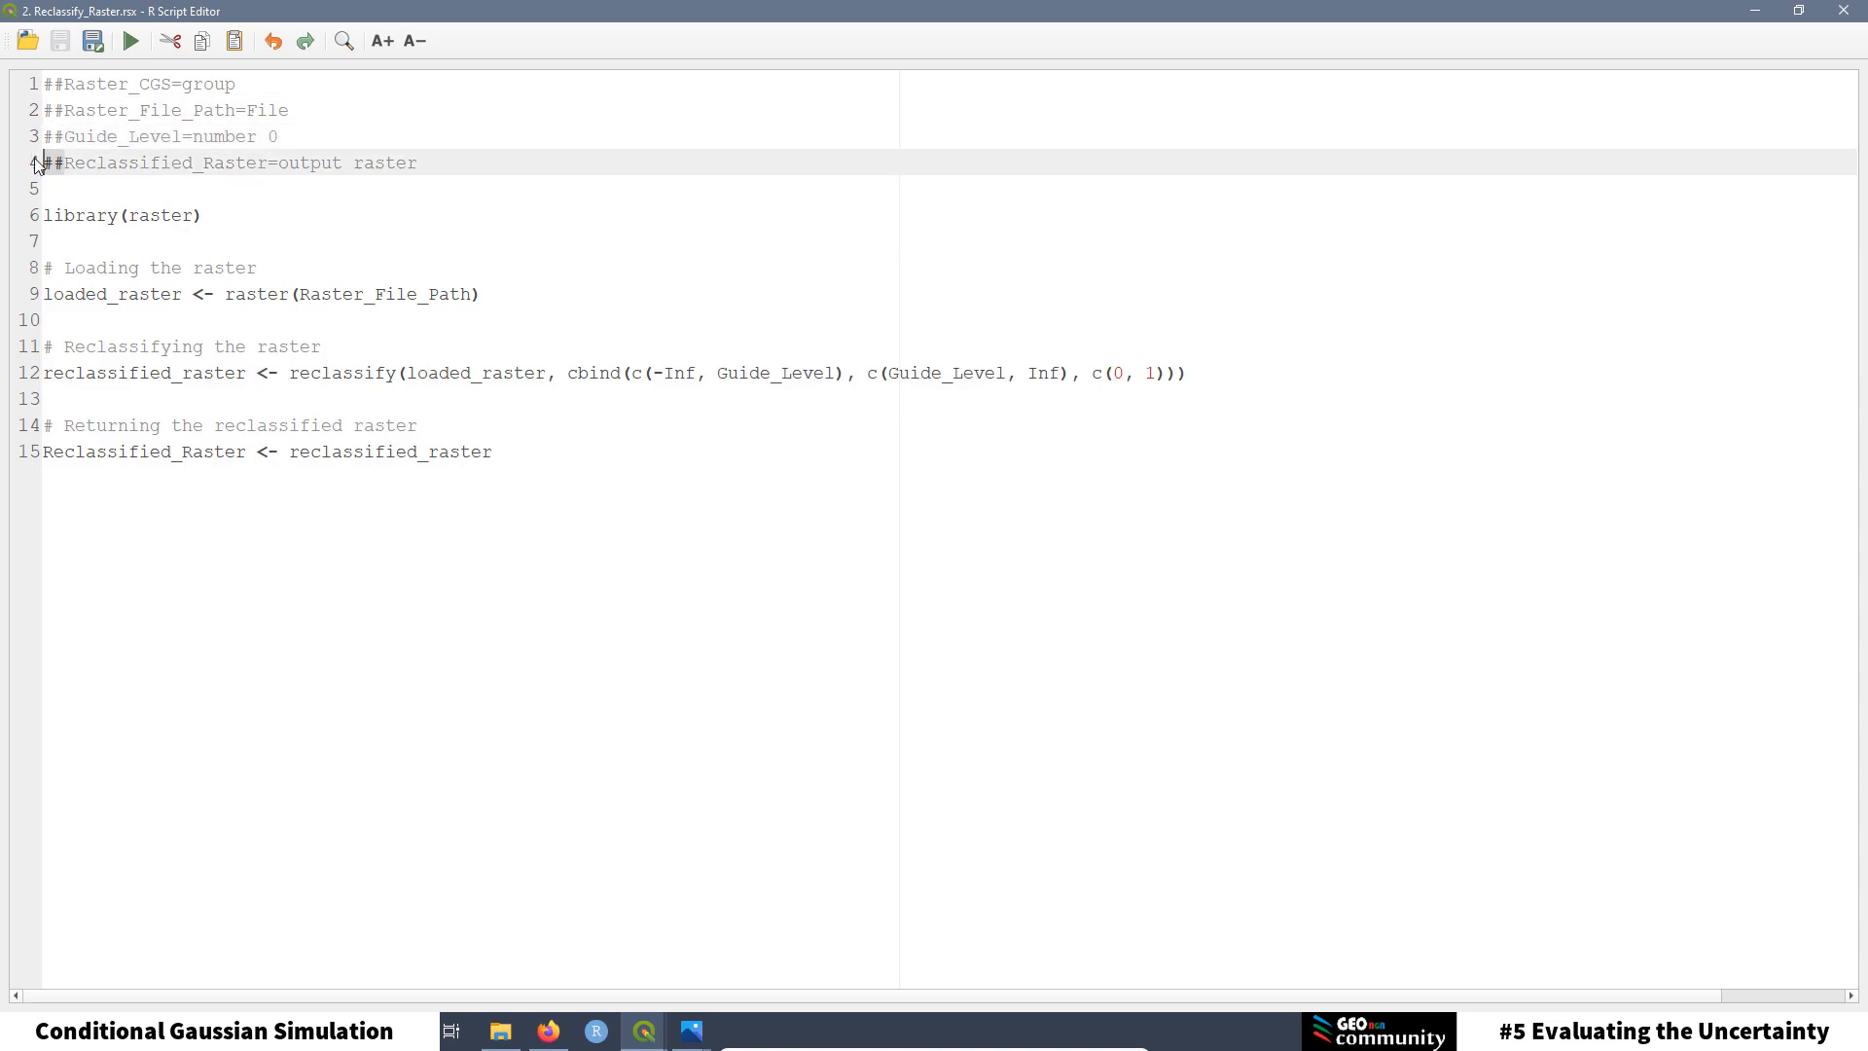
click(220, 242)
drag(202, 215, 33, 216)
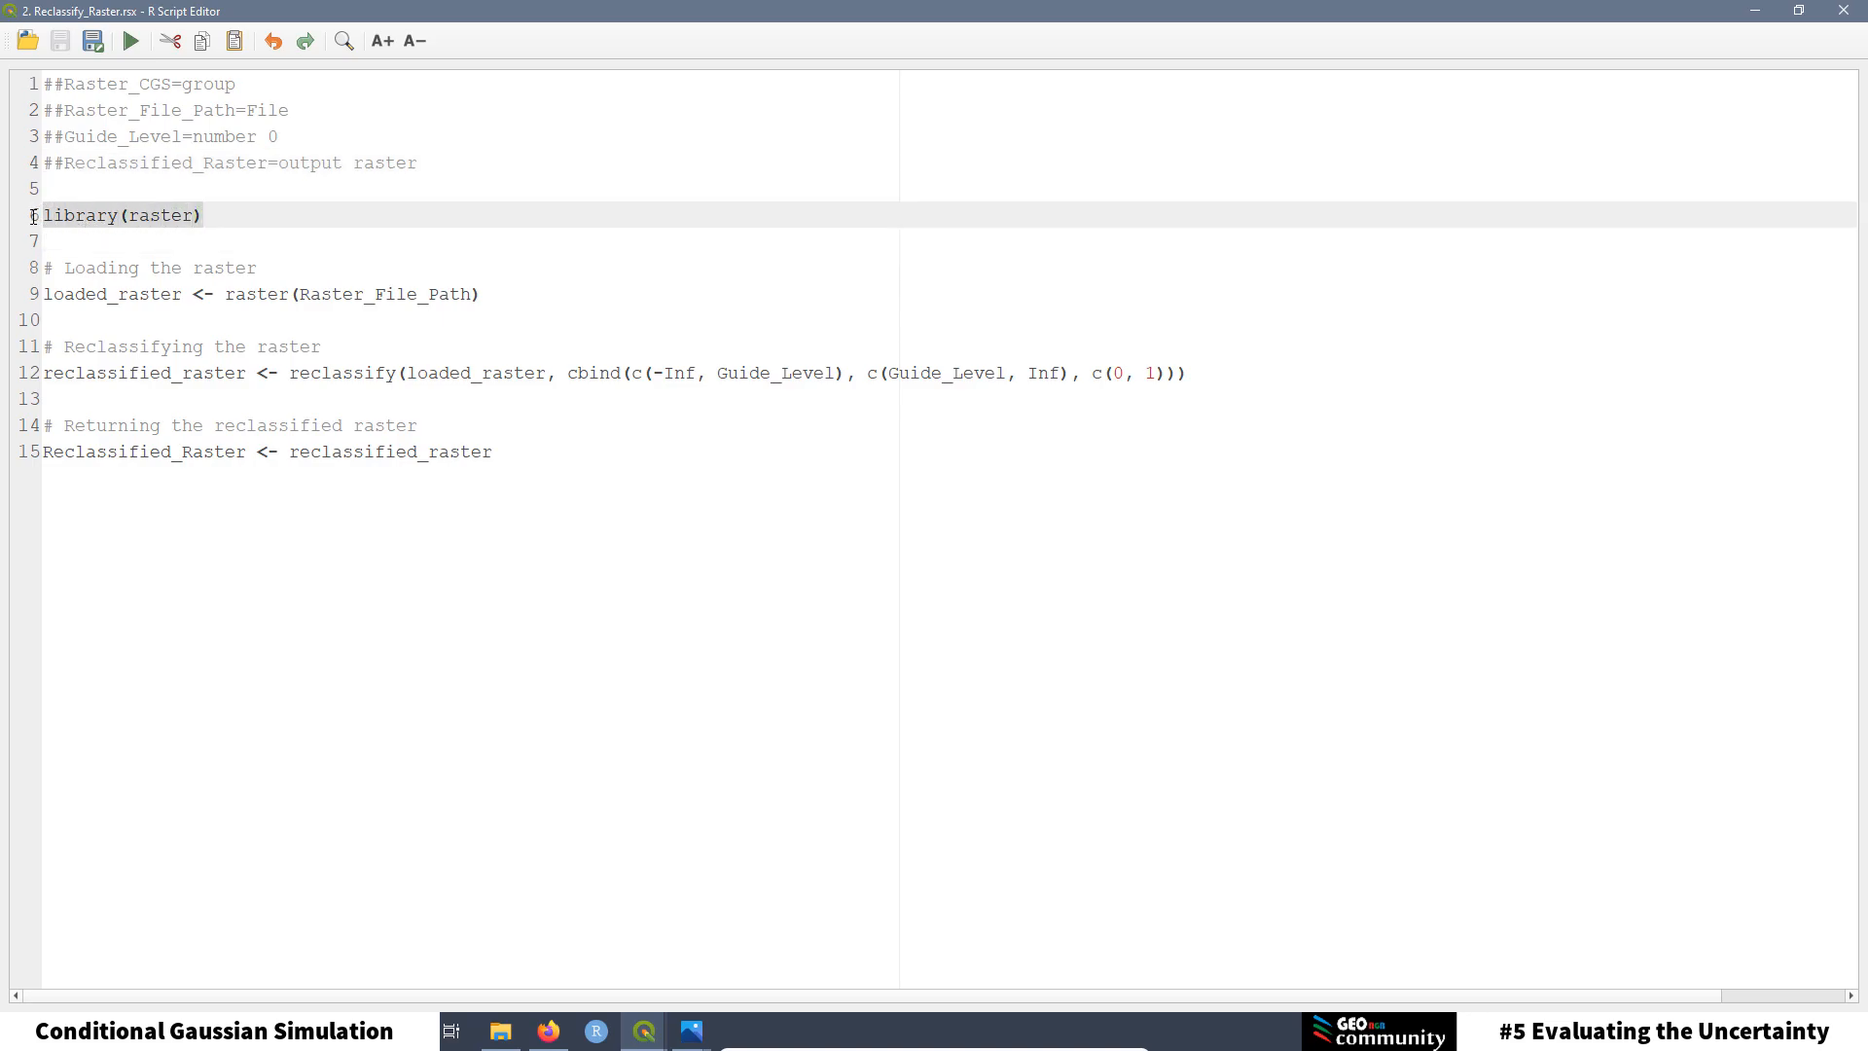
click(404, 320)
drag(491, 292, 34, 270)
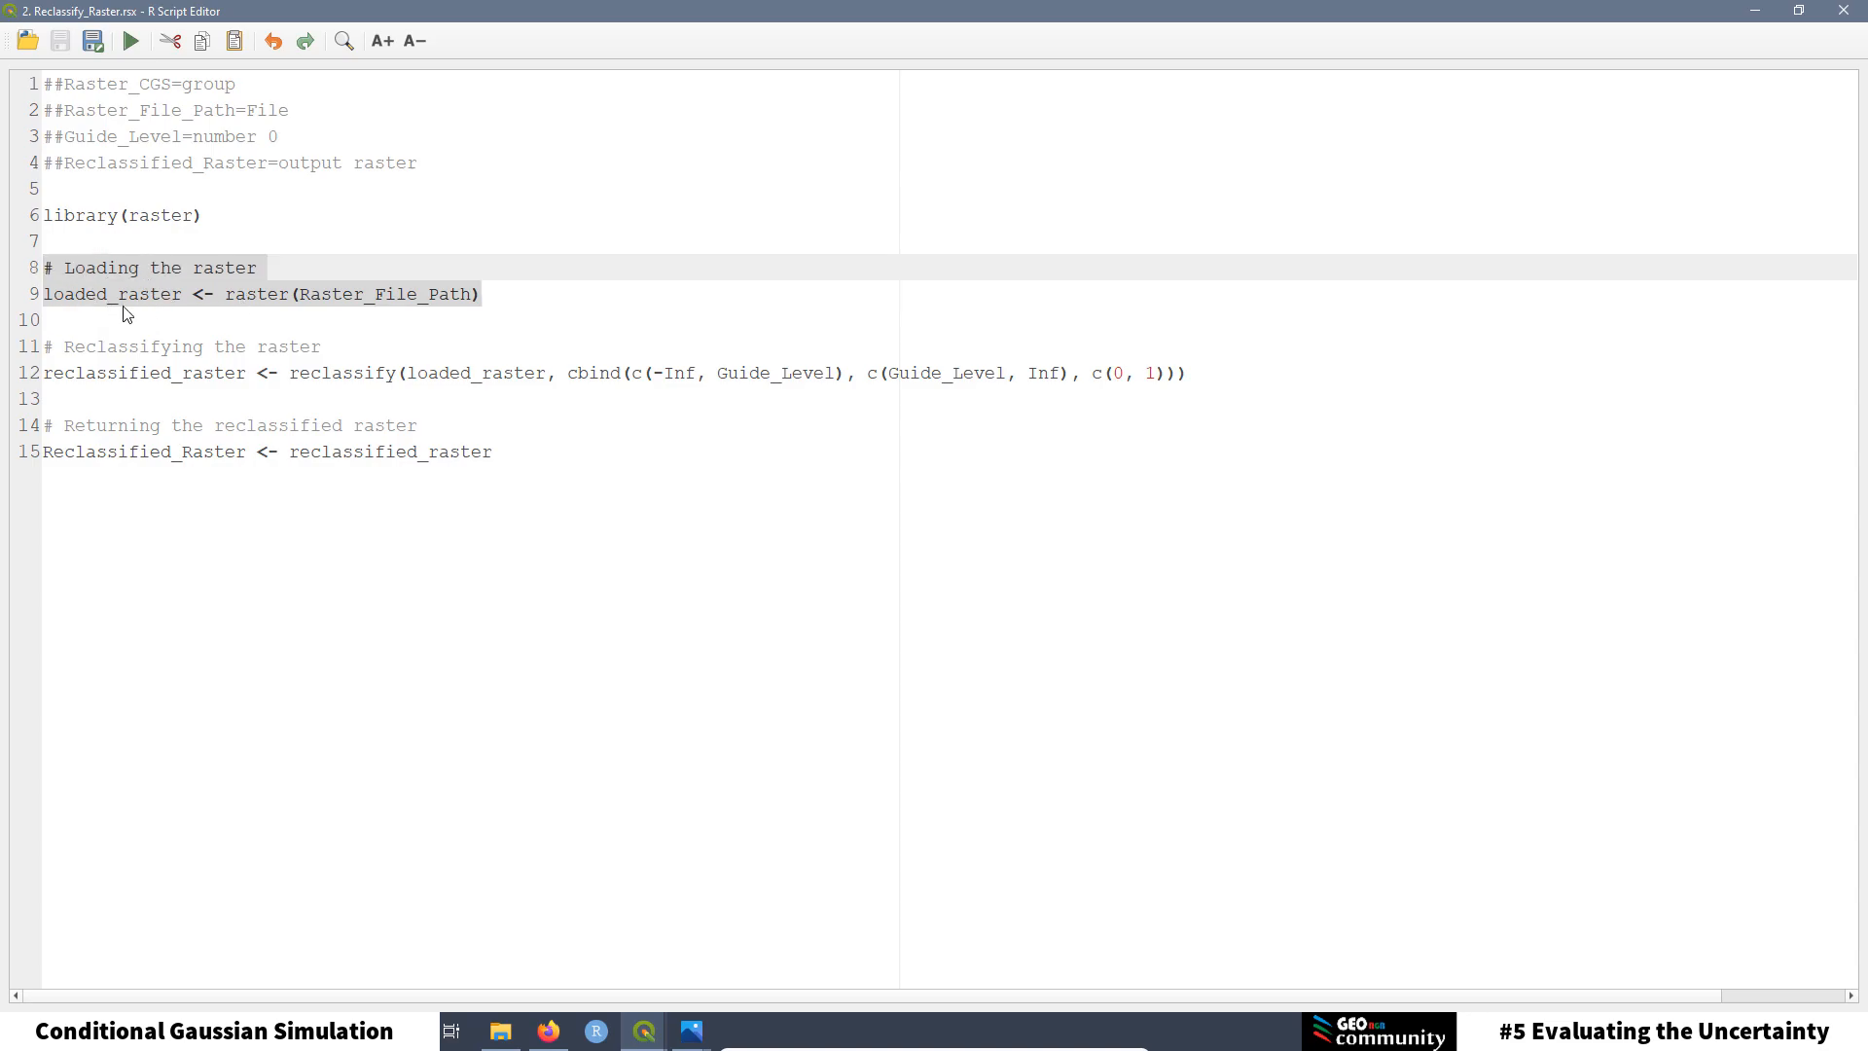
click(289, 295)
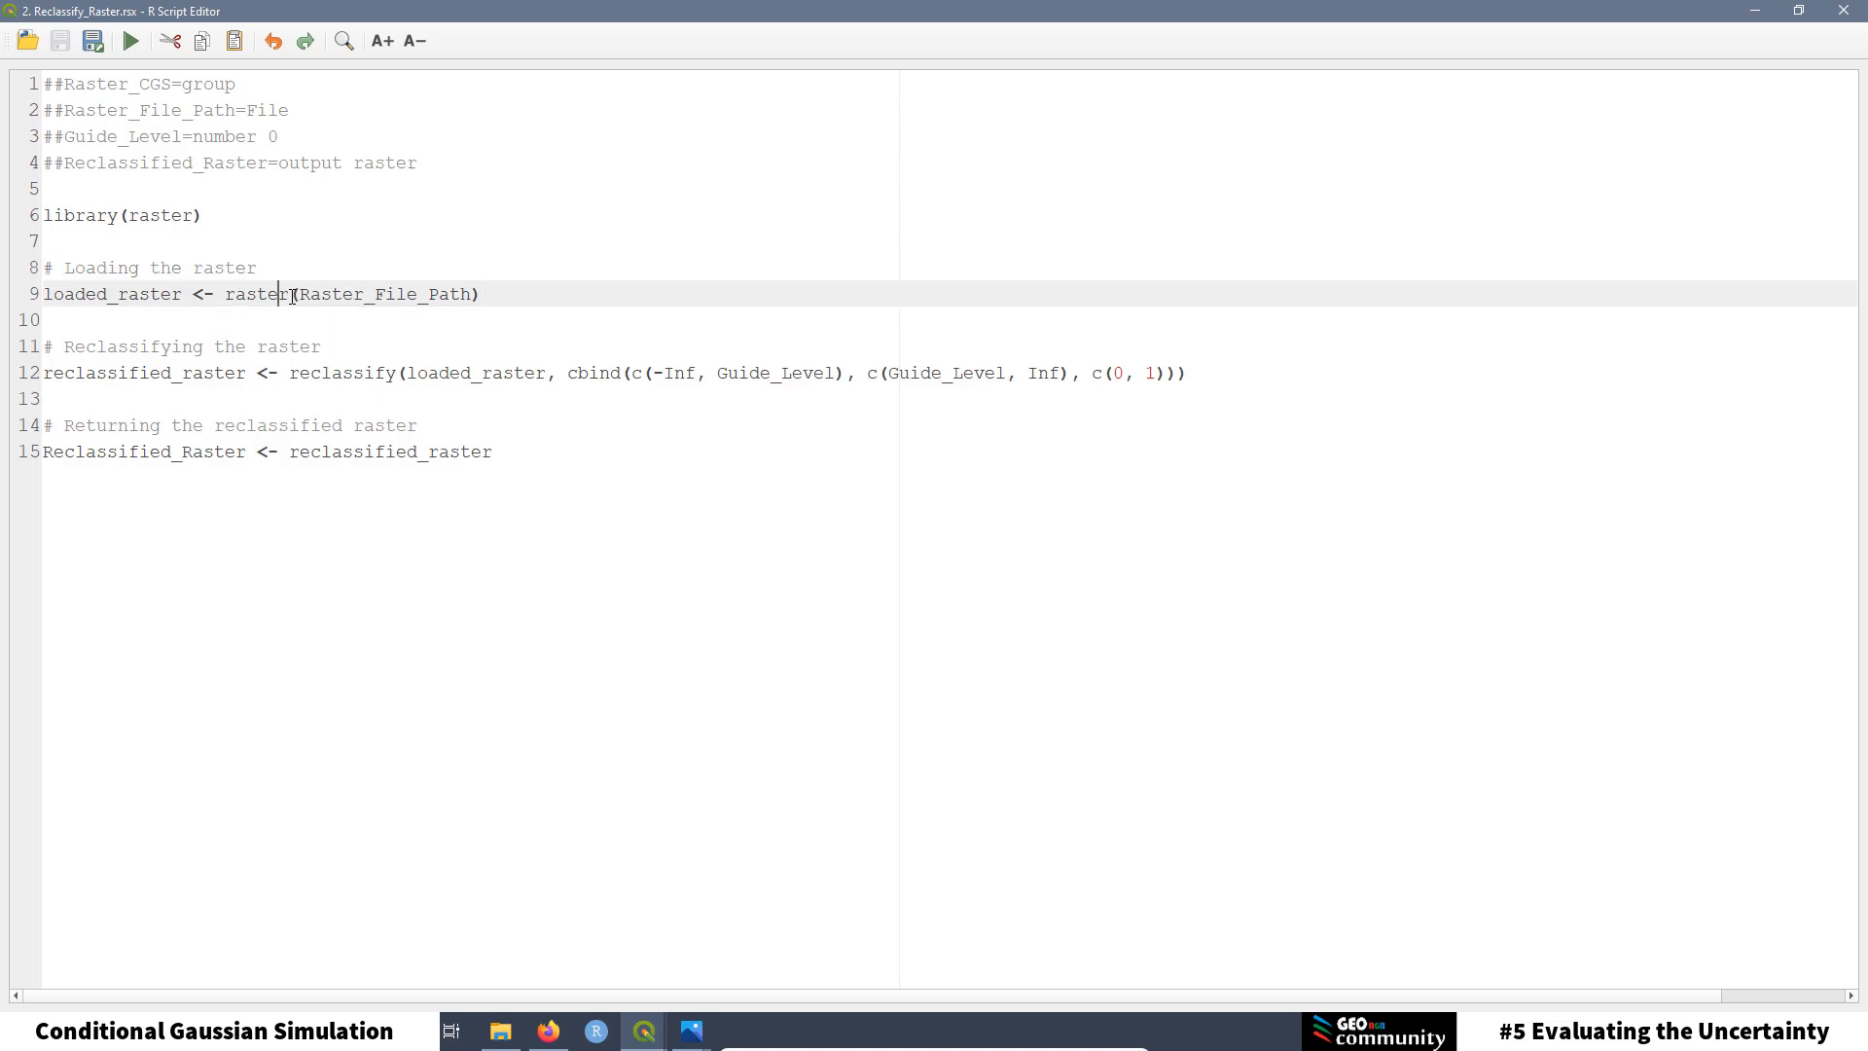
drag(289, 294, 226, 294)
click(428, 326)
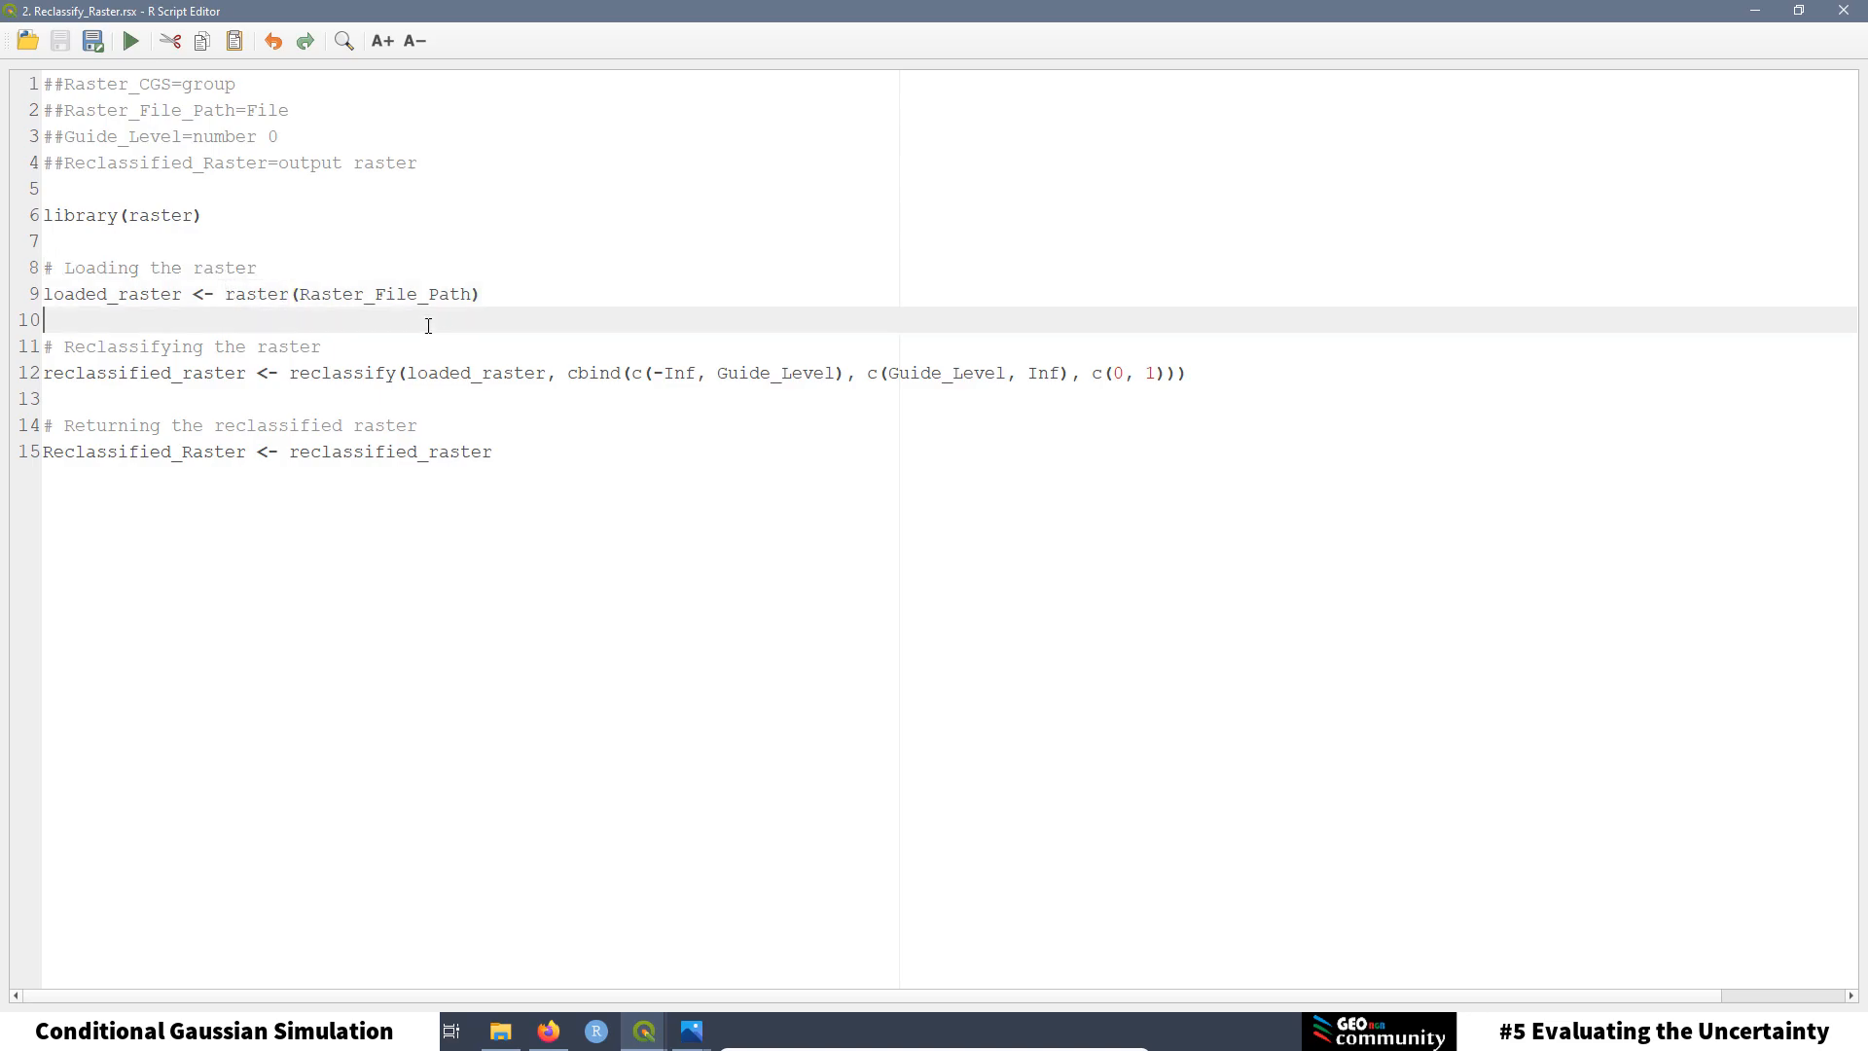
drag(473, 293, 296, 294)
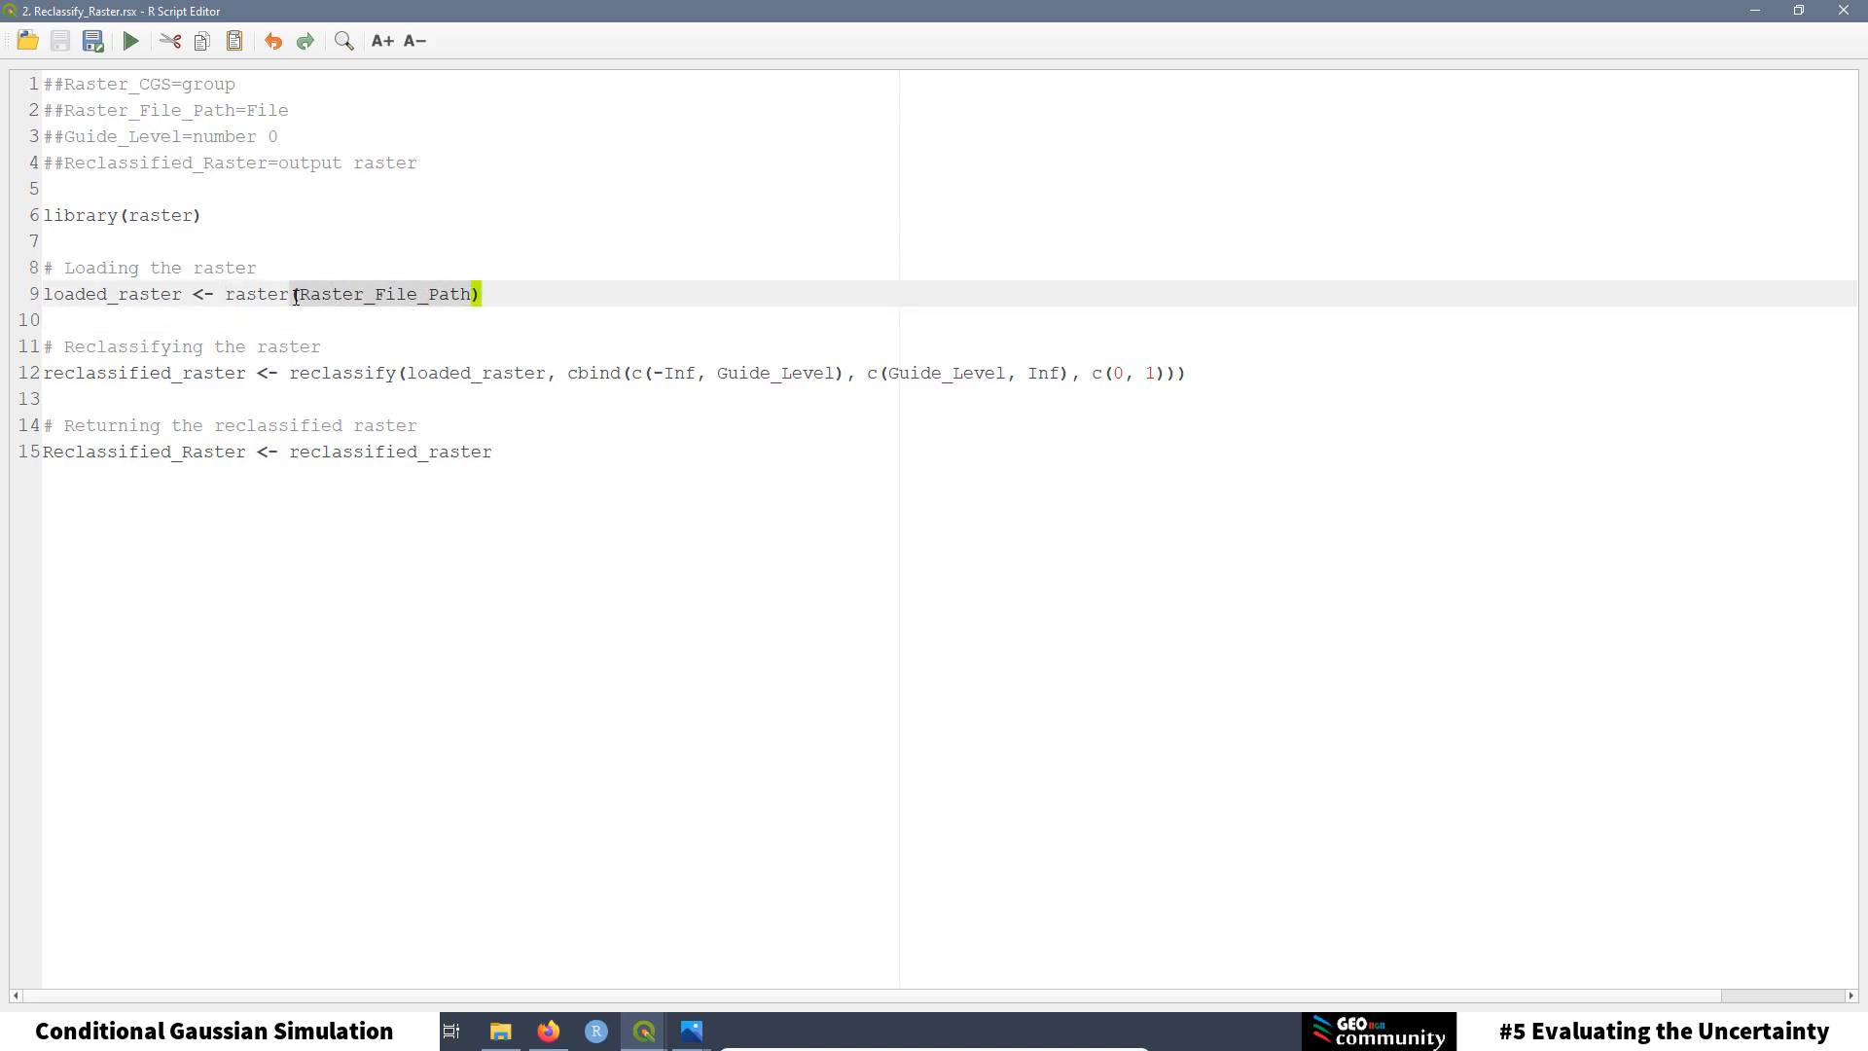
click(41, 107)
click(233, 111)
drag(236, 110, 65, 110)
click(294, 240)
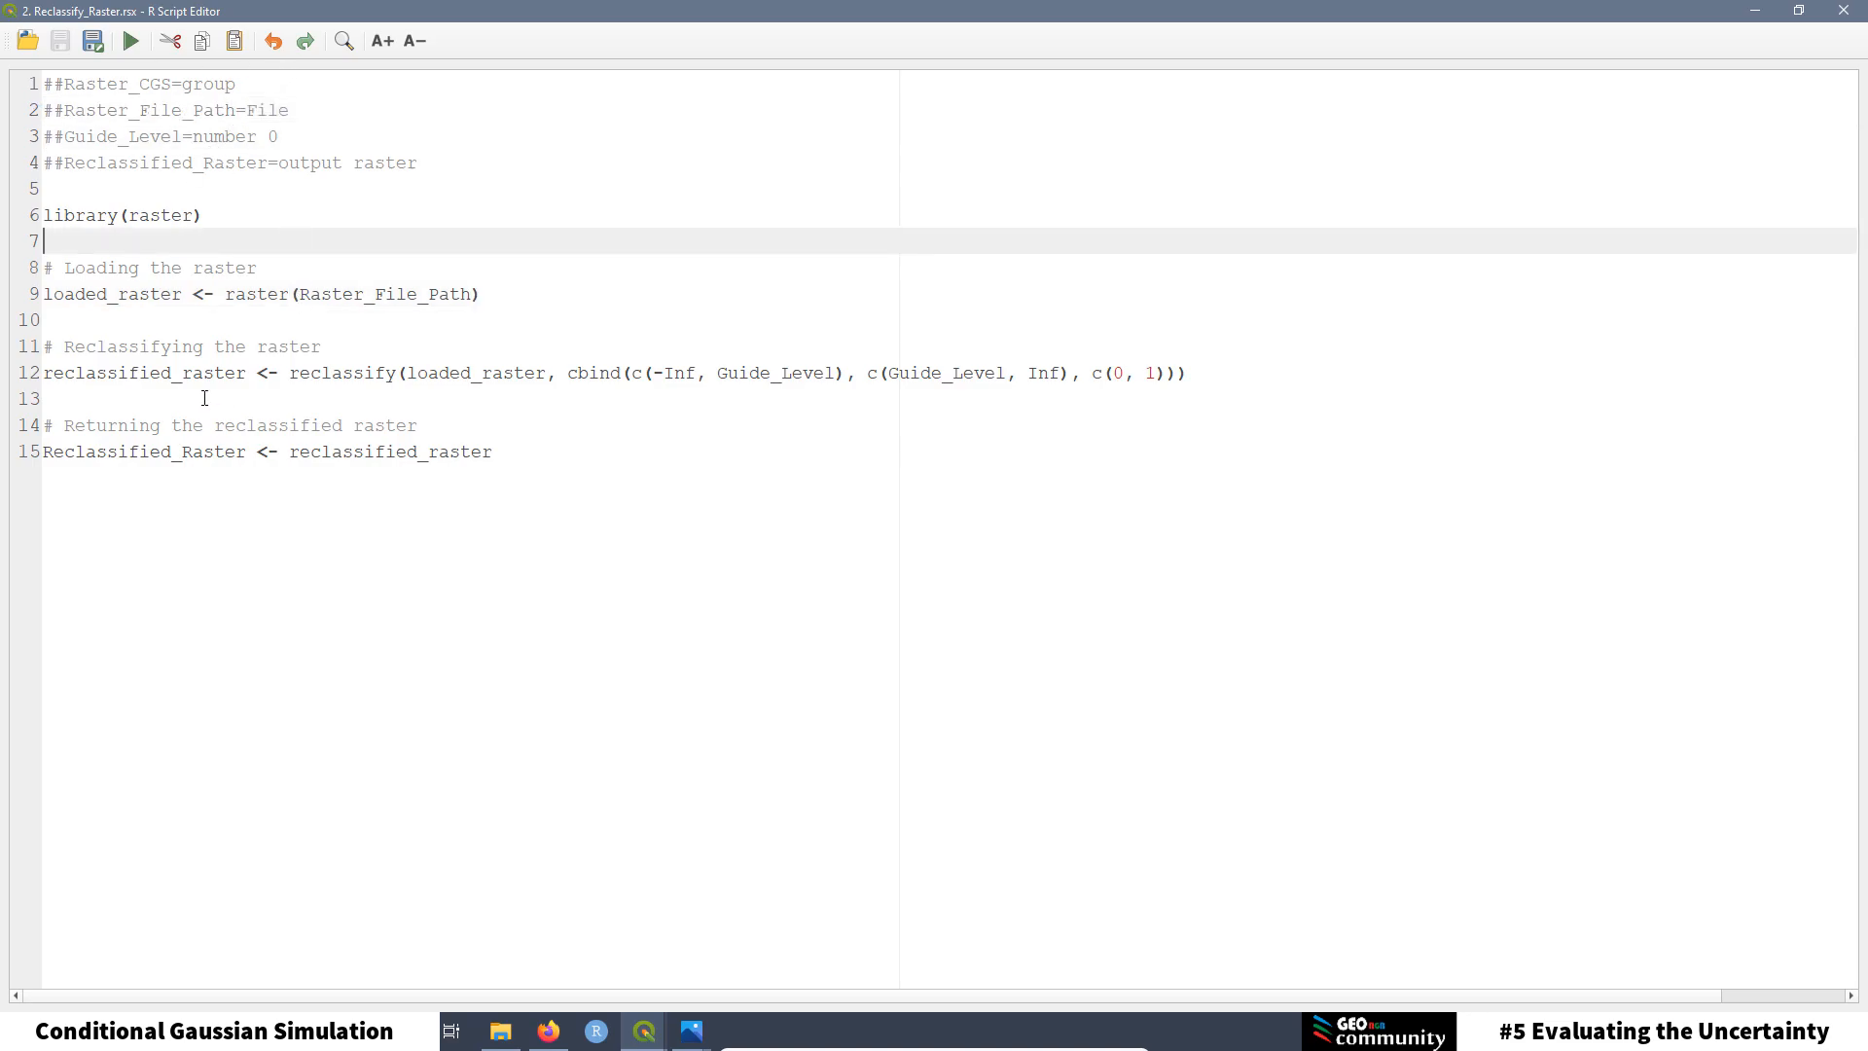
drag(322, 346, 32, 346)
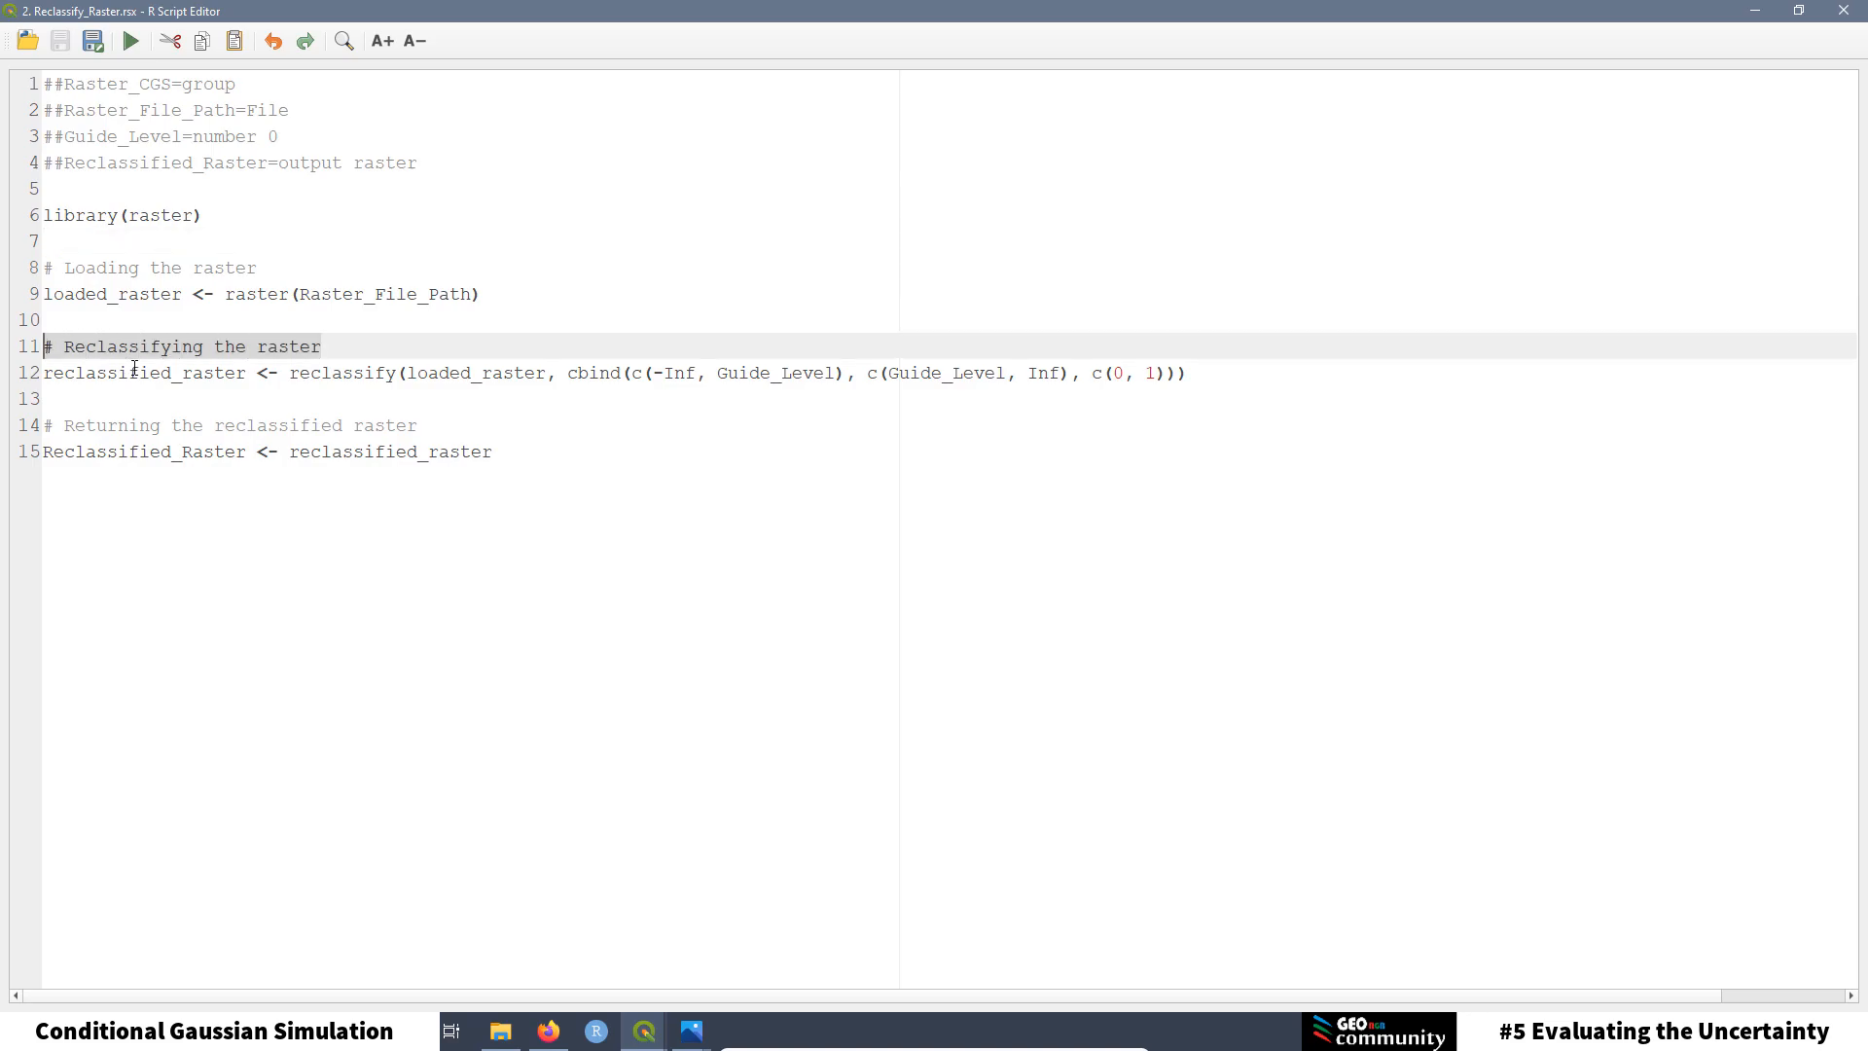
click(173, 374)
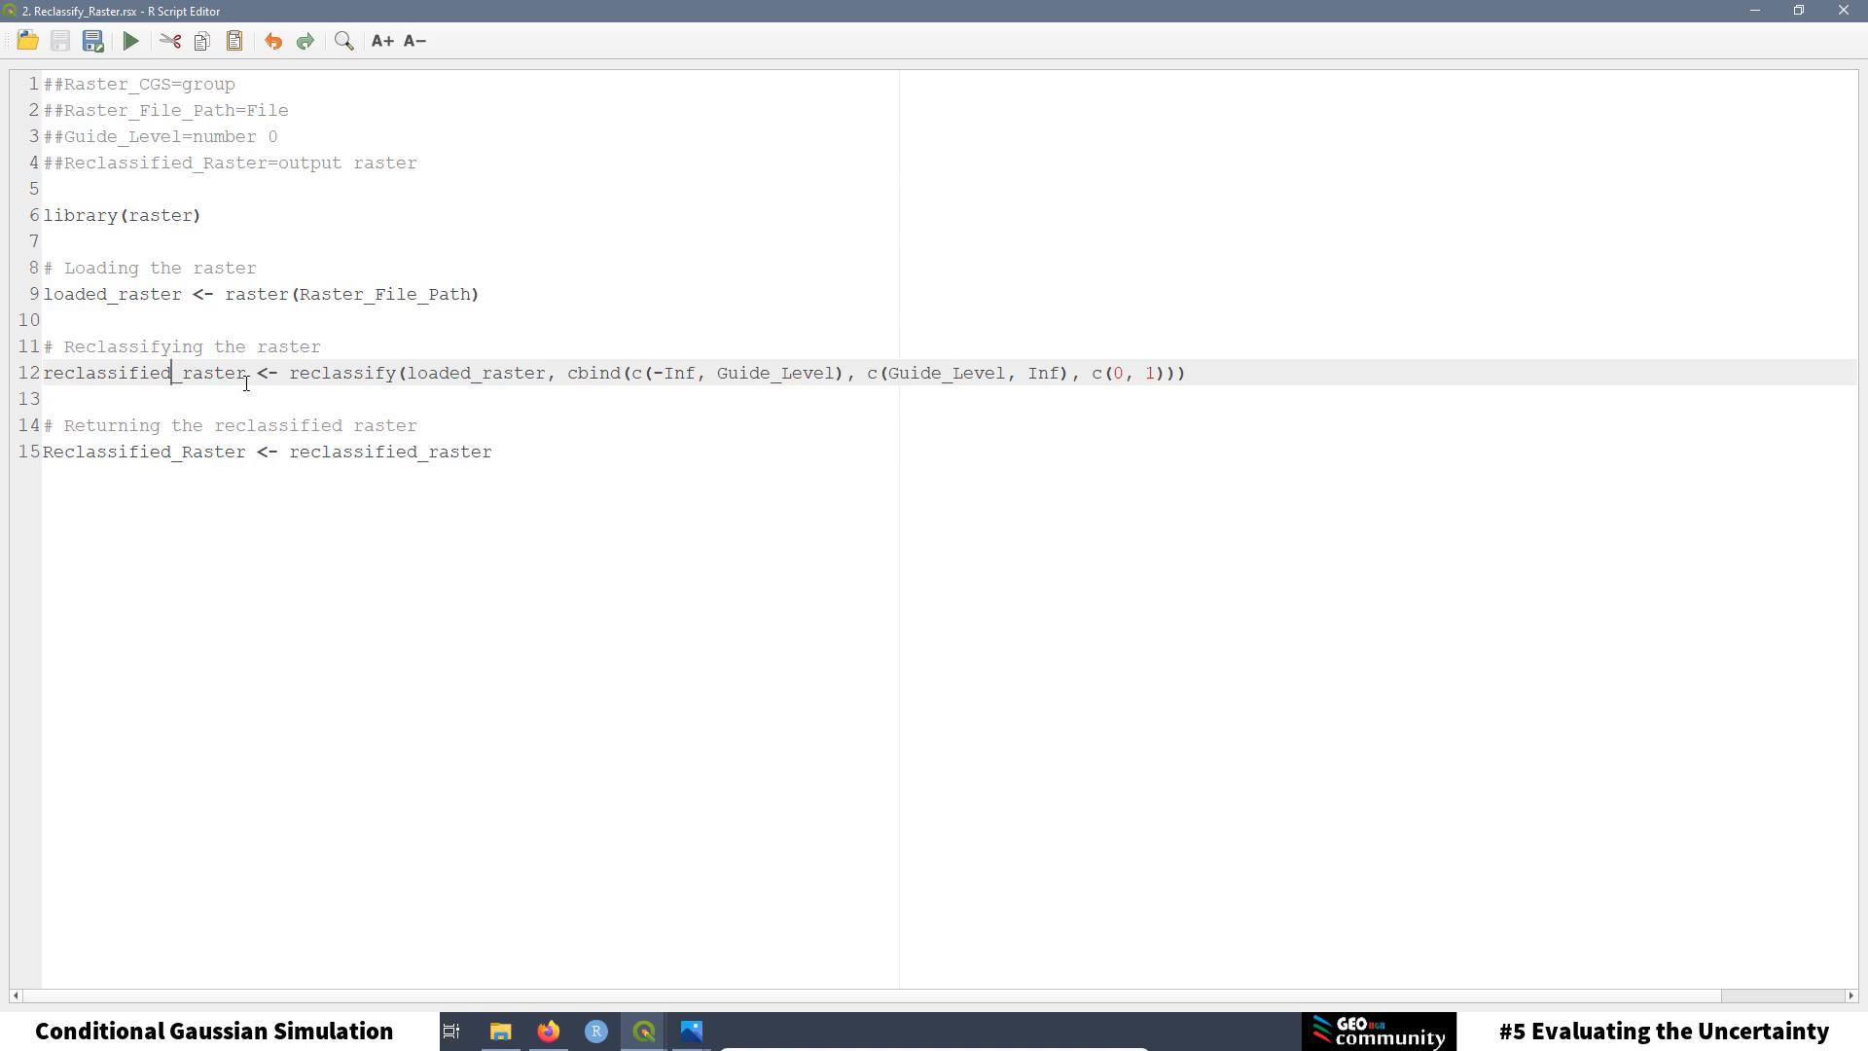
drag(249, 376, 44, 374)
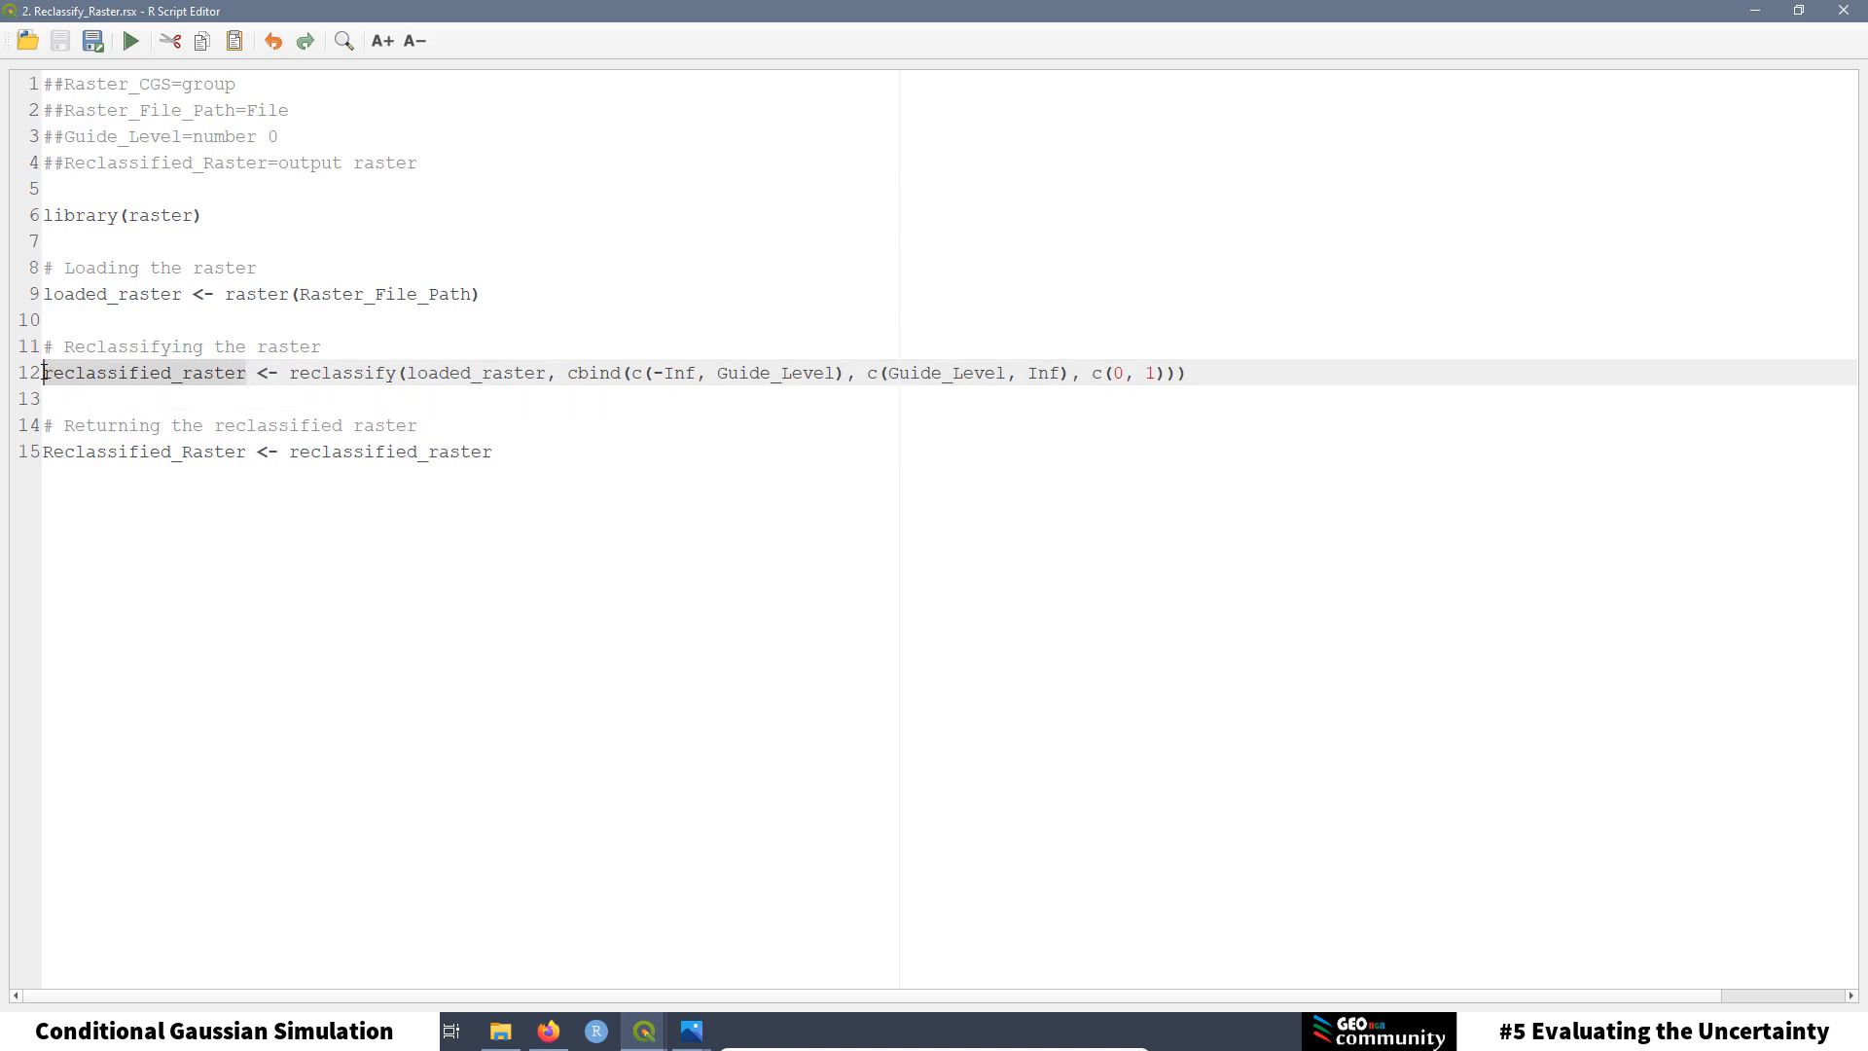
click(158, 394)
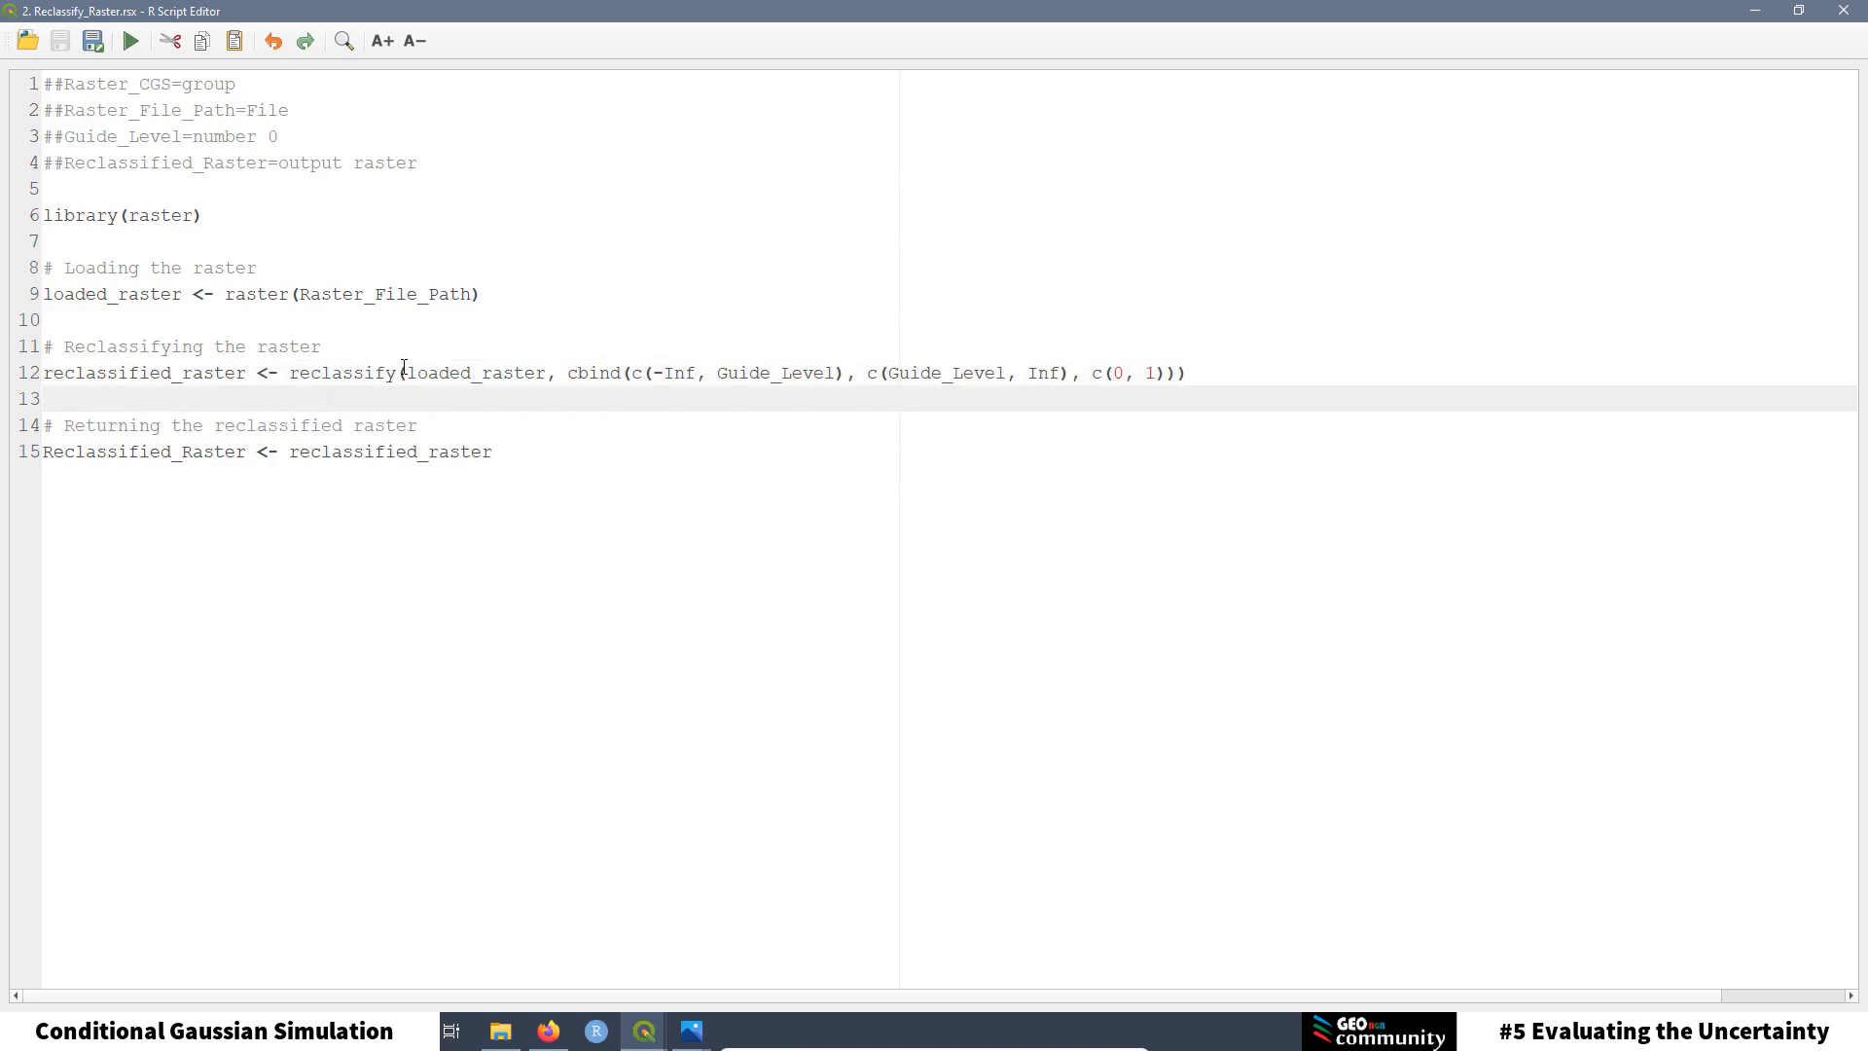
drag(397, 374, 292, 376)
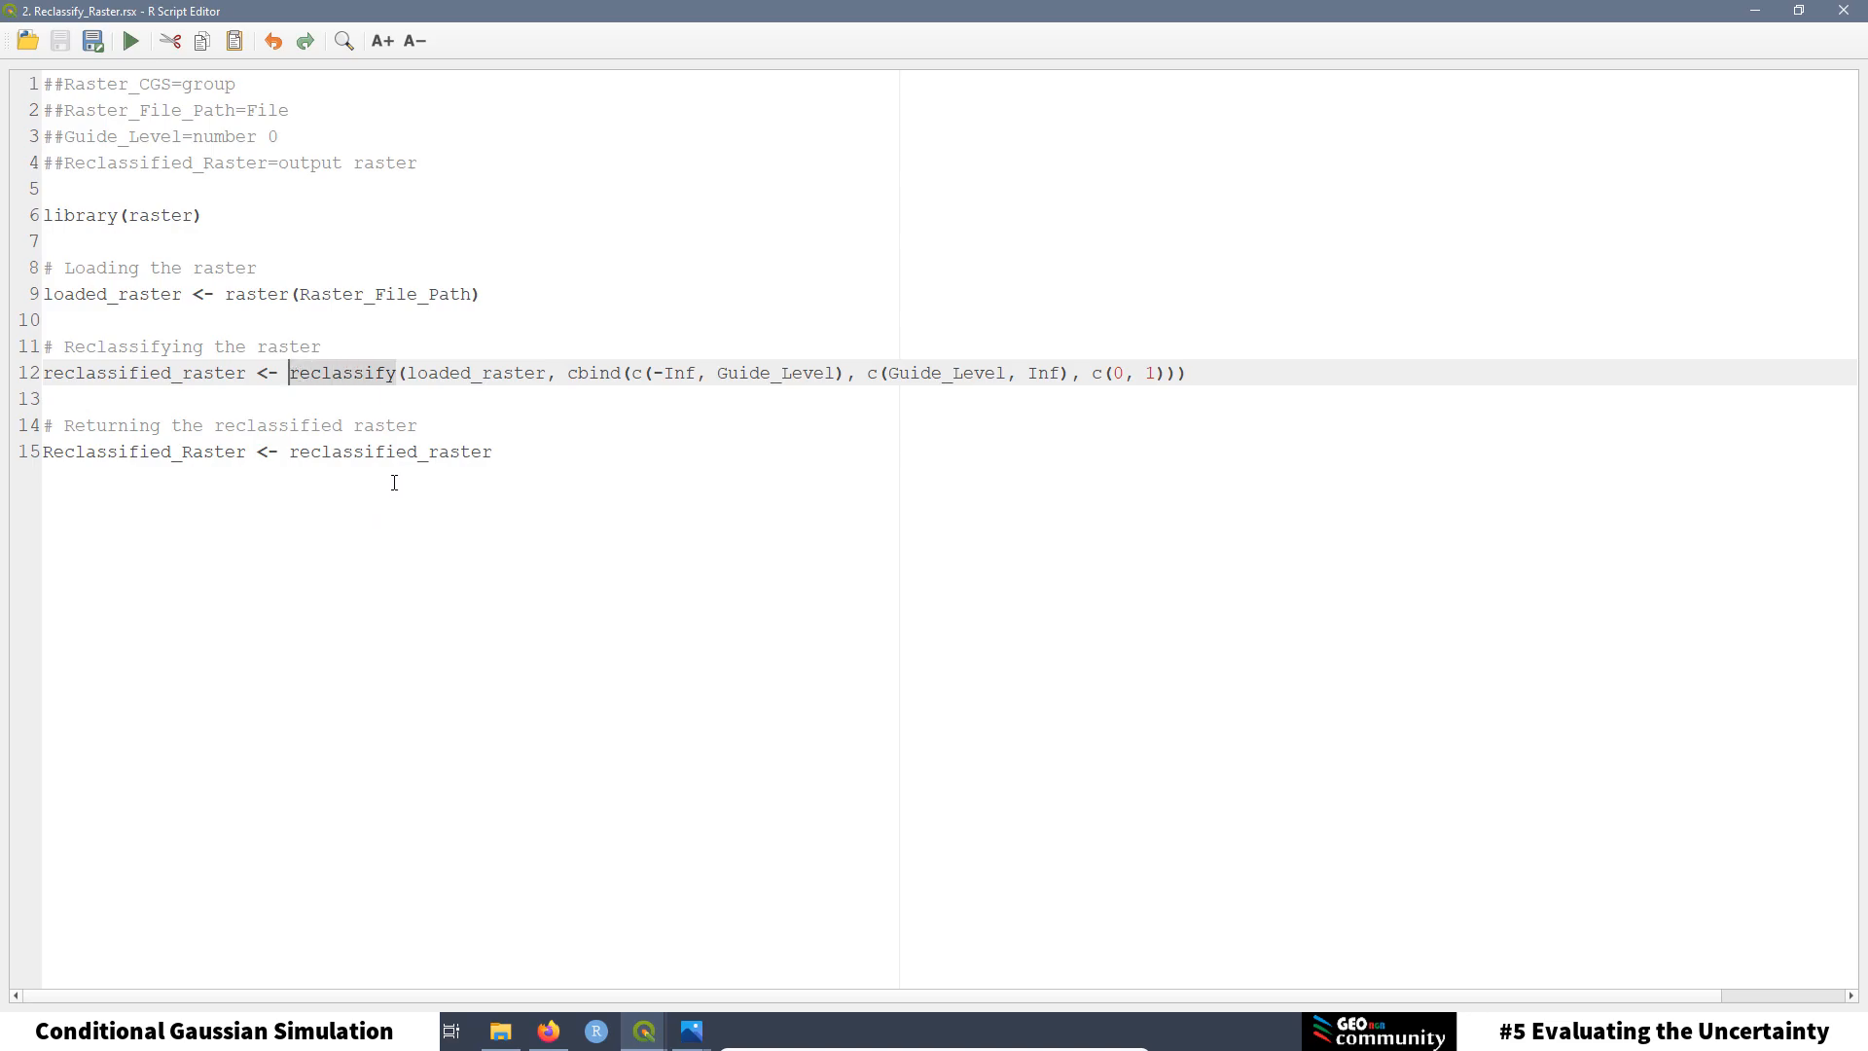
click(452, 390)
drag(547, 374, 405, 374)
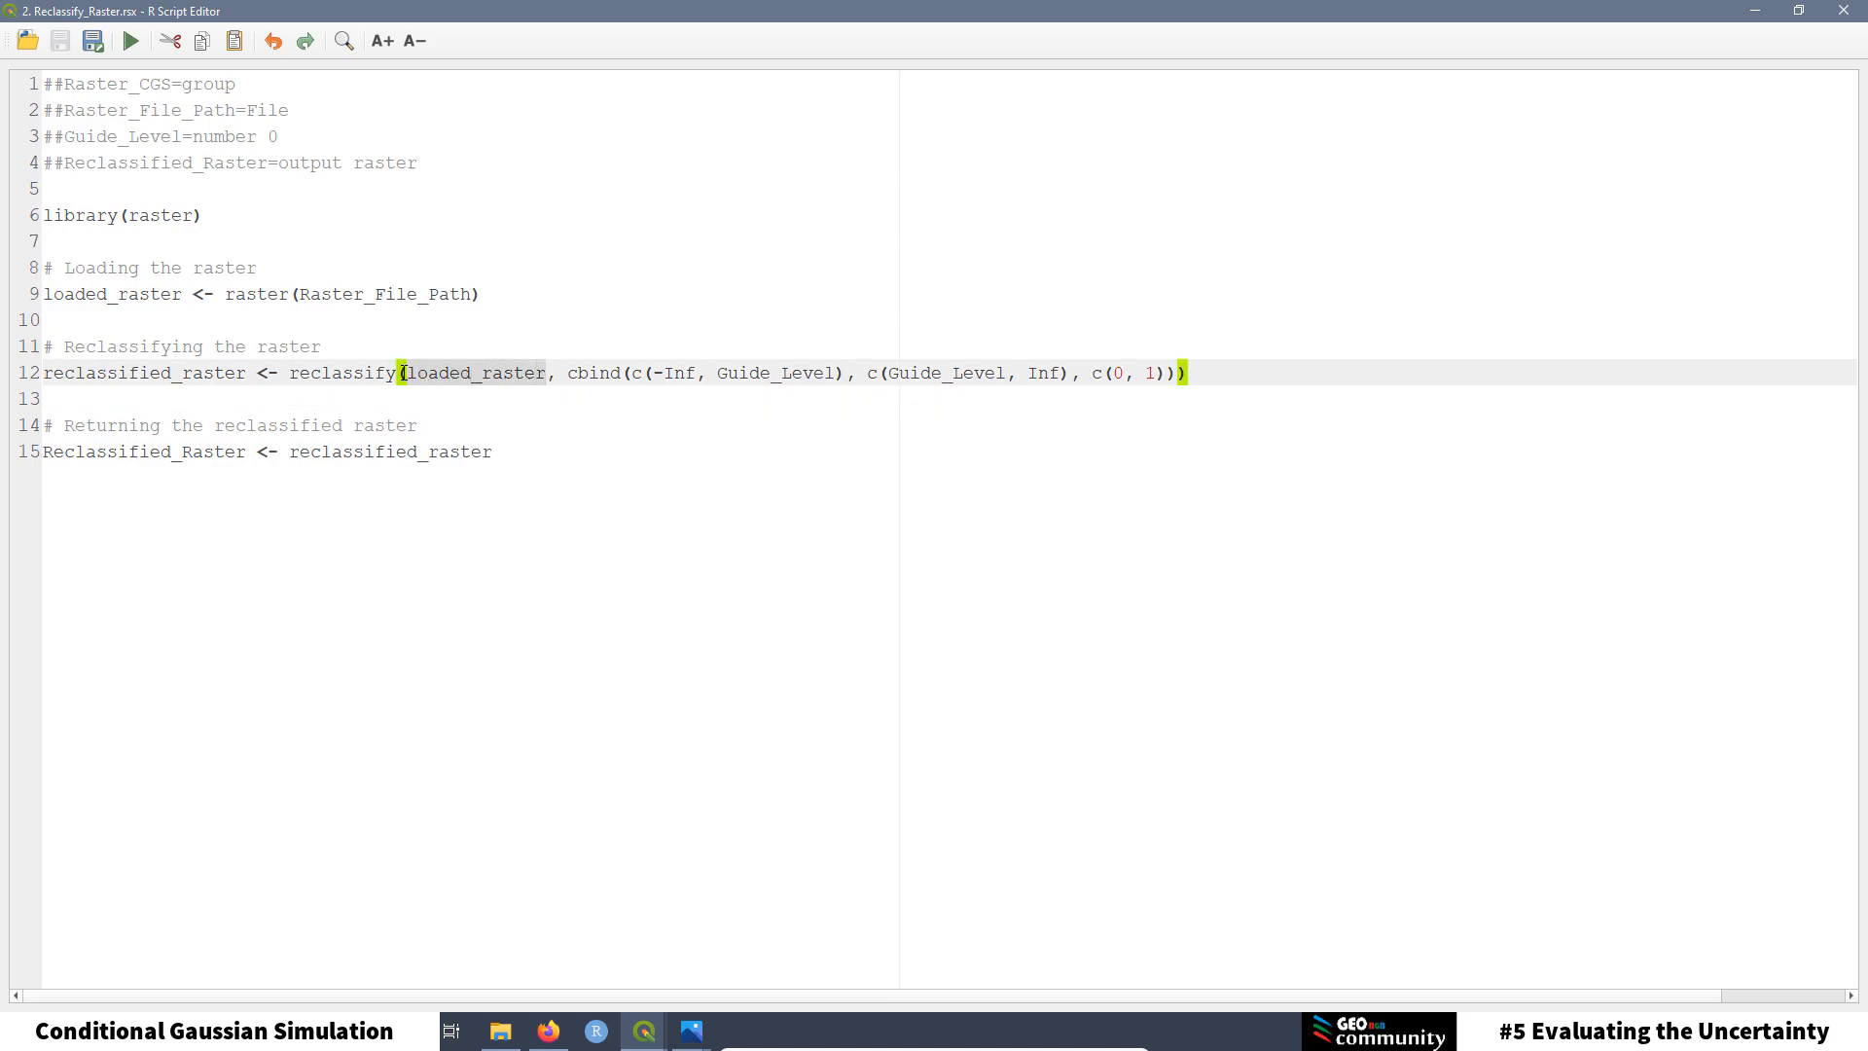
drag(188, 294, 42, 294)
click(592, 374)
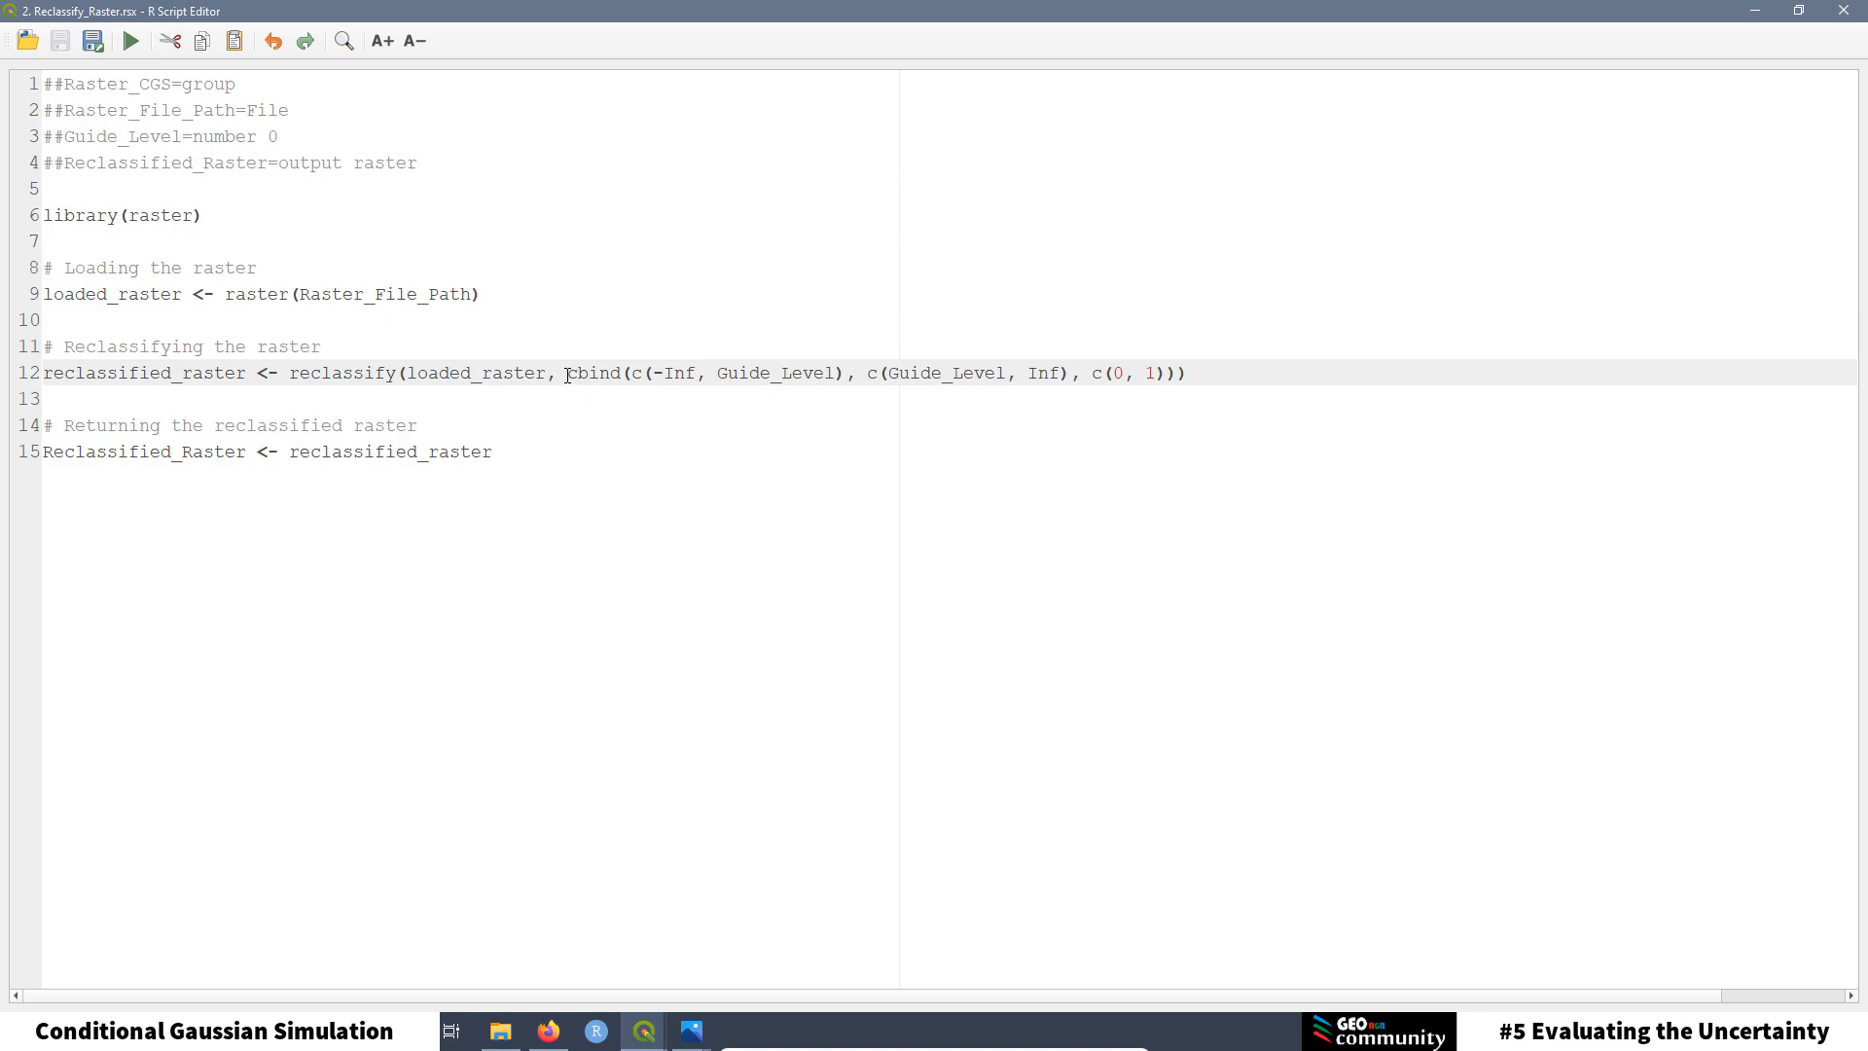
drag(568, 374, 1066, 377)
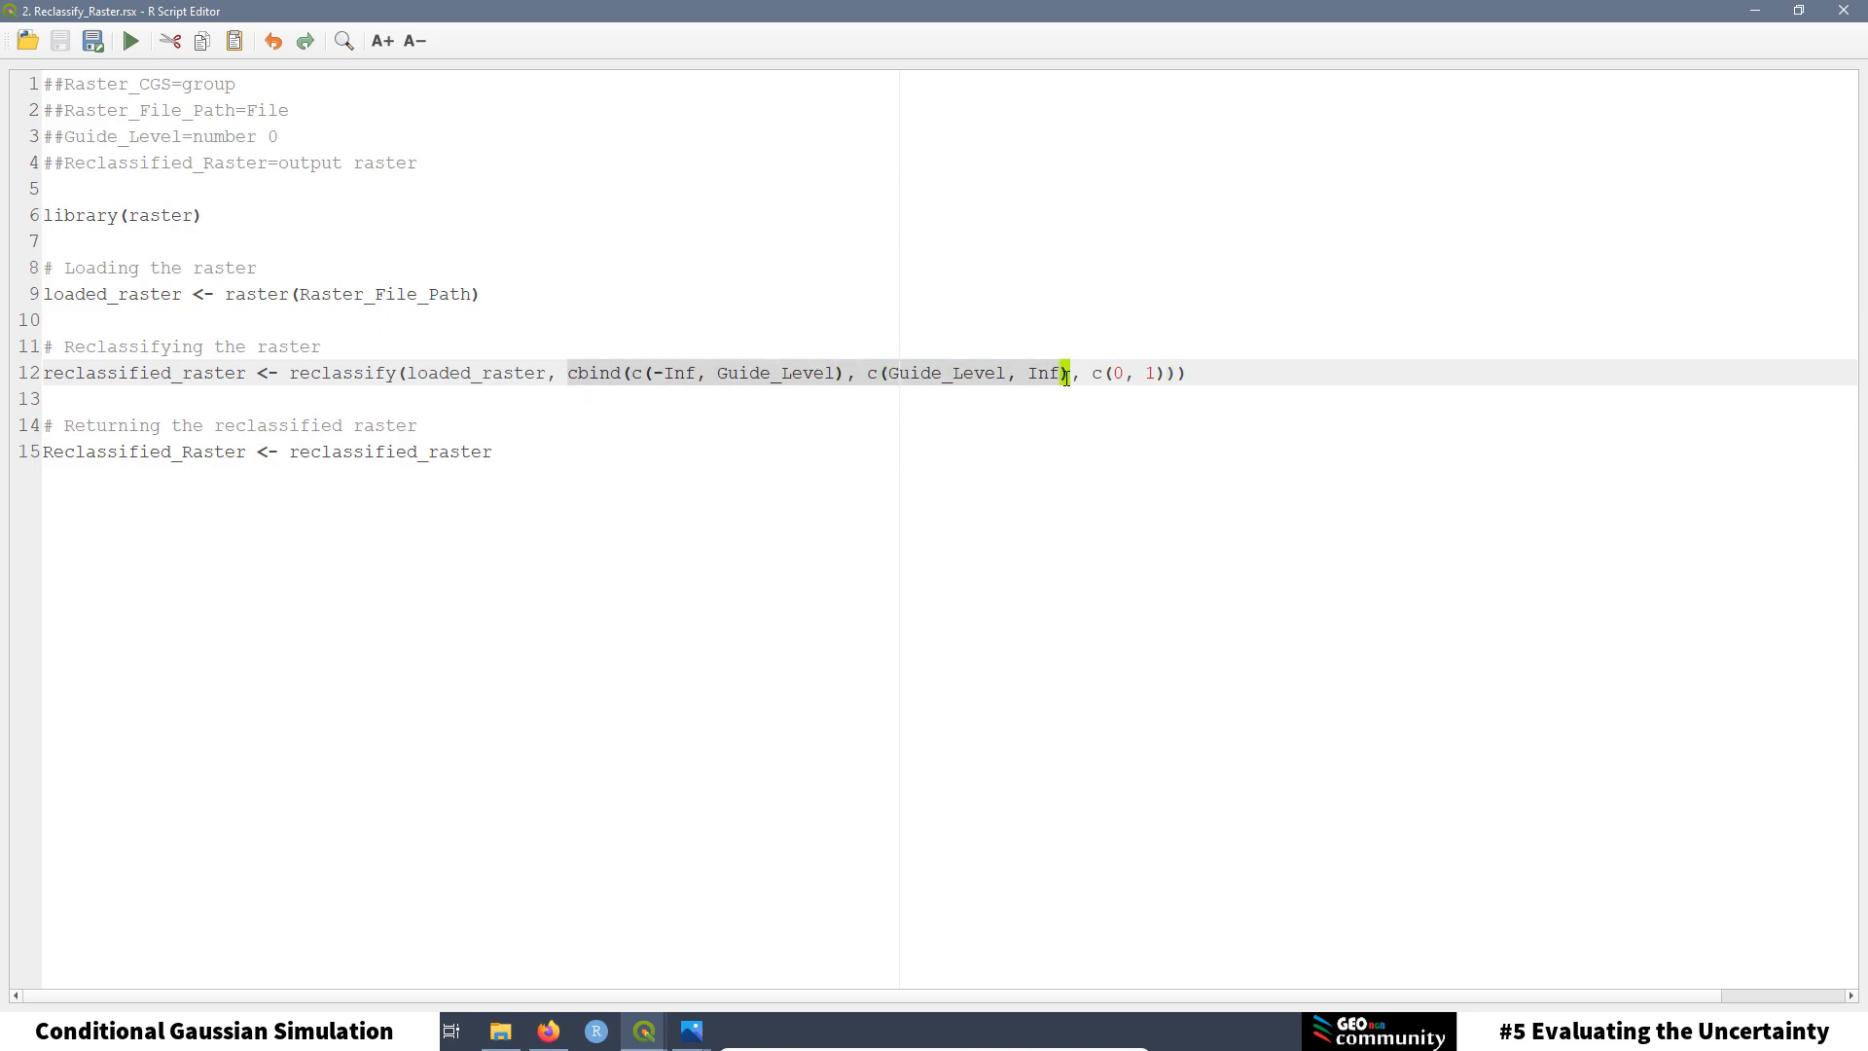
click(820, 425)
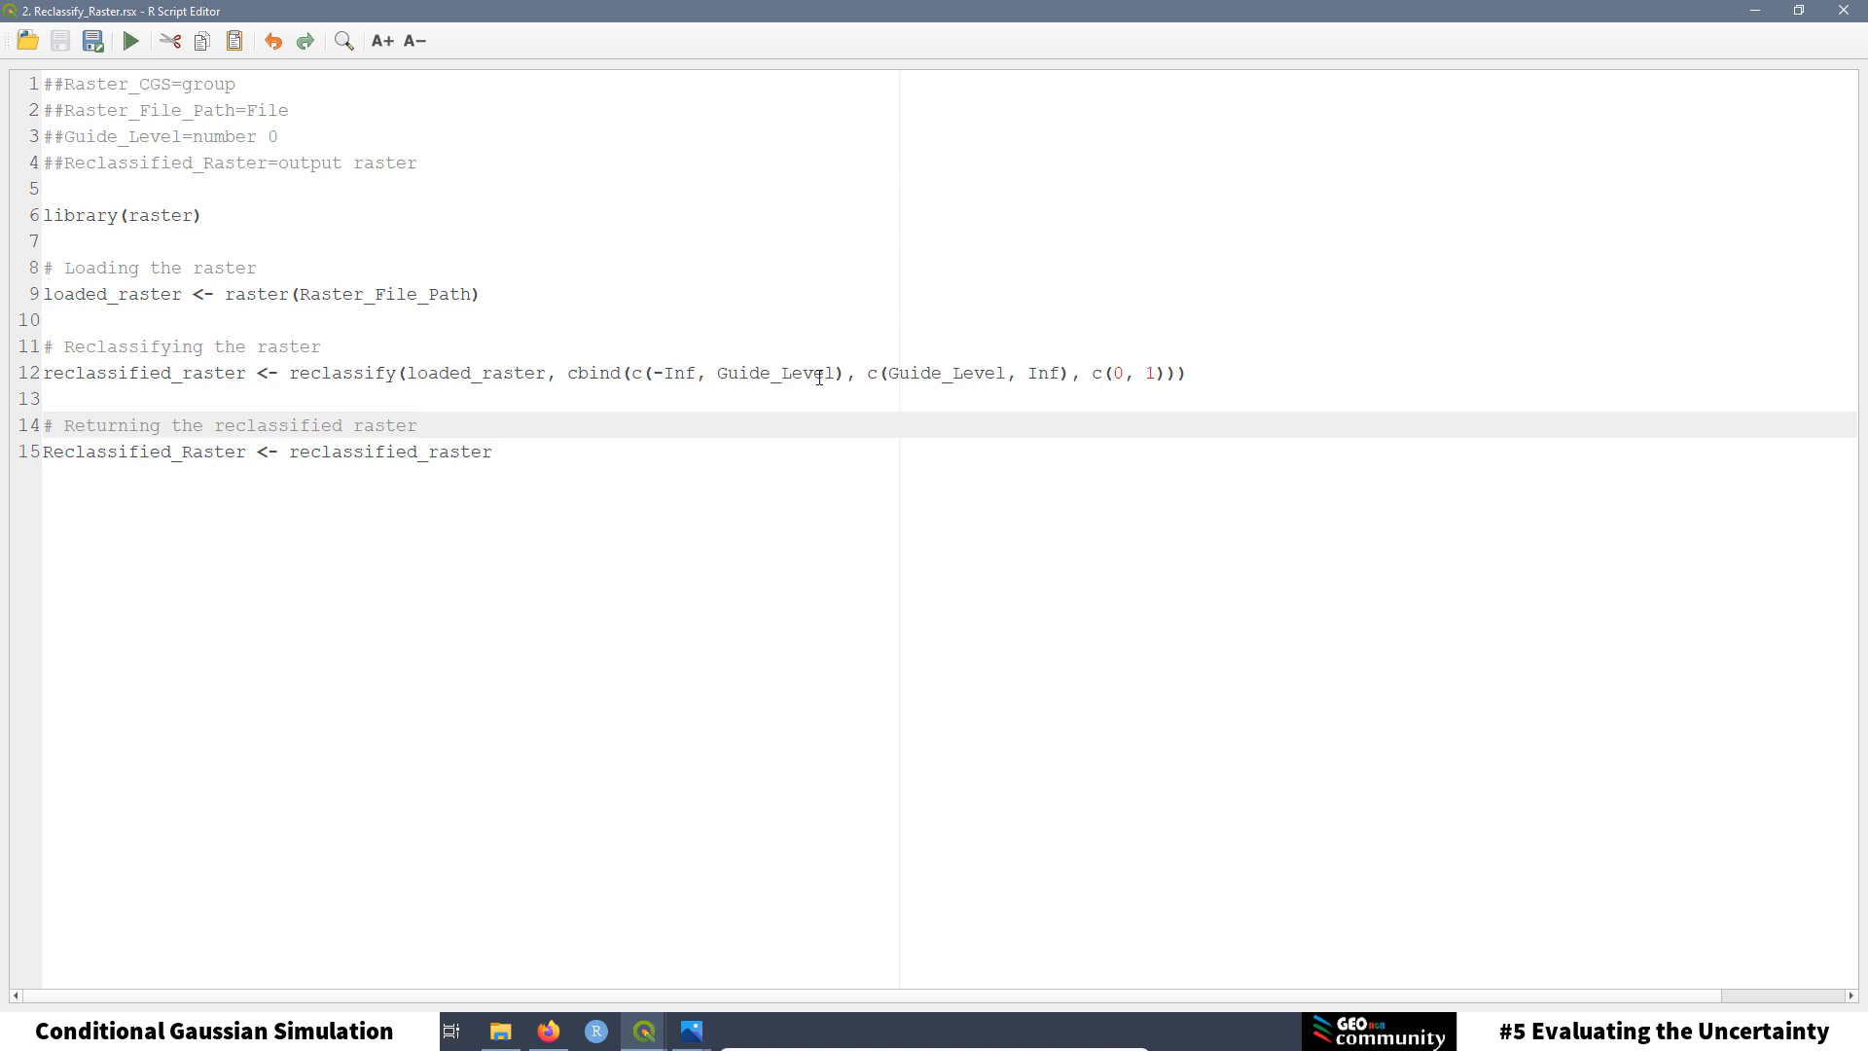
click(233, 137)
drag(292, 134, 33, 137)
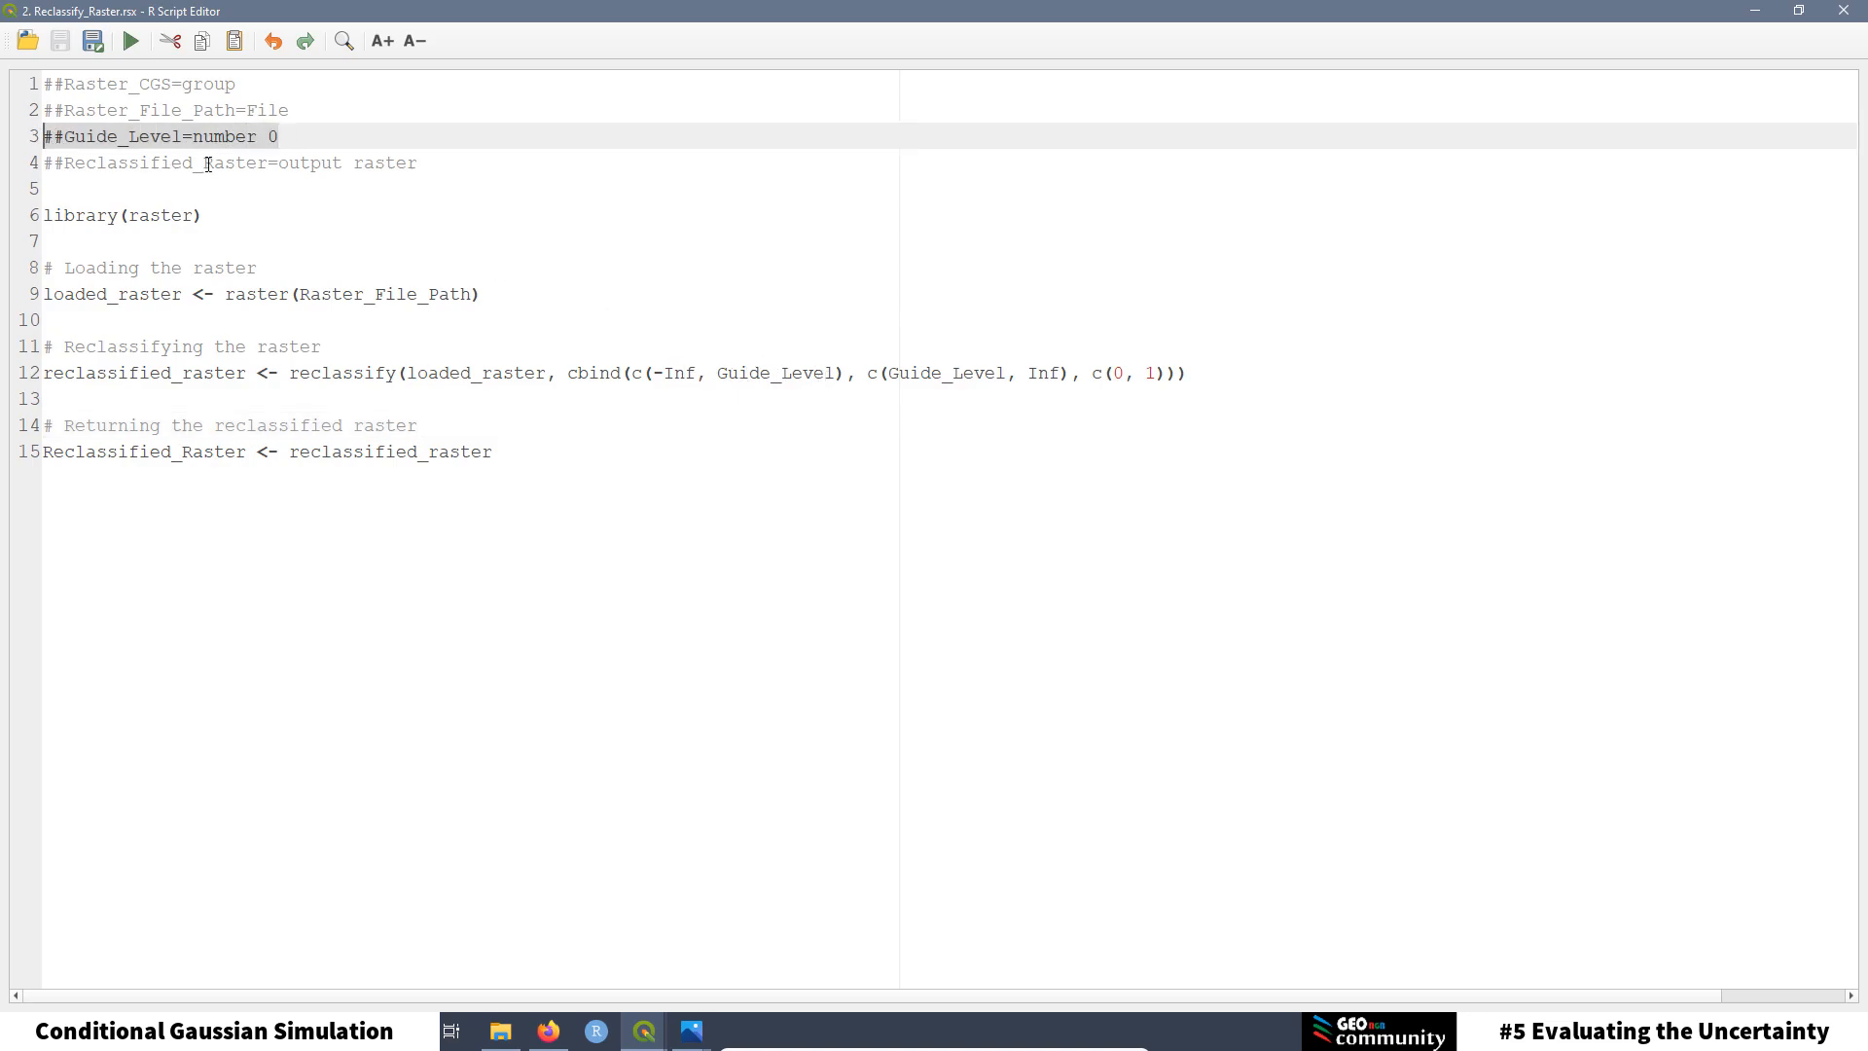
click(822, 415)
click(884, 377)
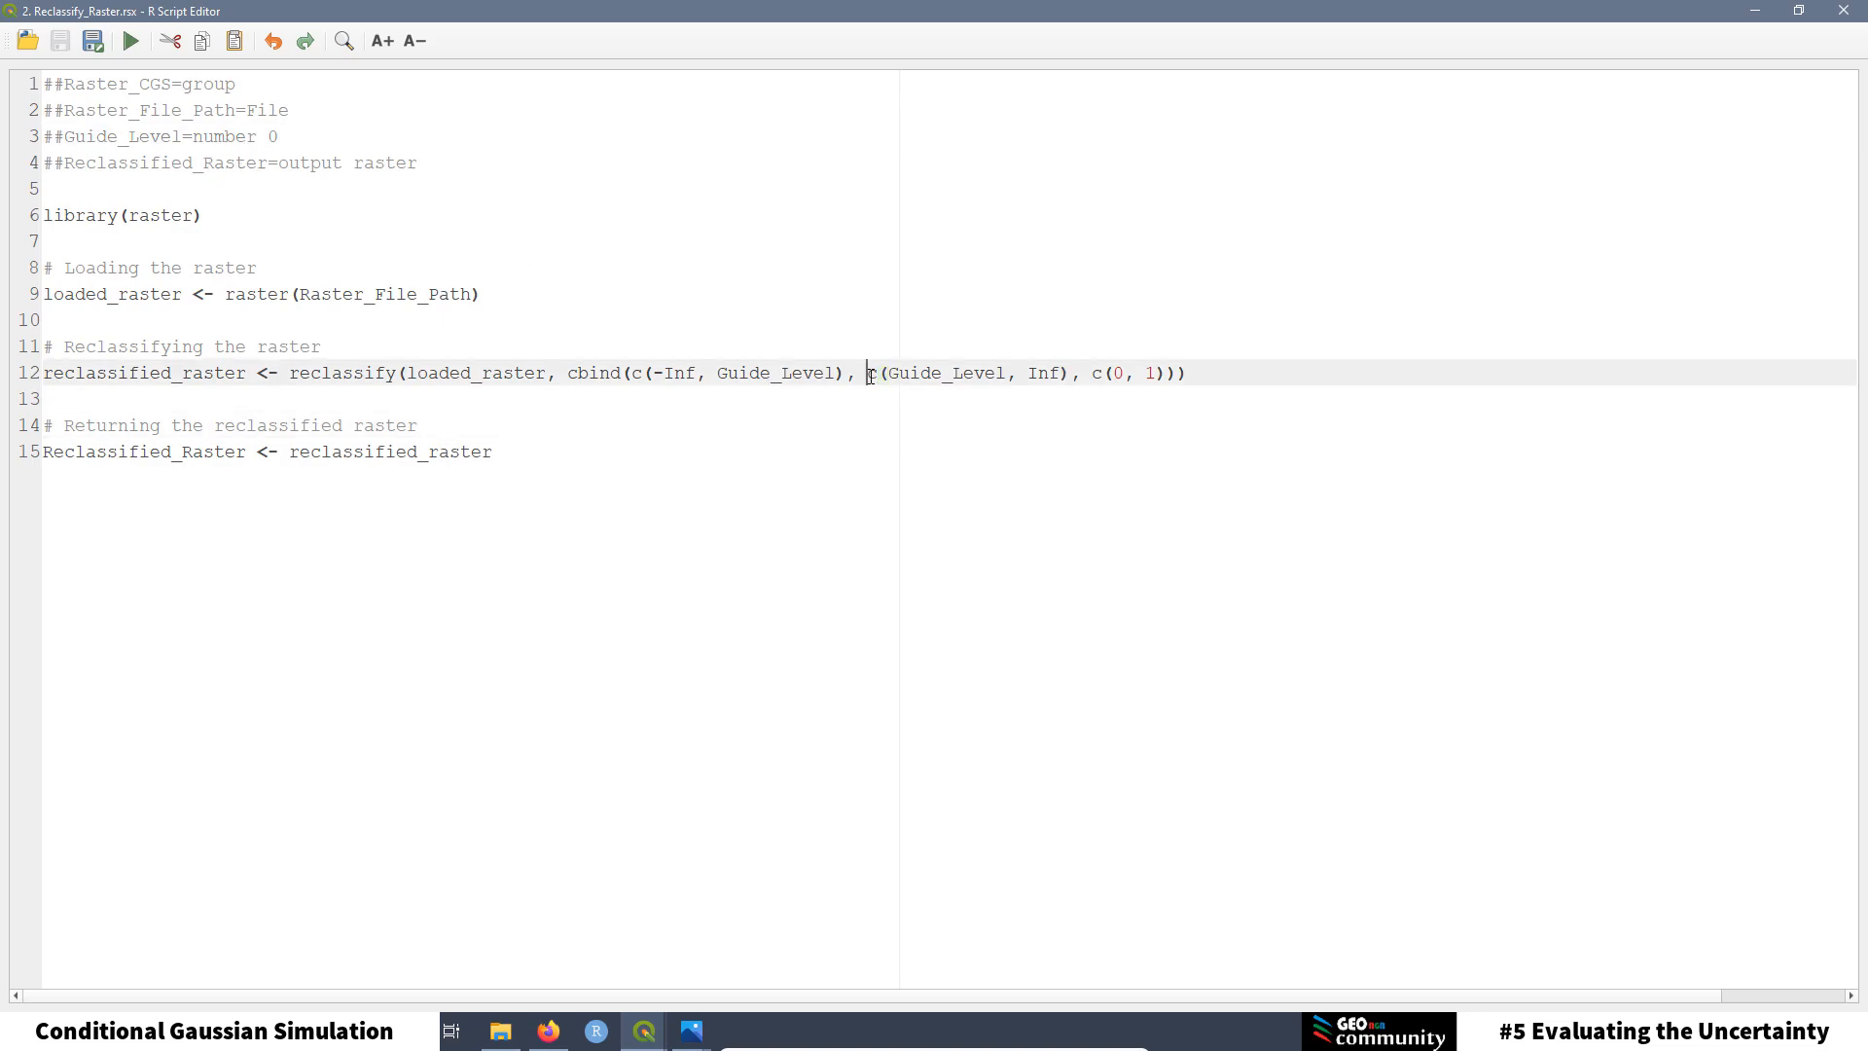
drag(867, 377, 1065, 375)
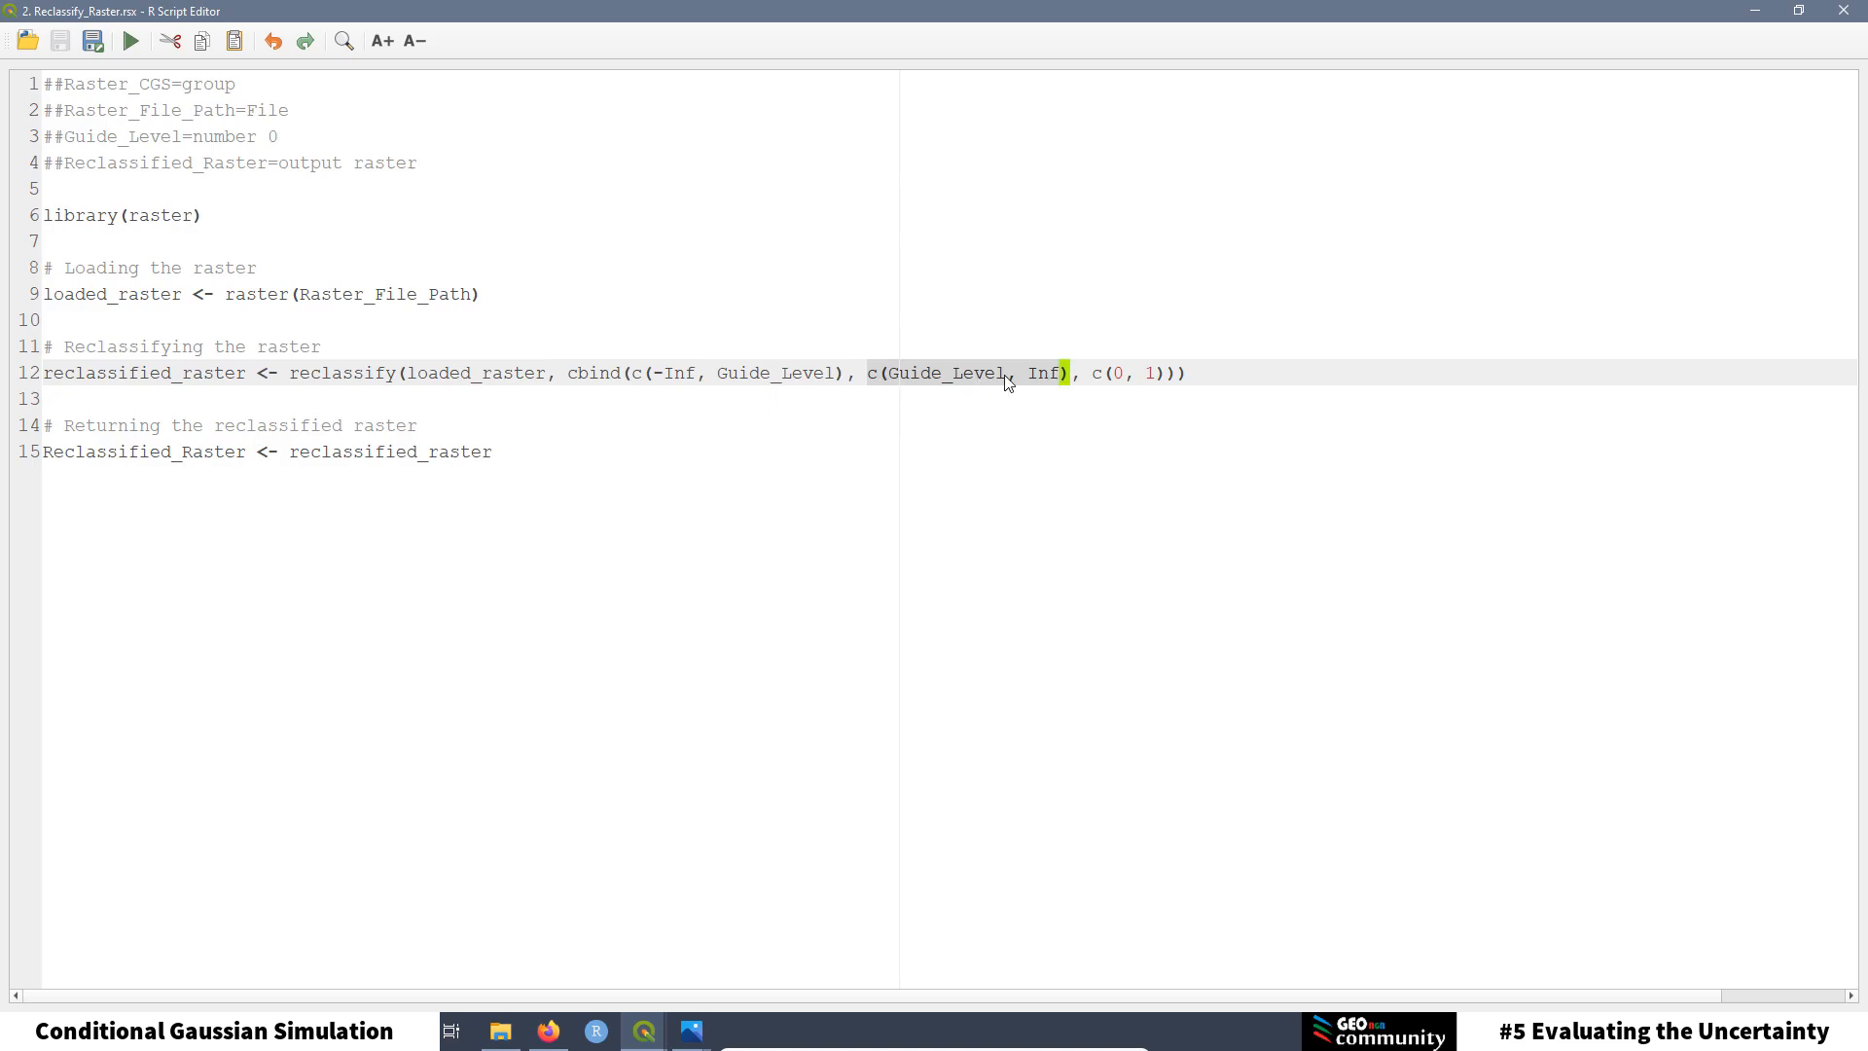
click(735, 296)
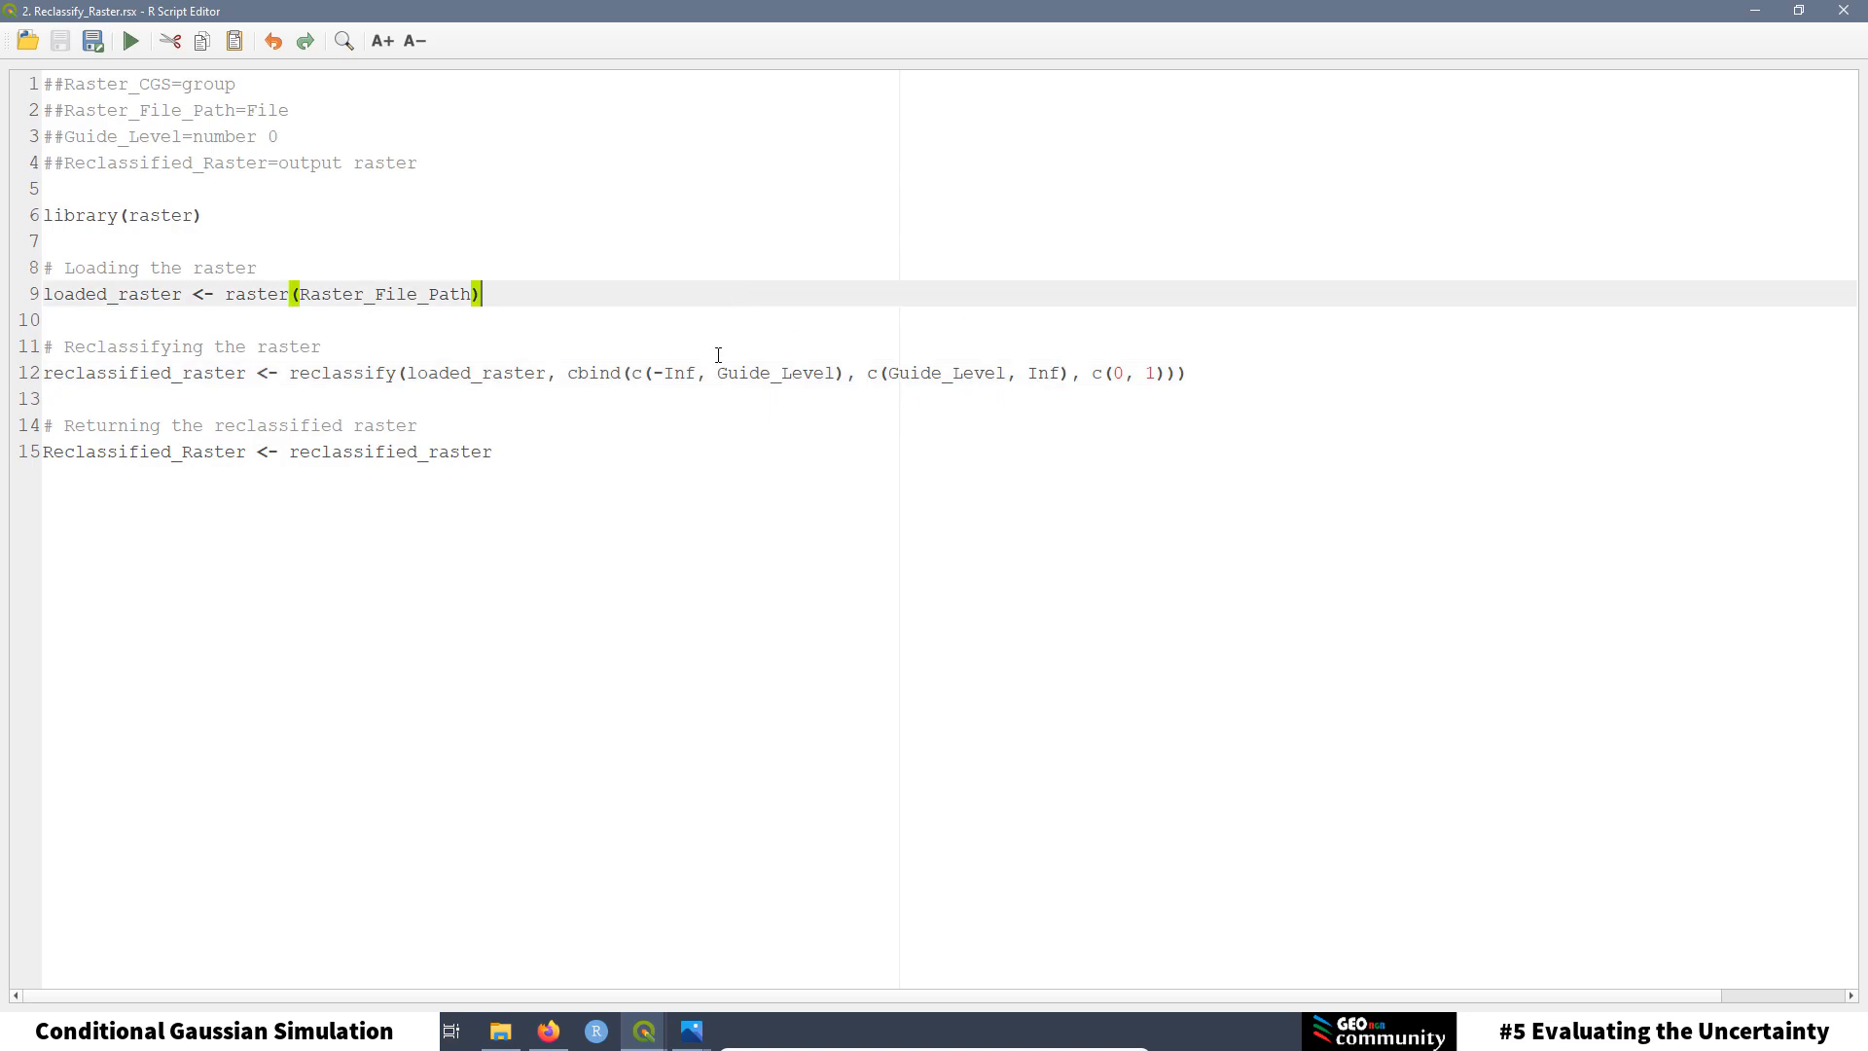
click(749, 390)
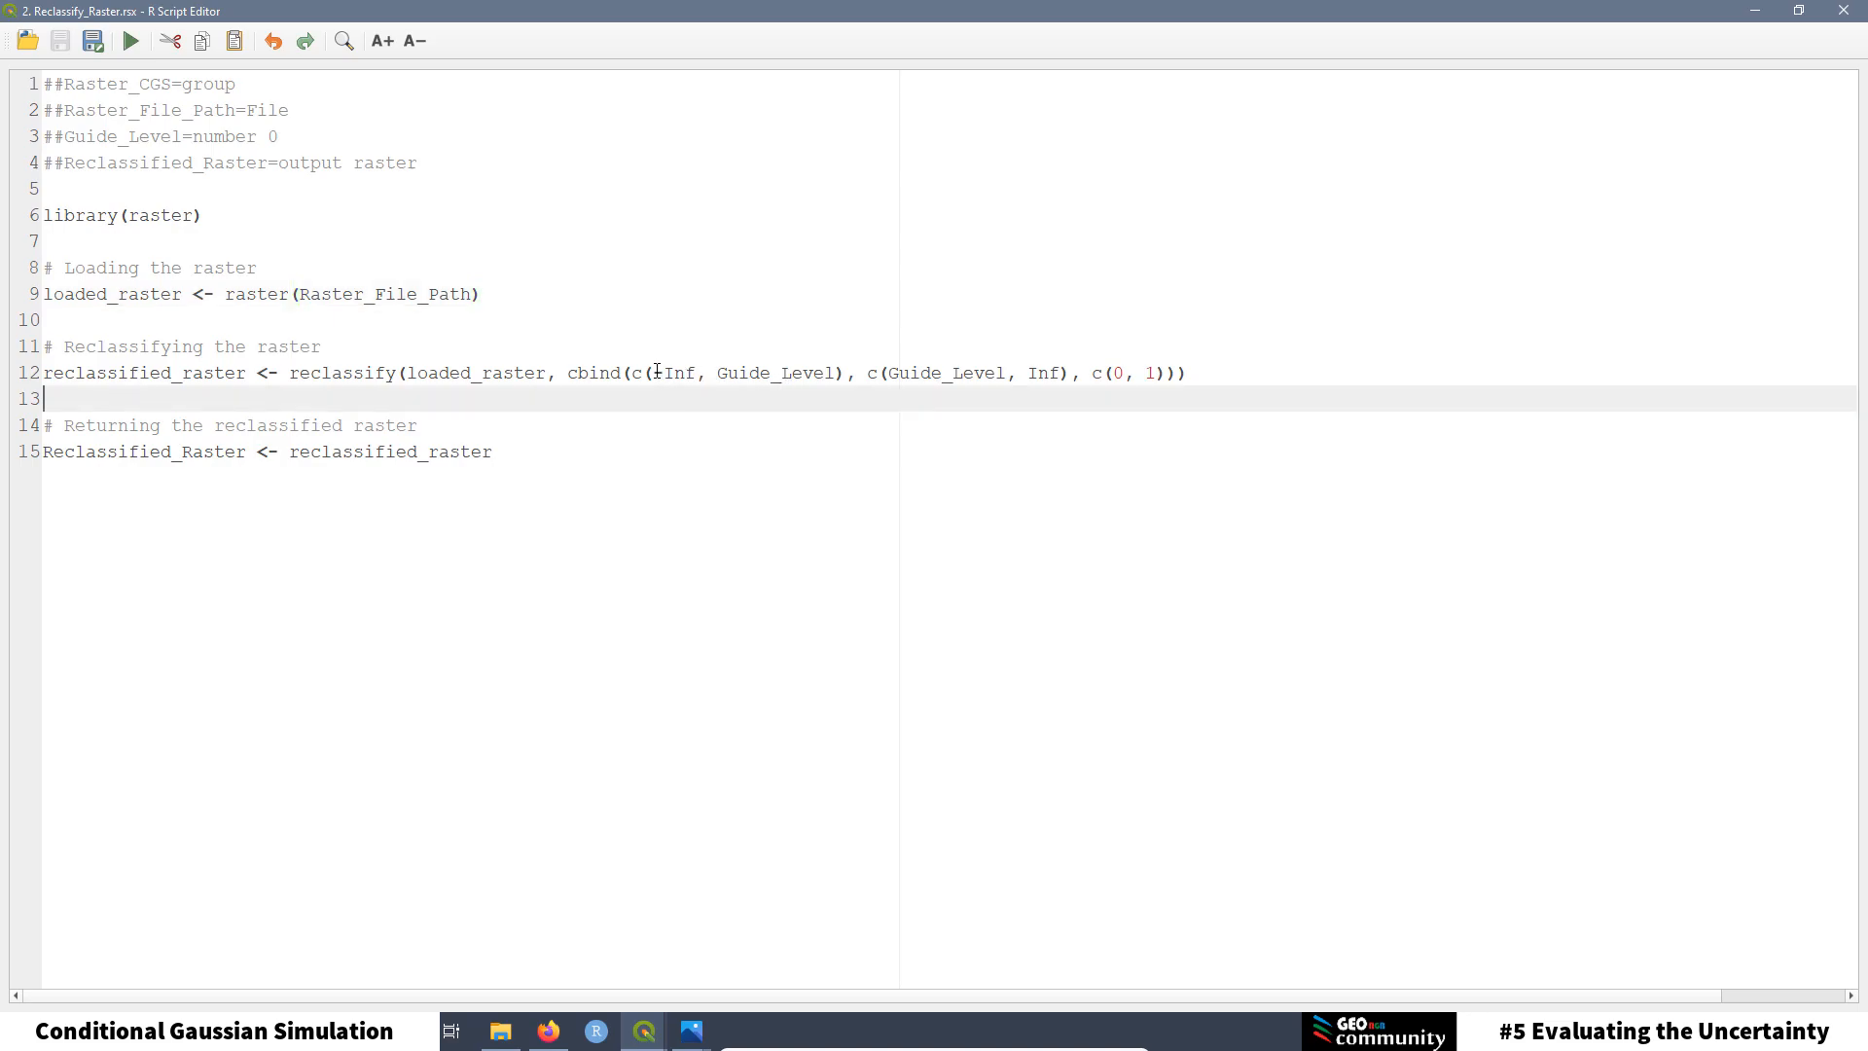
drag(653, 372, 848, 378)
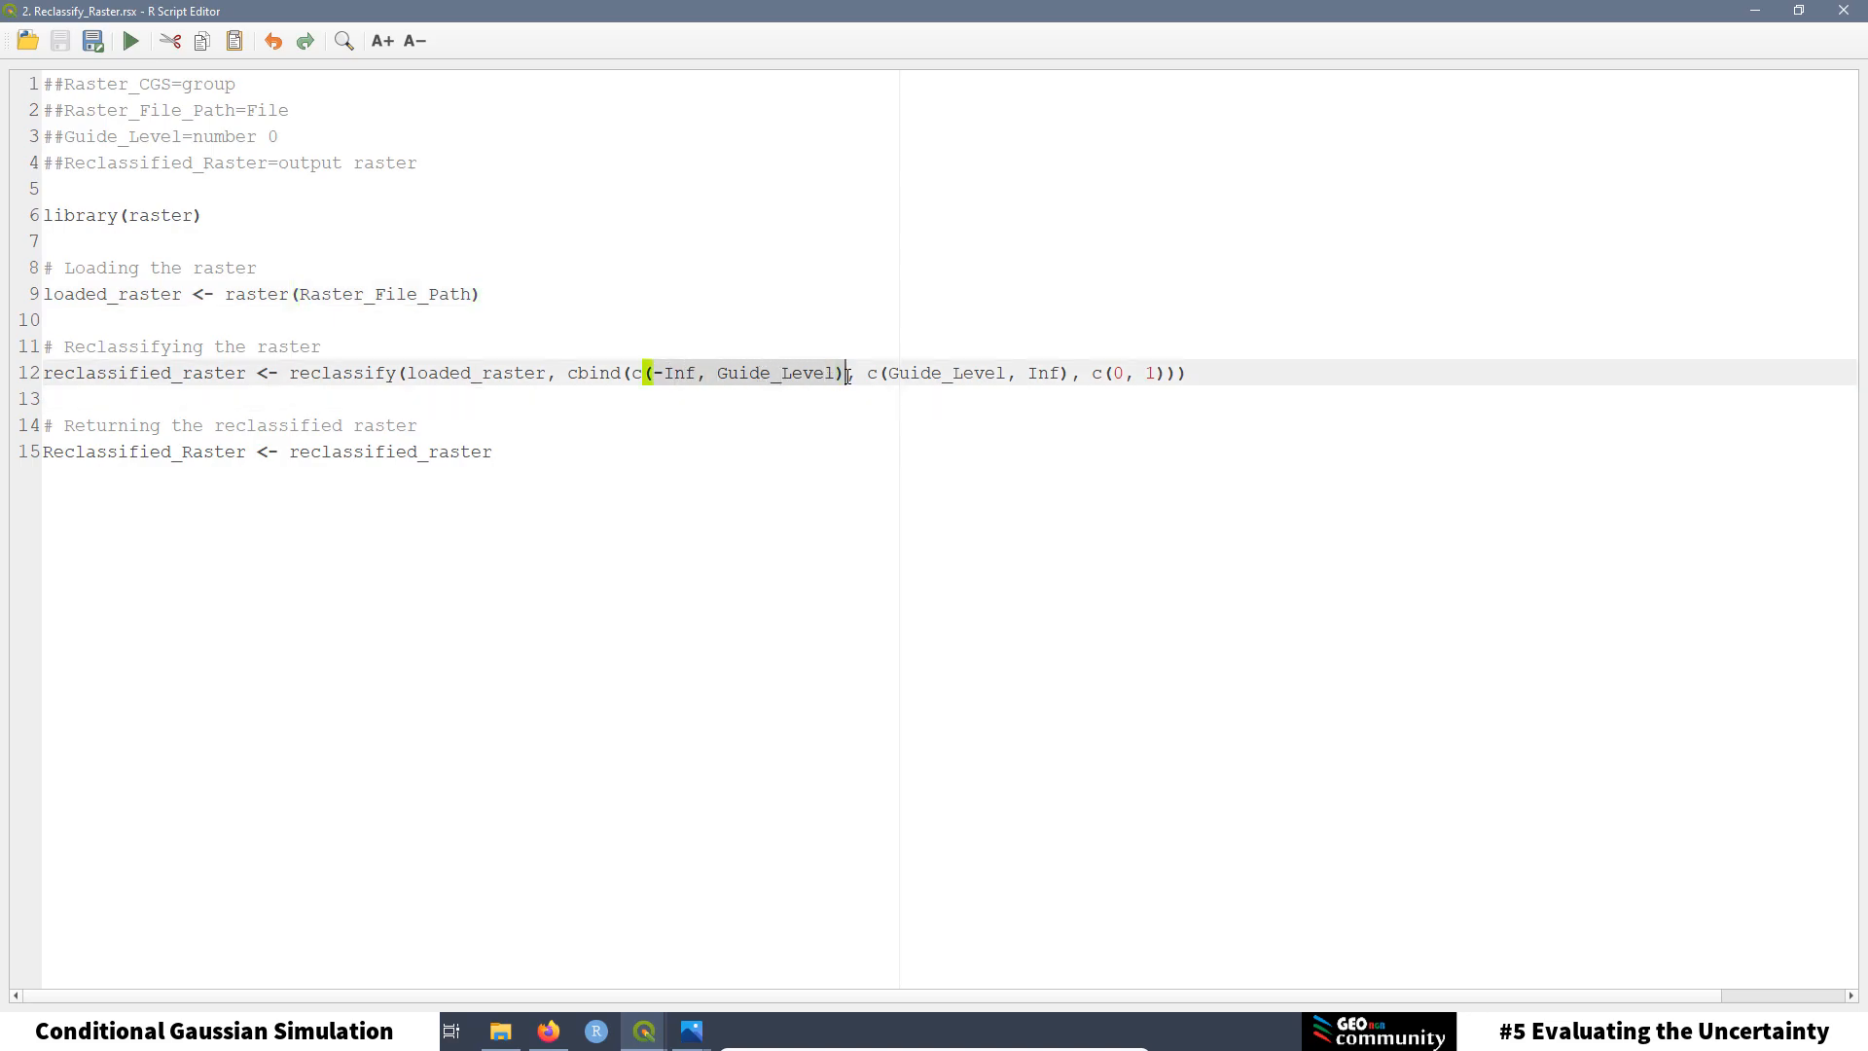
click(895, 390)
drag(889, 374, 1068, 370)
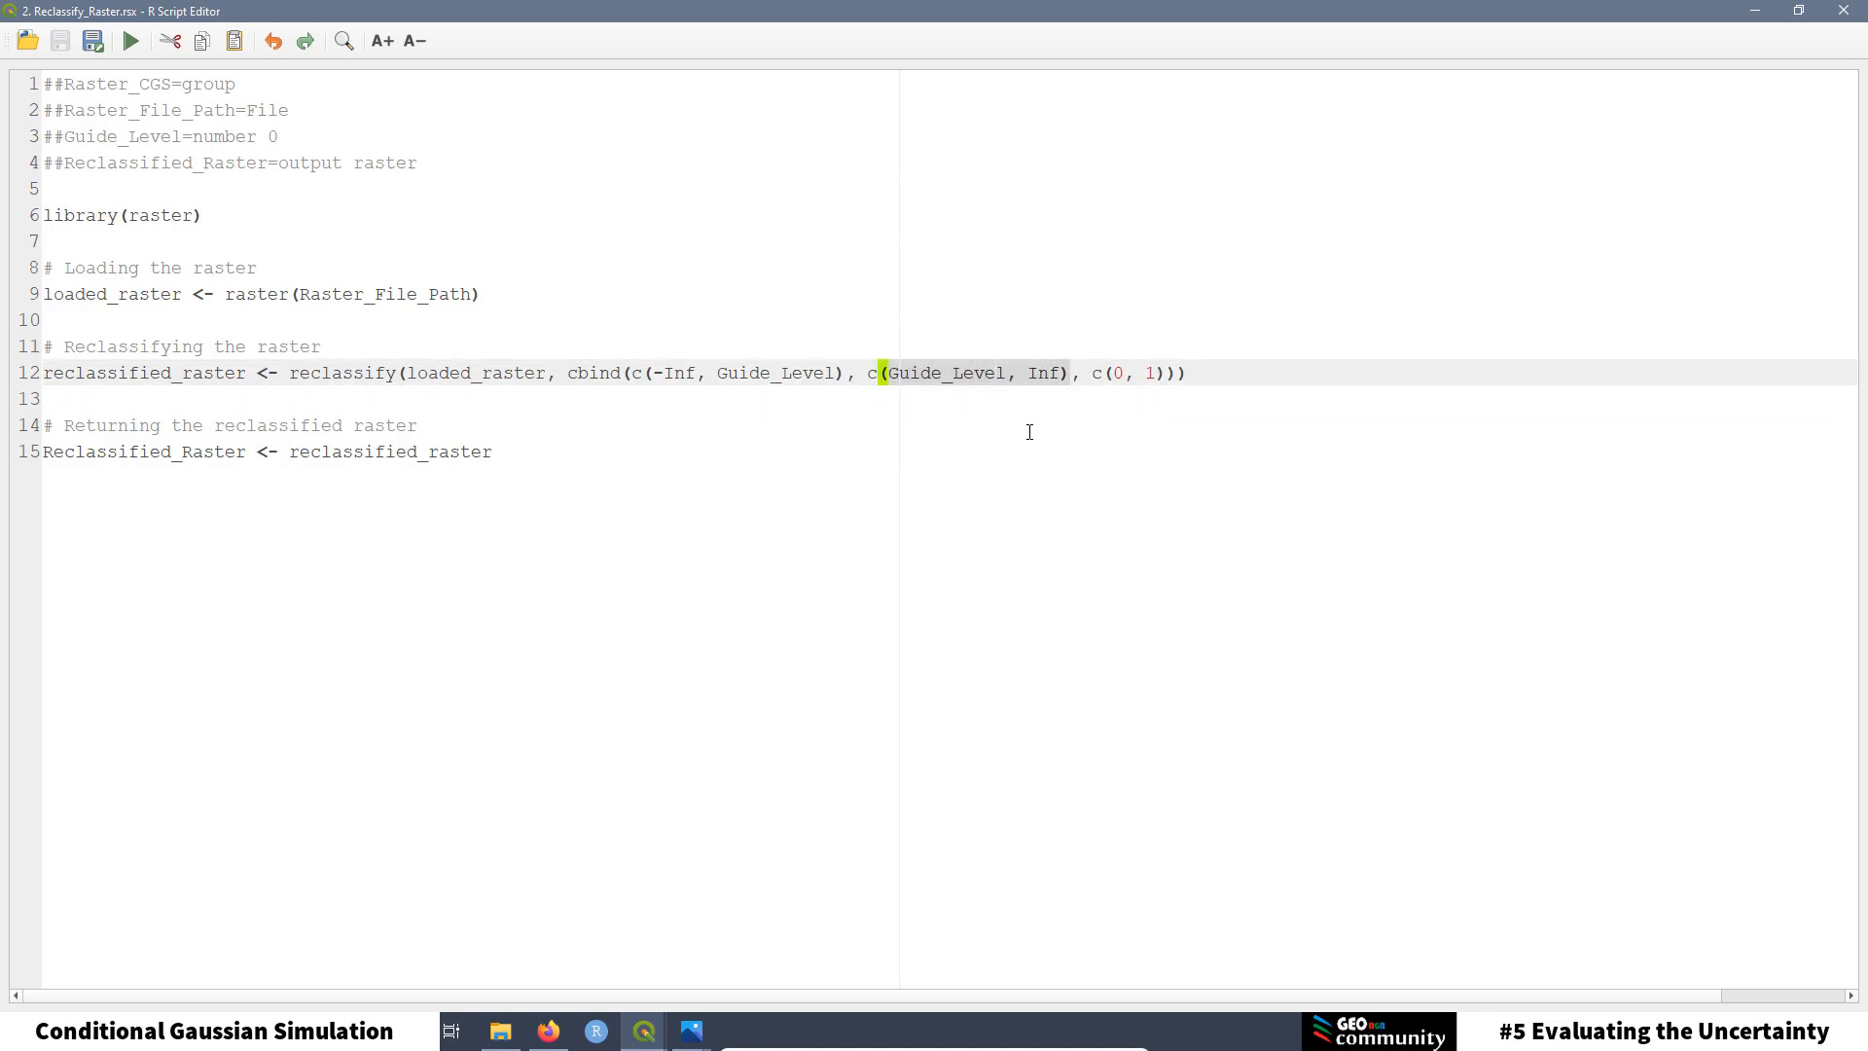
click(952, 428)
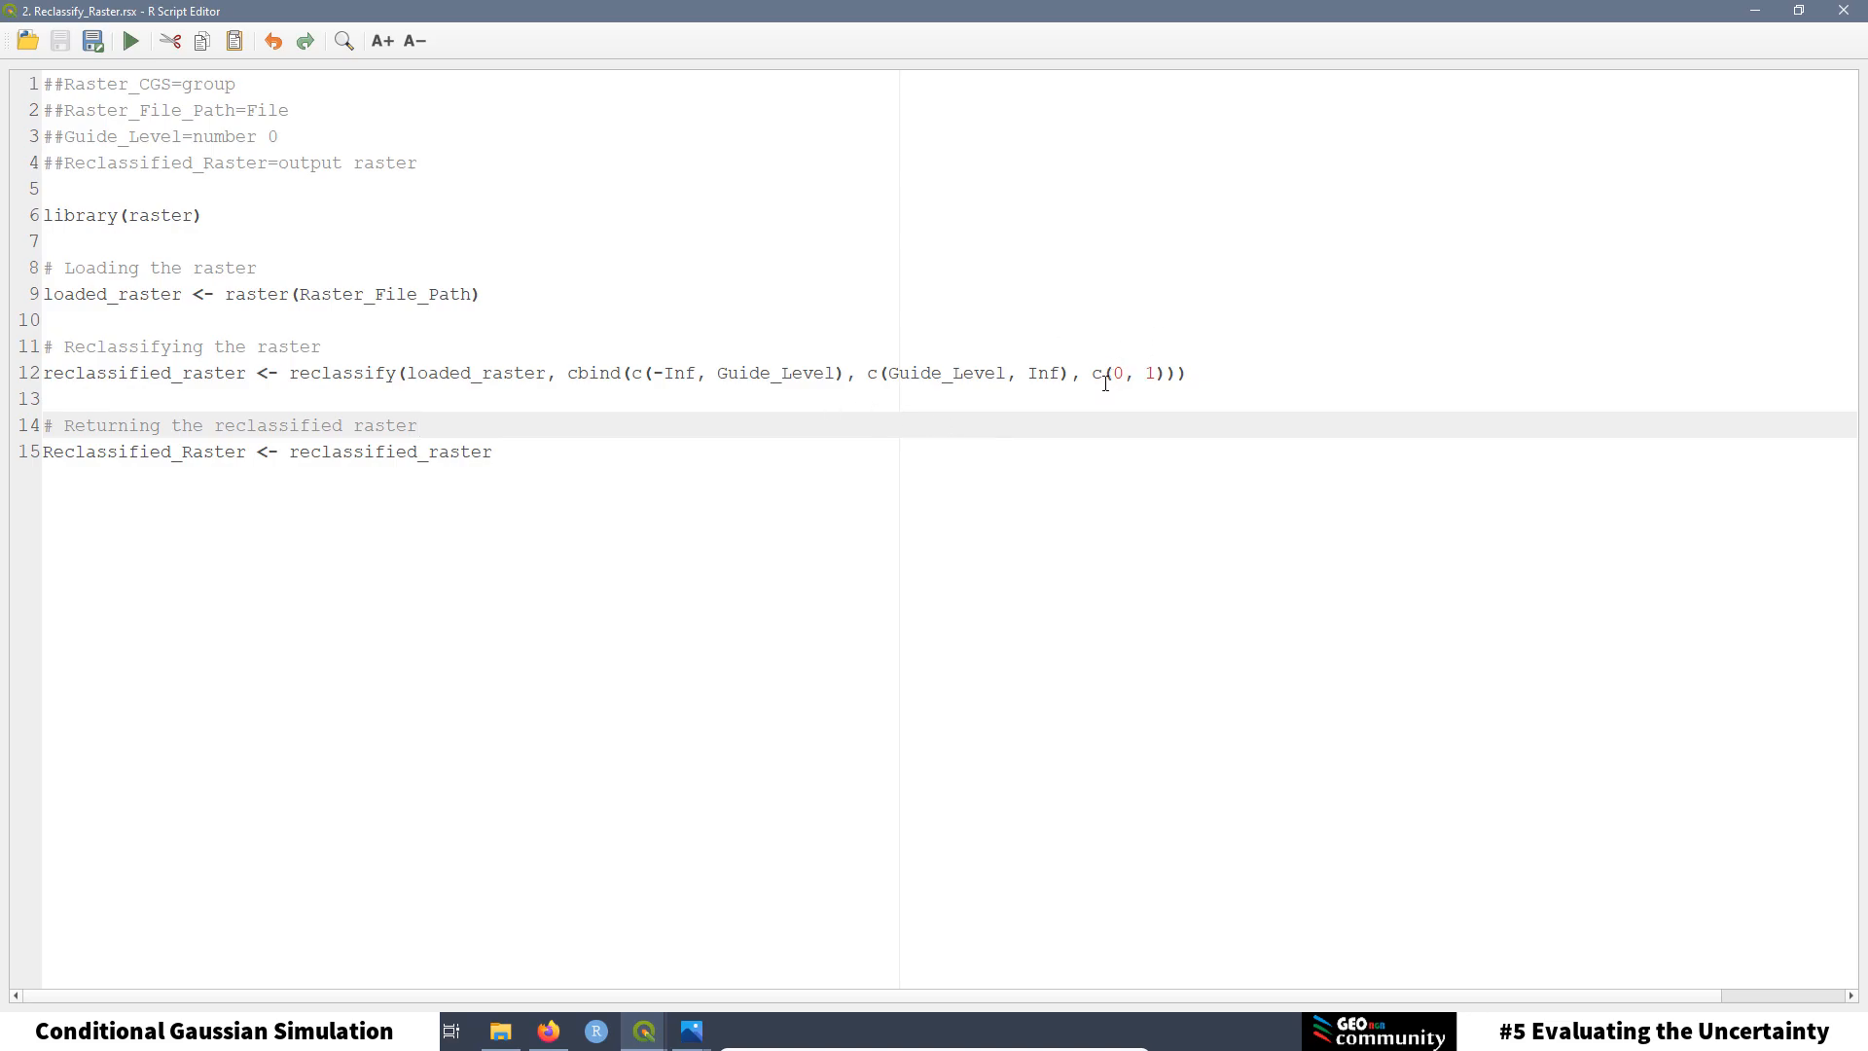
drag(842, 374, 653, 380)
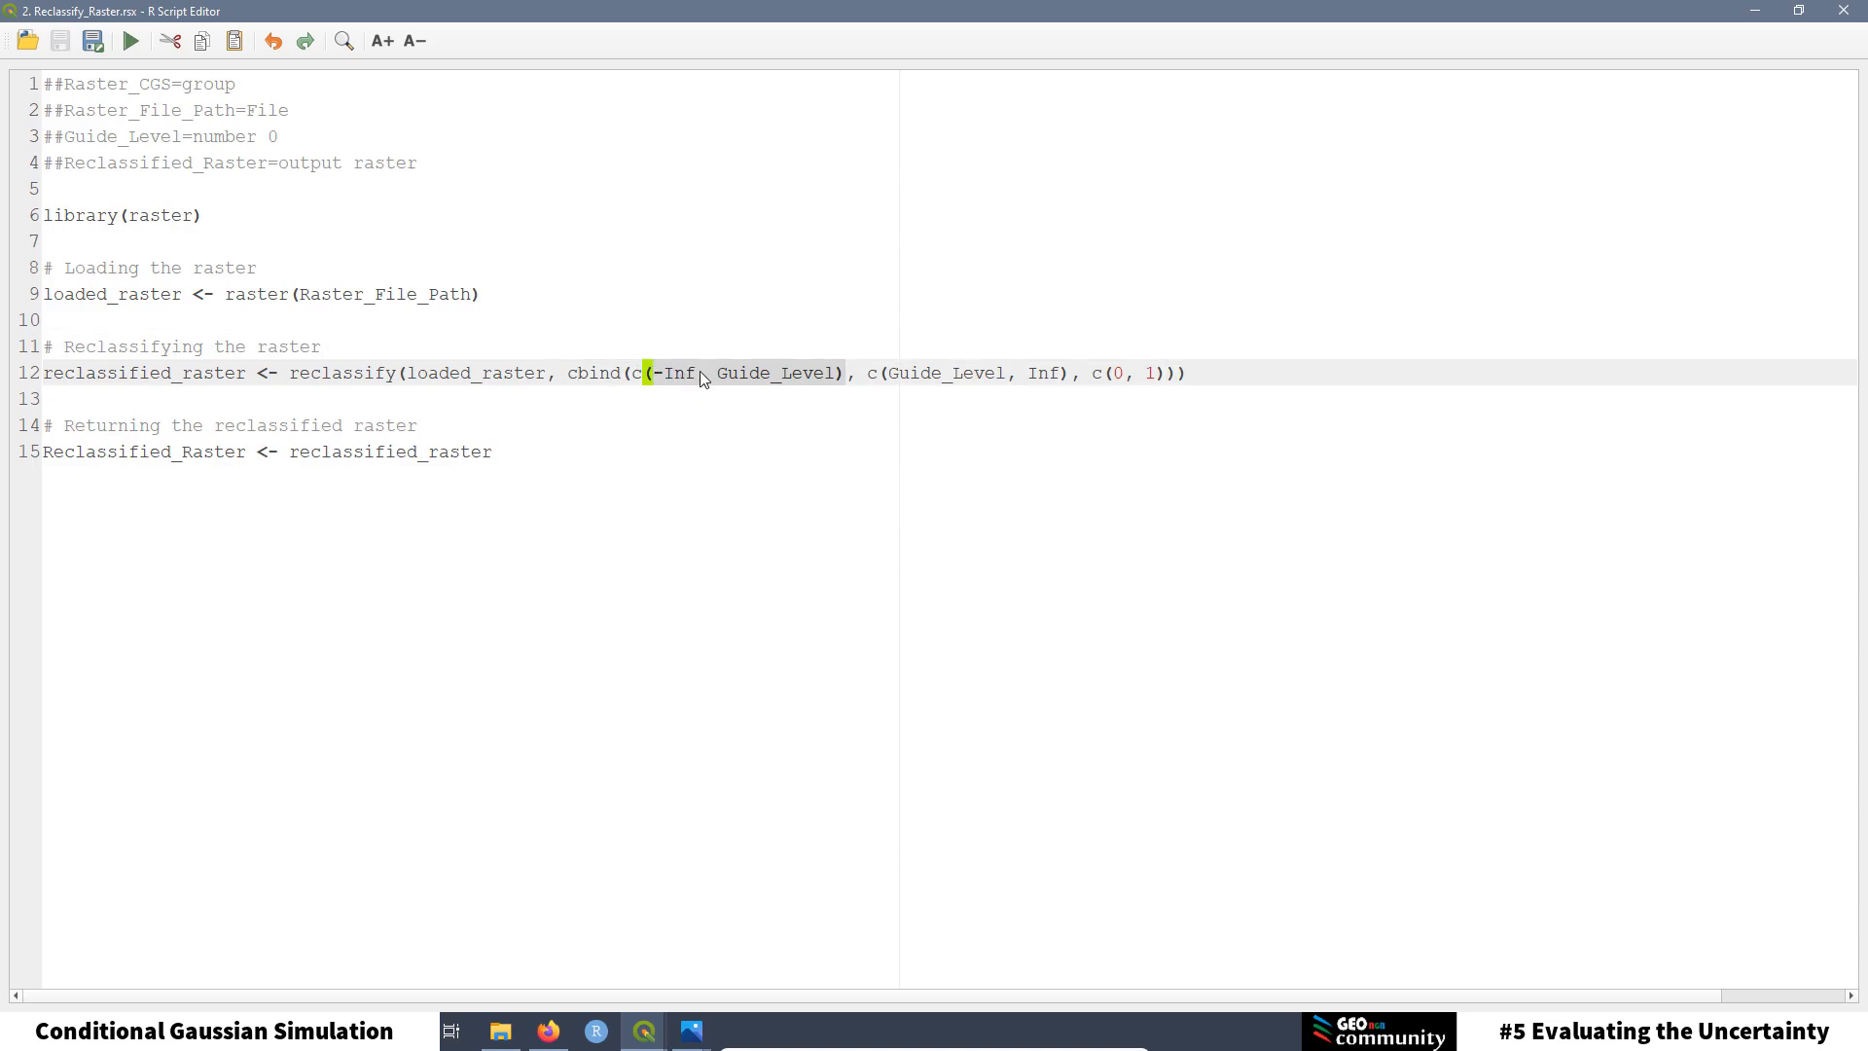
click(1109, 427)
click(1116, 372)
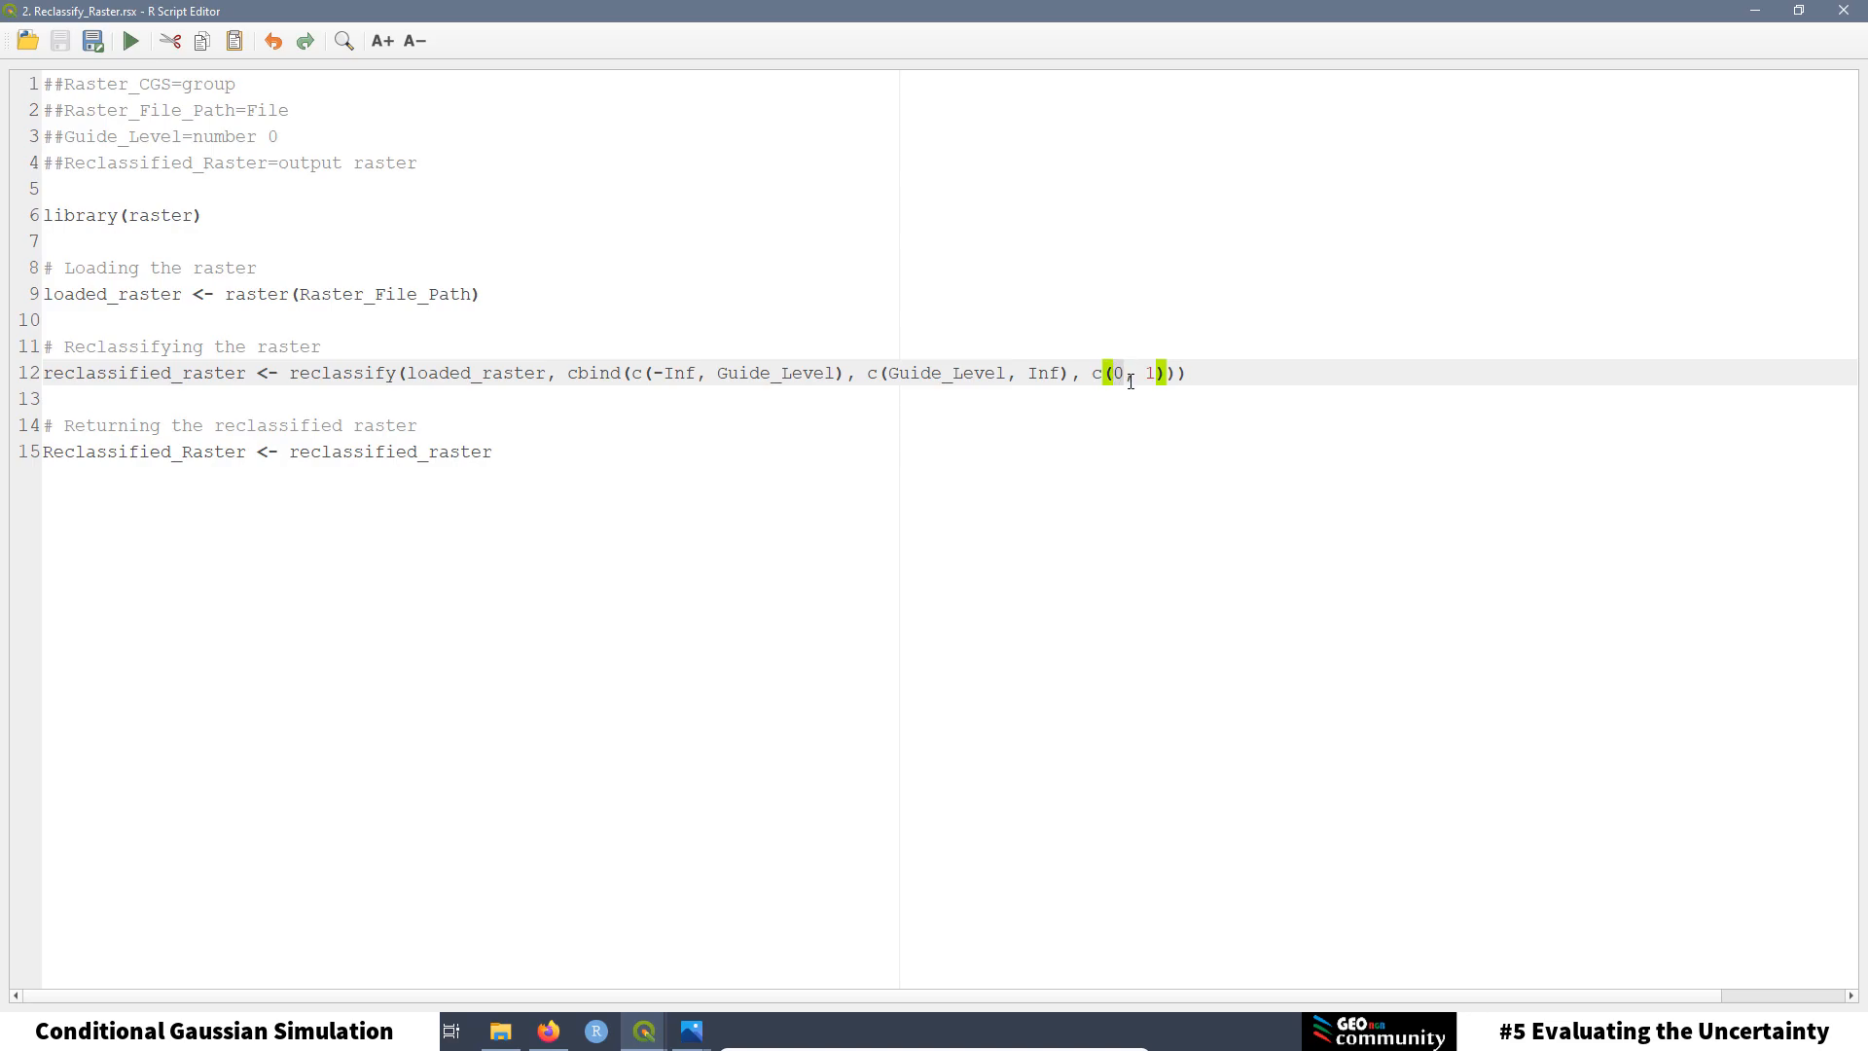
click(1052, 434)
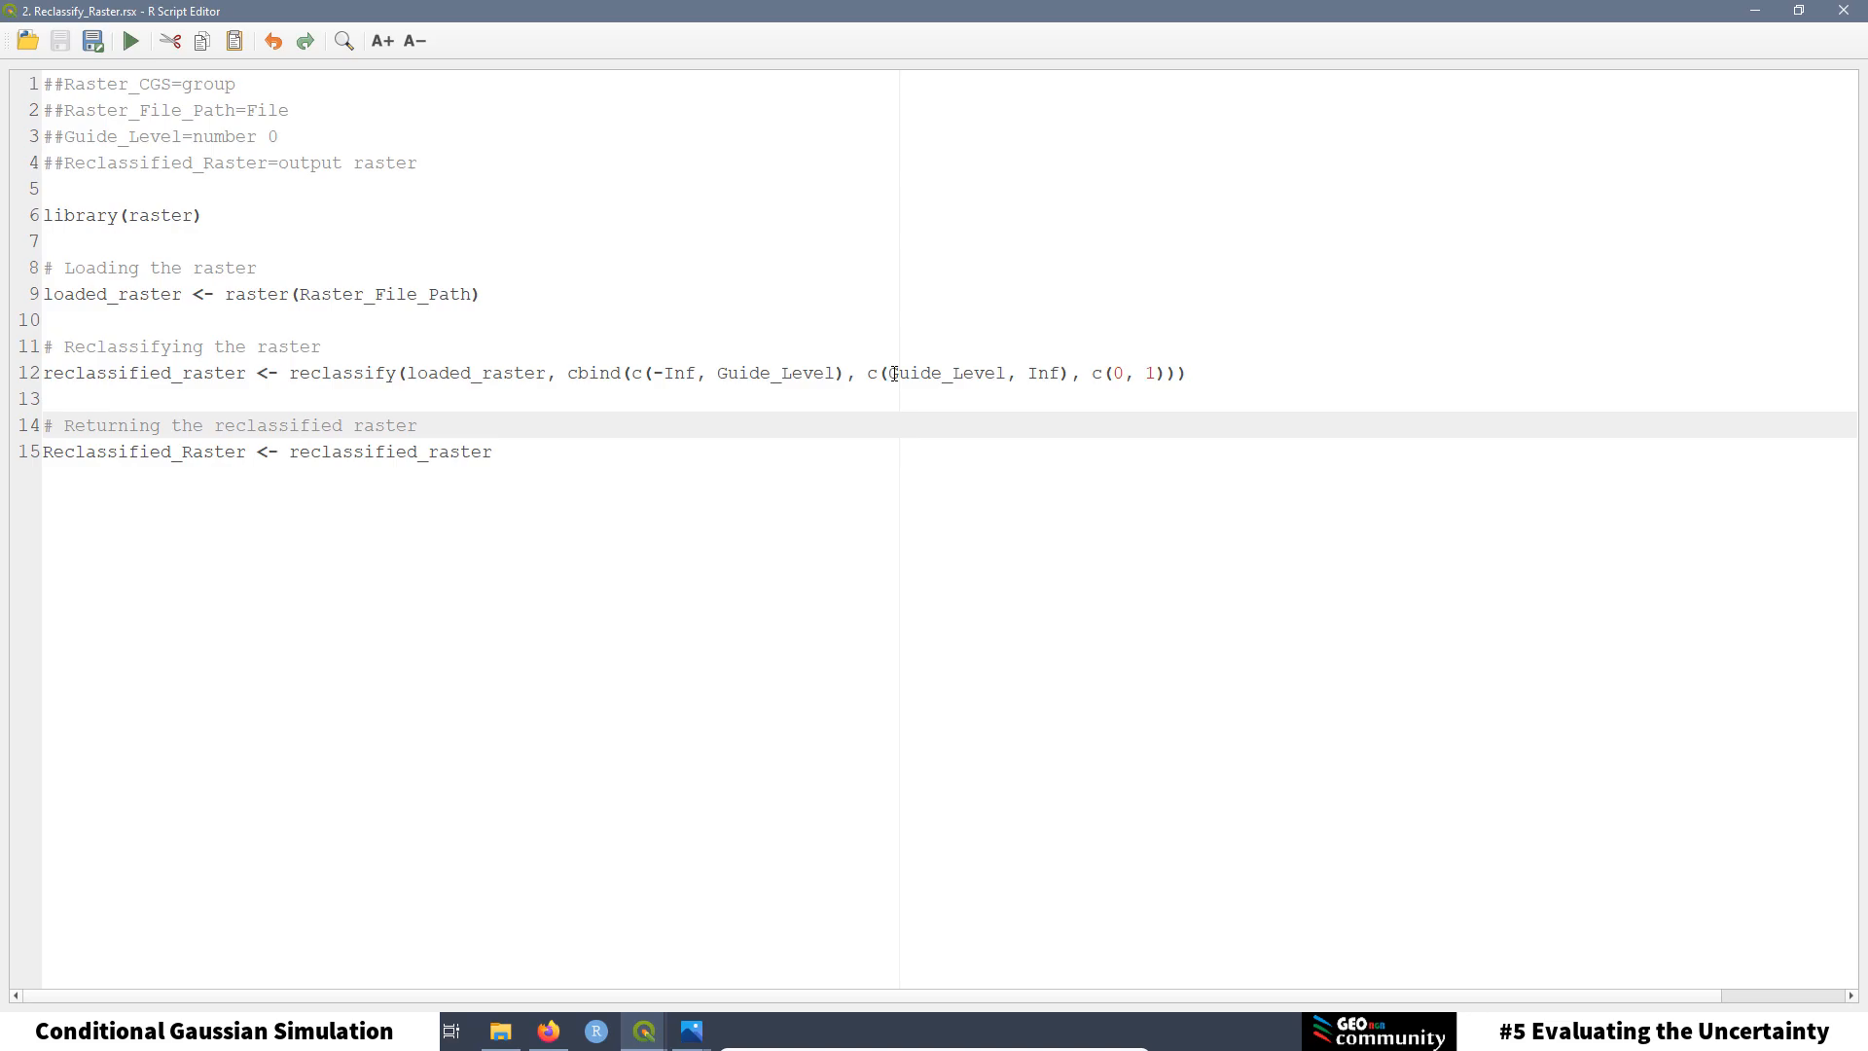
drag(890, 374, 1158, 374)
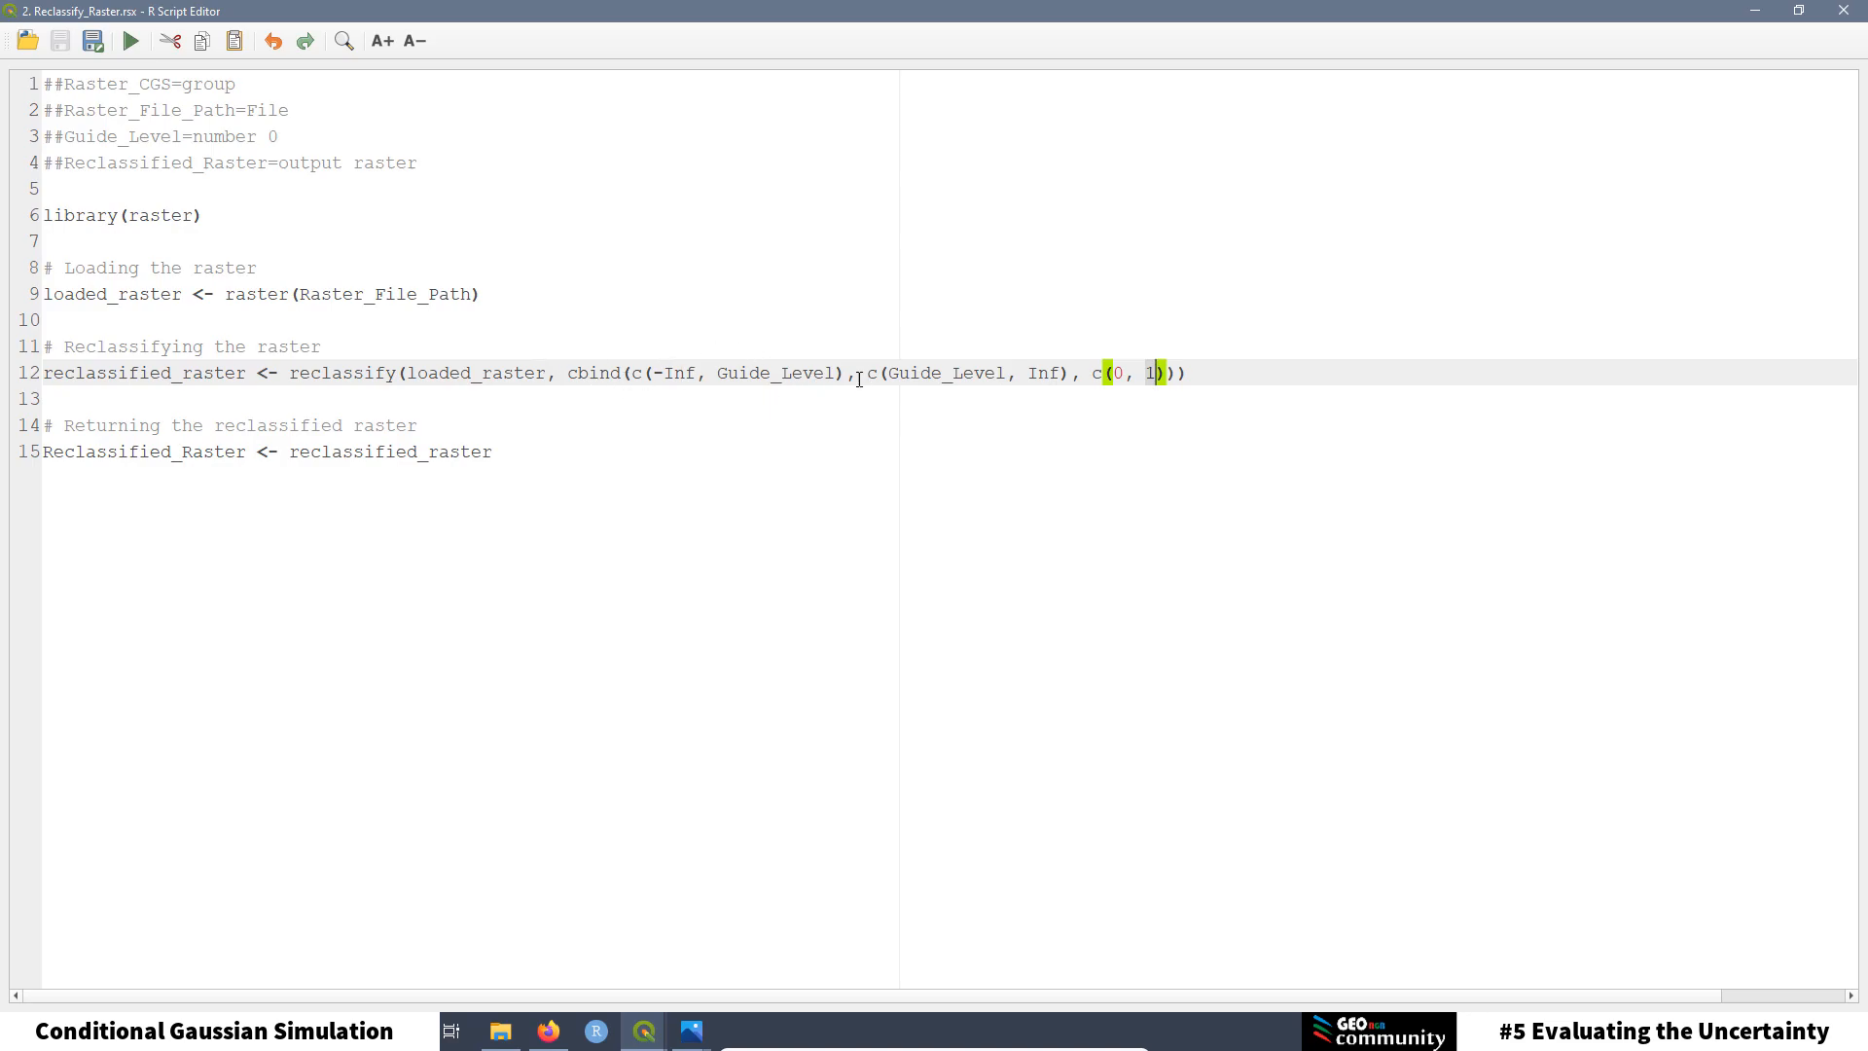
drag(846, 373, 647, 377)
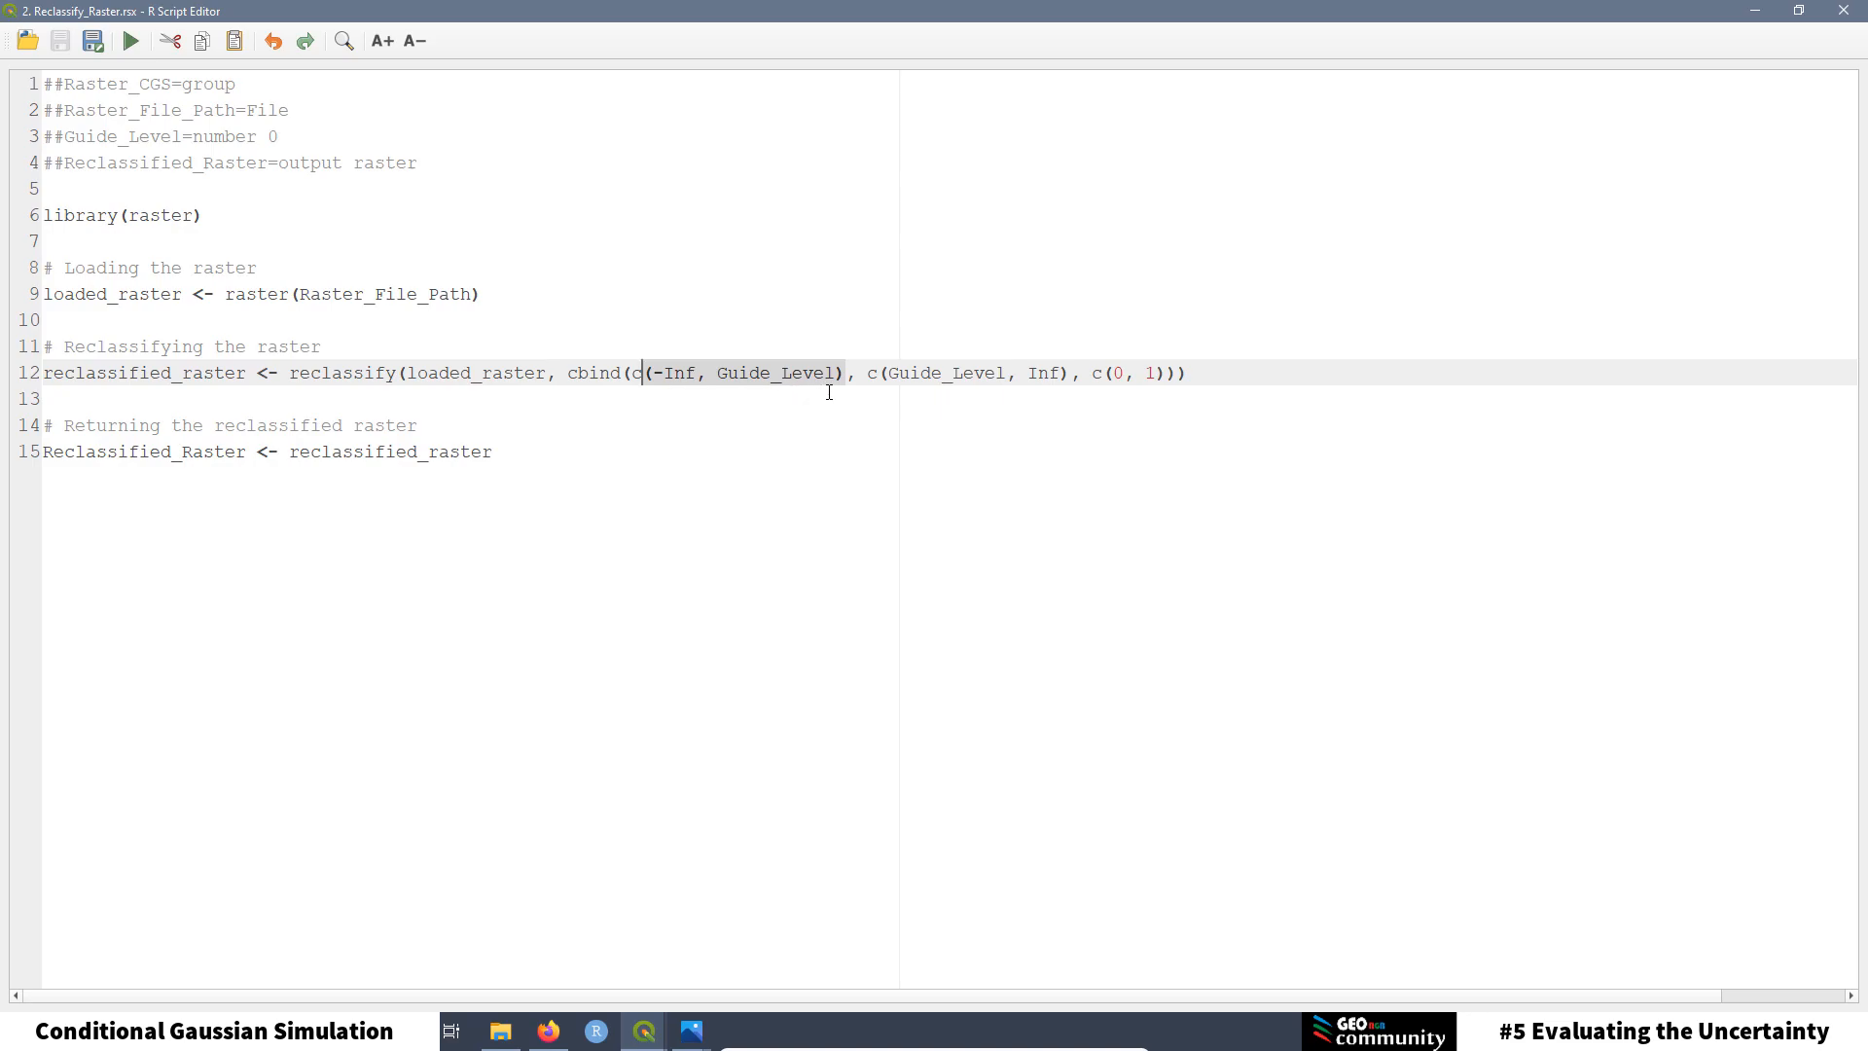
click(875, 389)
drag(866, 372, 1065, 370)
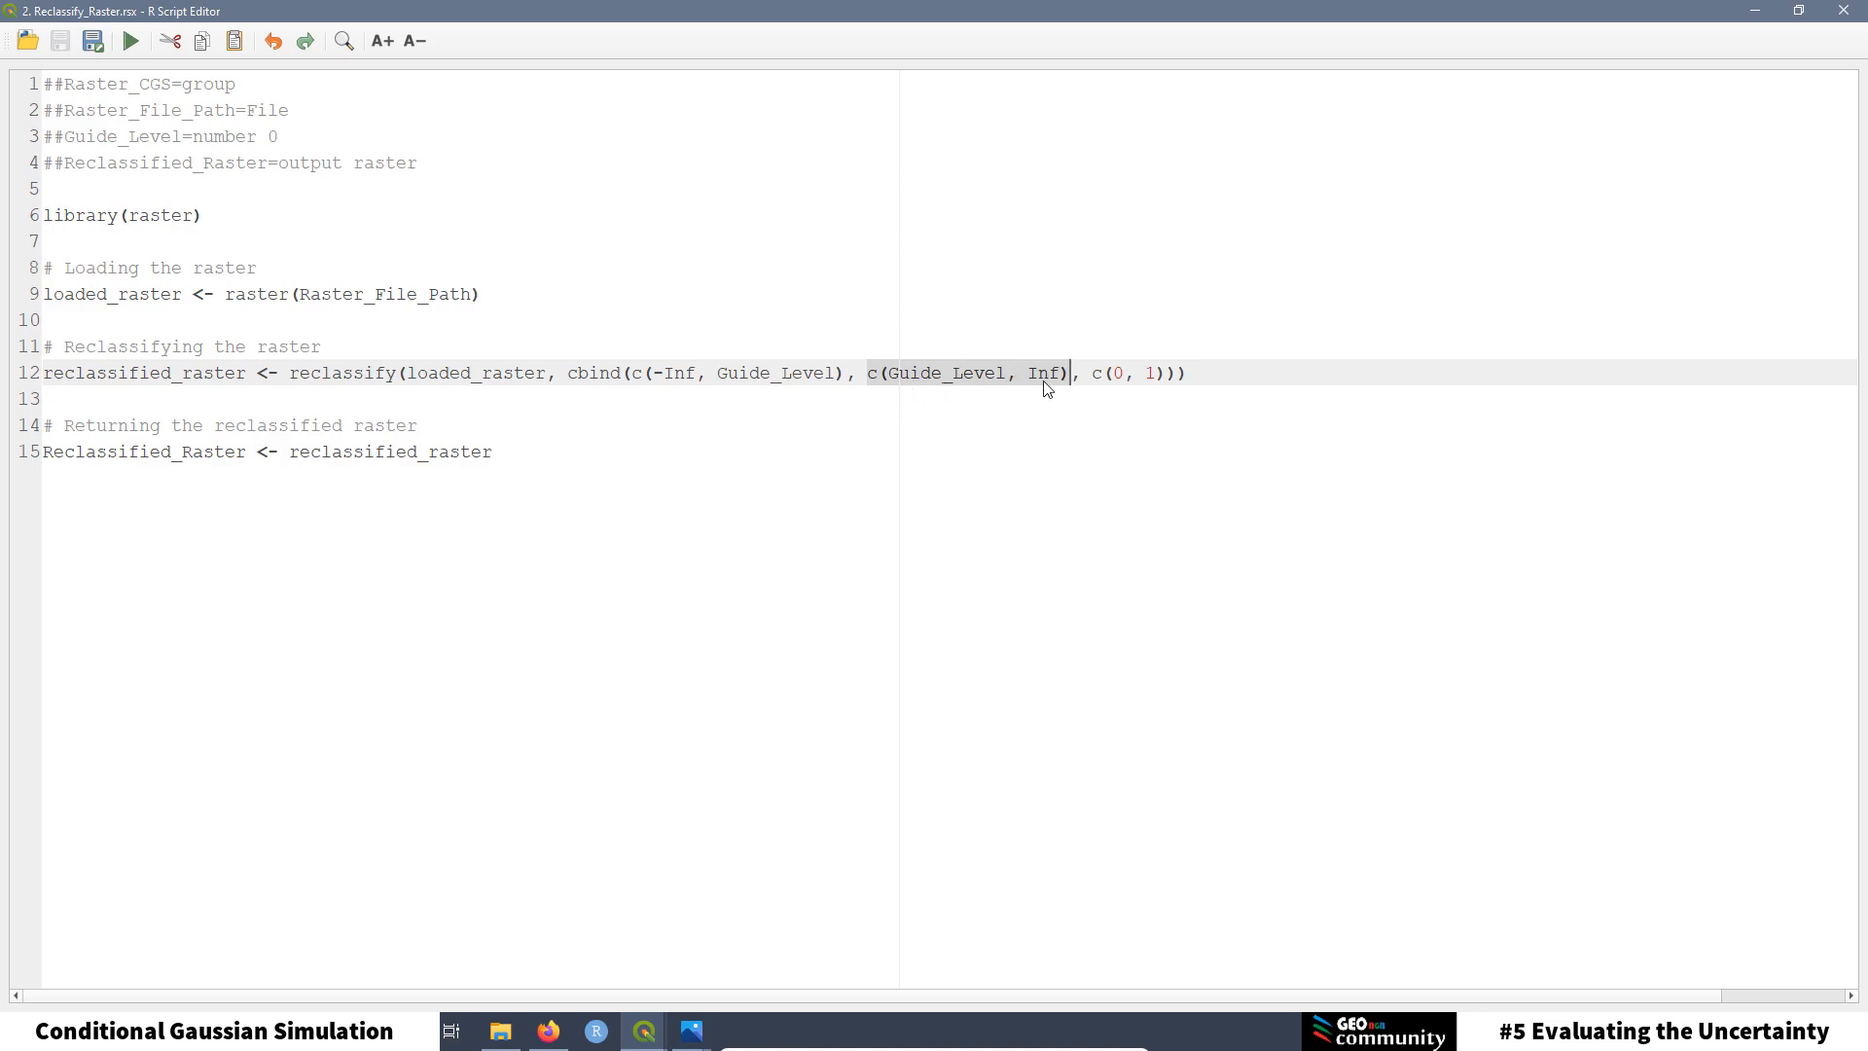
click(789, 388)
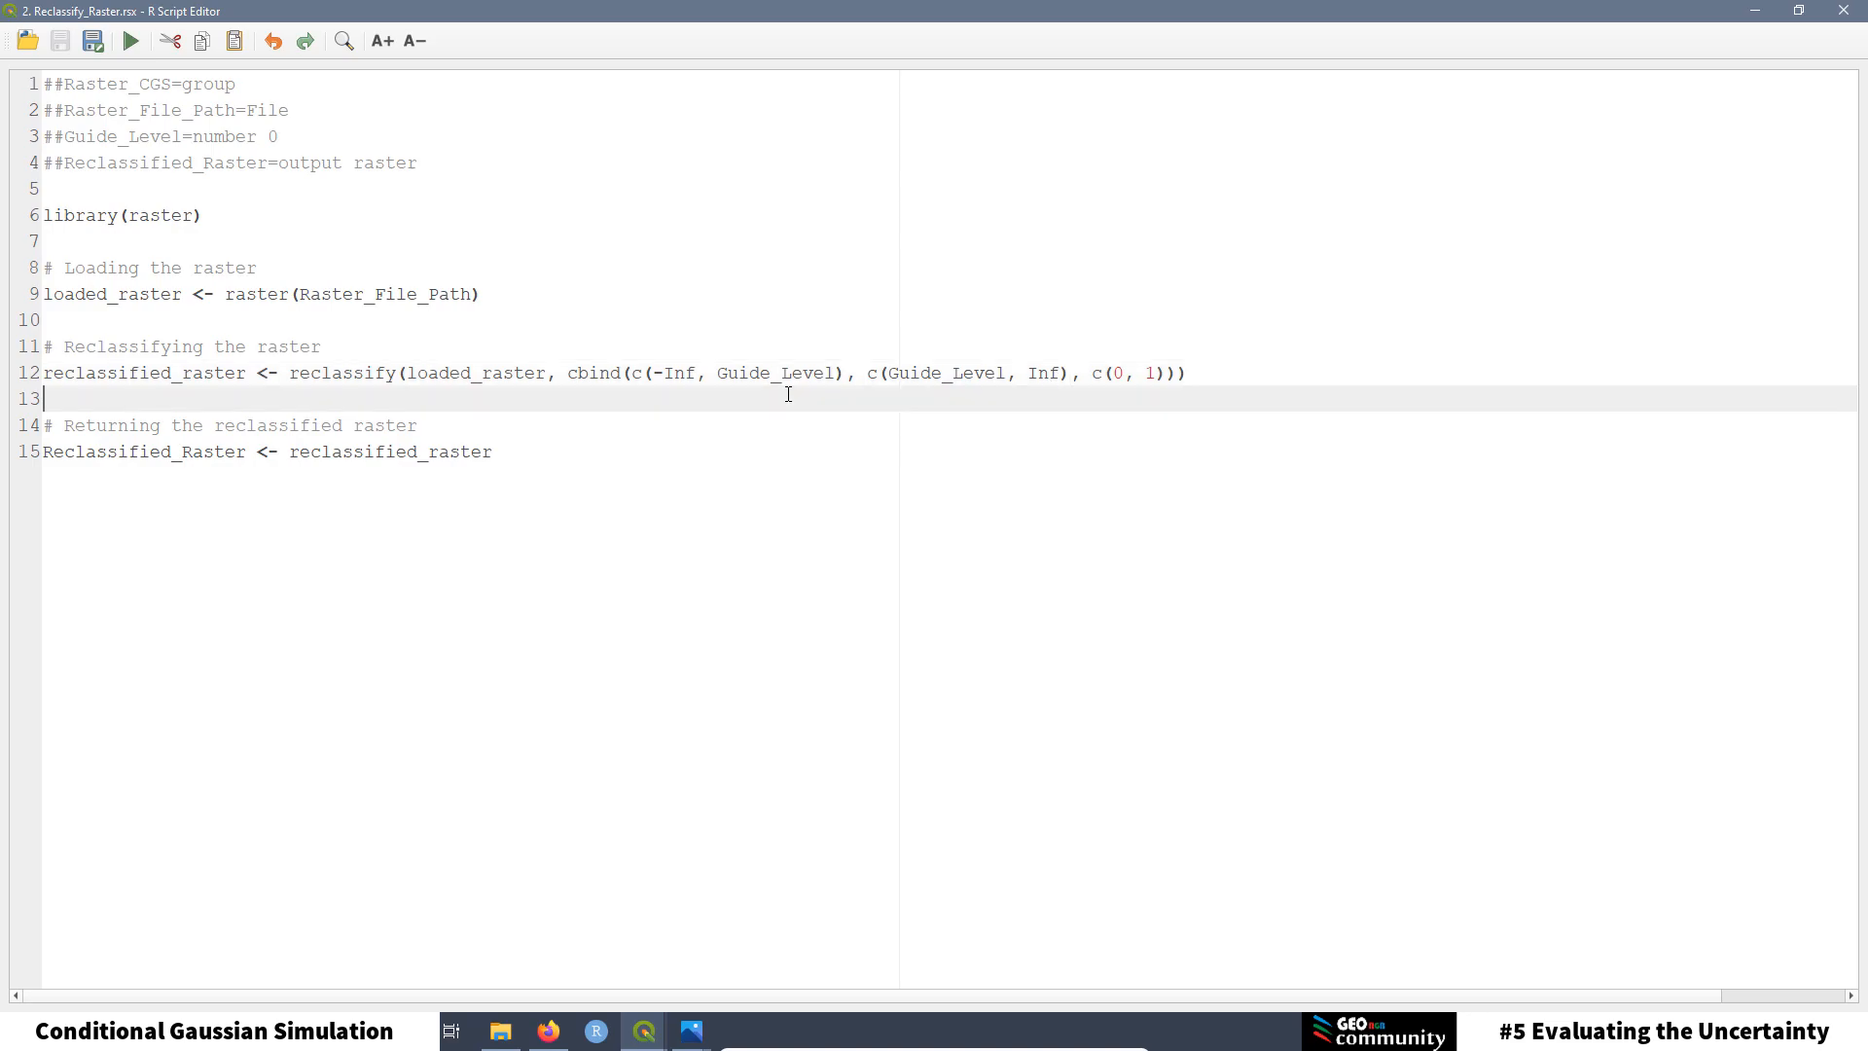
click(839, 374)
drag(839, 375, 723, 377)
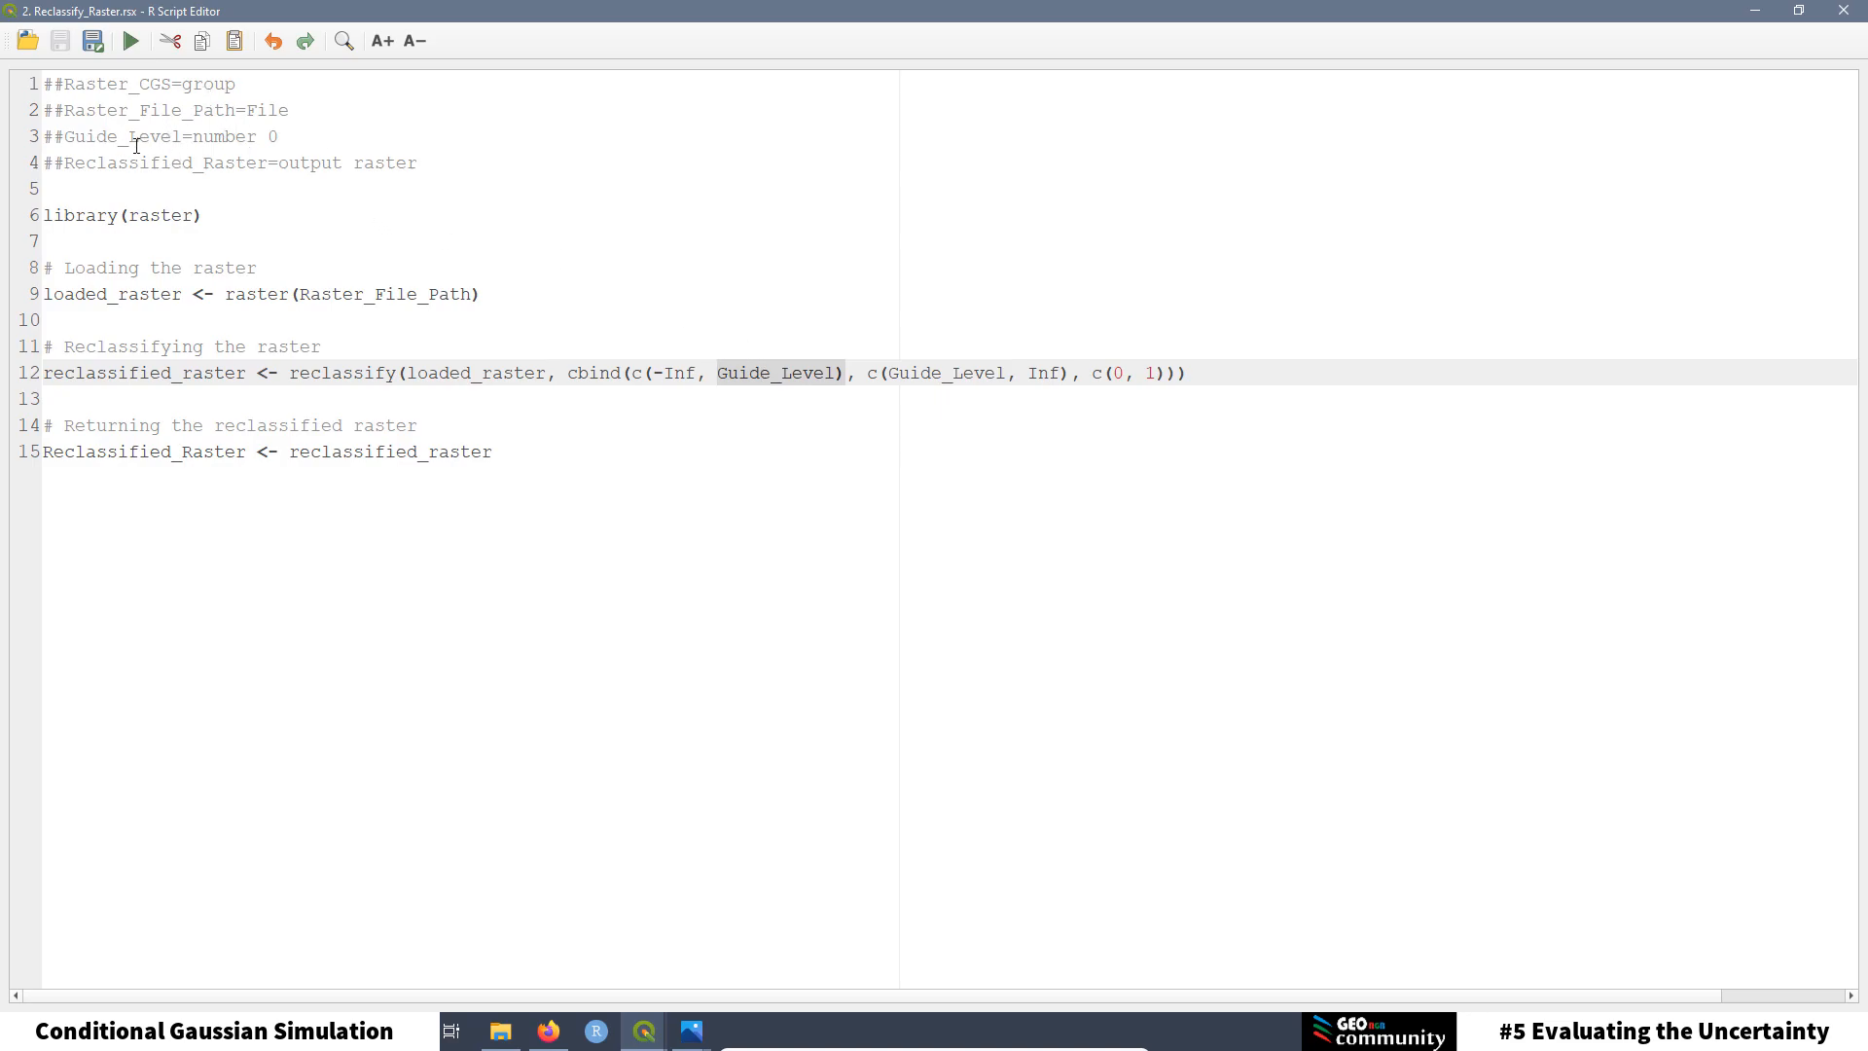
click(881, 429)
drag(867, 373, 1070, 373)
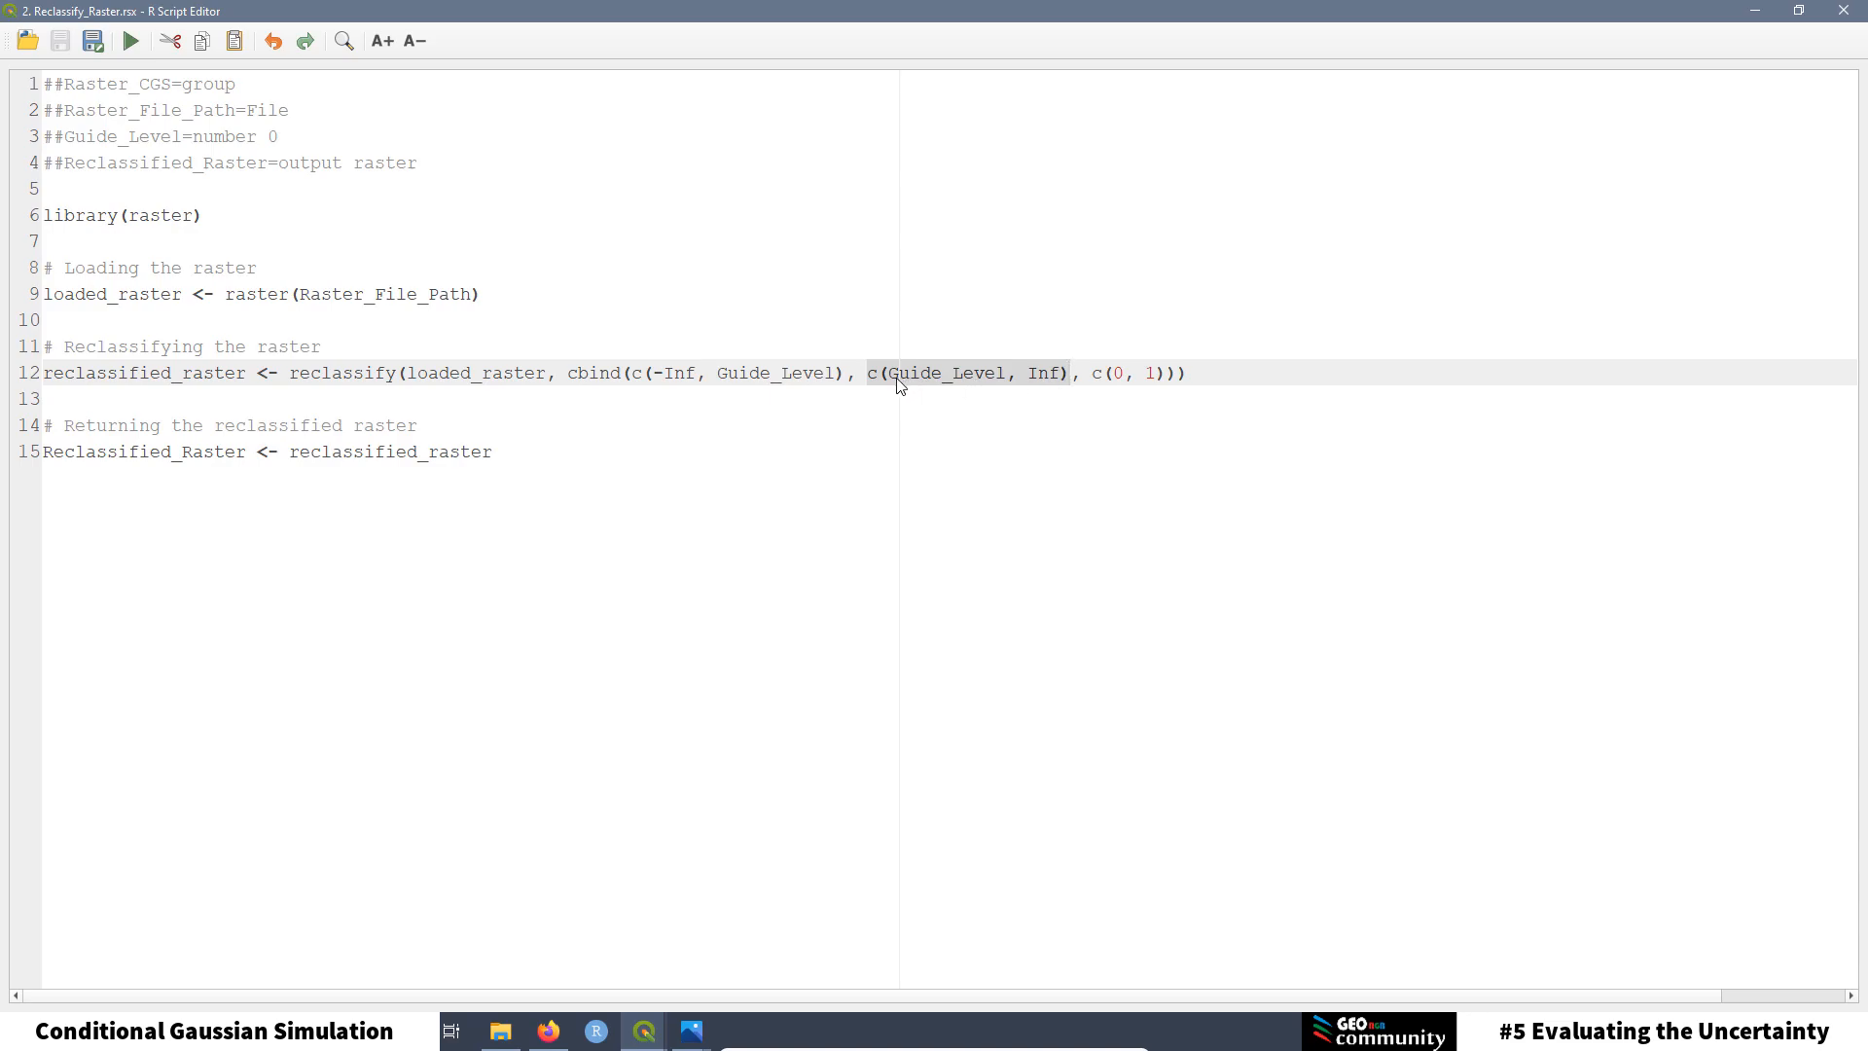
click(1003, 449)
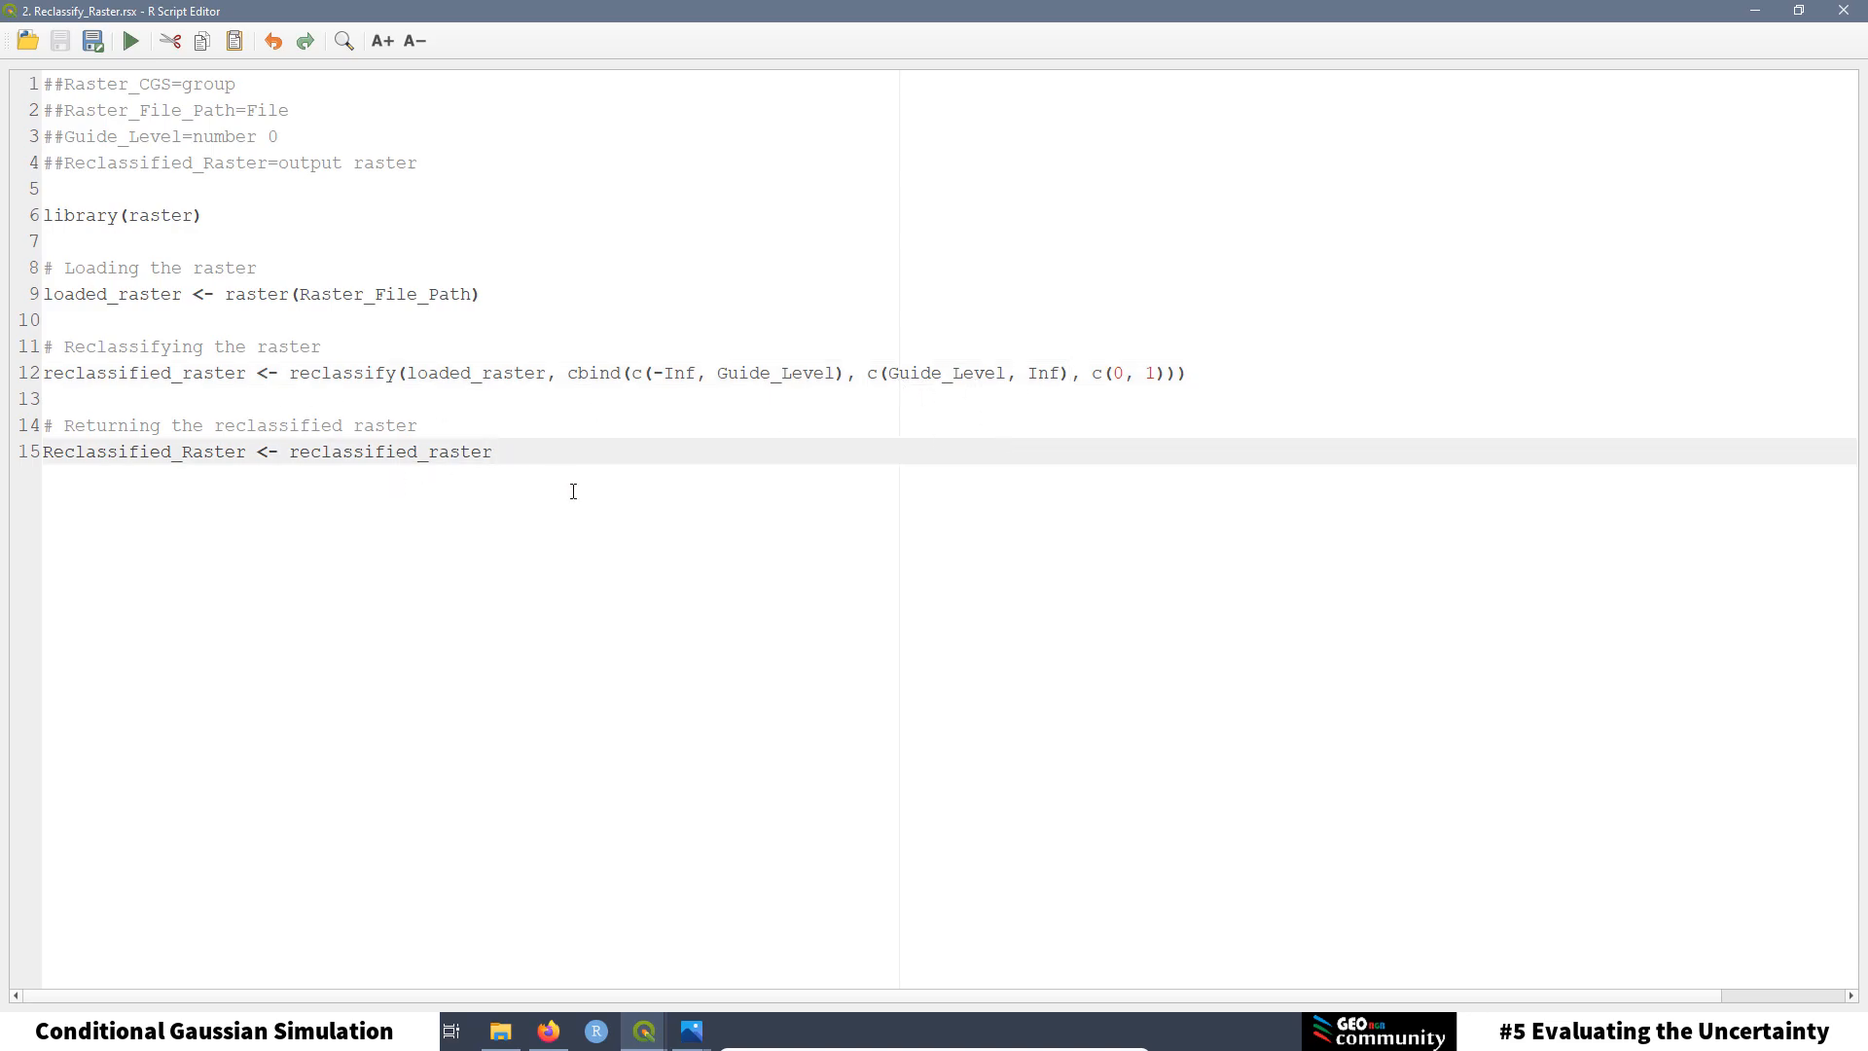
drag(514, 457, 41, 457)
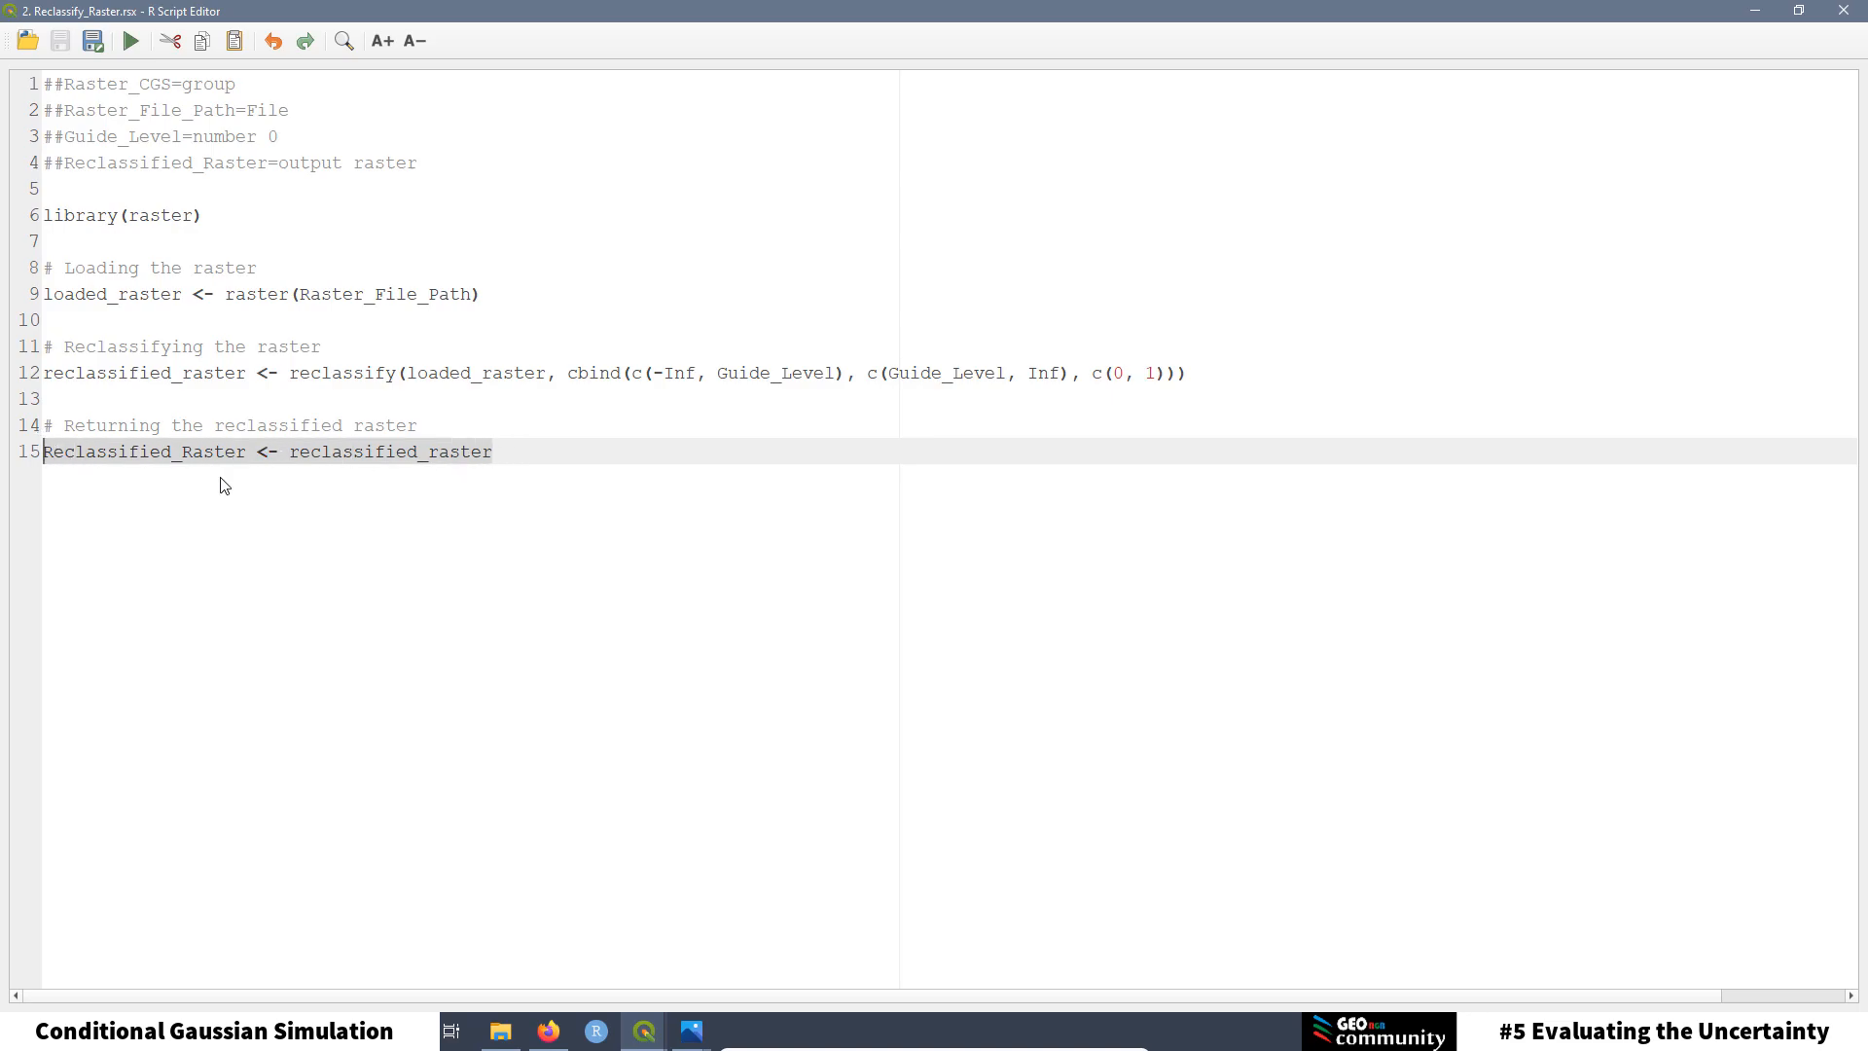
key(End)
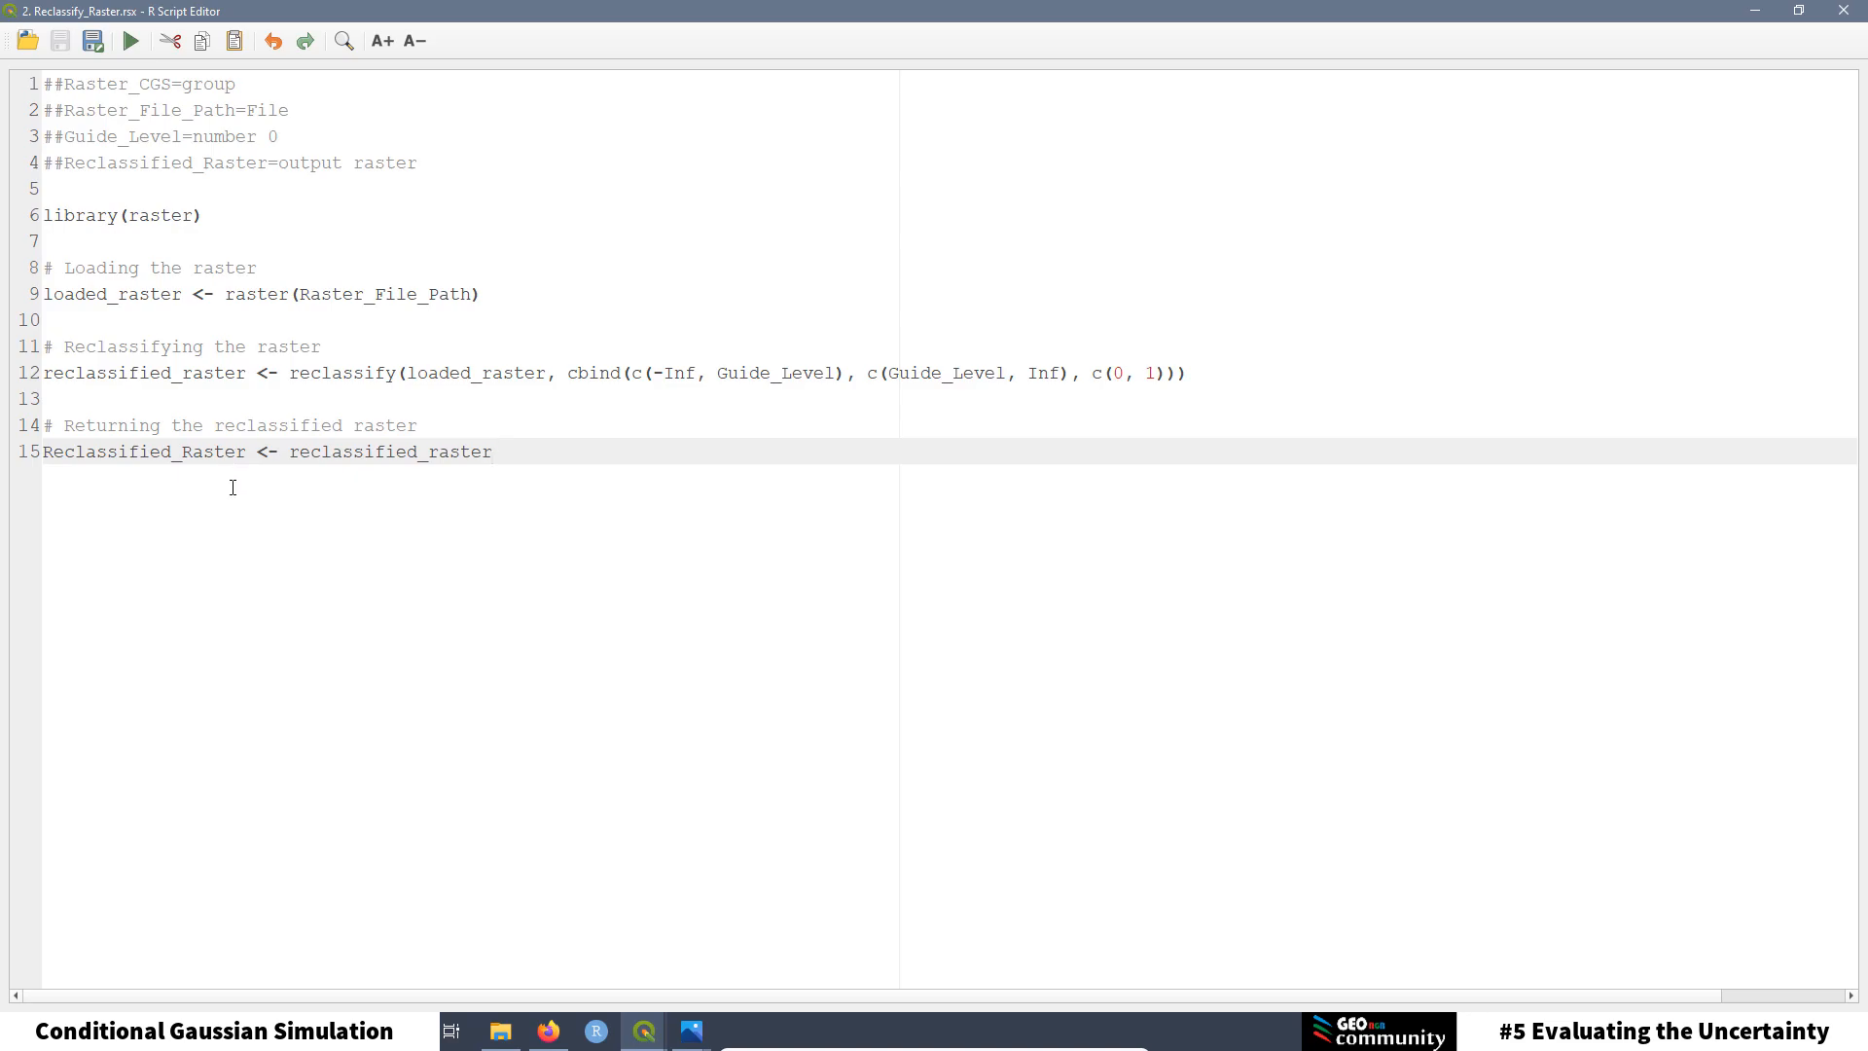
drag(245, 455, 43, 451)
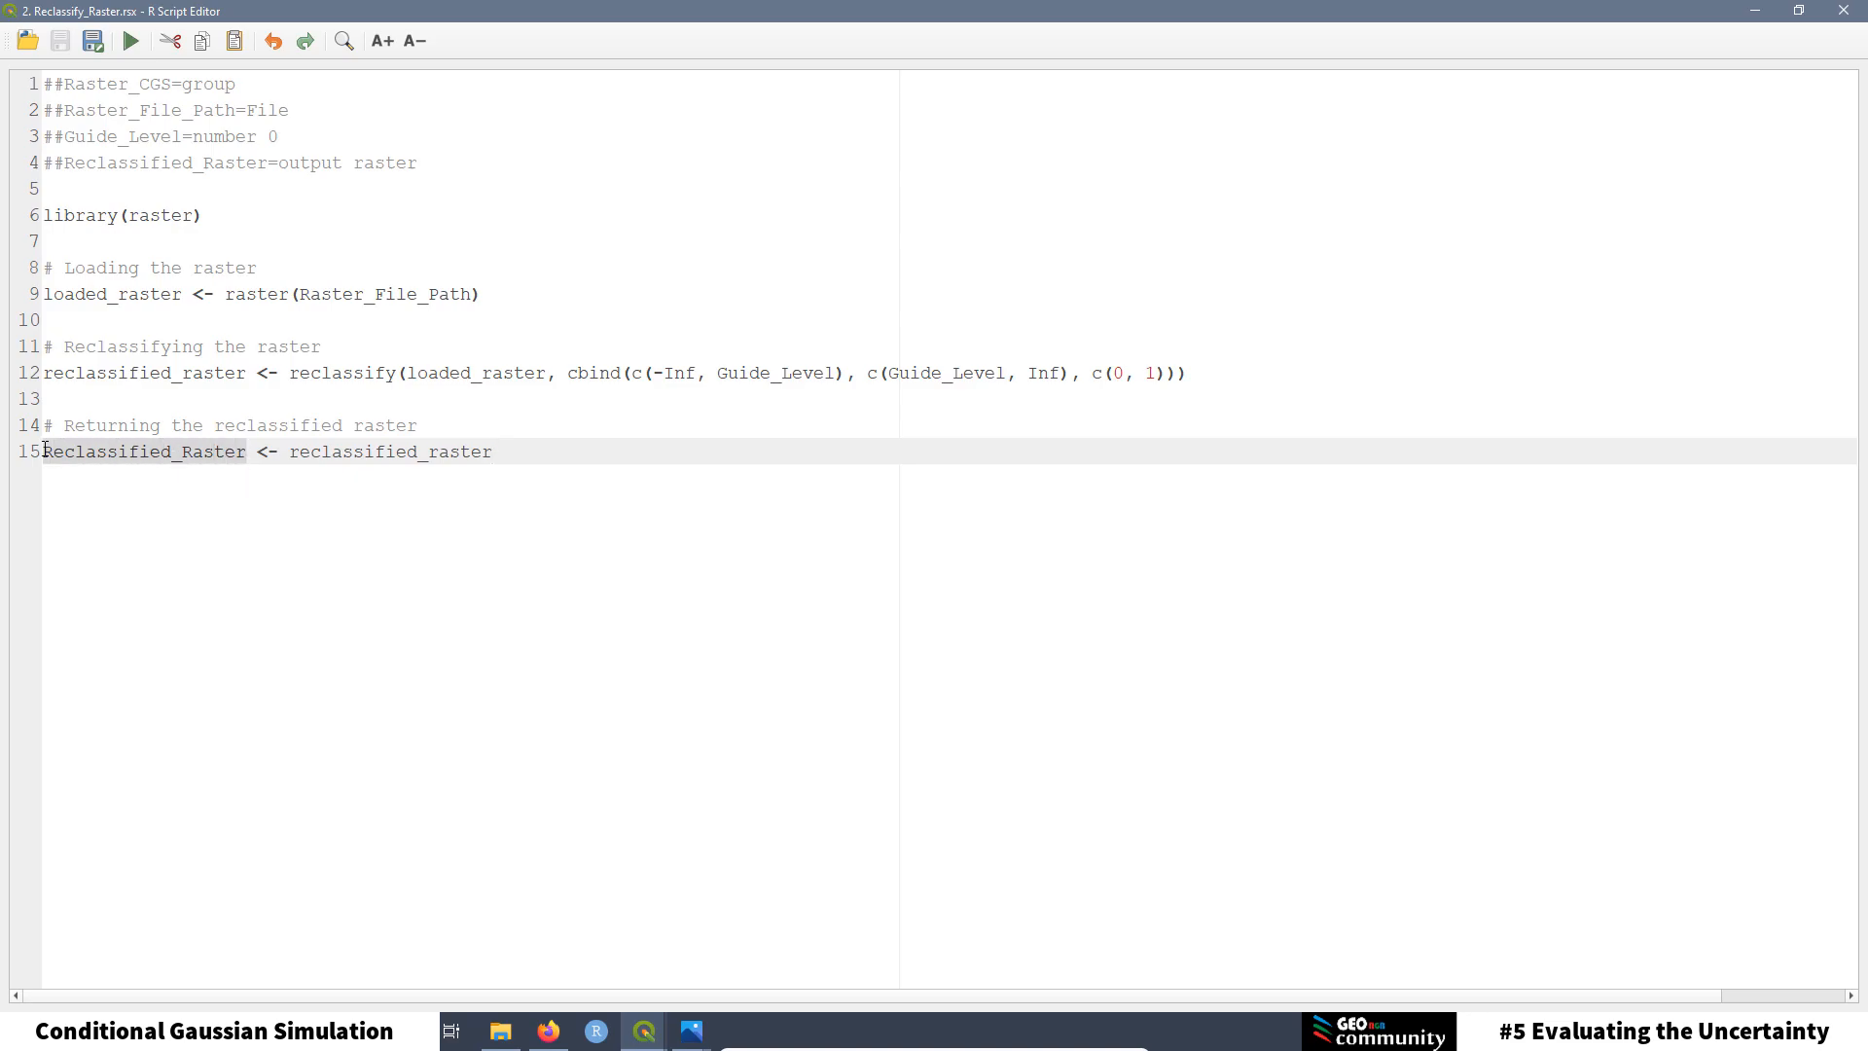
key(End)
drag(504, 448, 289, 452)
drag(251, 373, 42, 373)
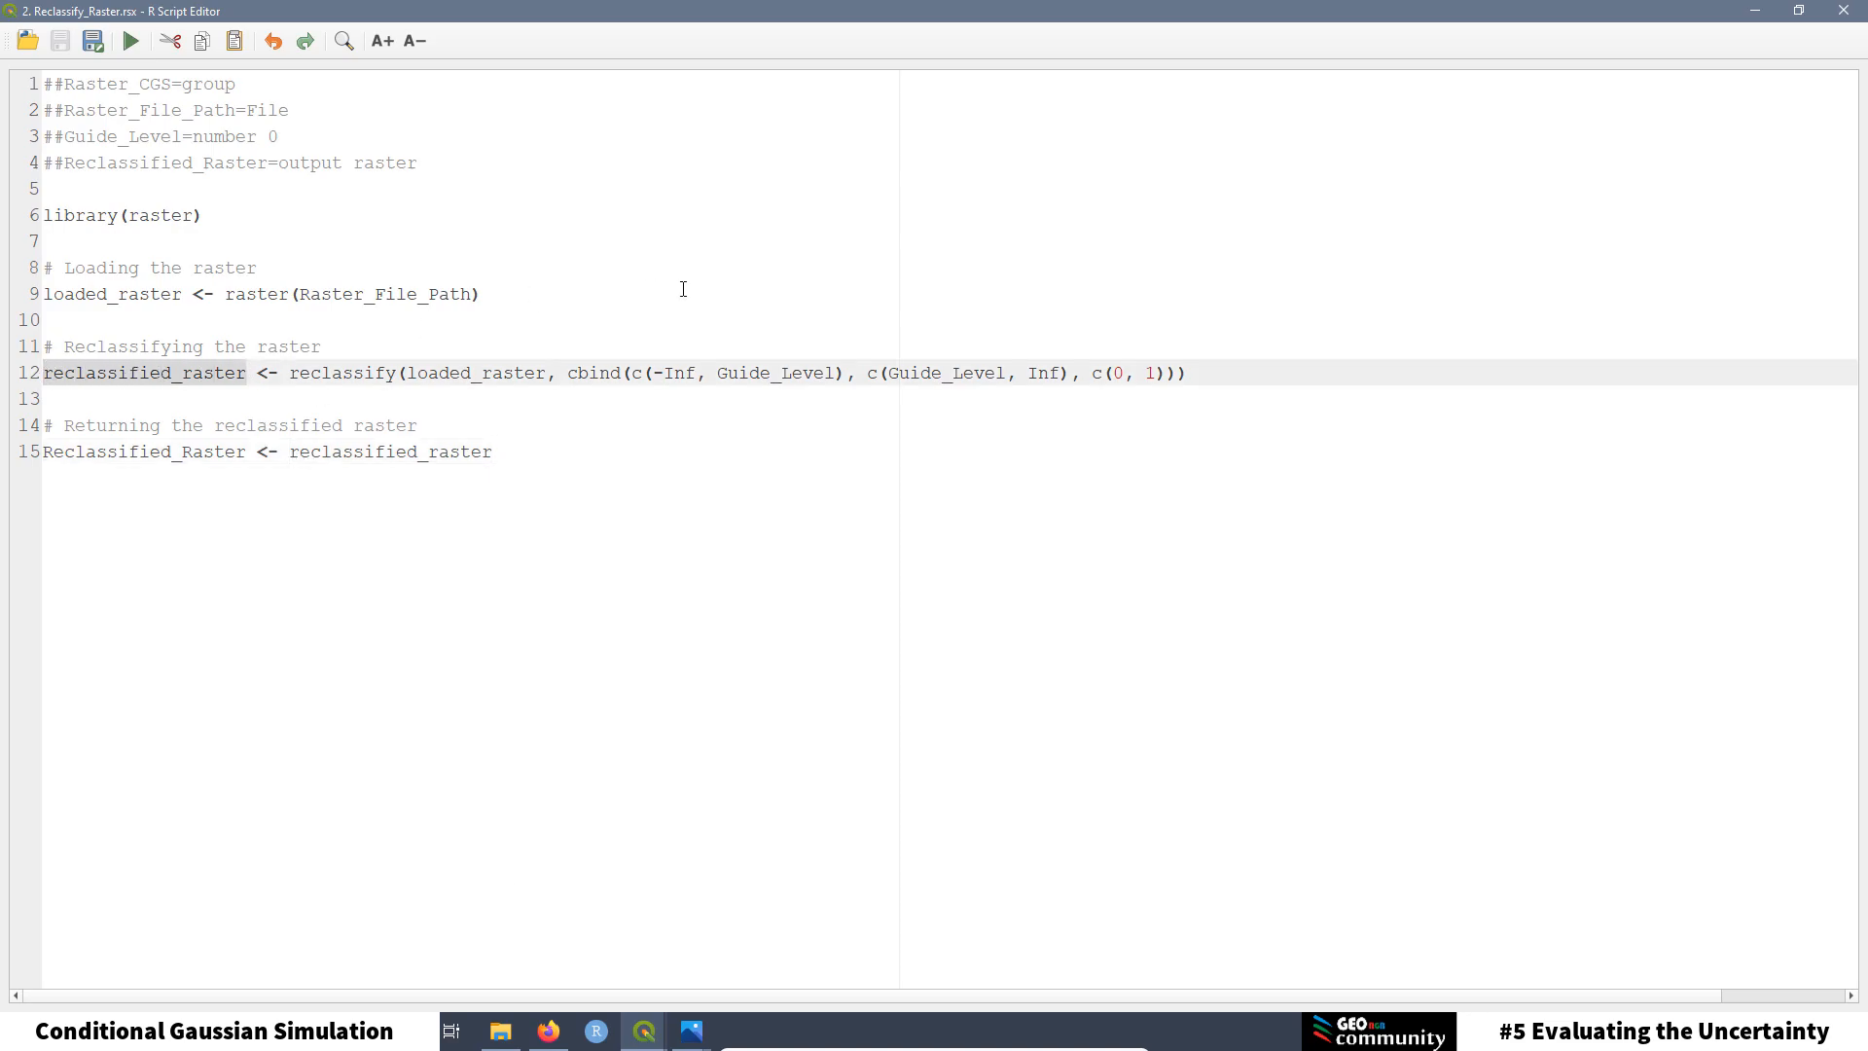
Step: Close the script editor and open 2. Reclassify Raster from R > Raster_CGS
click(1855, 18)
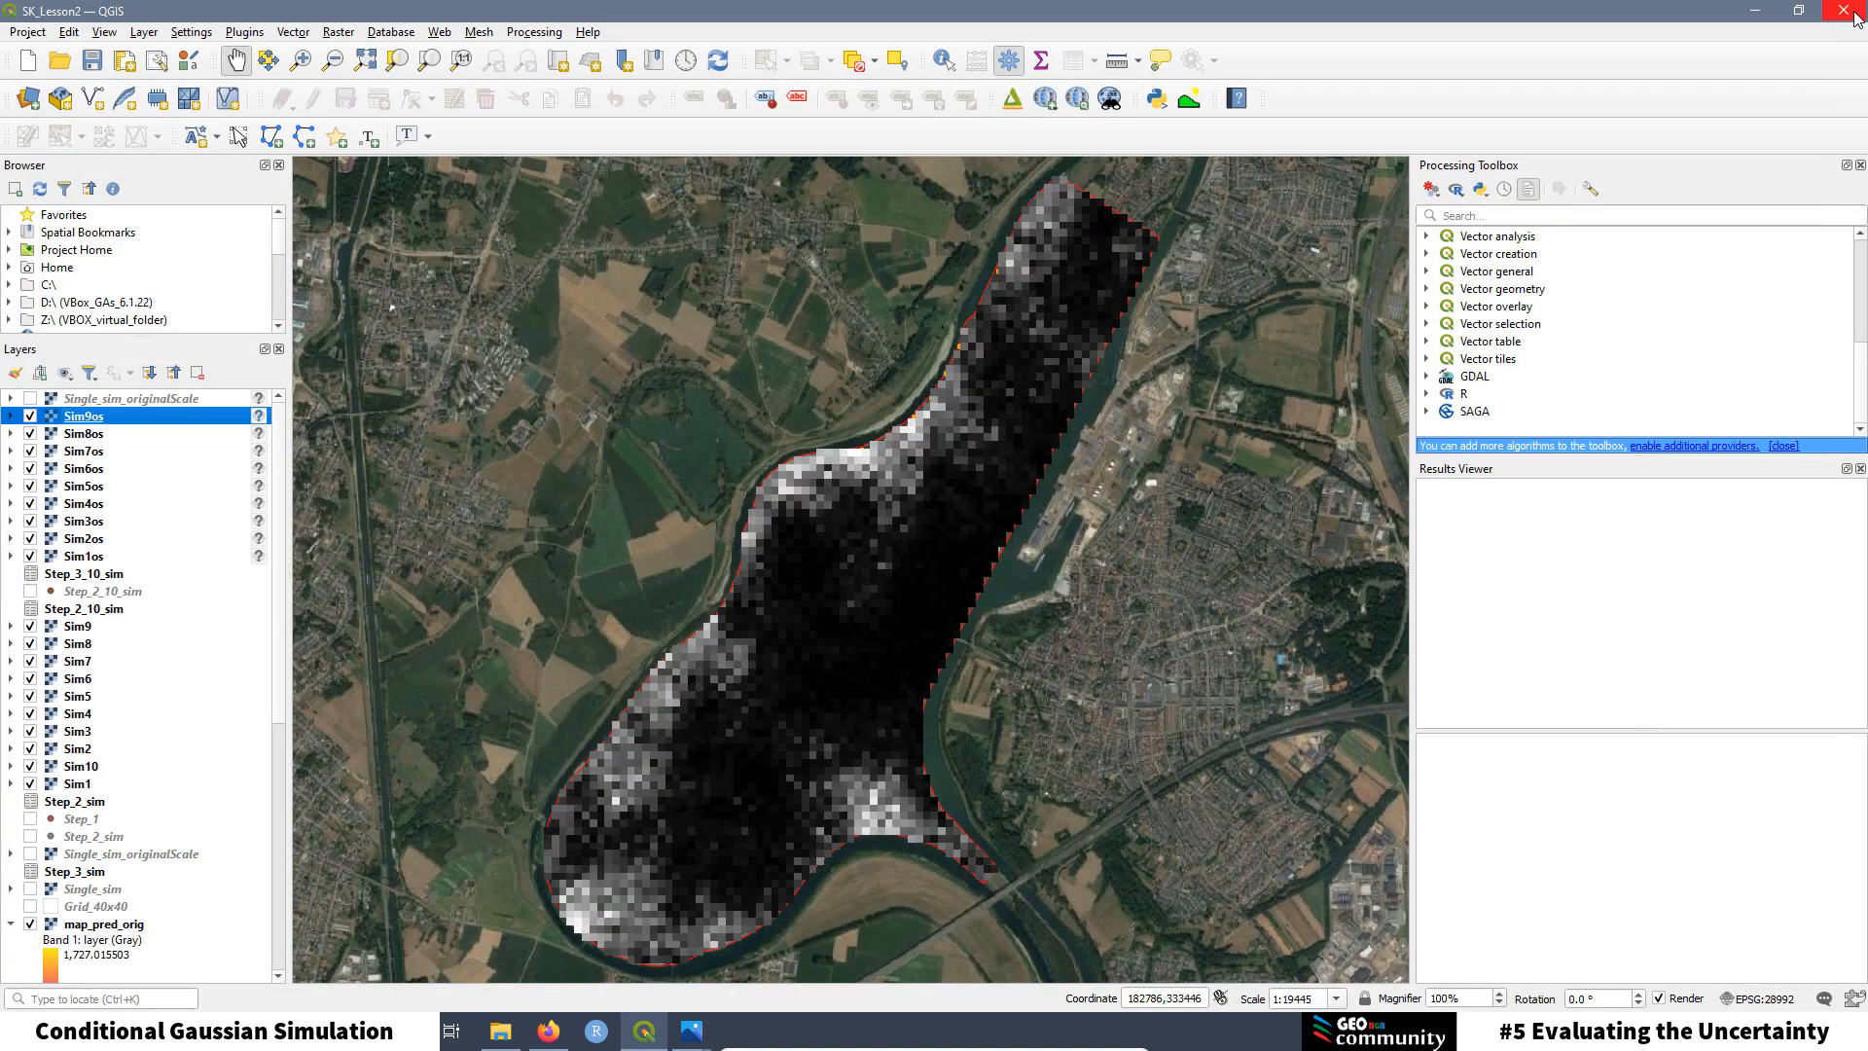
click(1427, 394)
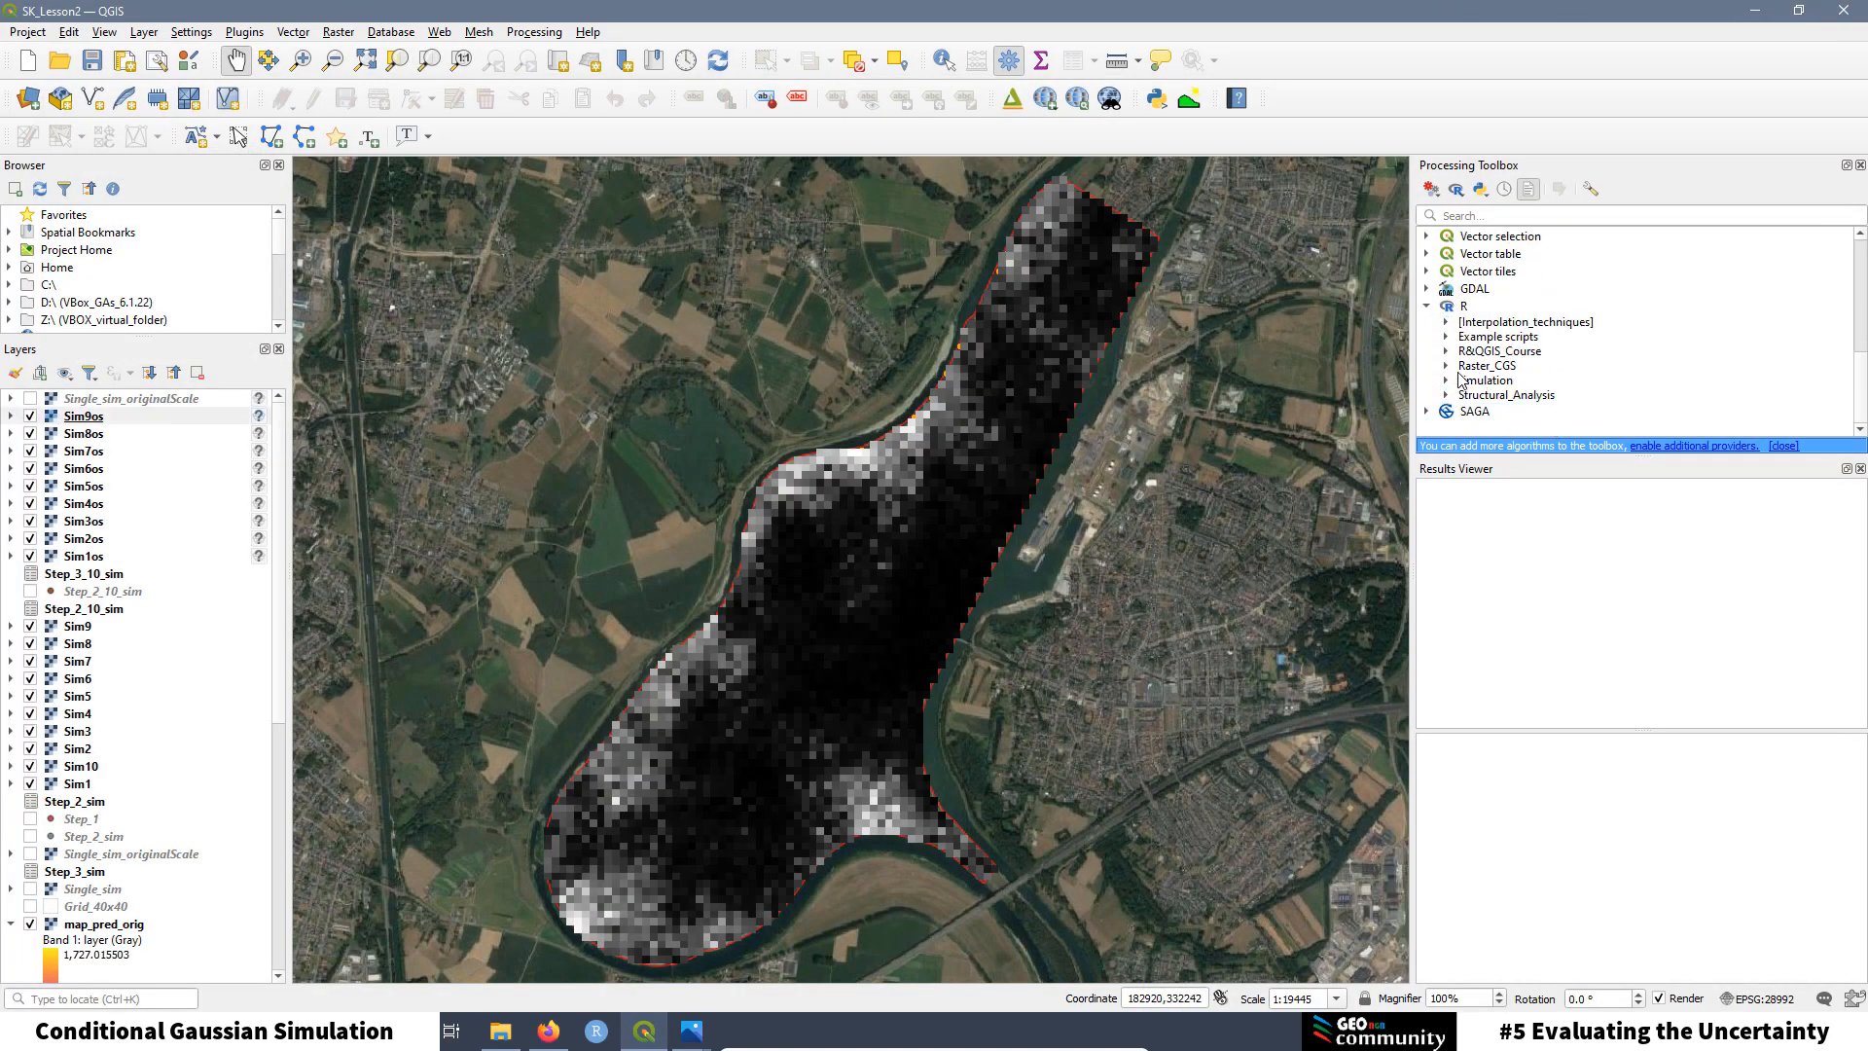
click(1448, 368)
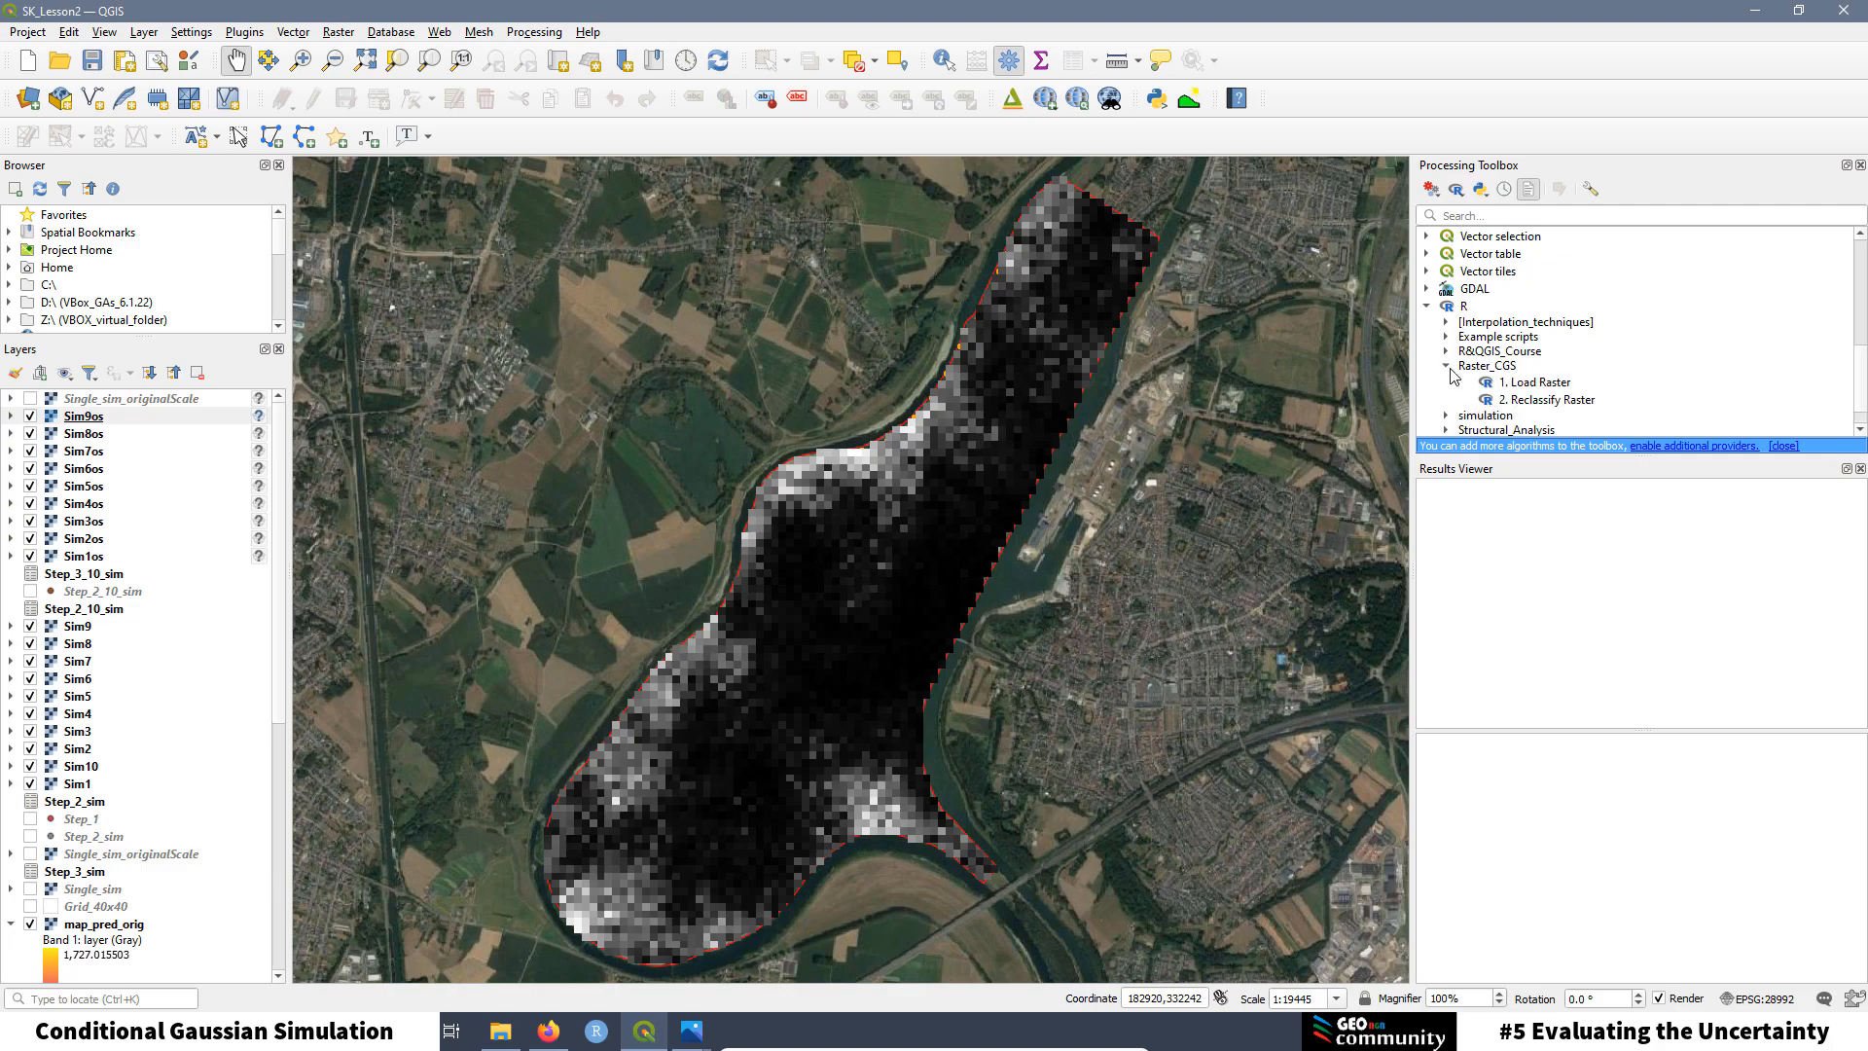
click(1534, 401)
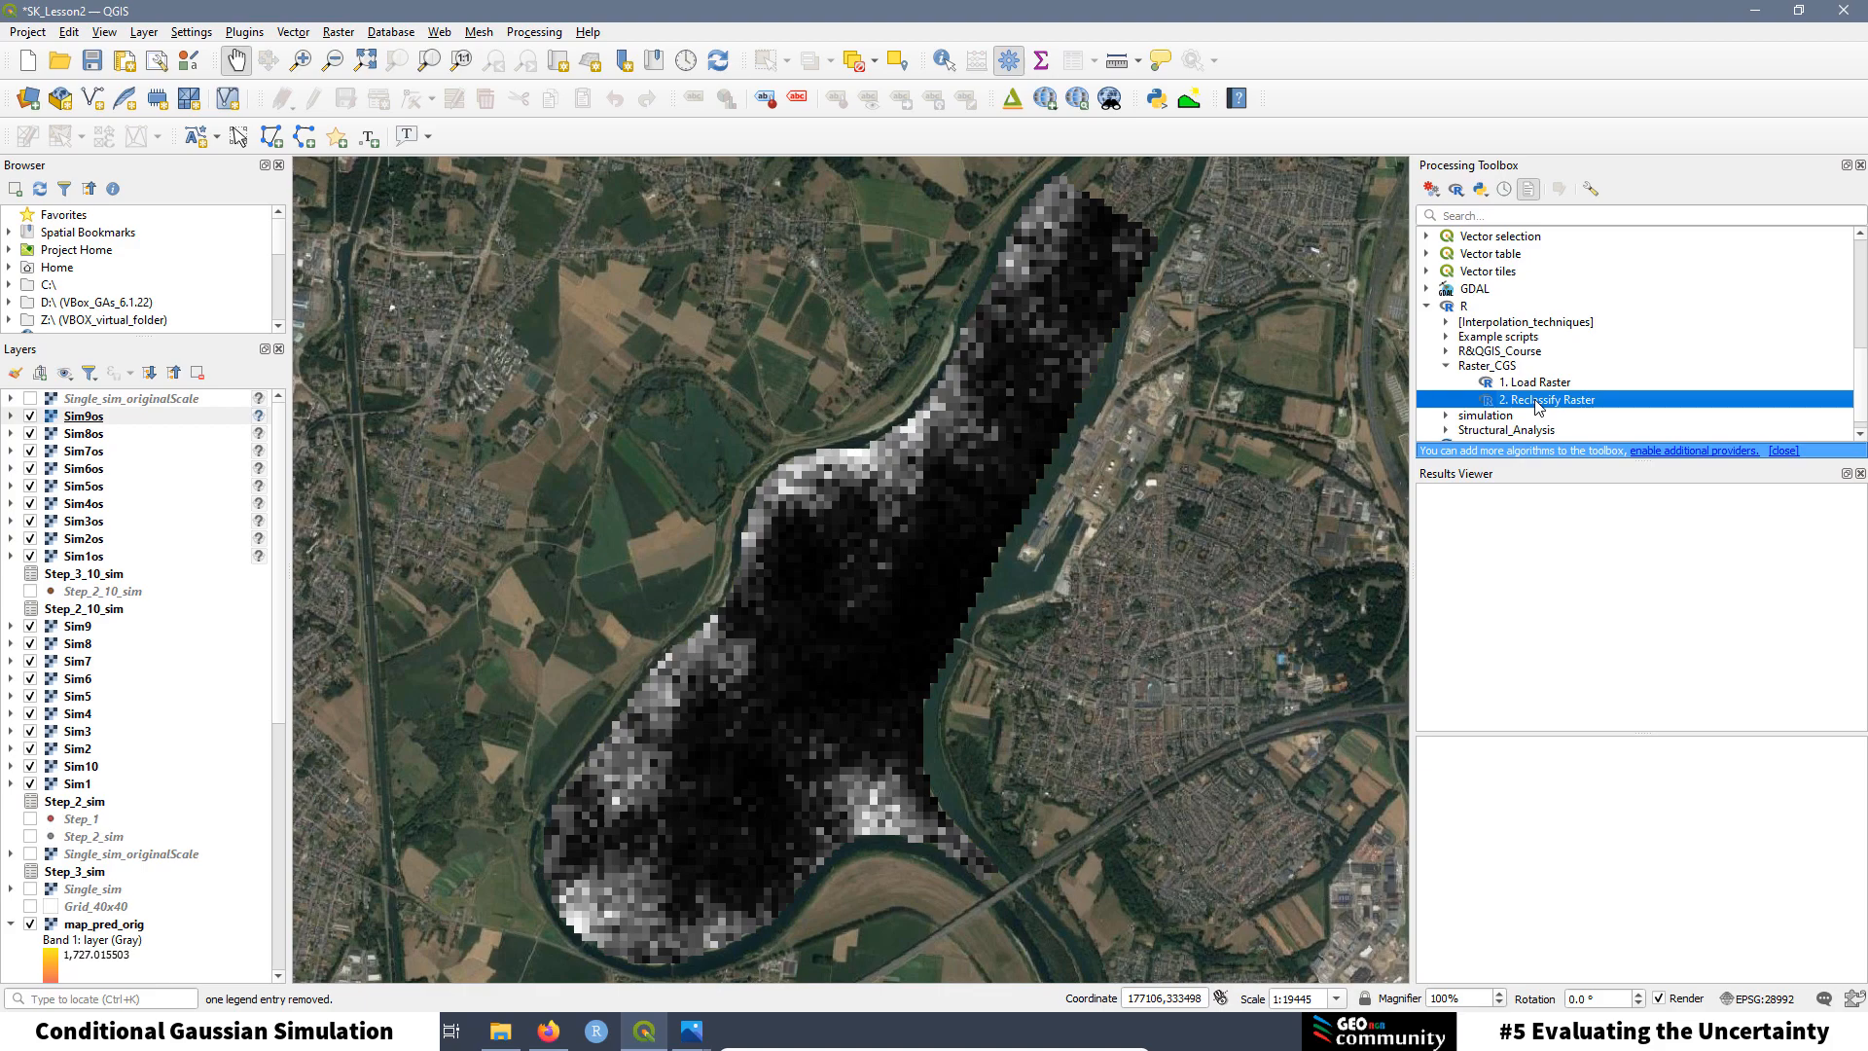
double_click(1538, 403)
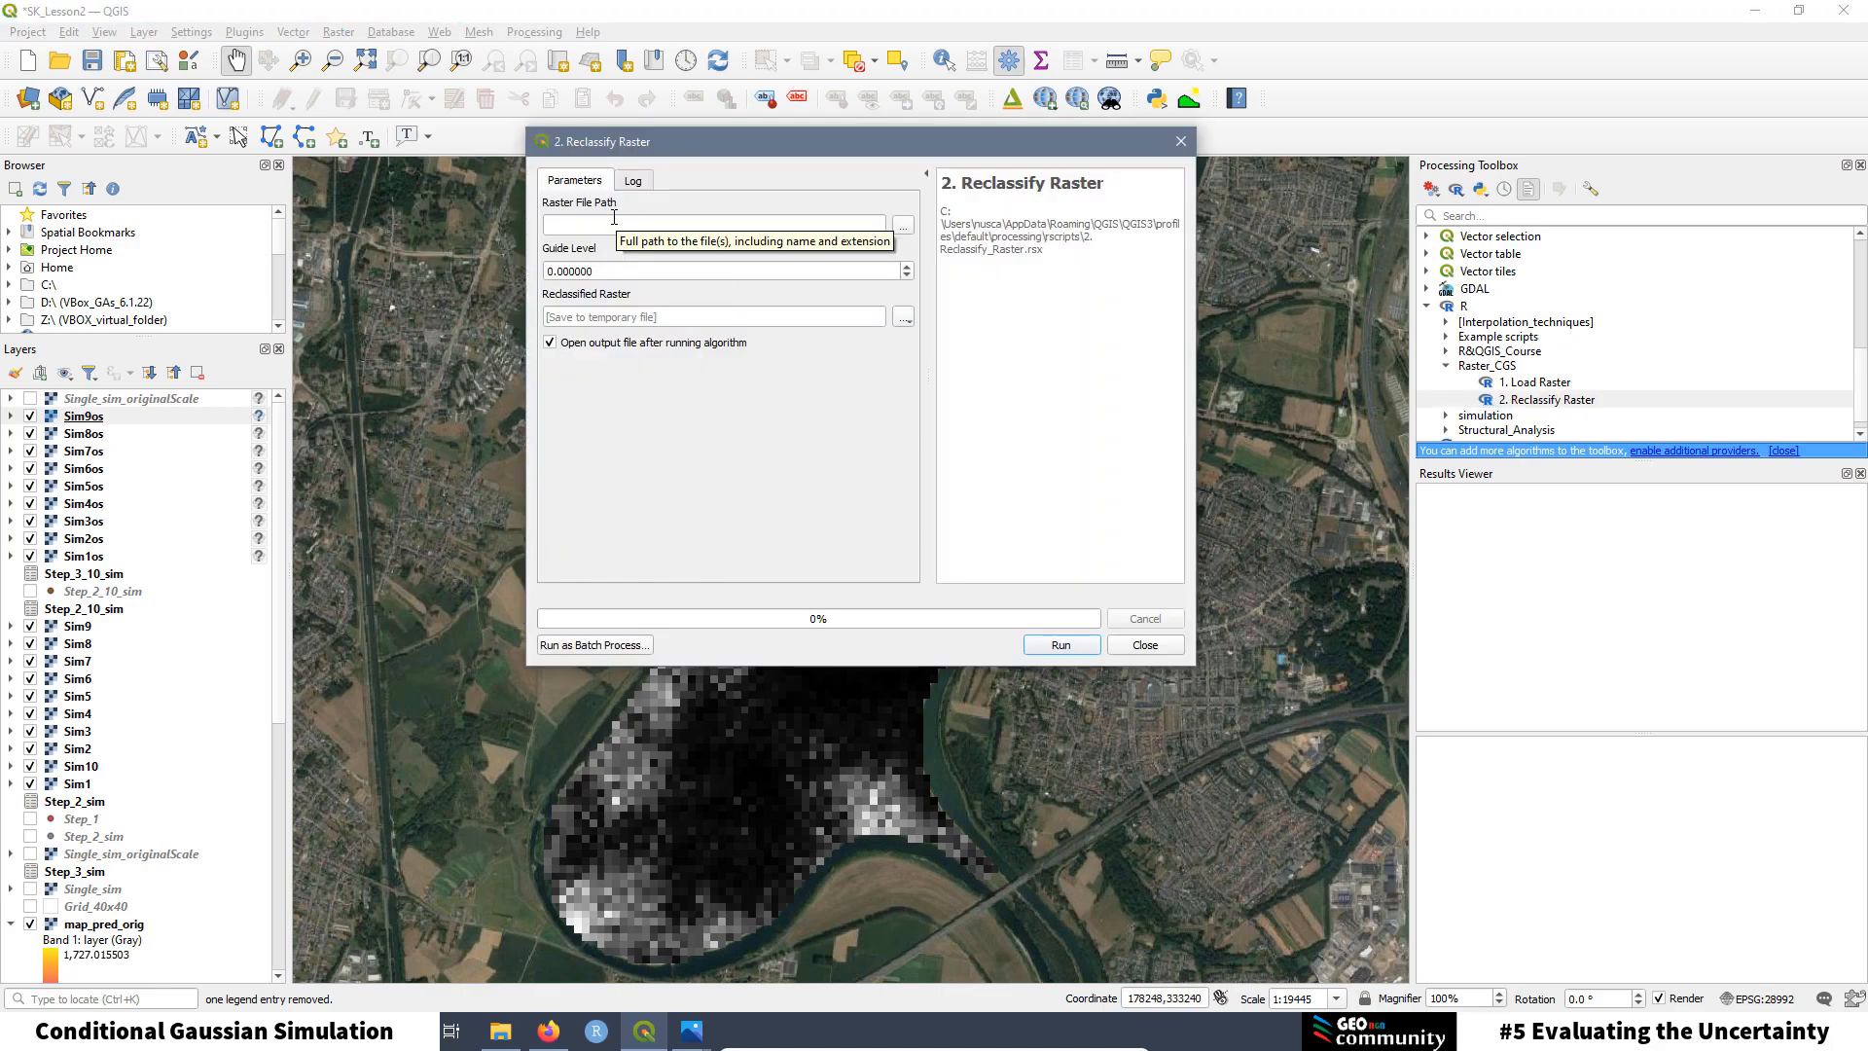
Step: Identify five Sim9os pixel values on the map, the last reading 228.3668
click(84, 418)
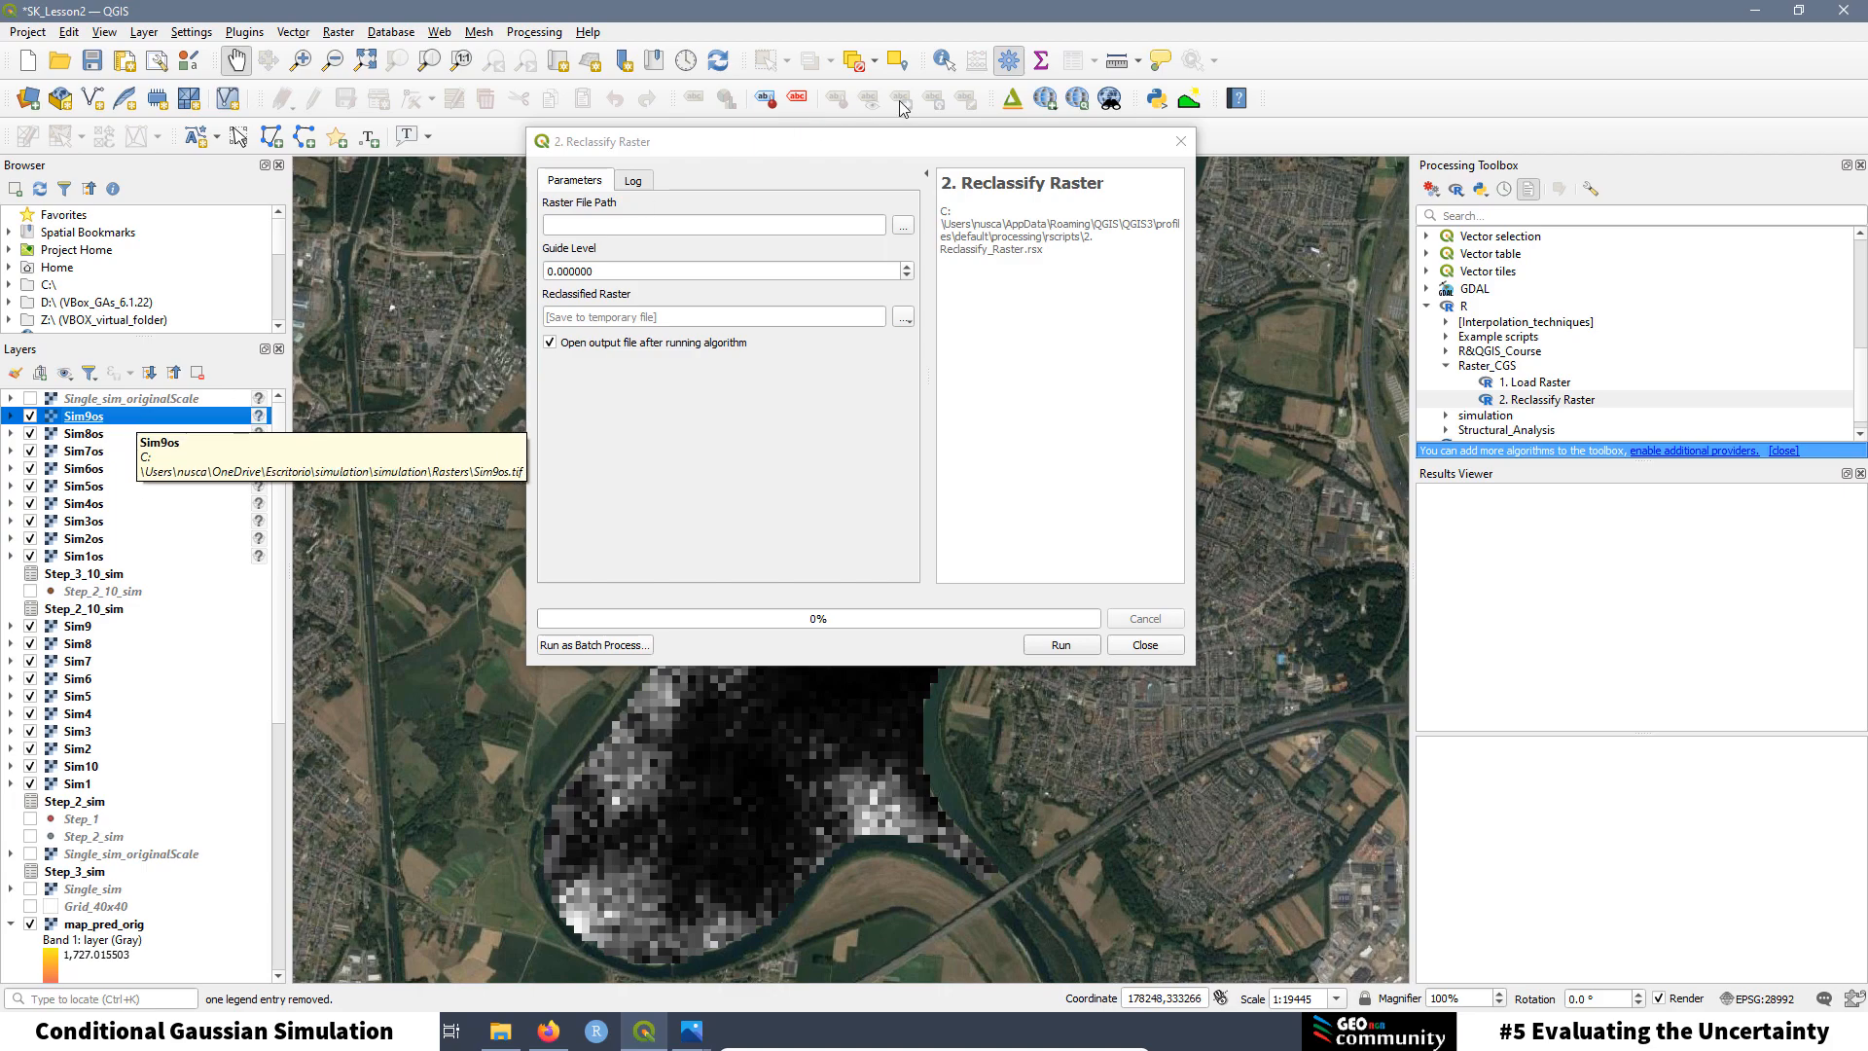
click(943, 60)
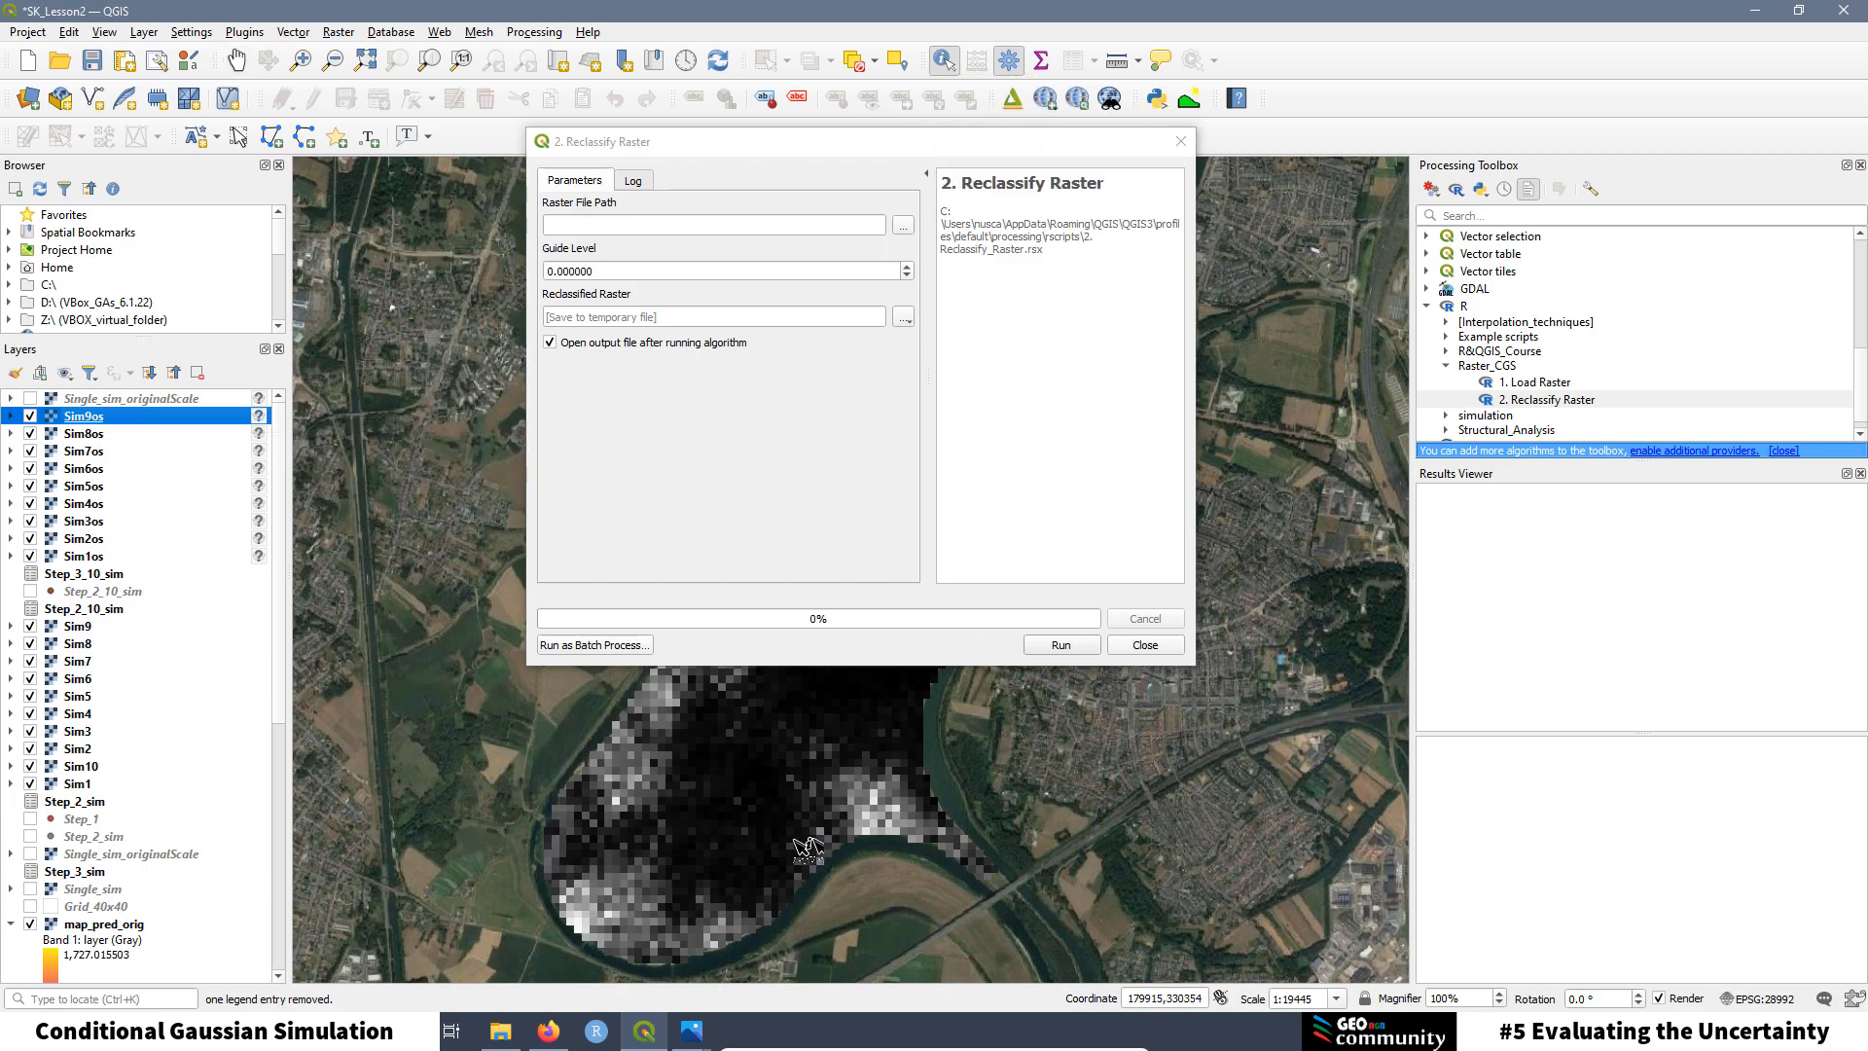
click(645, 811)
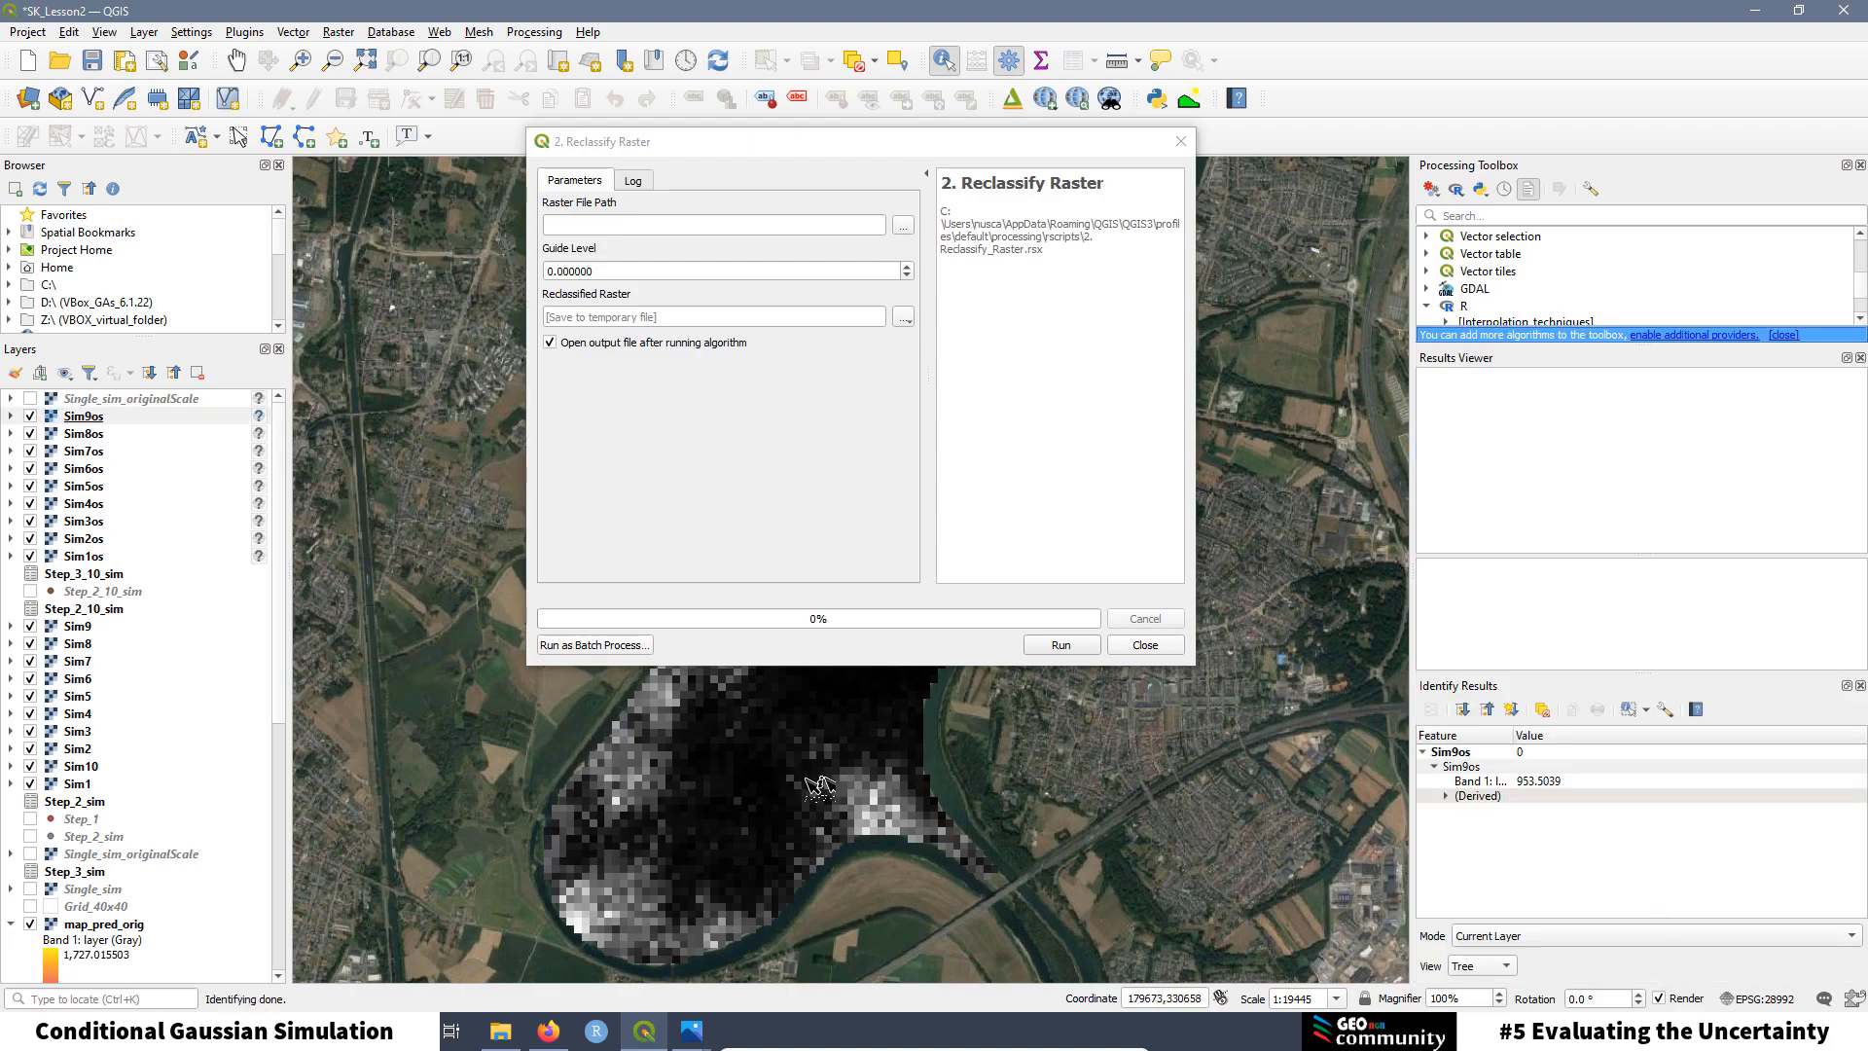
click(853, 789)
click(895, 808)
click(895, 710)
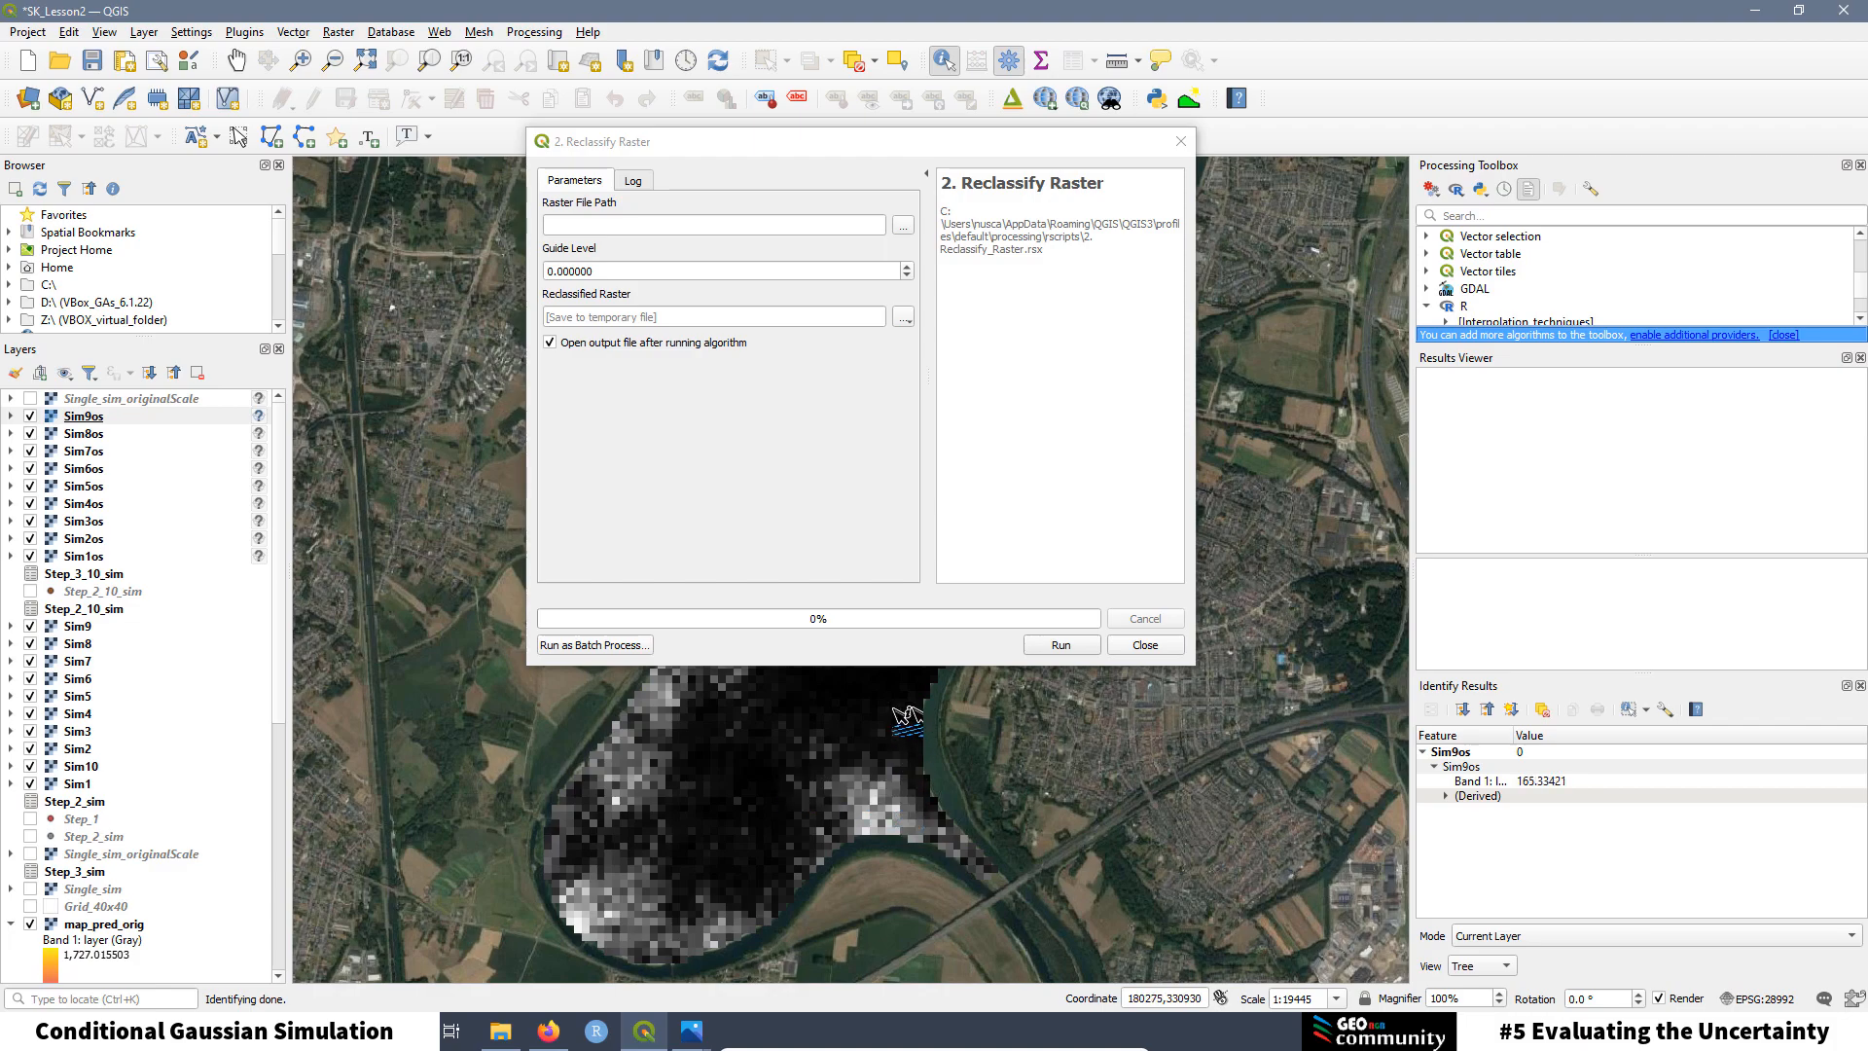
click(940, 838)
Step: Run 2. Reclassify Raster with Sim9os.tif as input and Guide Level 1000
click(903, 226)
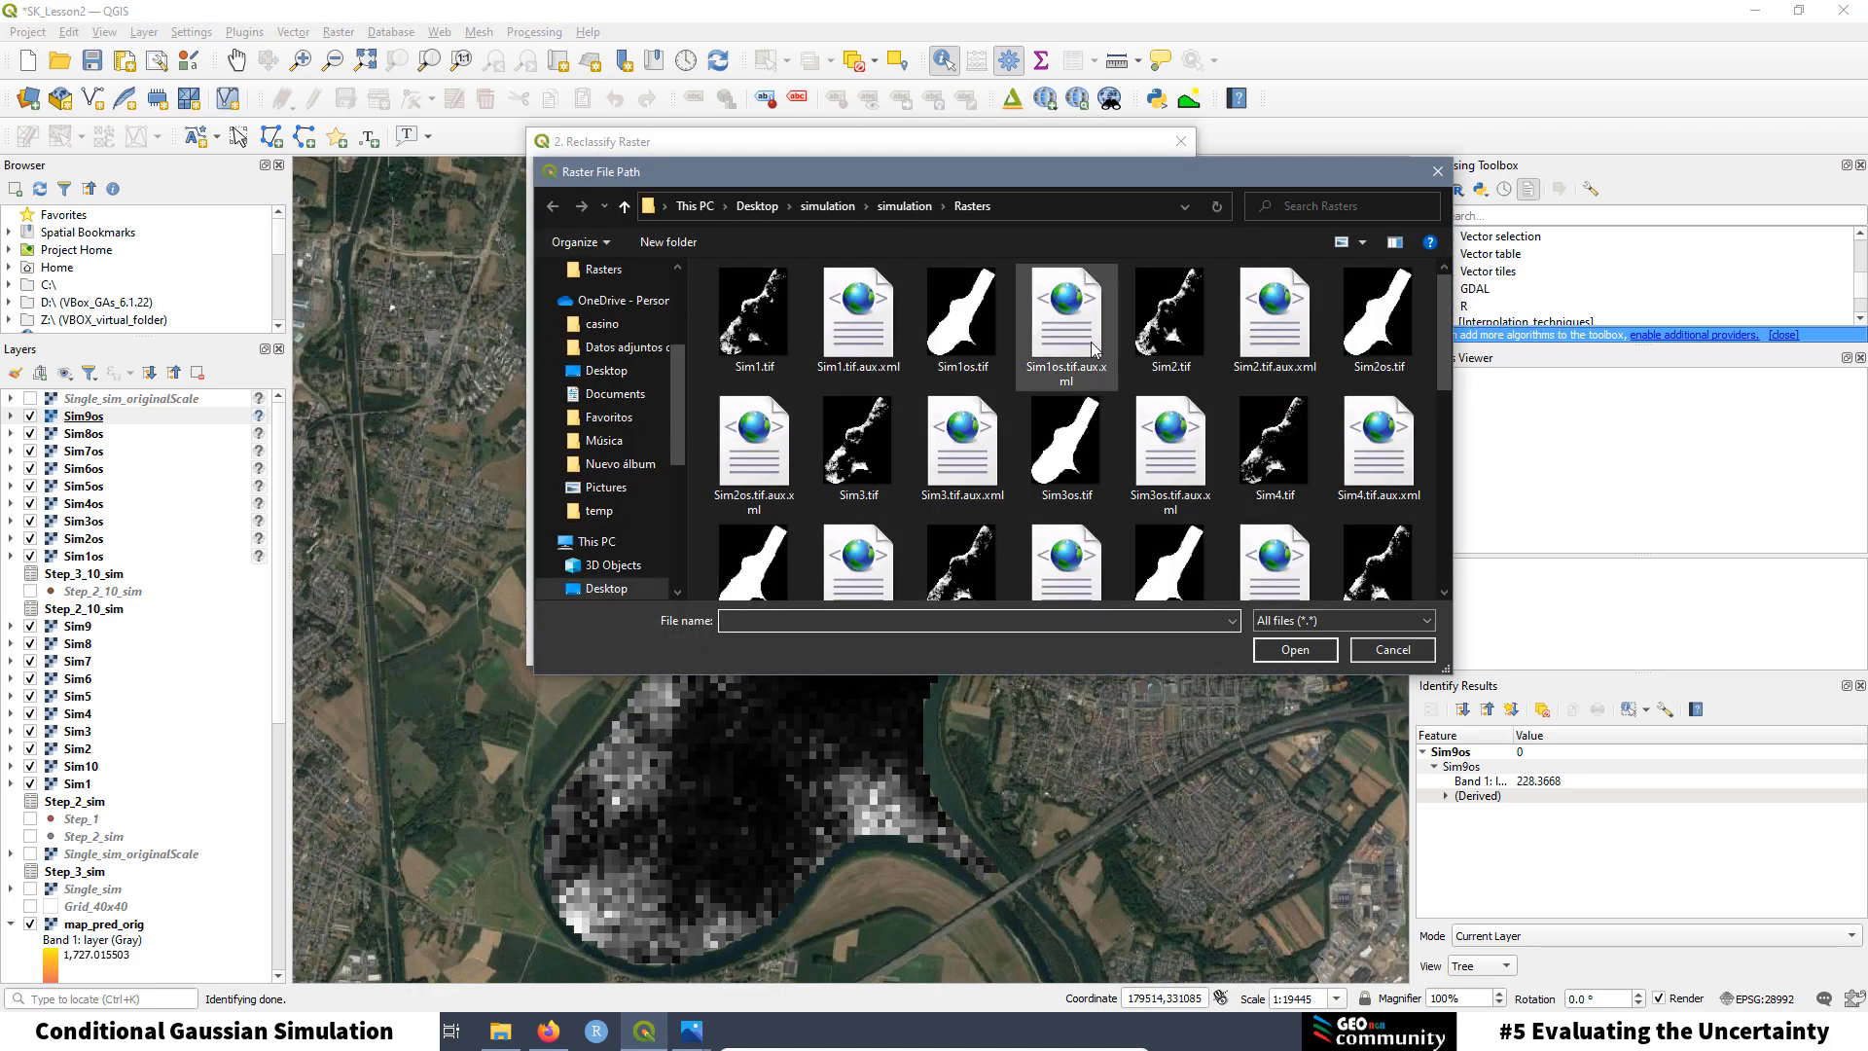
scroll(1092, 348, down, 5)
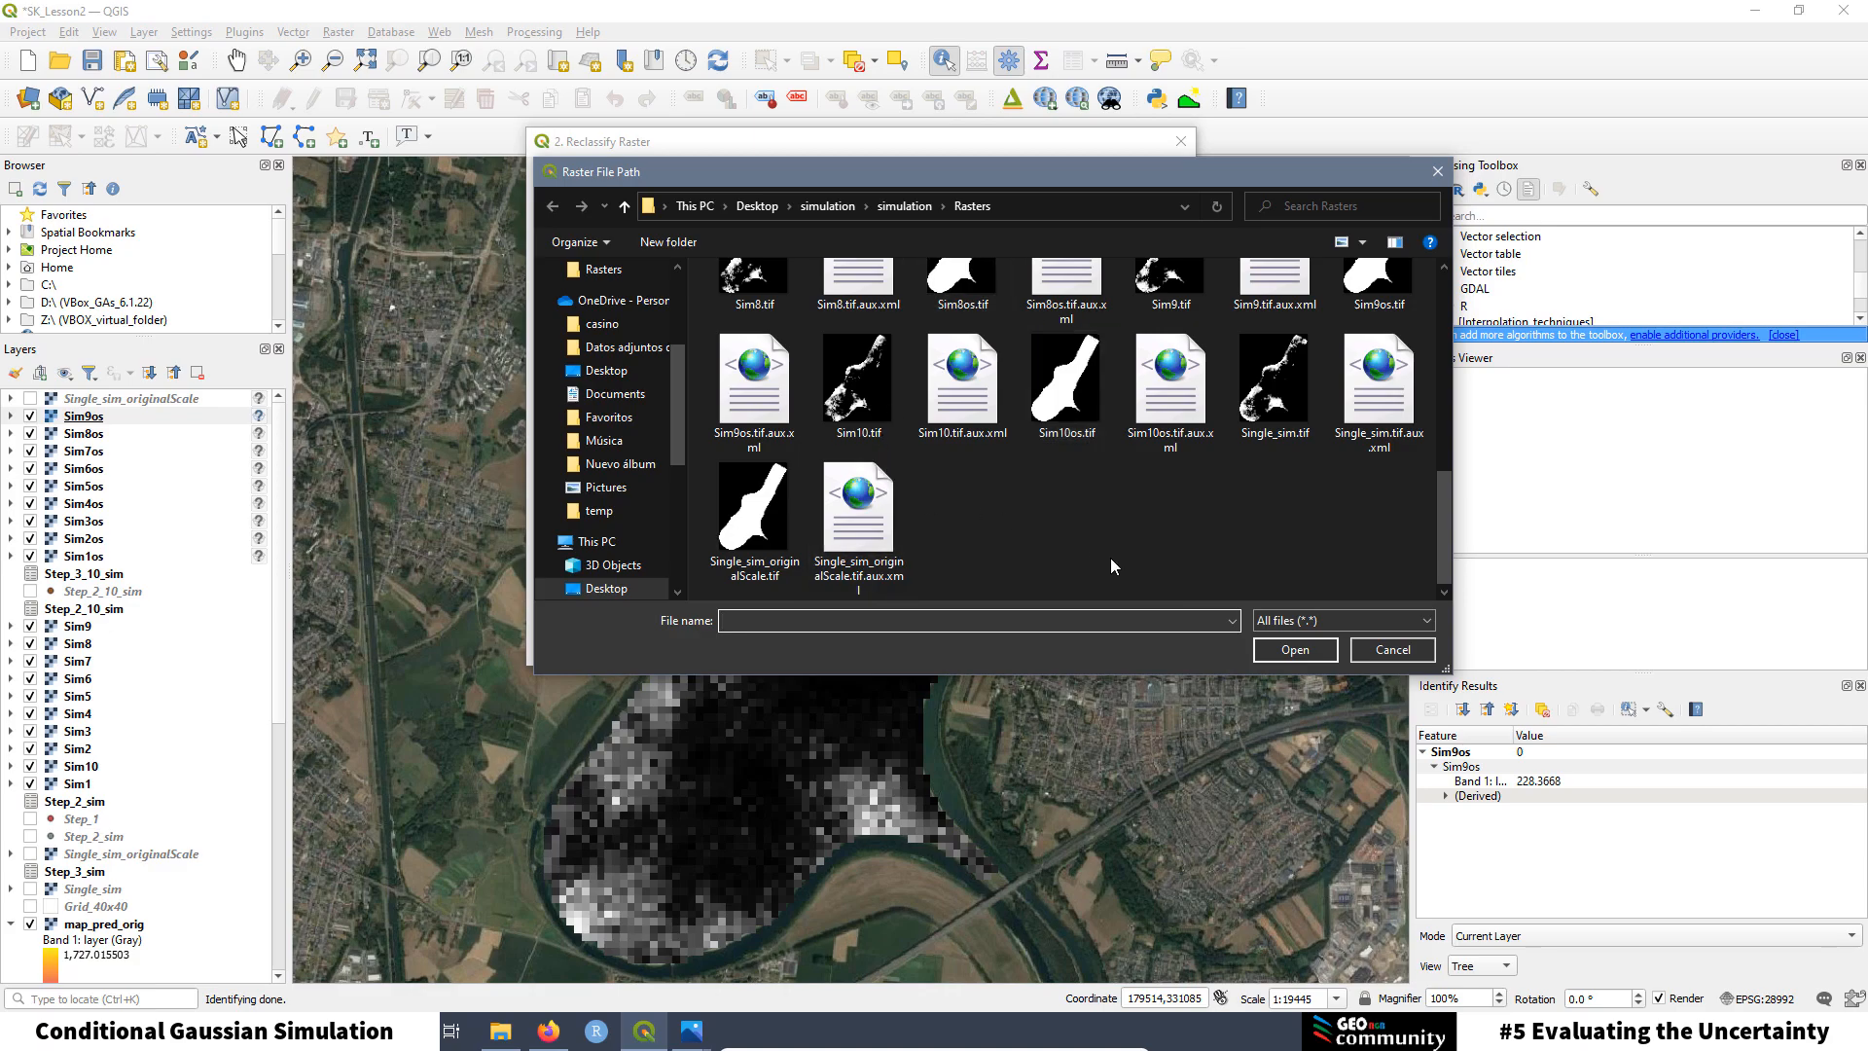
click(1392, 292)
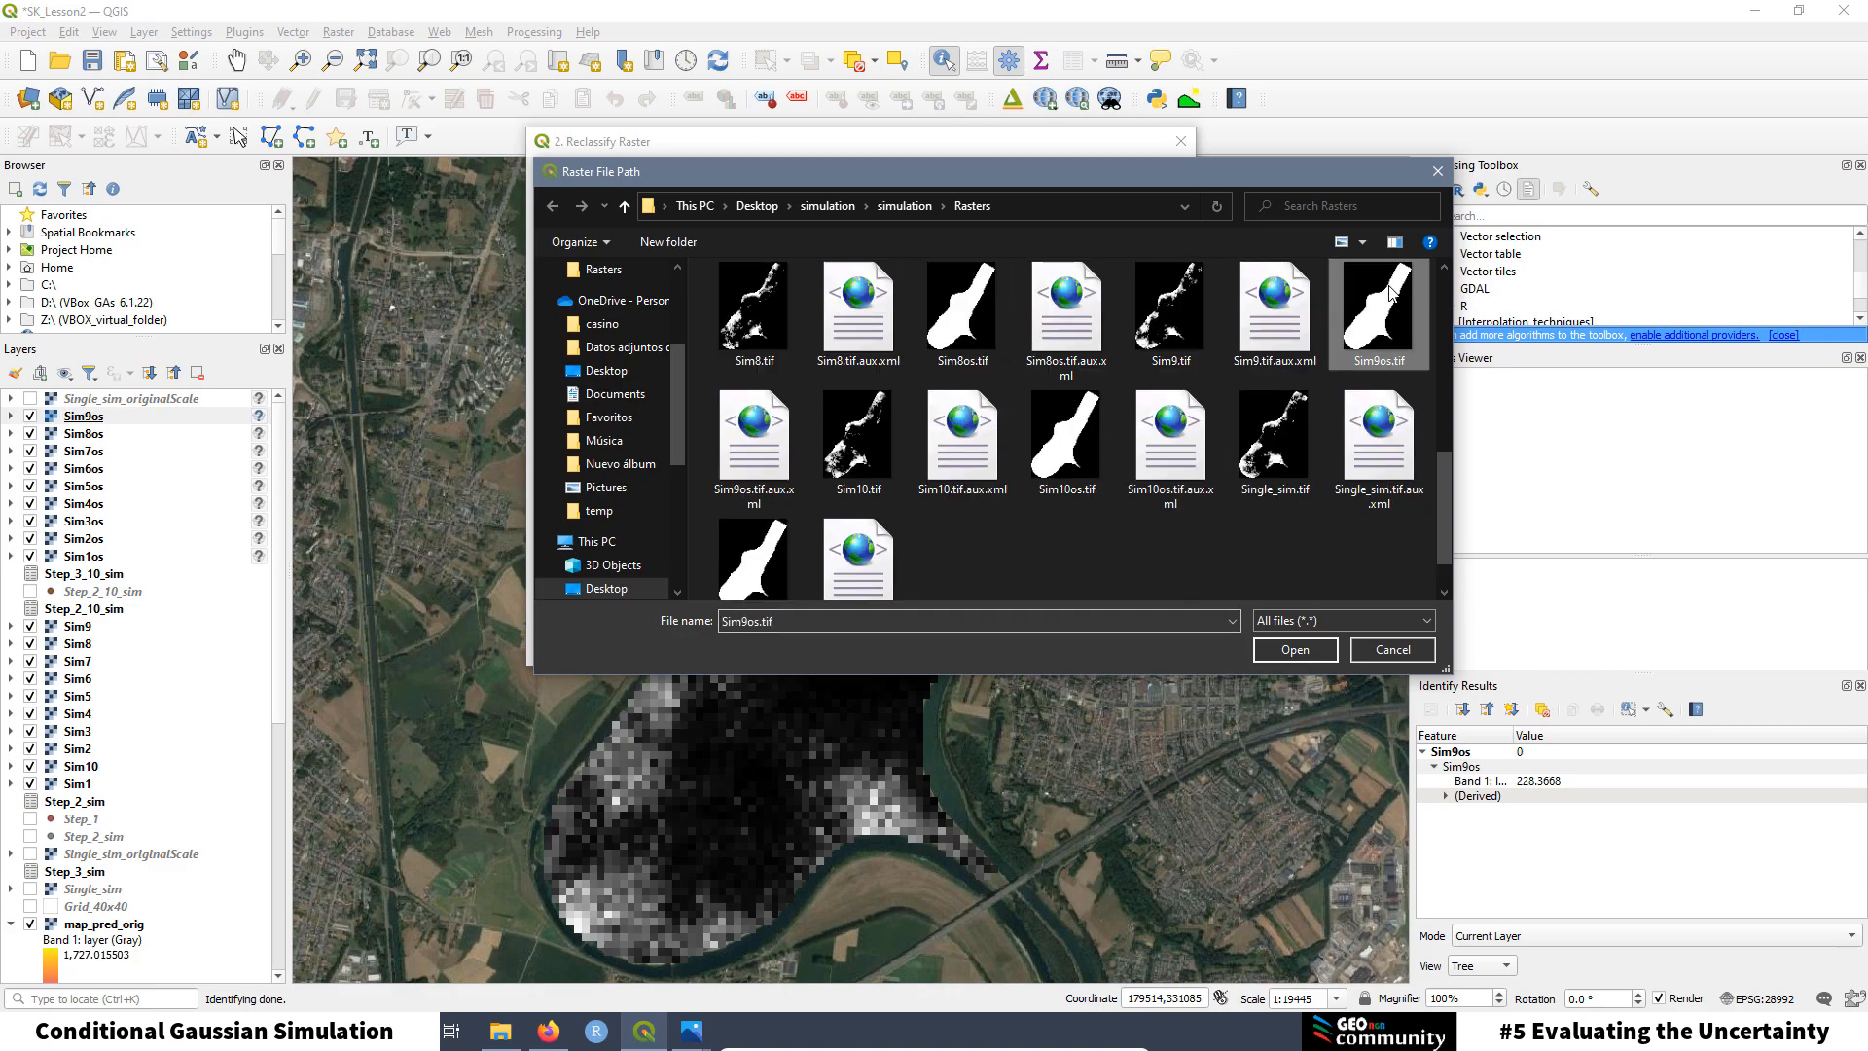
click(1297, 651)
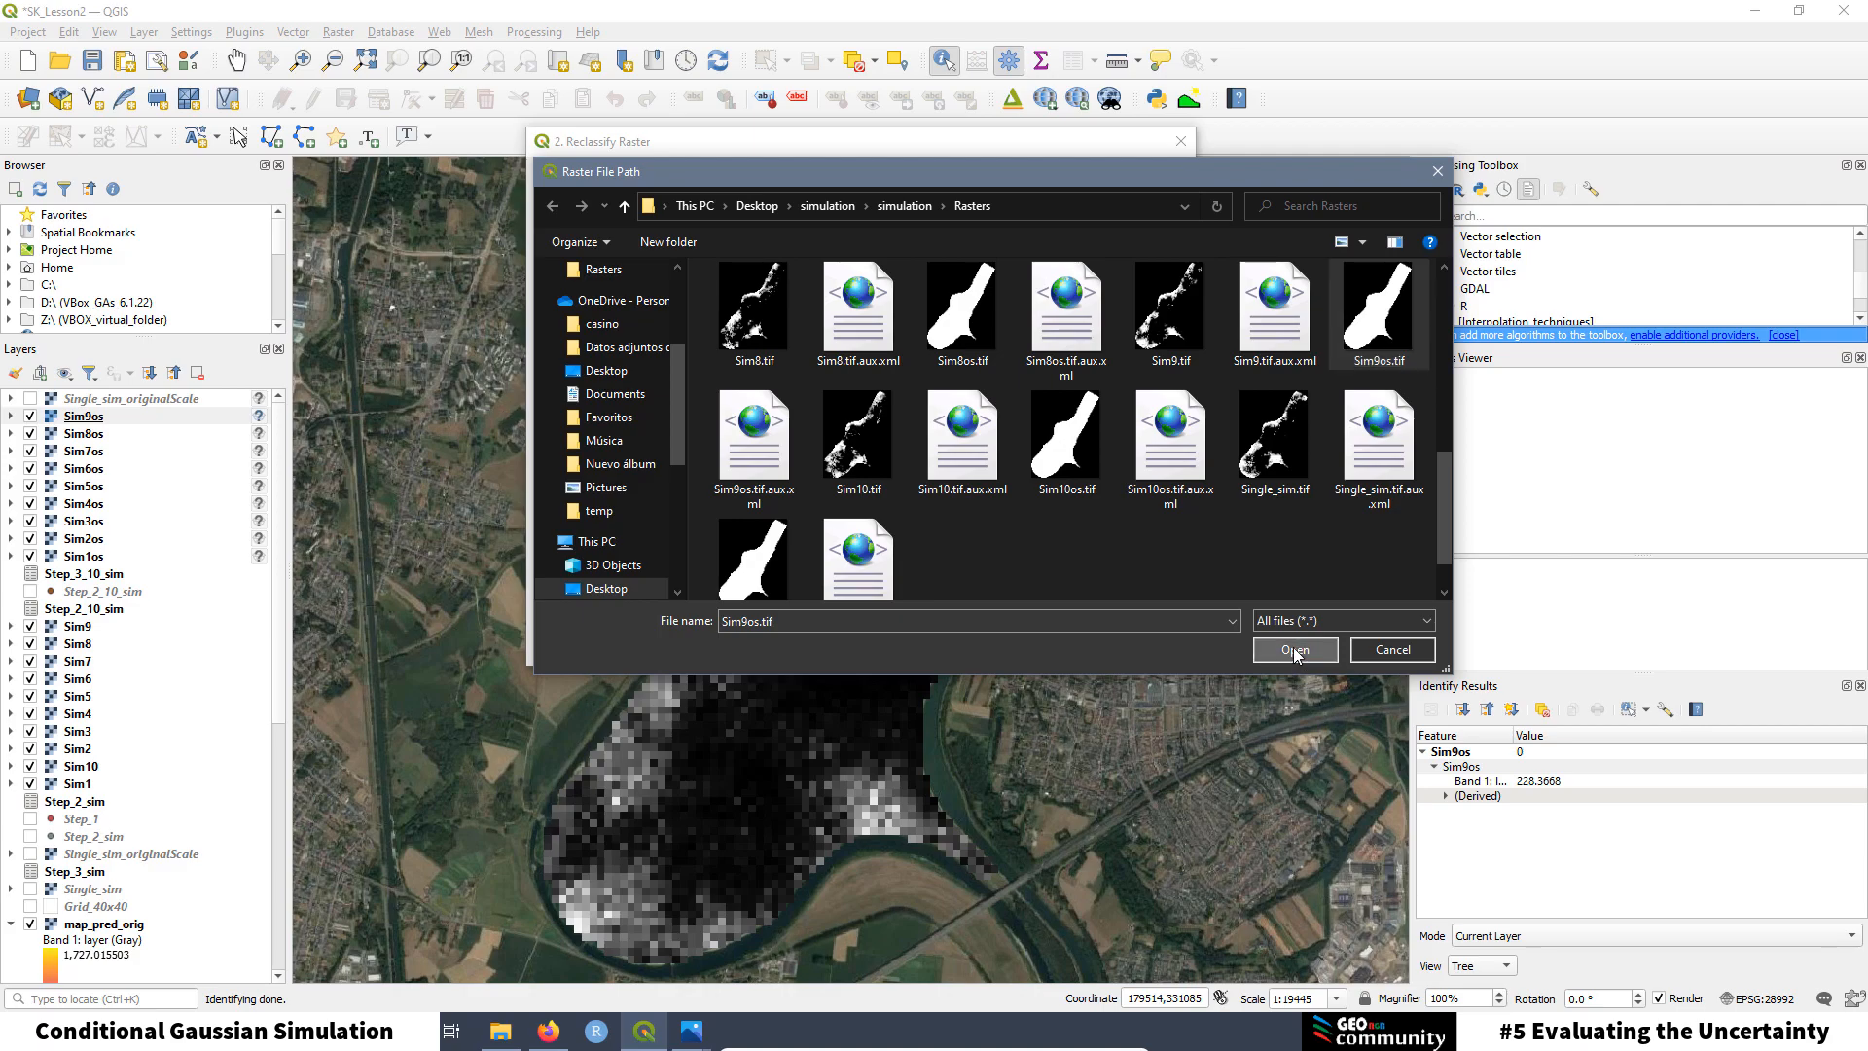
drag(595, 272, 541, 274)
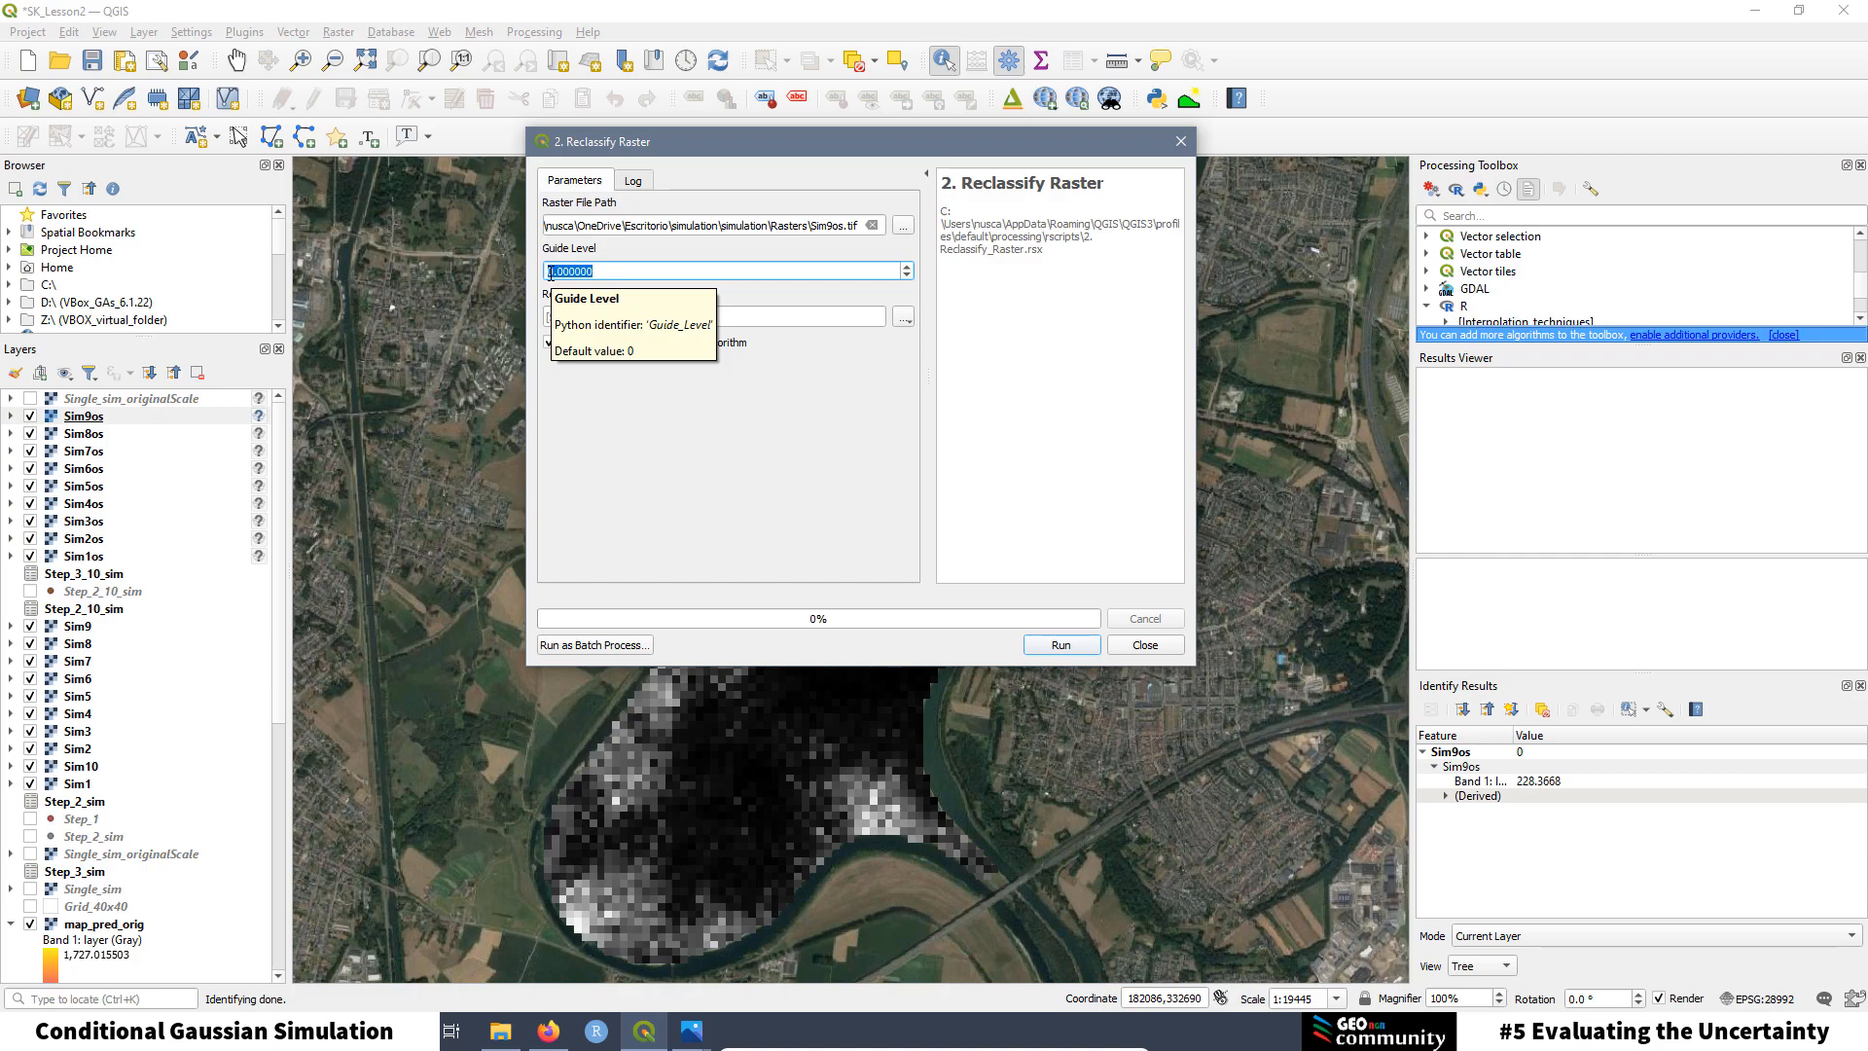
text(1000)
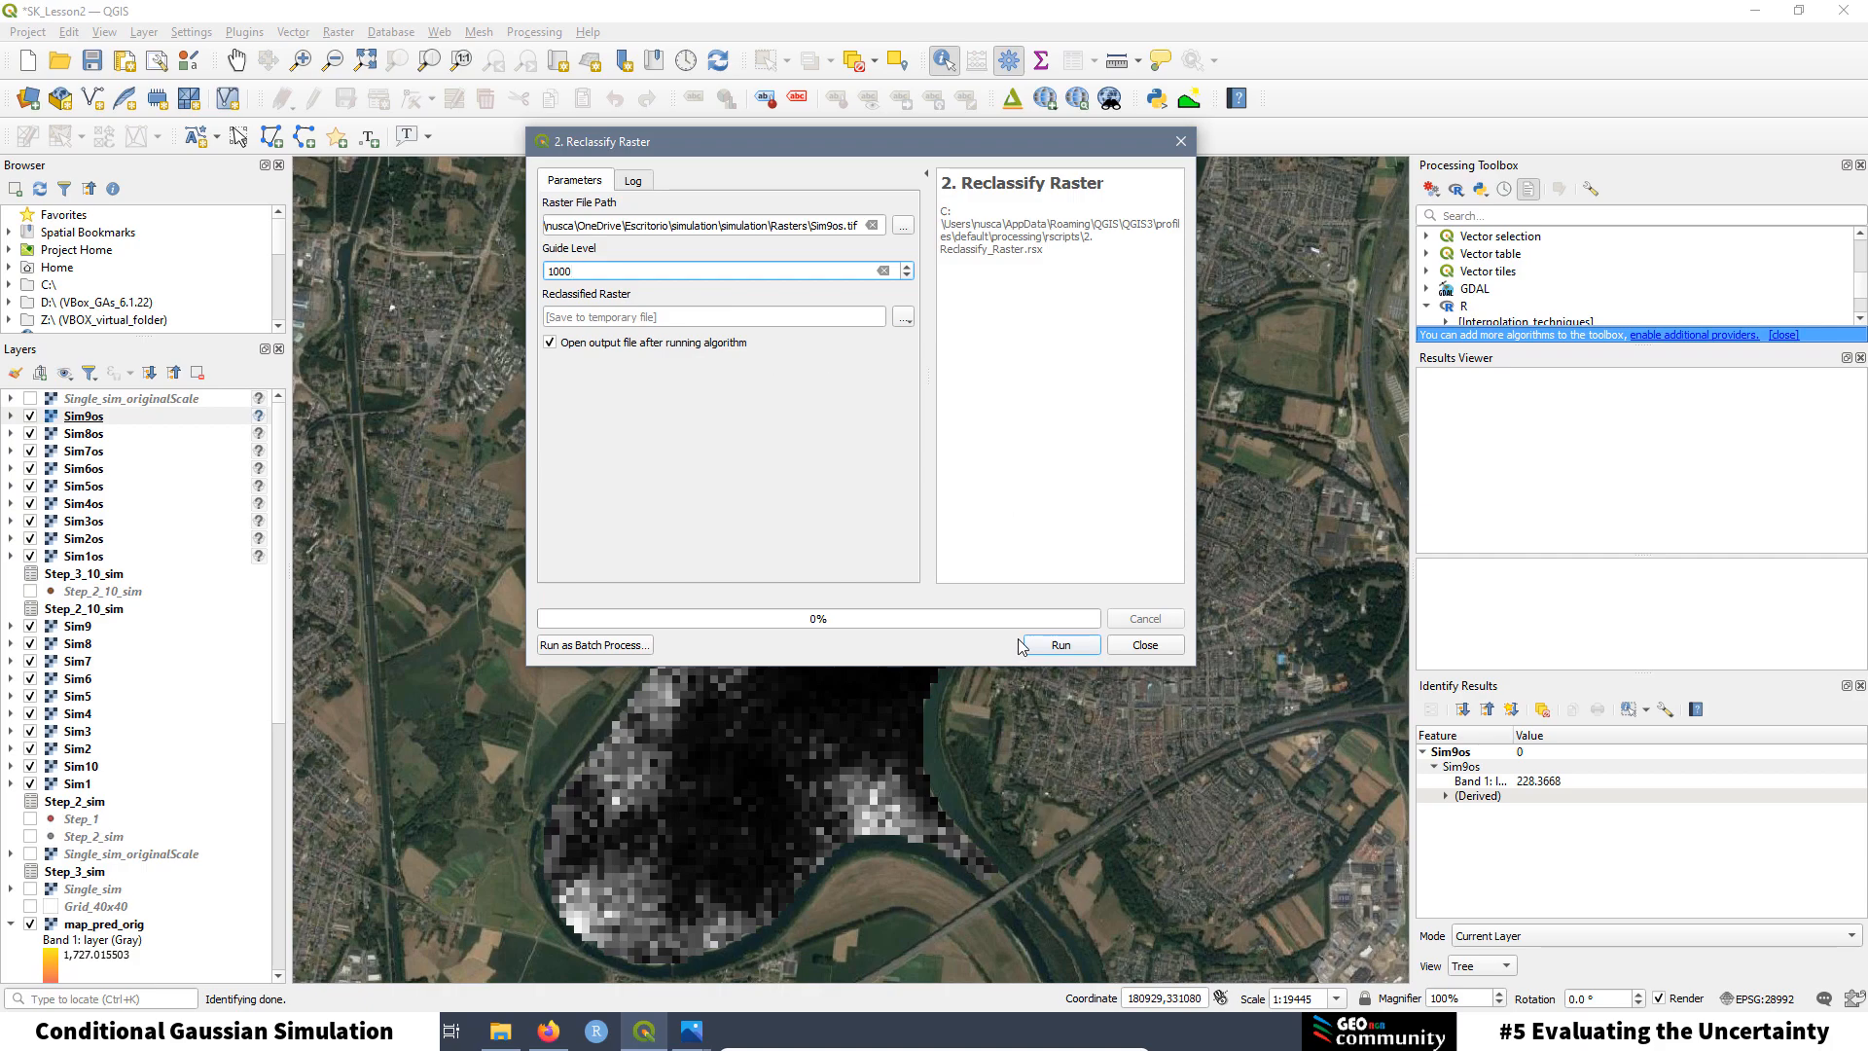
click(1048, 641)
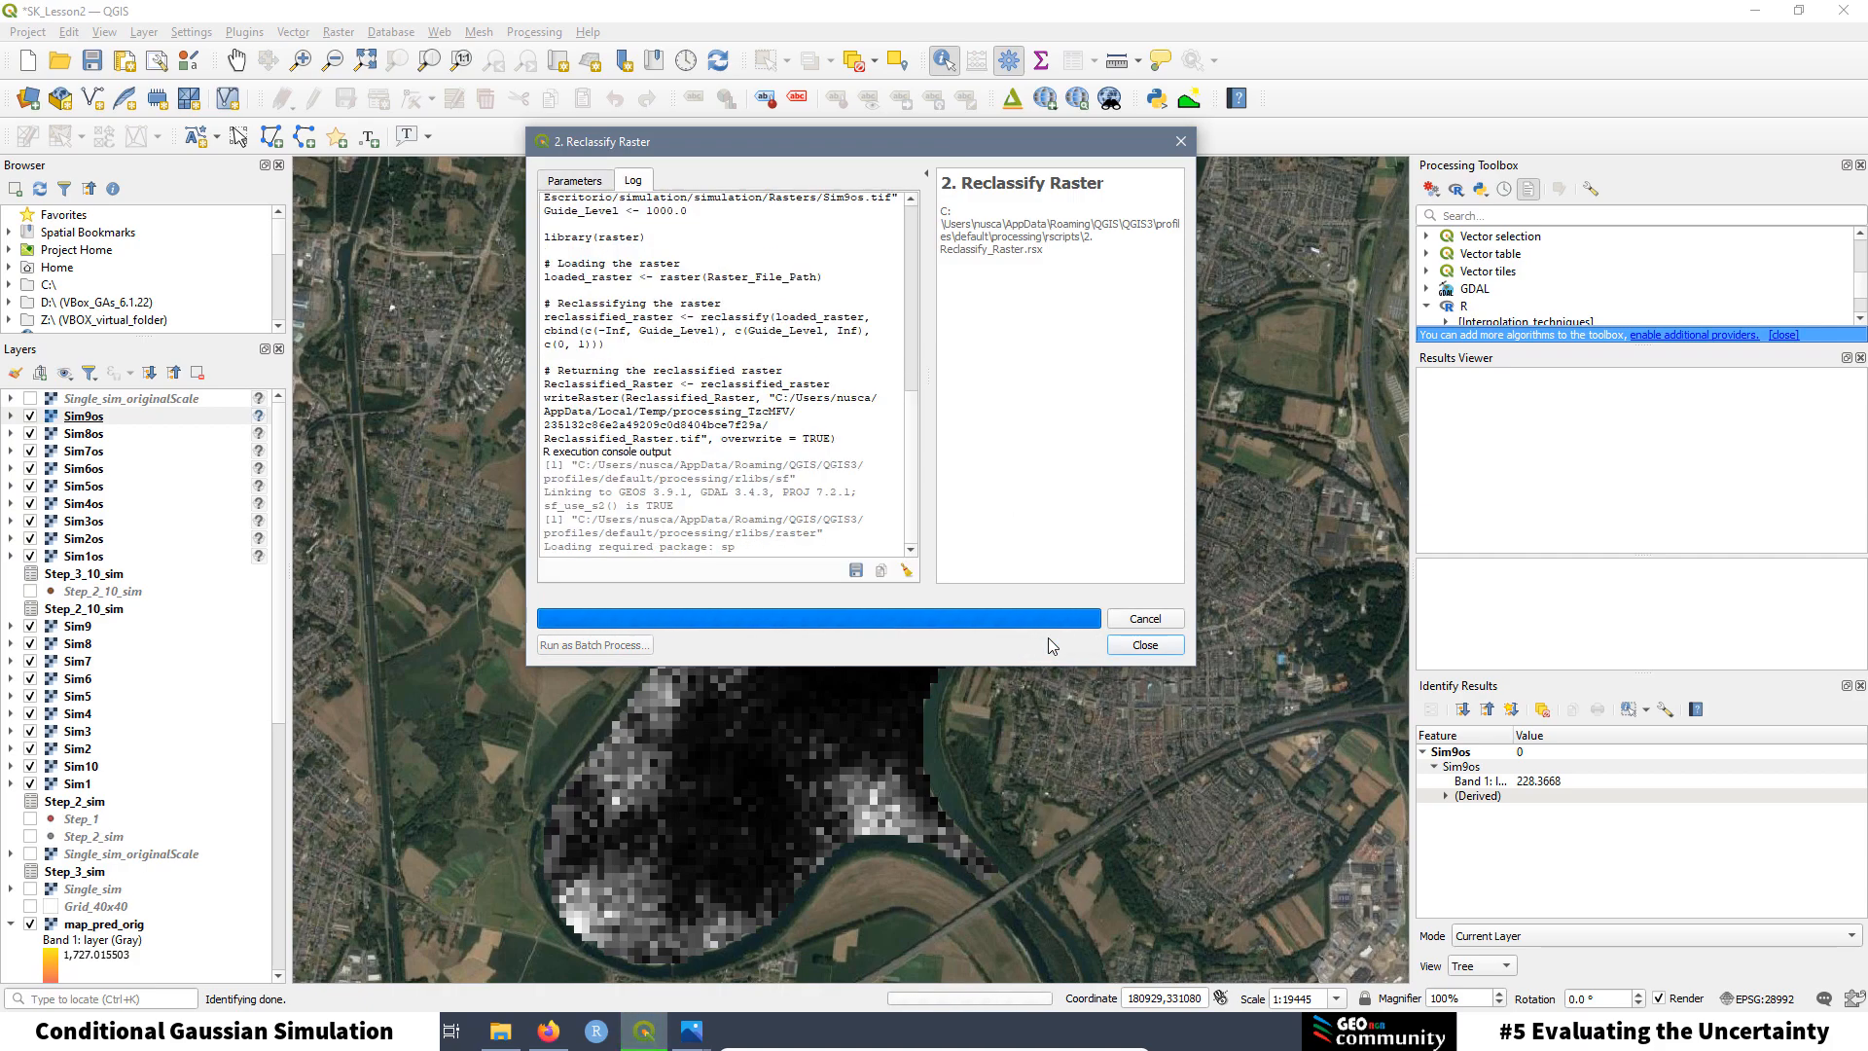
Step: Move the algorithm dialog off the map and identify a Reclassified Raster pixel reading 0
drag(740, 148, 1364, 282)
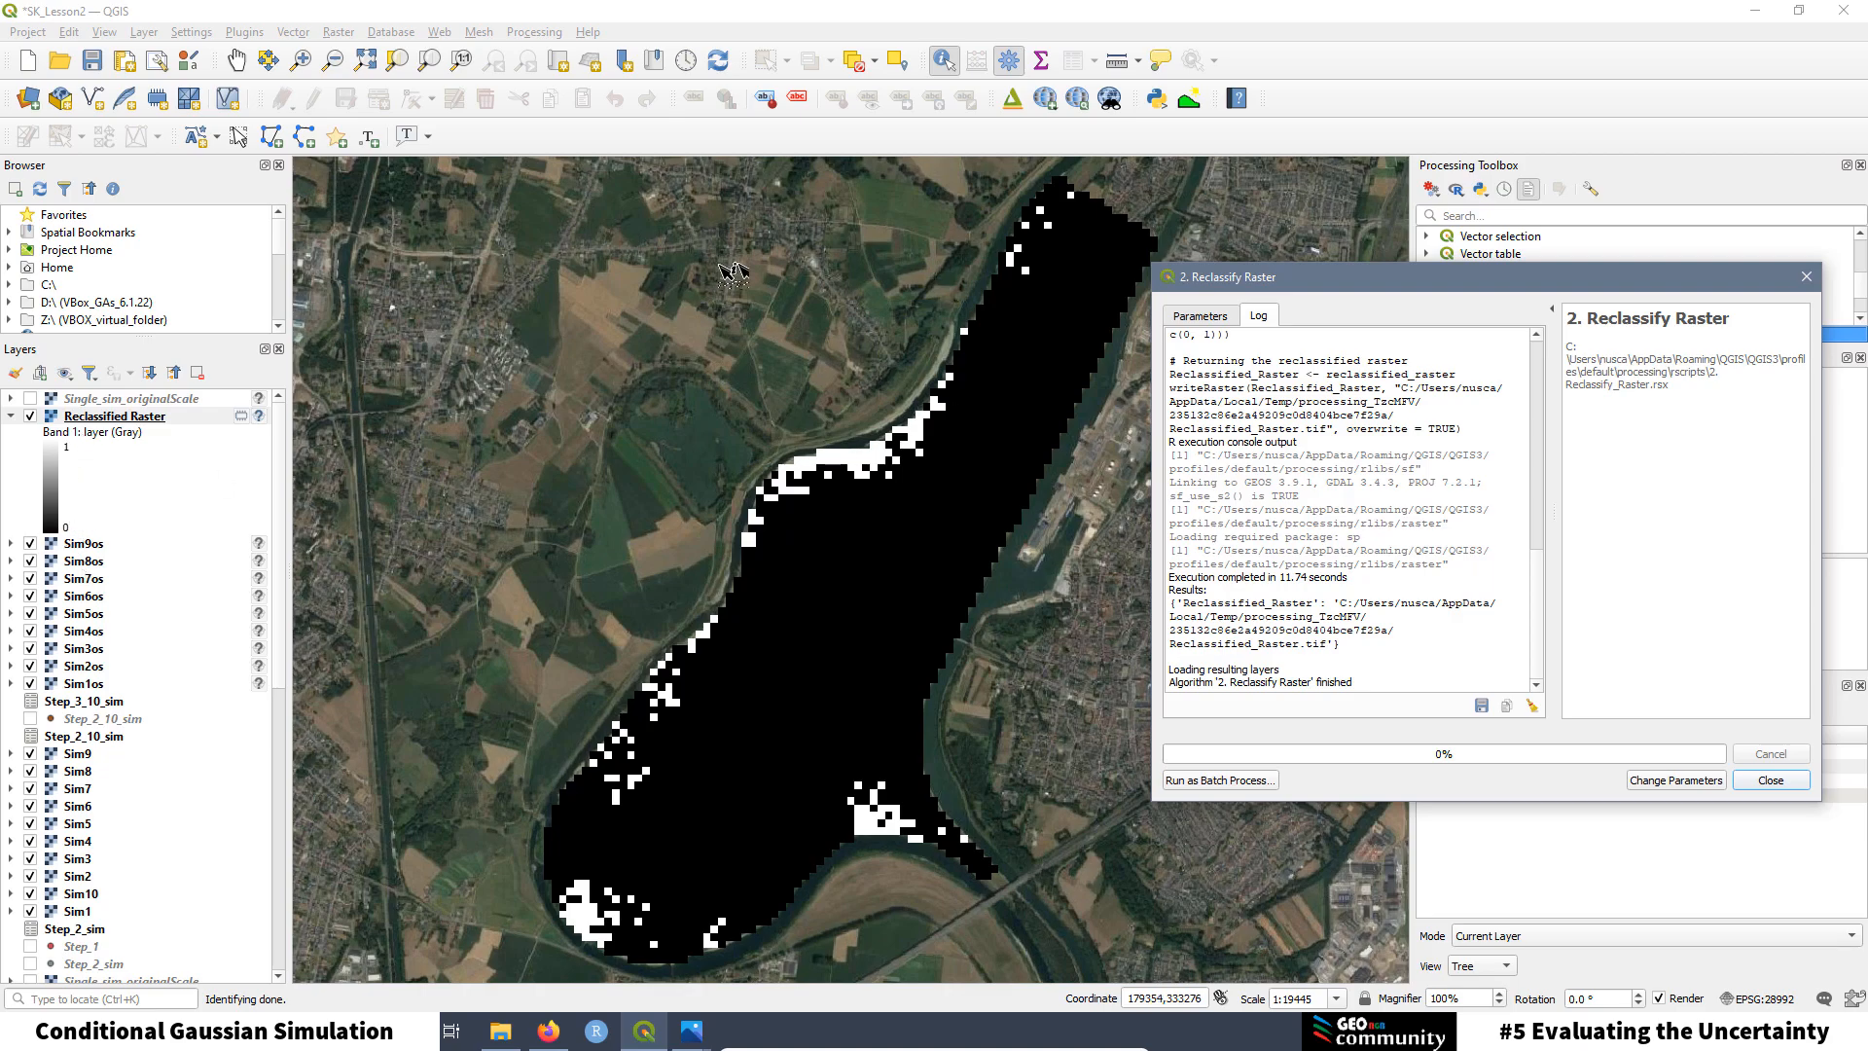
drag(1403, 283, 1330, 45)
click(943, 62)
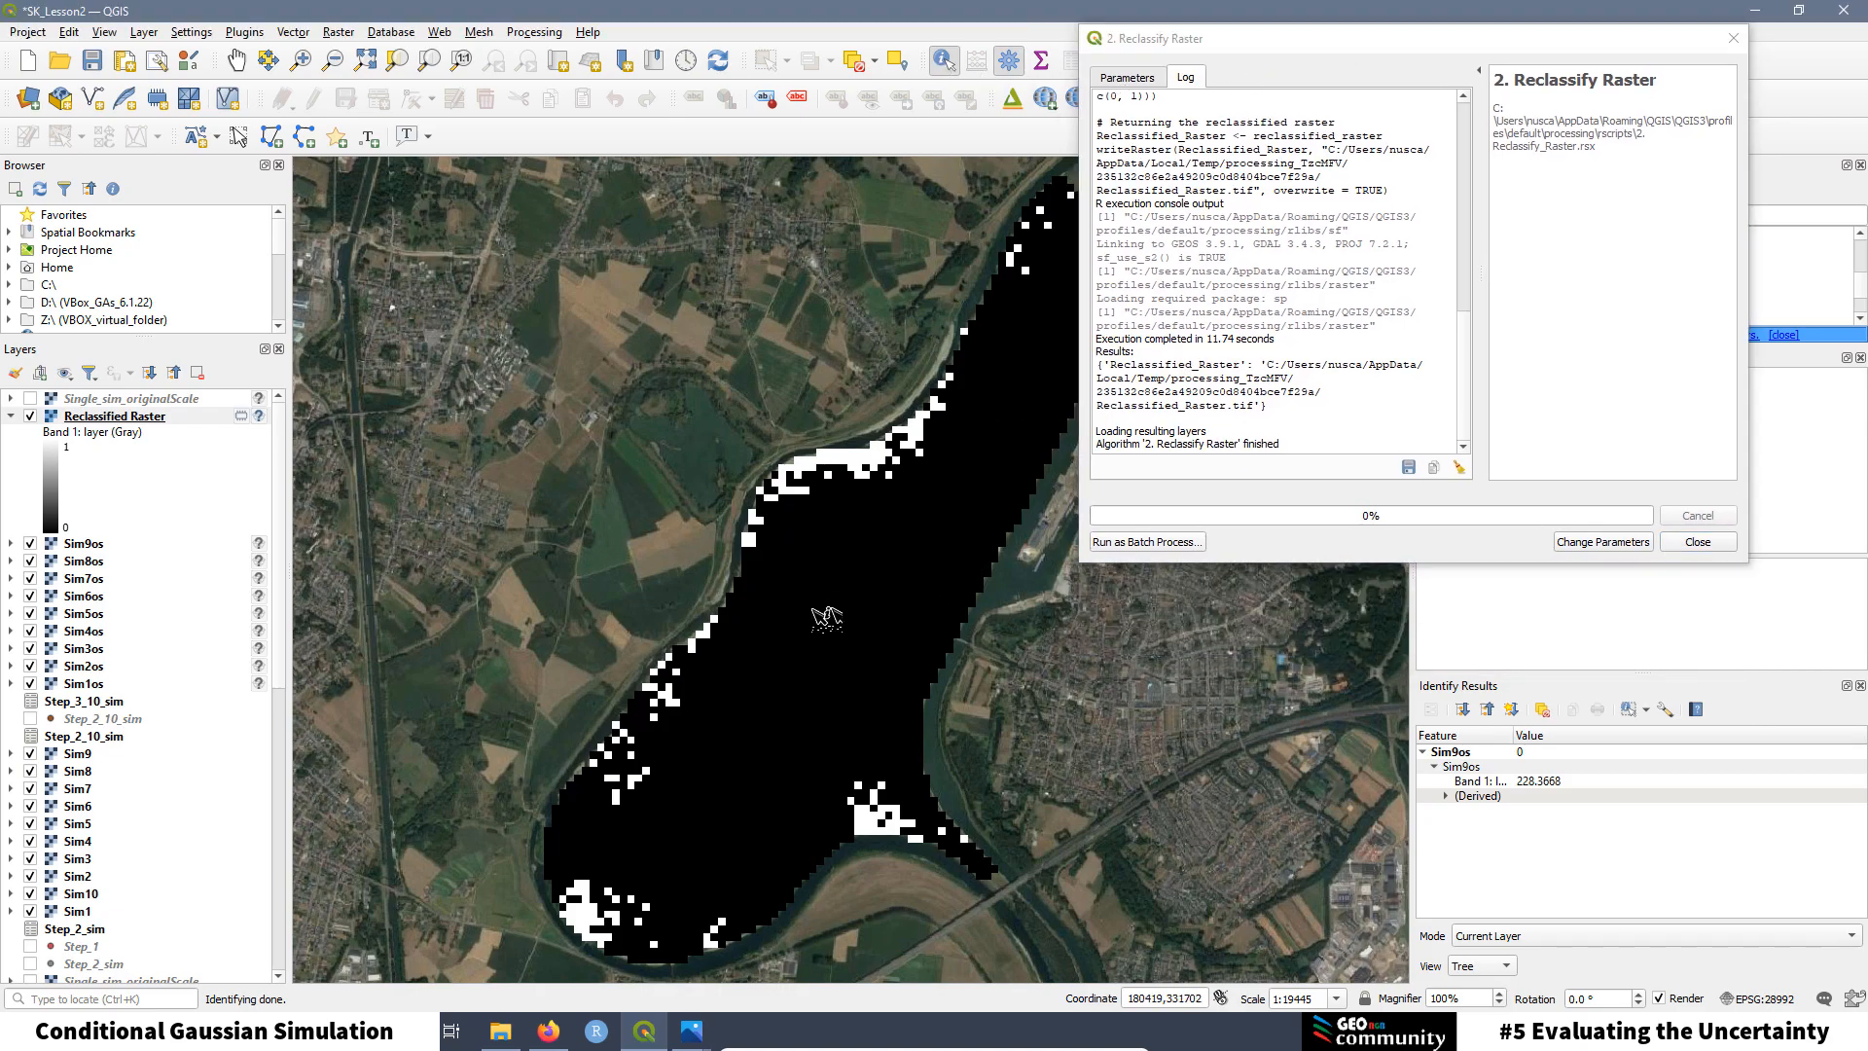
Step: Identify a white Reclassified Raster pixel reading 1, then show the Guideline Zinc.jpg image
click(804, 623)
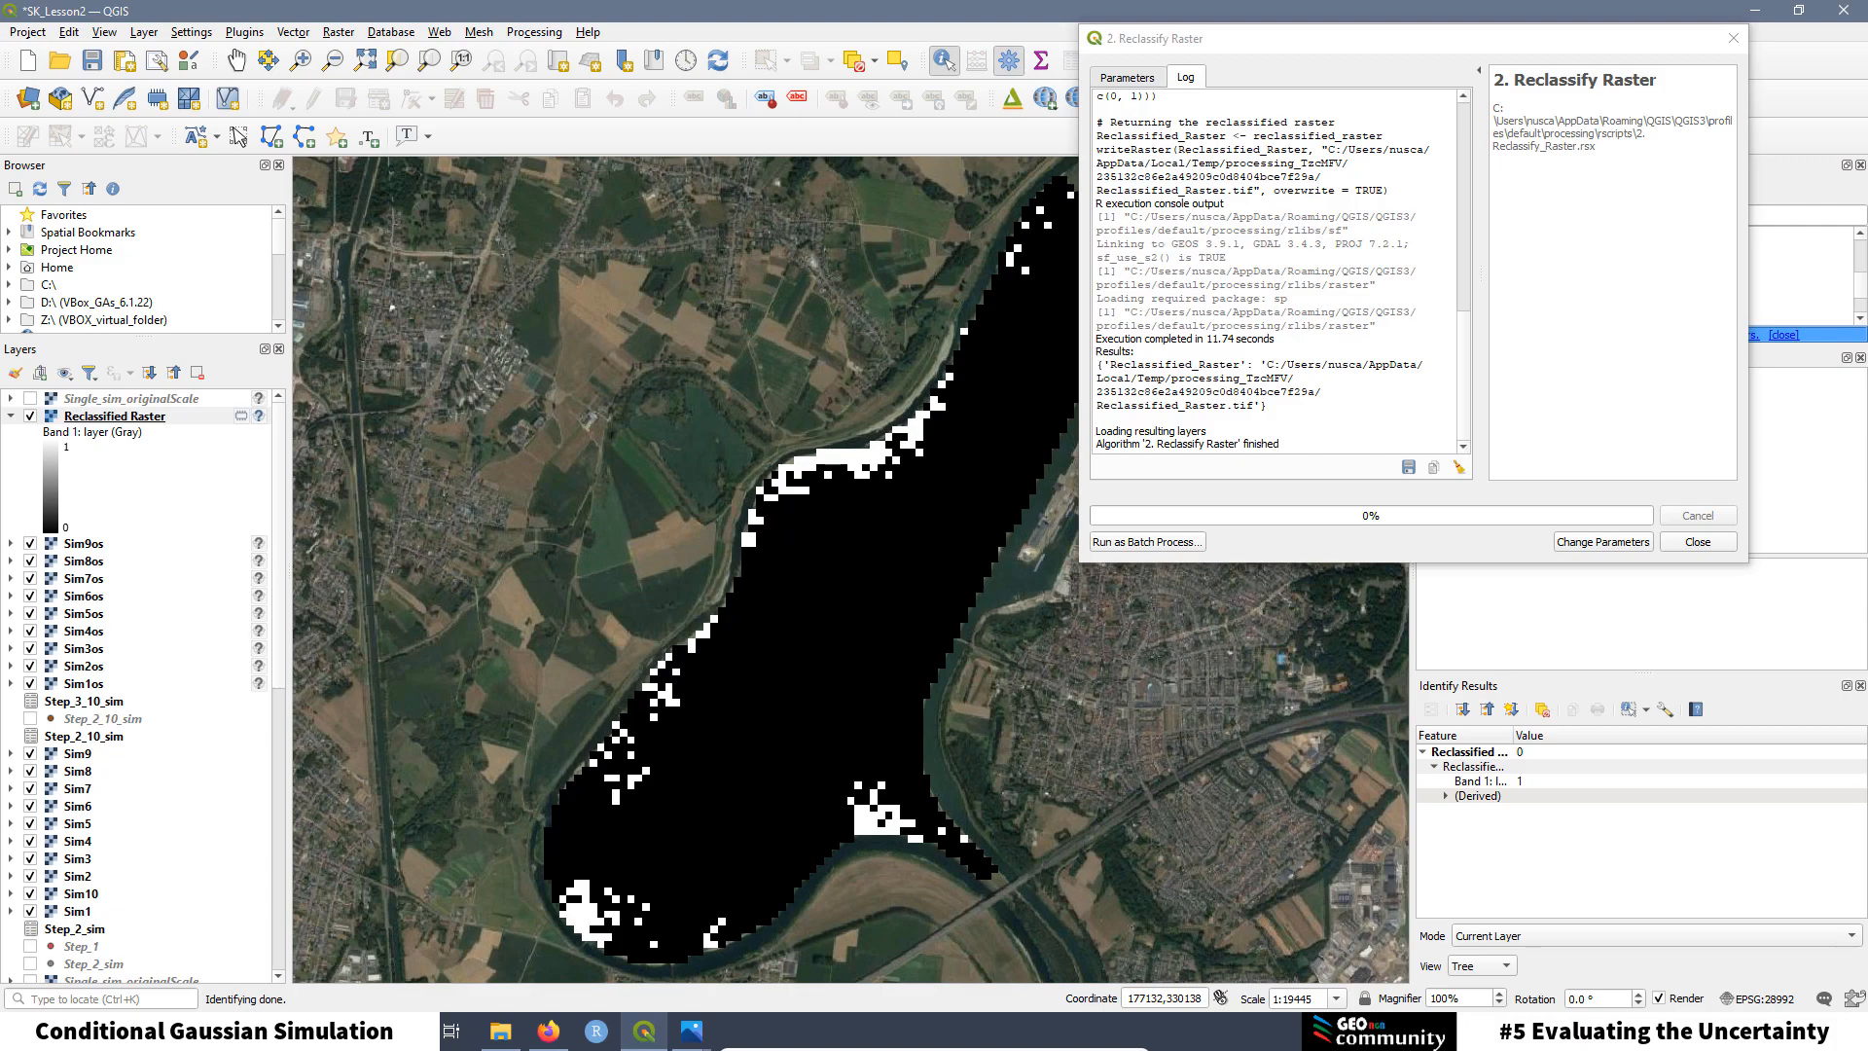
mouse_move(691, 1032)
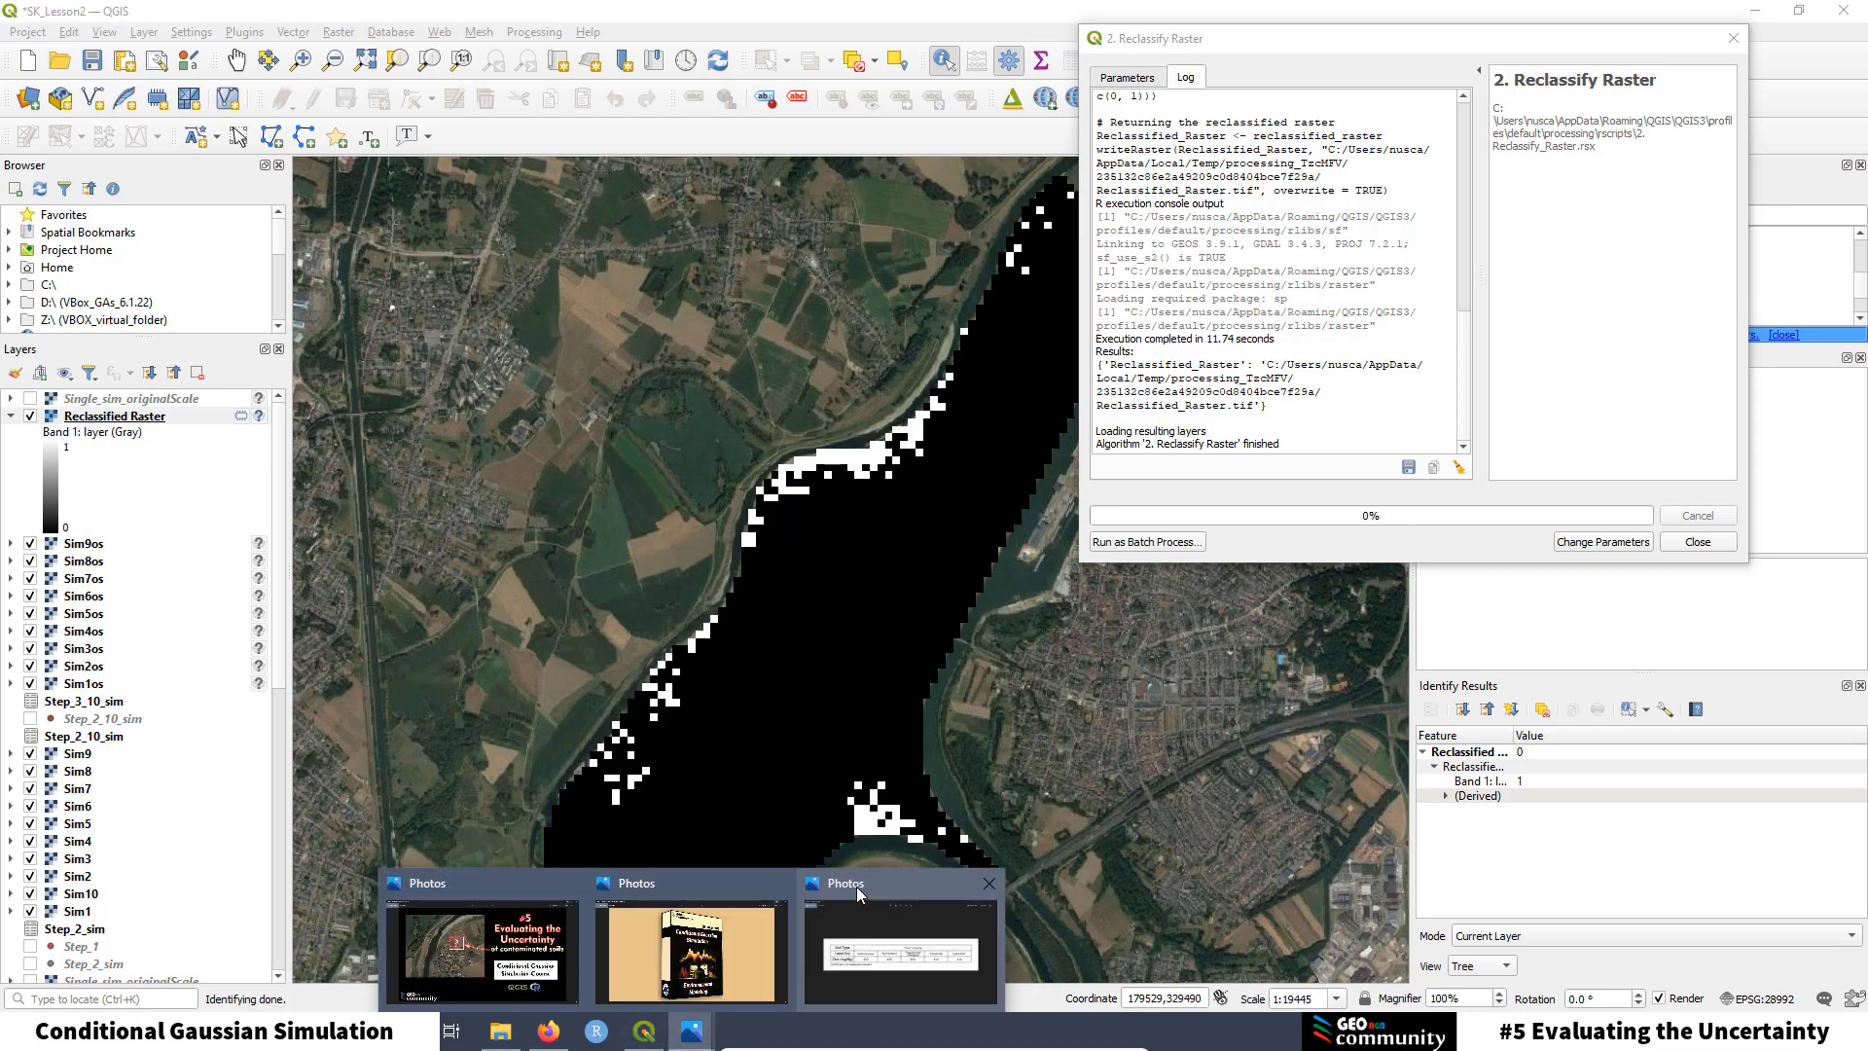
click(856, 885)
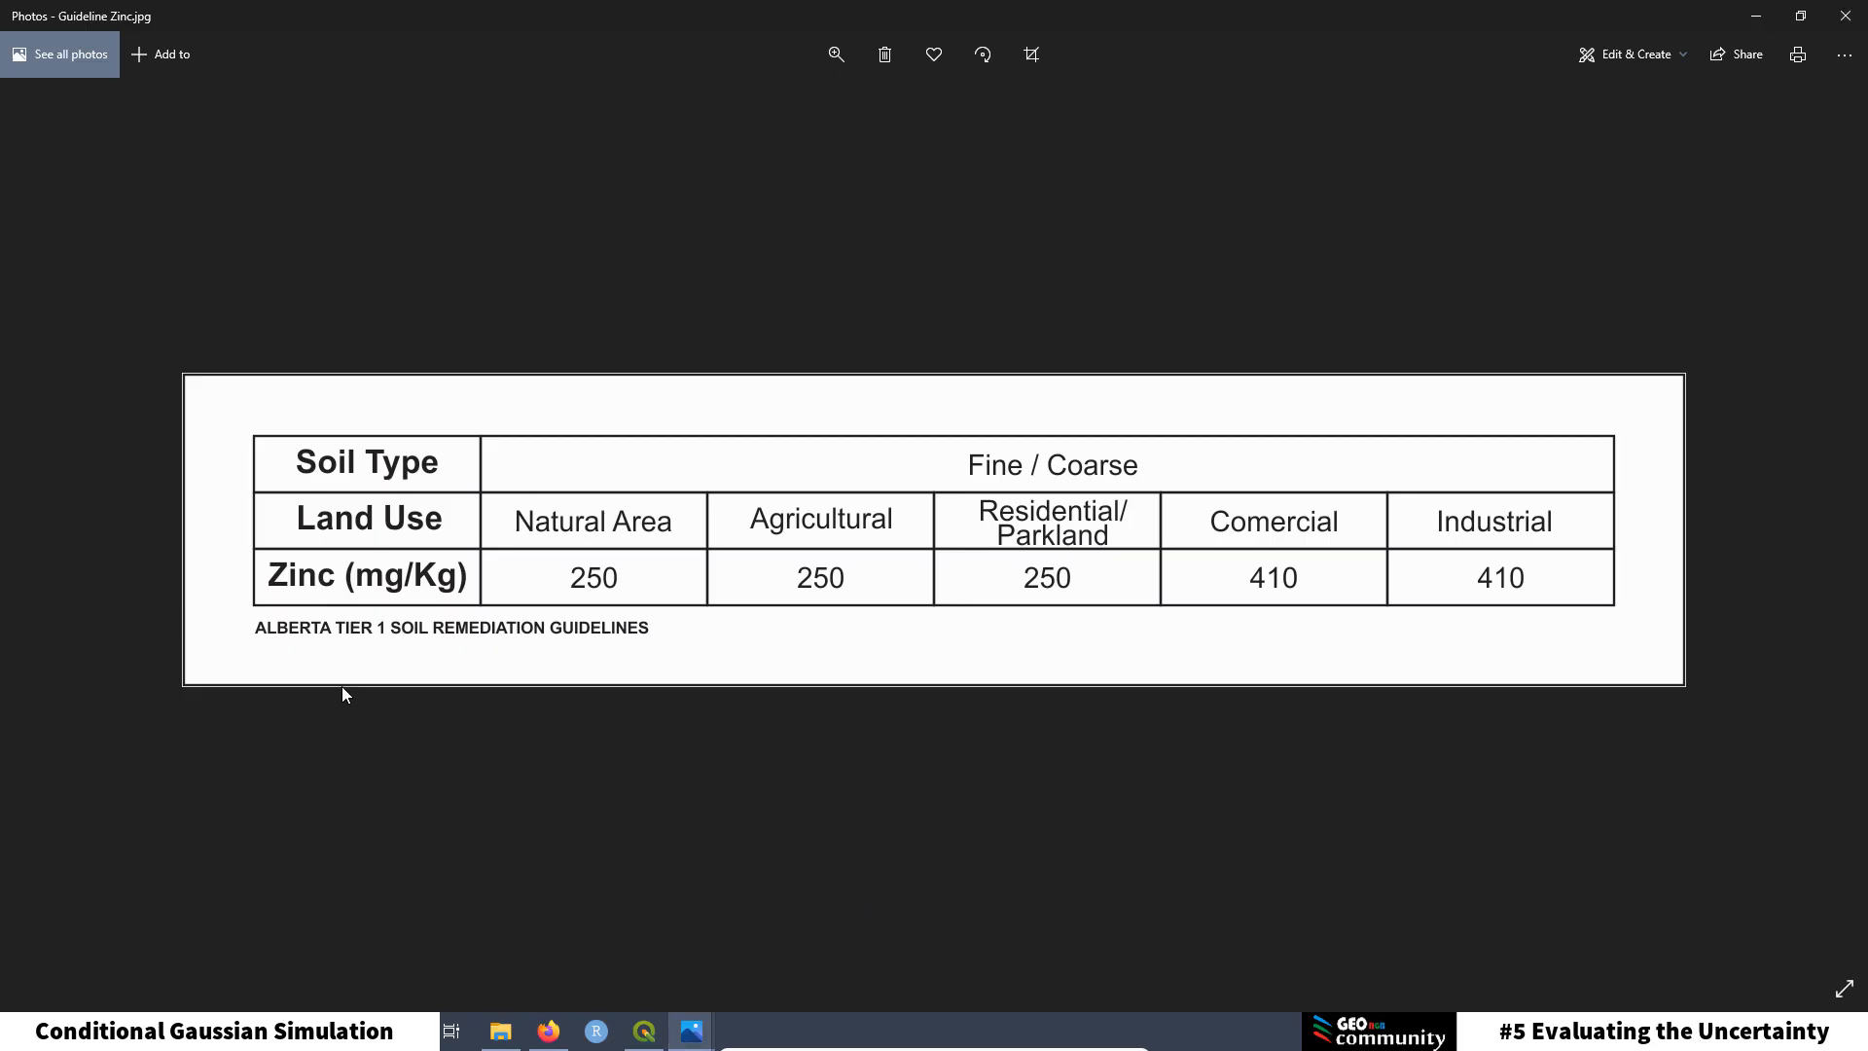